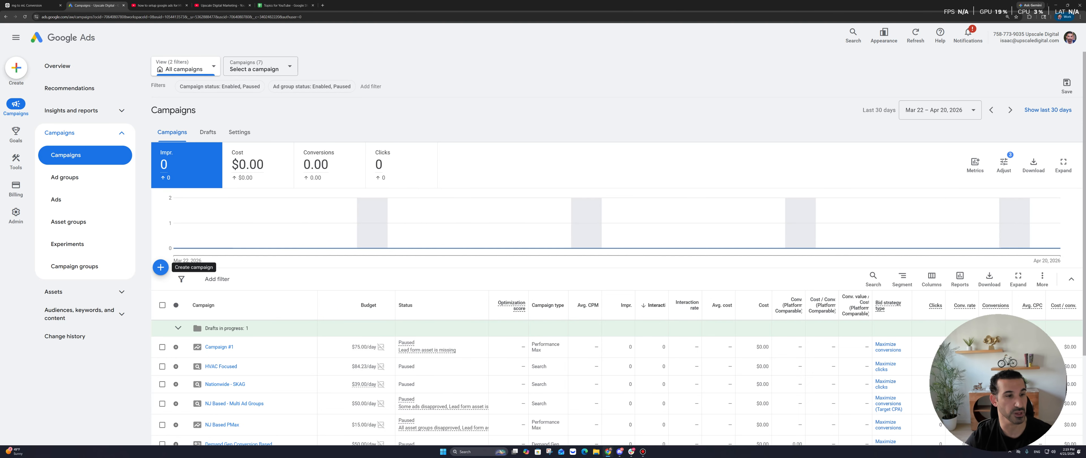
# Start a new campaign with the Leads objective and continue with the Submit lead forms conversion goal
pyautogui.click(160, 267)
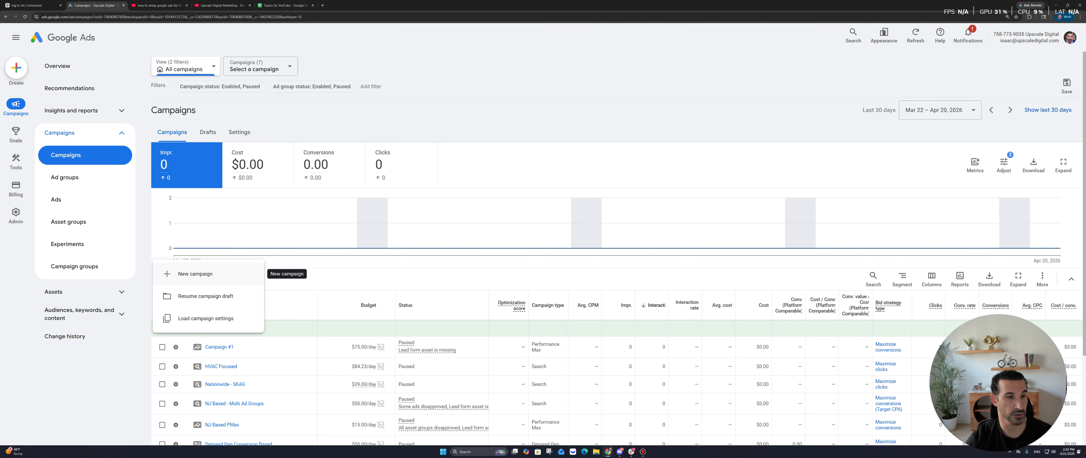
pyautogui.click(195, 273)
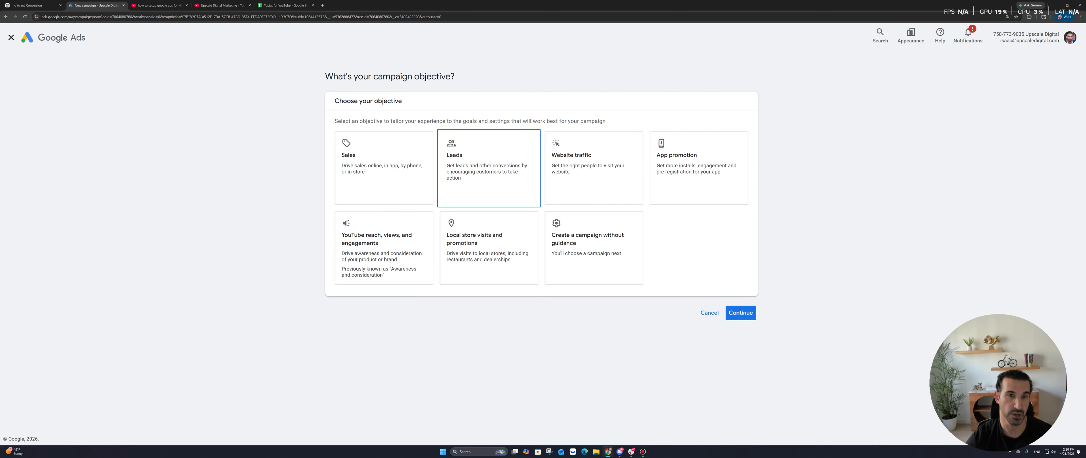
pyautogui.click(489, 169)
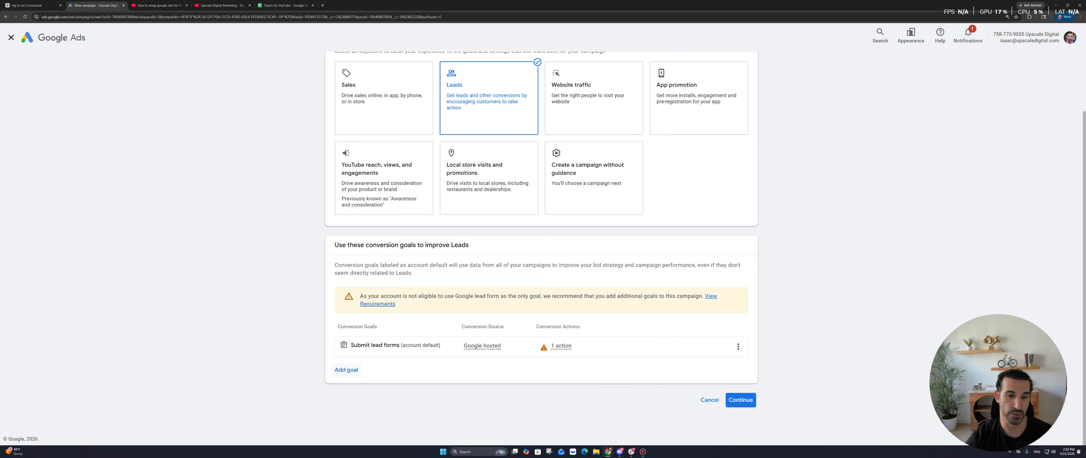
pyautogui.moveTo(351, 346); pyautogui.dragTo(401, 345)
pyautogui.click(400, 346)
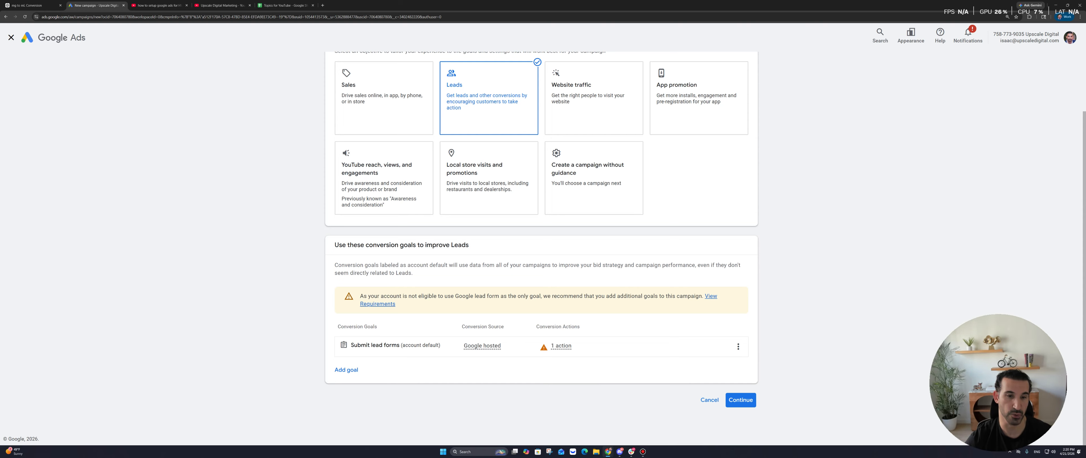
pyautogui.click(741, 399)
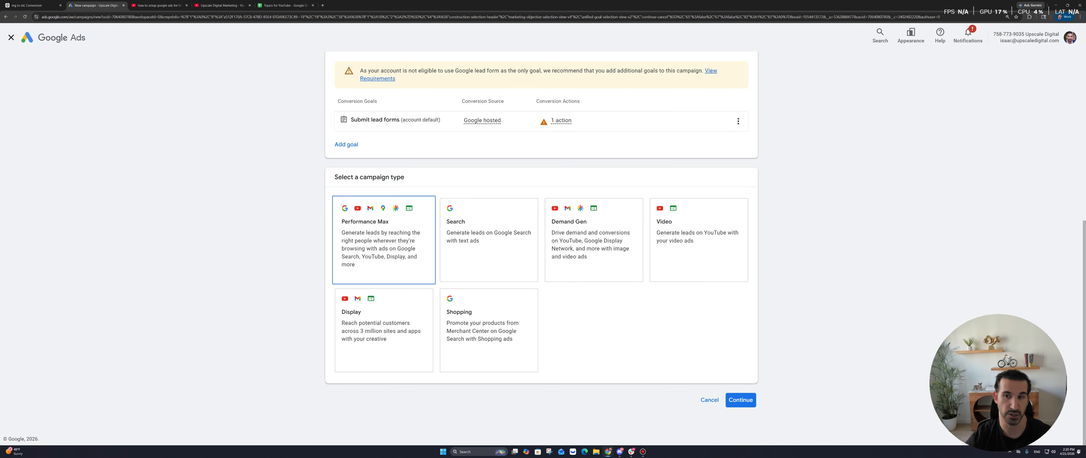
# Choose Search as the campaign type and close the Google Ads setup video tab and the first browser tab
pyautogui.click(489, 248)
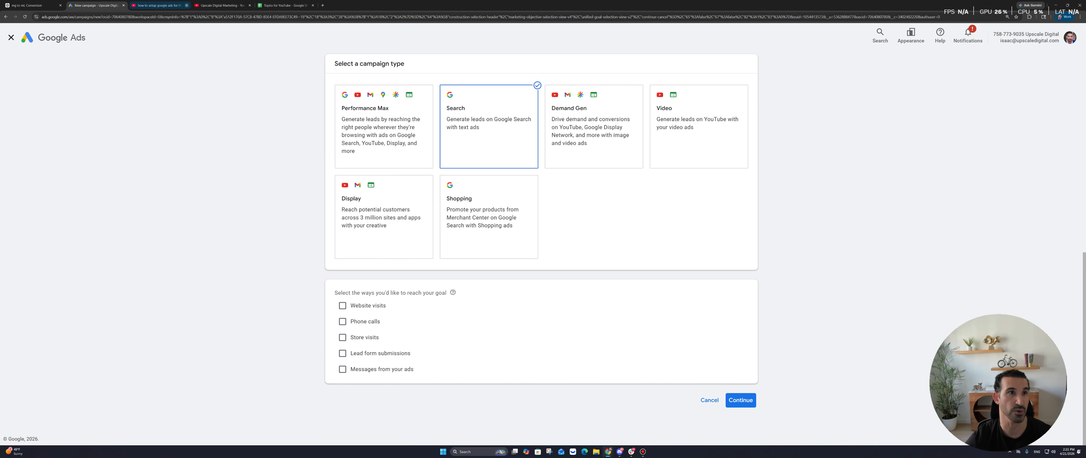
pyautogui.click(187, 5)
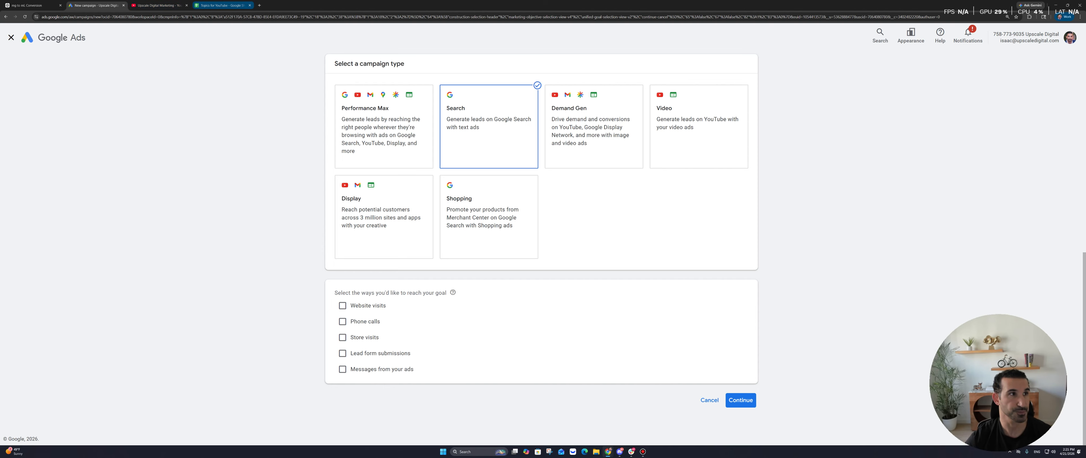
pyautogui.click(60, 5)
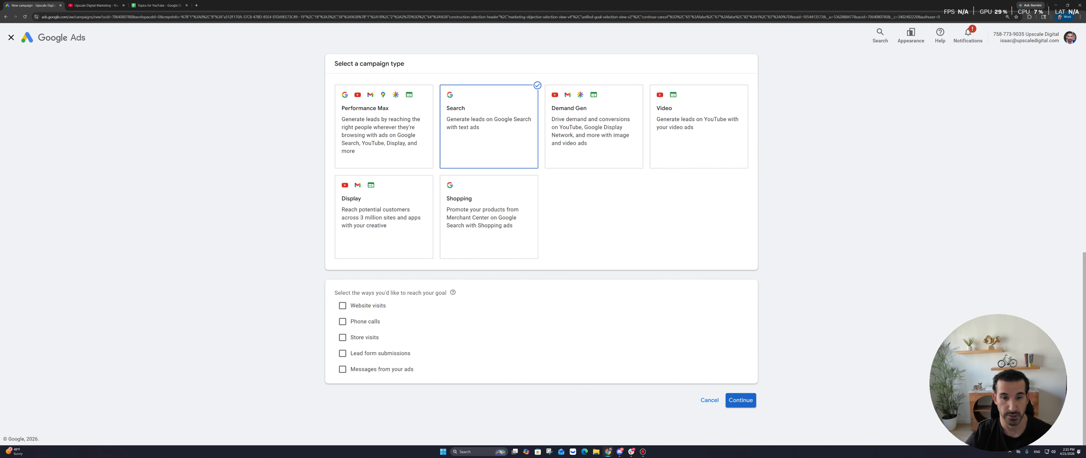
# Continue without selecting any ways to reach the goal and name the campaign AC Installation
pyautogui.click(740, 400)
pyautogui.scroll(-3, 740, 401)
pyautogui.click(400, 351)
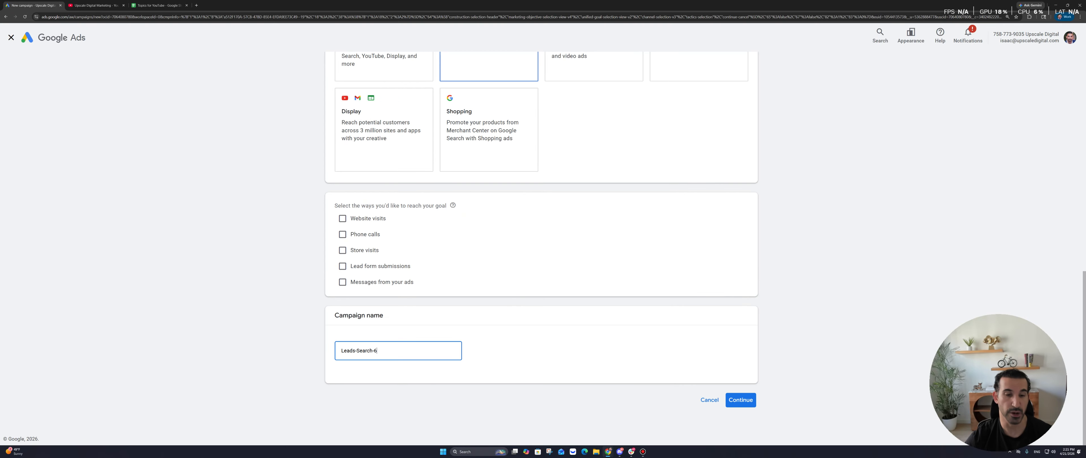
pyautogui.hotkey('ctrl', 'a')
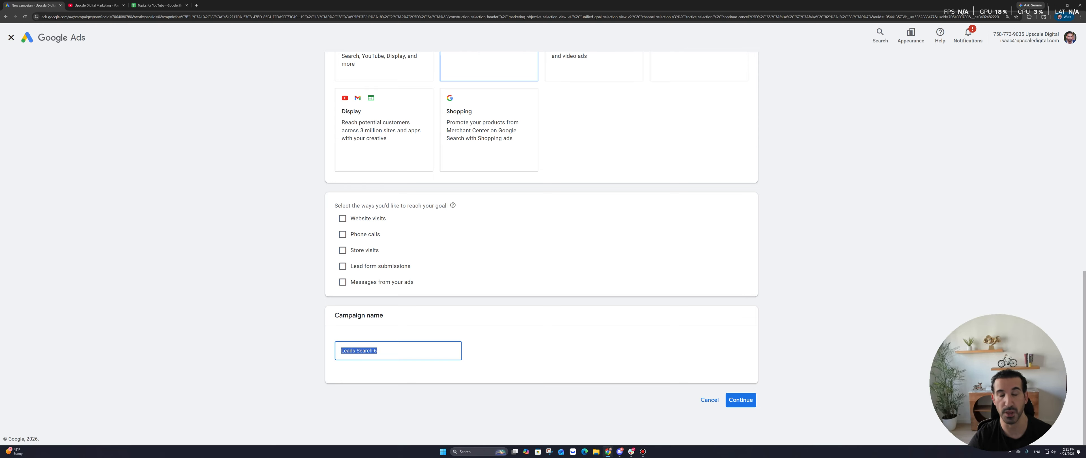
pyautogui.write('A')
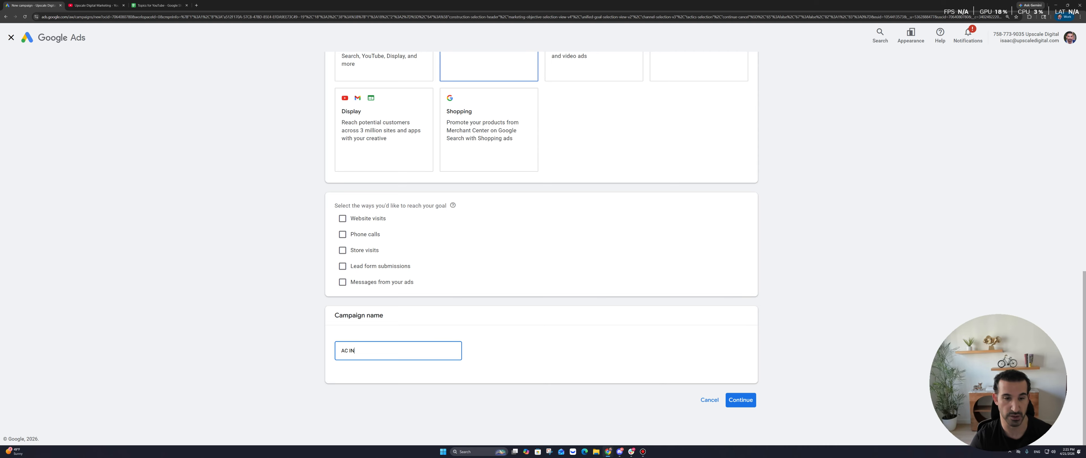
pyautogui.write('C Installation')
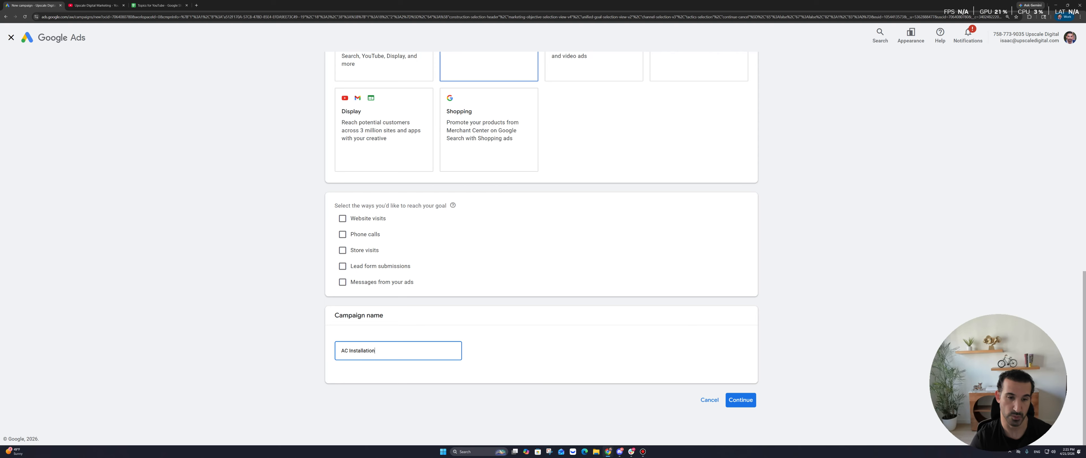
# Change the campaign name to AC Work and start a new campaign instead of finishing the saved draft
pyautogui.press('BackSpace')
pyautogui.press('BackSpace')
pyautogui.press('BackSpace')
pyautogui.press('BackSpace')
pyautogui.press('BackSpace')
pyautogui.press('BackSpace')
pyautogui.press('BackSpace')
pyautogui.press('BackSpace')
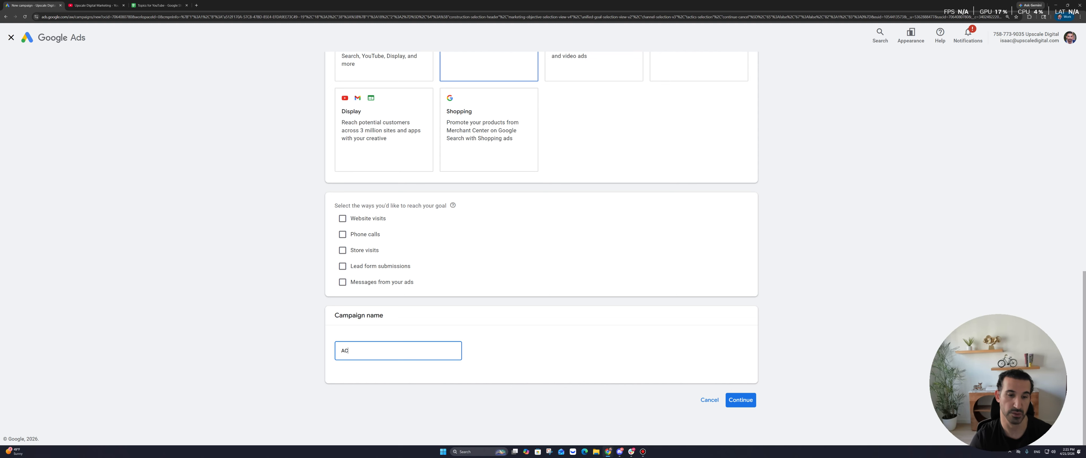
pyautogui.write('Work')
pyautogui.click(548, 362)
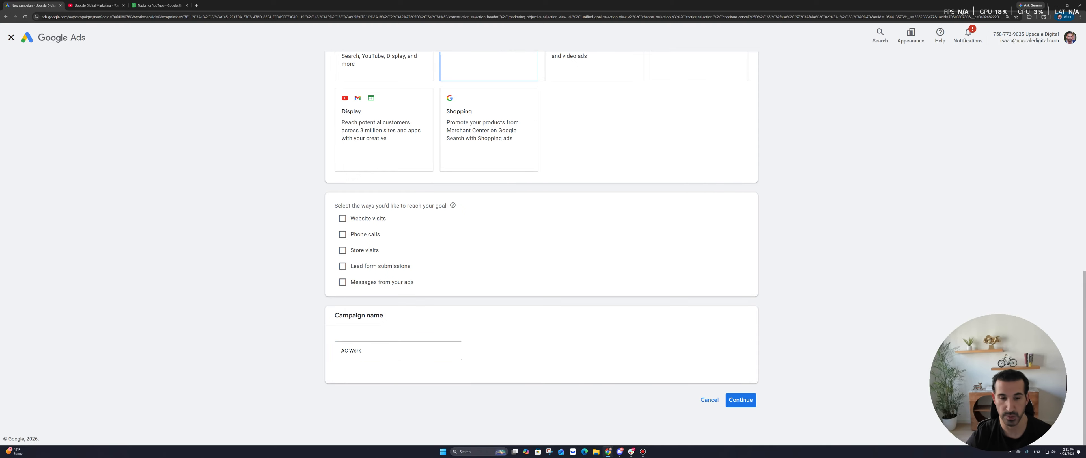
pyautogui.click(740, 401)
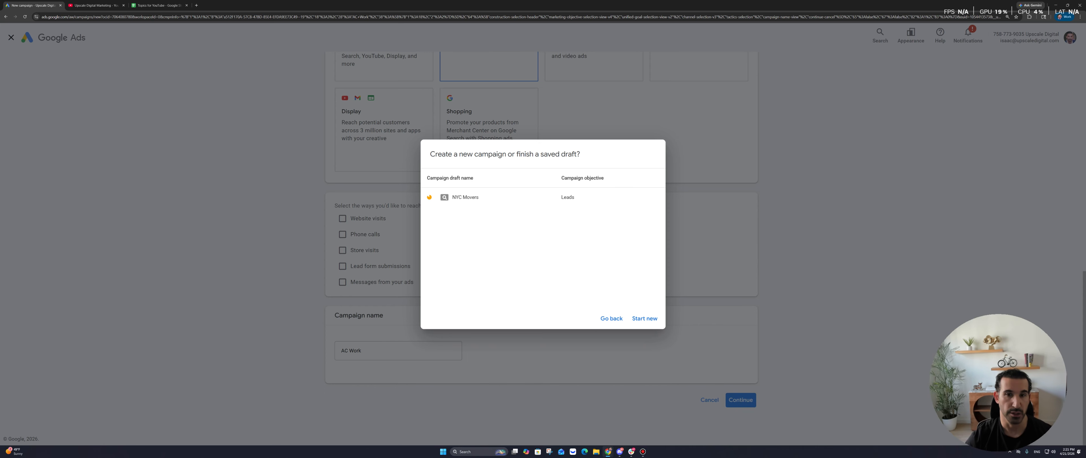
pyautogui.click(644, 319)
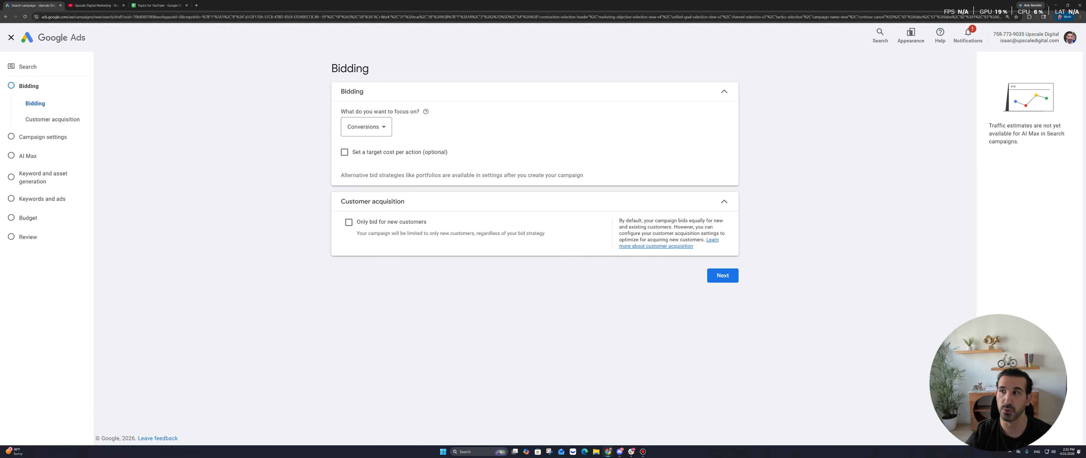
# Examine the available bidding focus options, keeping Conversions as the choice
pyautogui.click(366, 126)
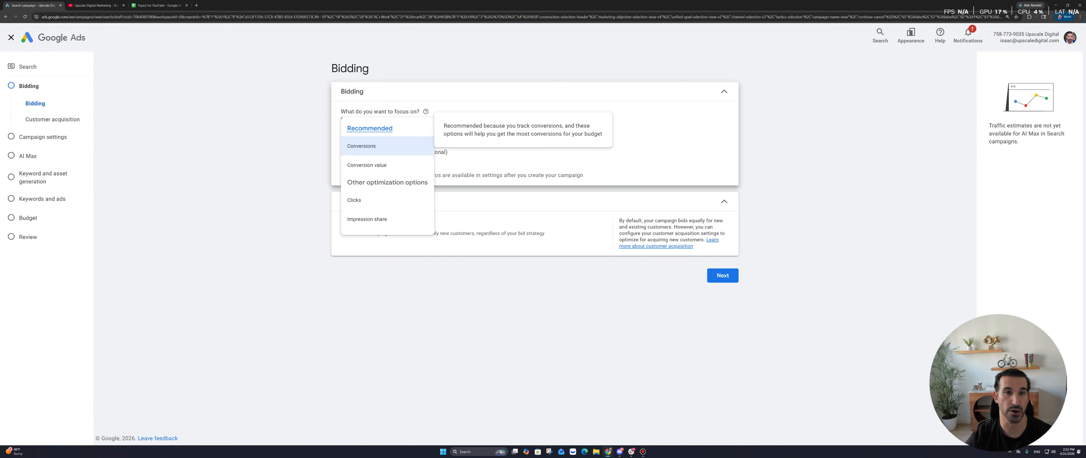
pyautogui.click(361, 146)
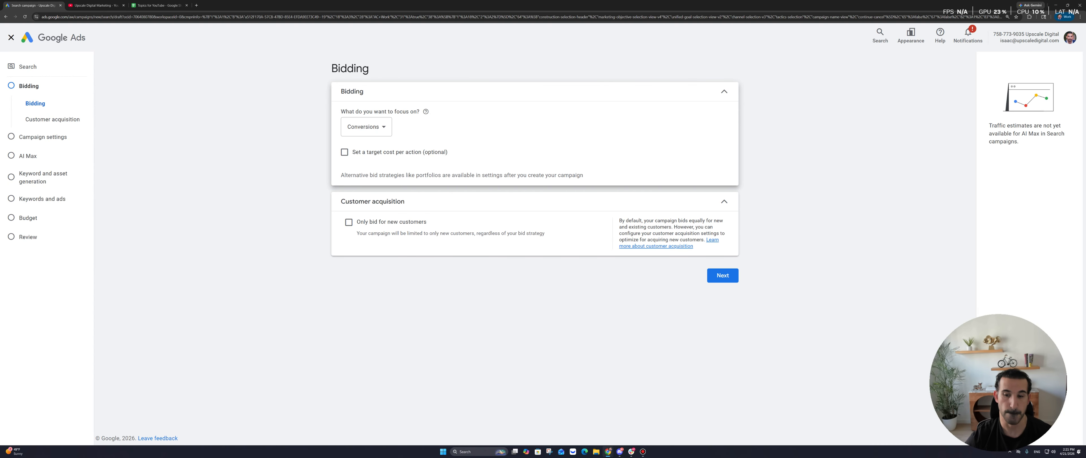
pyautogui.click(366, 127)
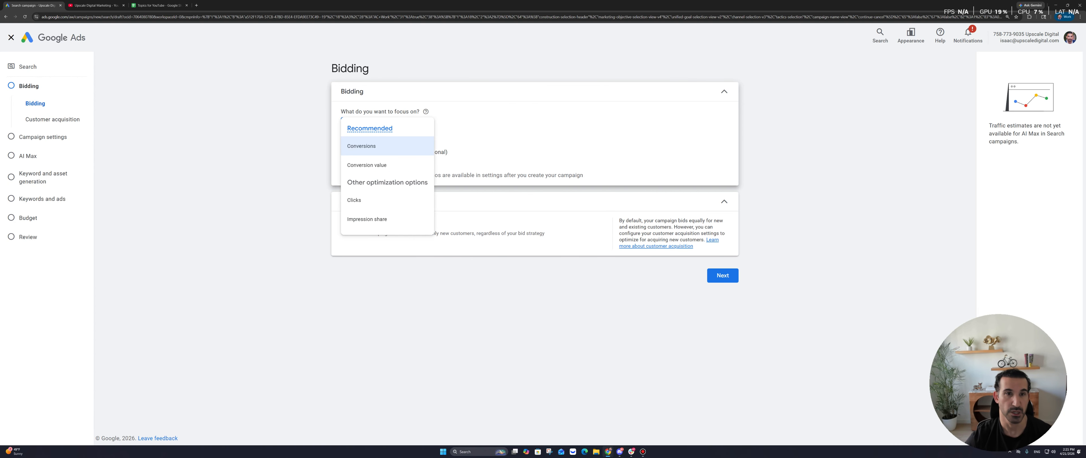
pyautogui.click(372, 111)
pyautogui.moveTo(373, 111); pyautogui.dragTo(399, 111)
pyautogui.click(400, 112)
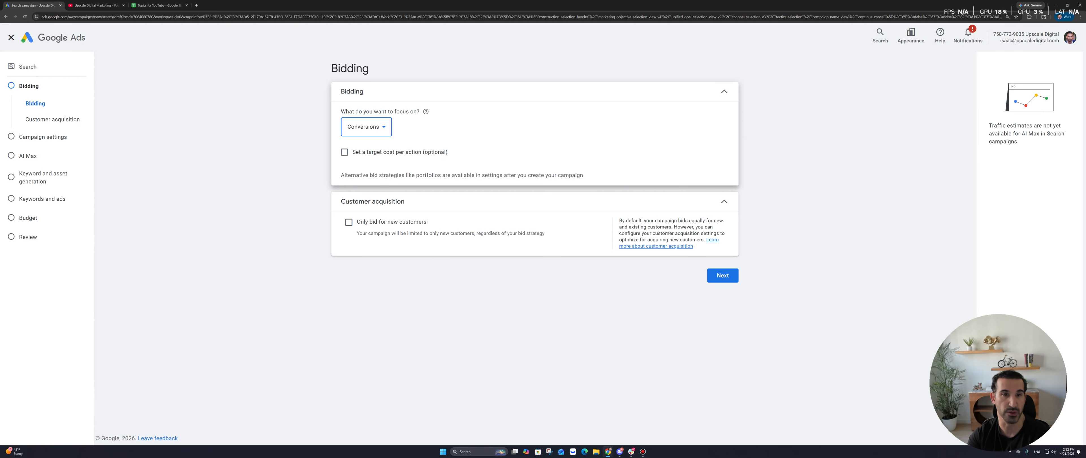
pyautogui.click(366, 127)
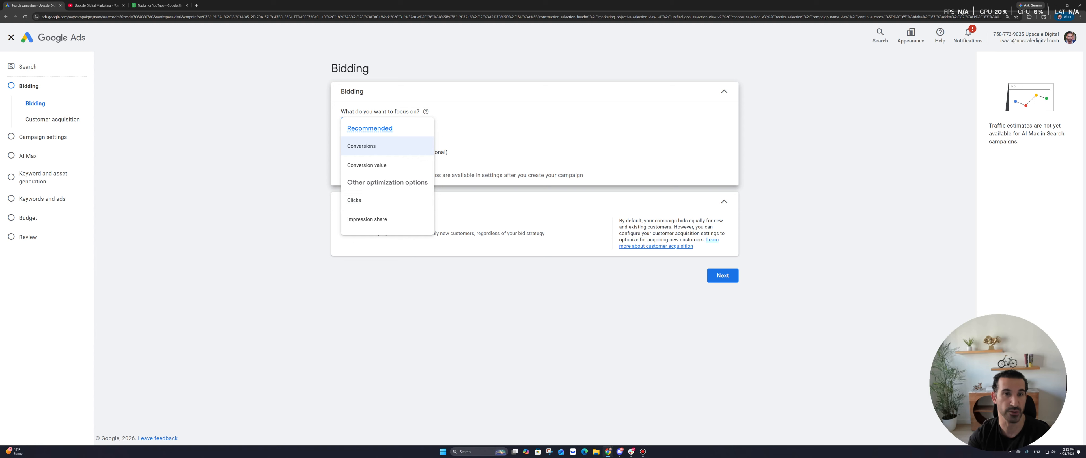
pyautogui.click(399, 112)
pyautogui.click(366, 128)
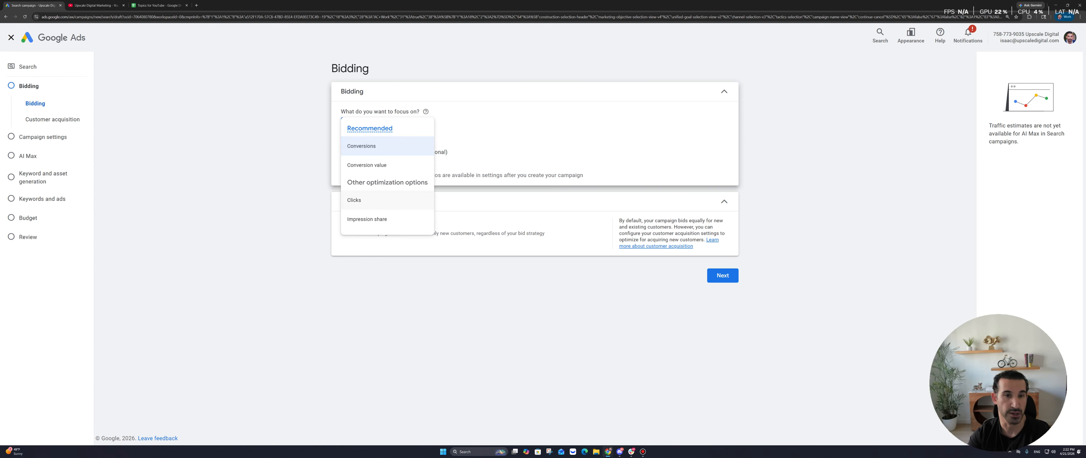
pyautogui.click(366, 146)
pyautogui.click(366, 129)
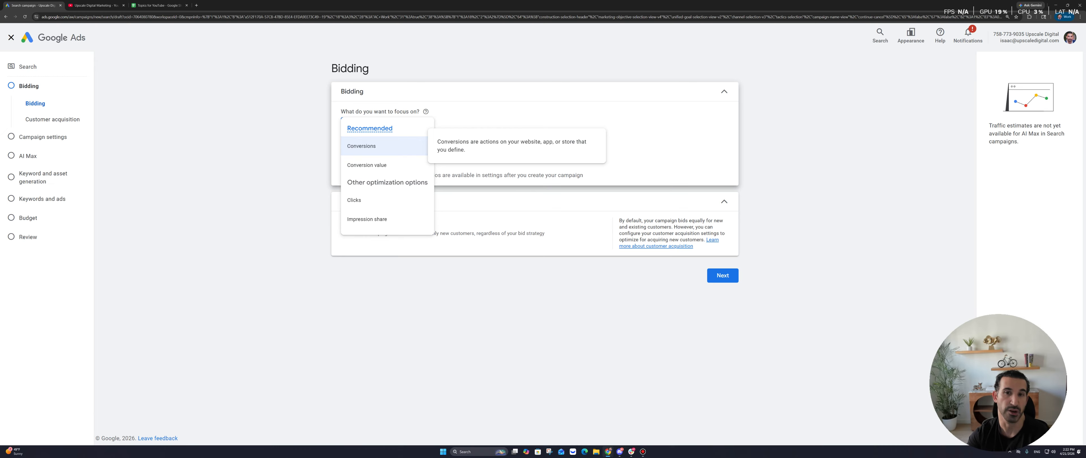
pyautogui.click(366, 146)
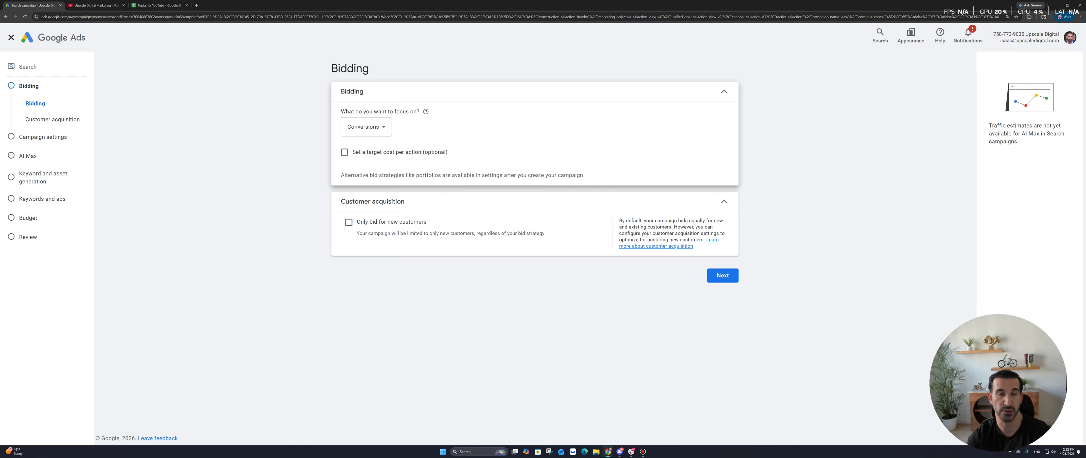
# Set the campaign's bidding focus to Clicks
pyautogui.click(366, 127)
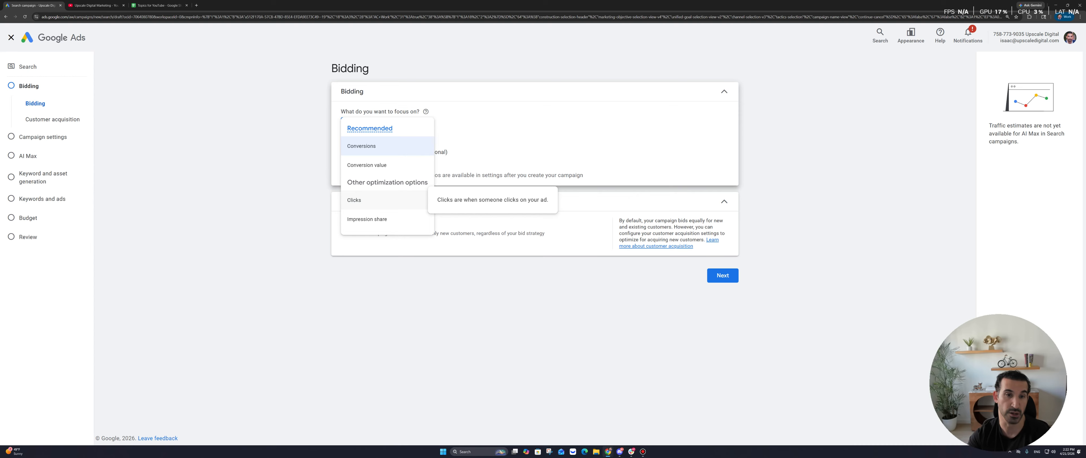
pyautogui.click(371, 200)
pyautogui.click(359, 127)
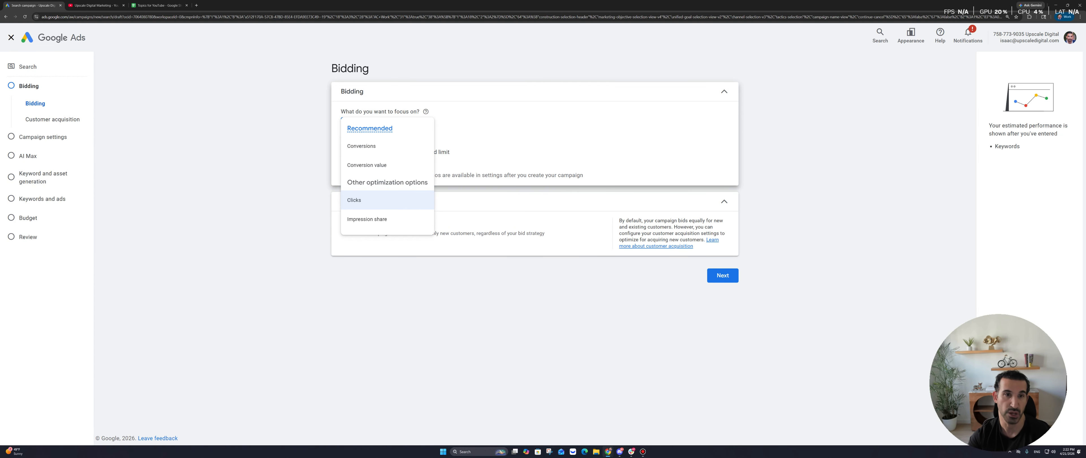
pyautogui.click(358, 200)
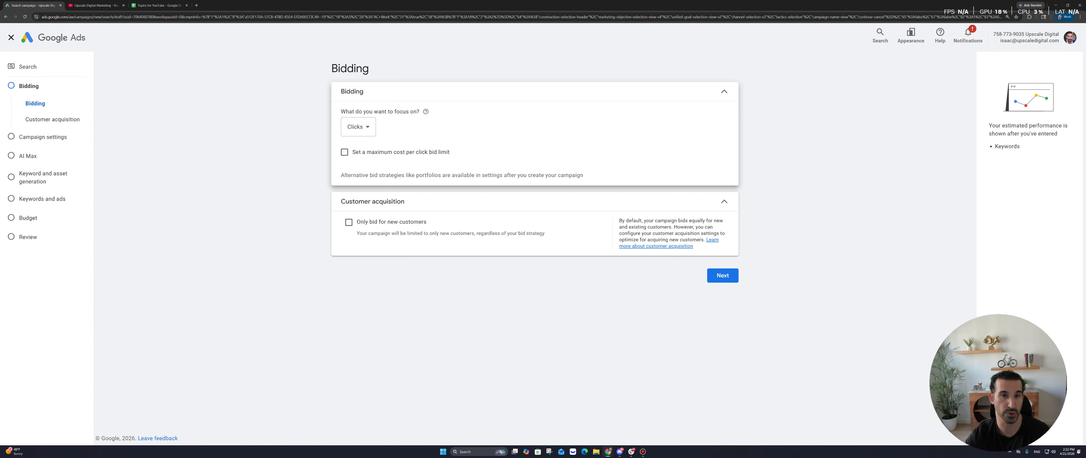
pyautogui.click(358, 127)
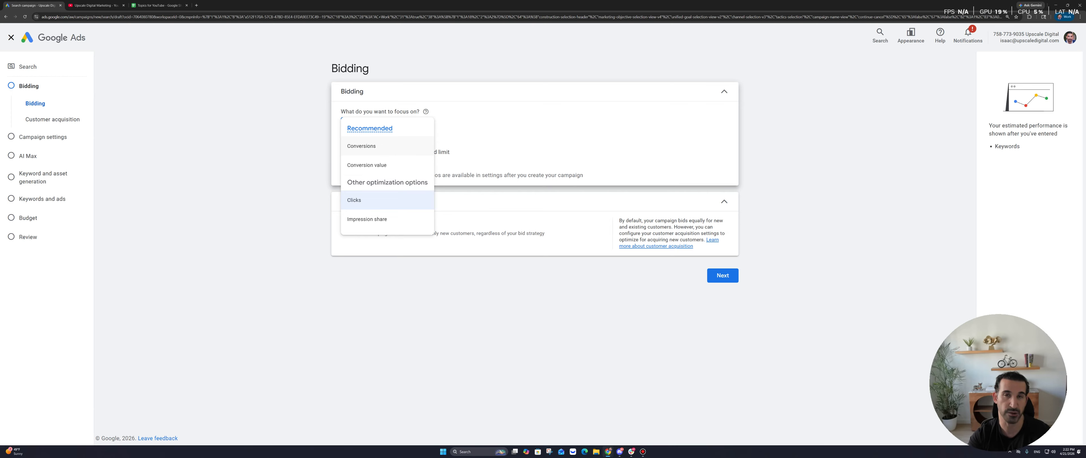
pyautogui.click(358, 200)
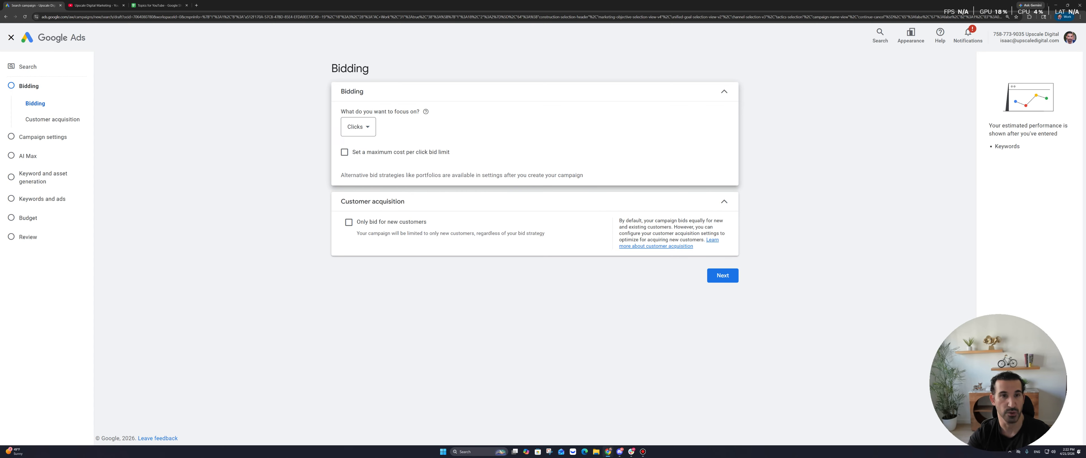
pyautogui.click(358, 127)
pyautogui.click(358, 200)
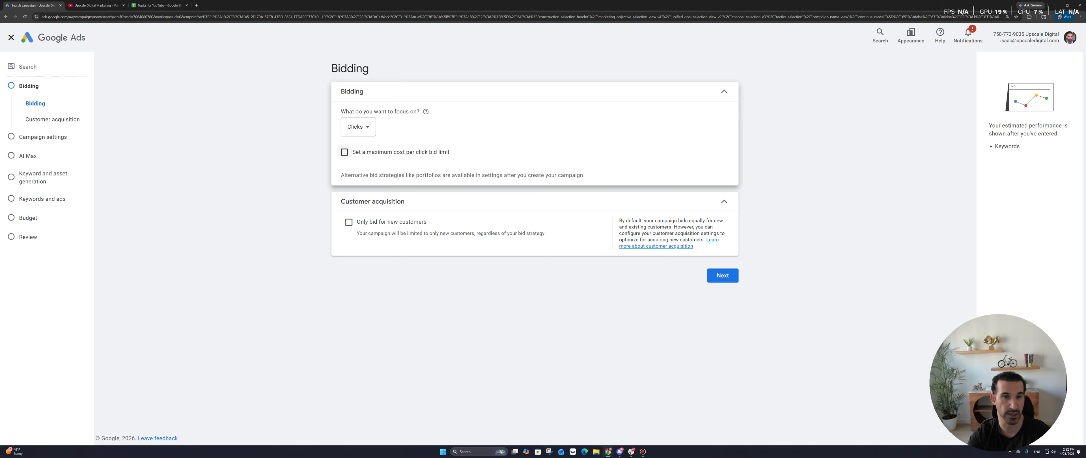
# Enable a maximum cost per click bid limit and set it to $30
pyautogui.click(369, 152)
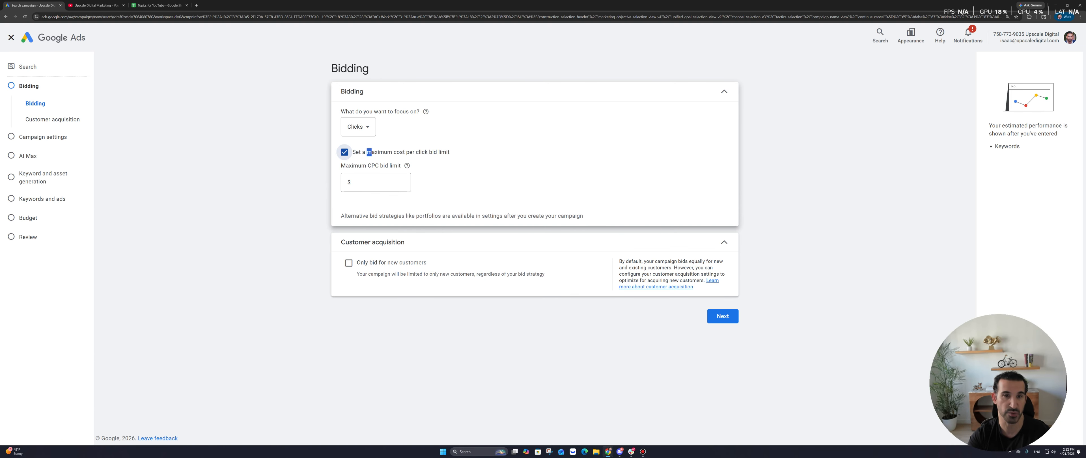
pyautogui.click(485, 173)
pyautogui.click(375, 182)
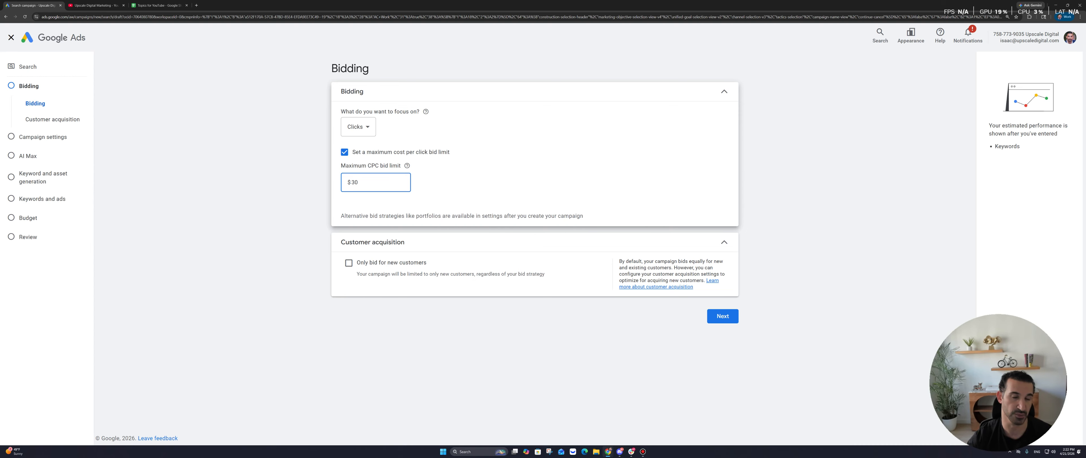
pyautogui.click(484, 182)
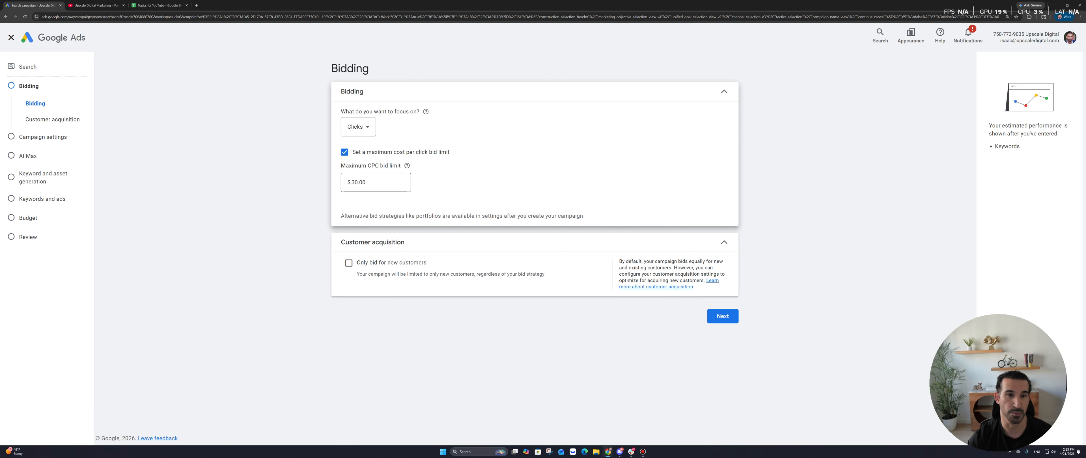
# Raise the maximum CPC bid limit to $35 and turn the bid limit off again
pyautogui.click(357, 183)
pyautogui.write('5')
pyautogui.press('Tab')
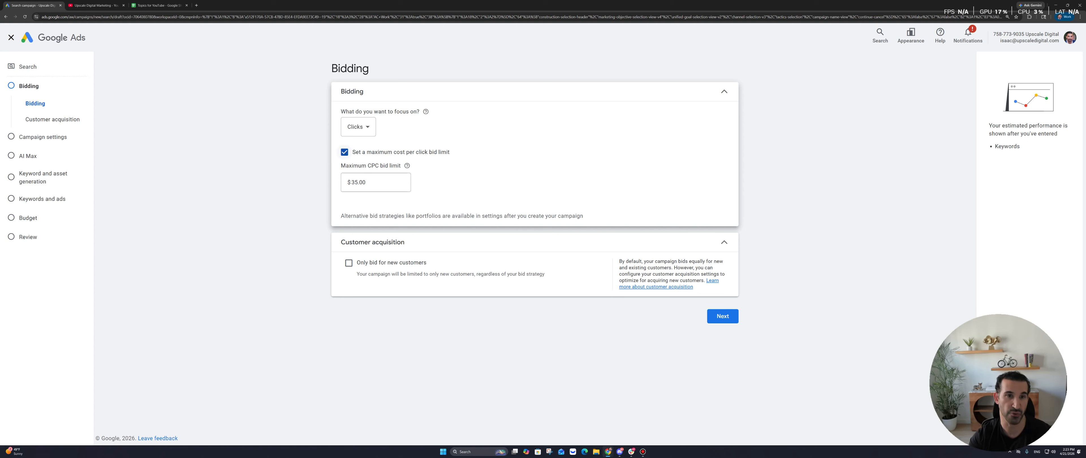
pyautogui.click(344, 151)
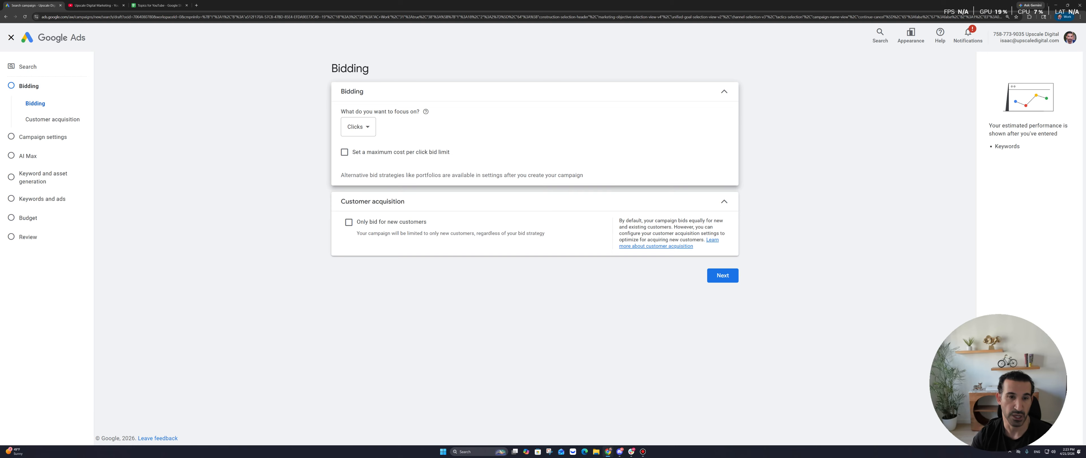
# Continue from bidding to the campaign settings without limiting bids to new customers, and turn off the Google Search Partners Network
pyautogui.click(453, 228)
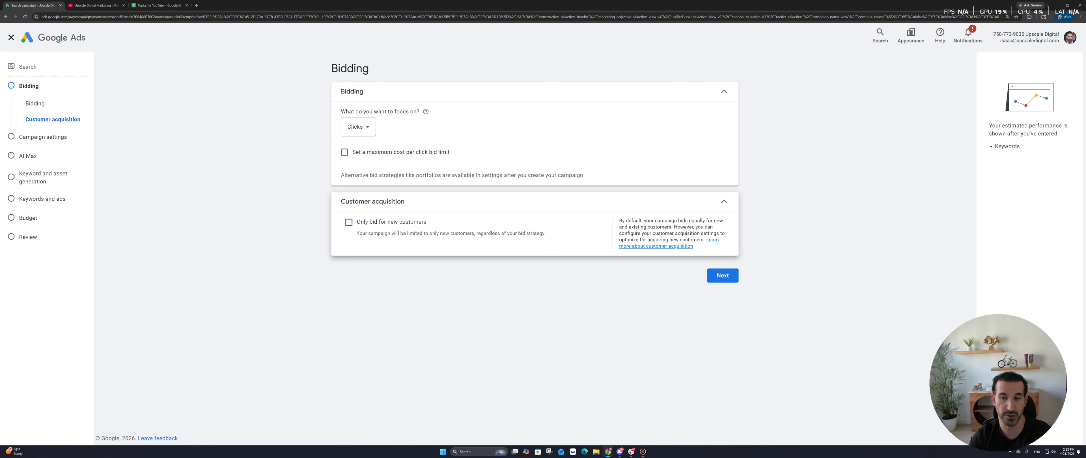
pyautogui.click(722, 276)
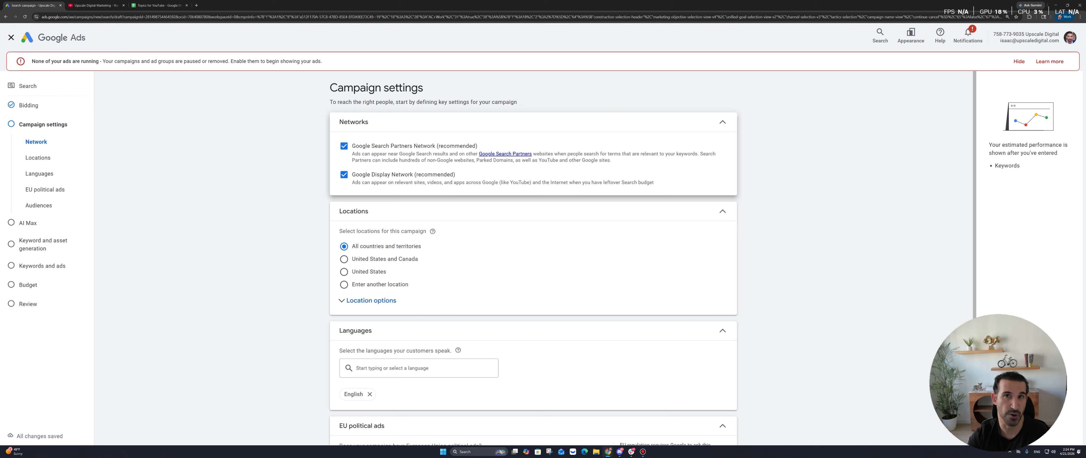
pyautogui.moveTo(444, 161); pyautogui.dragTo(507, 160)
pyautogui.tripleClick(460, 161)
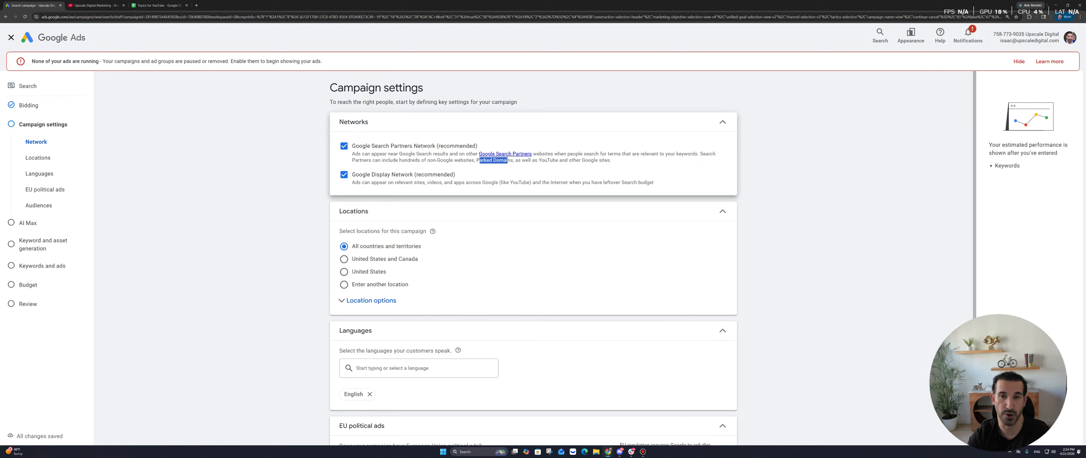
pyautogui.click(507, 161)
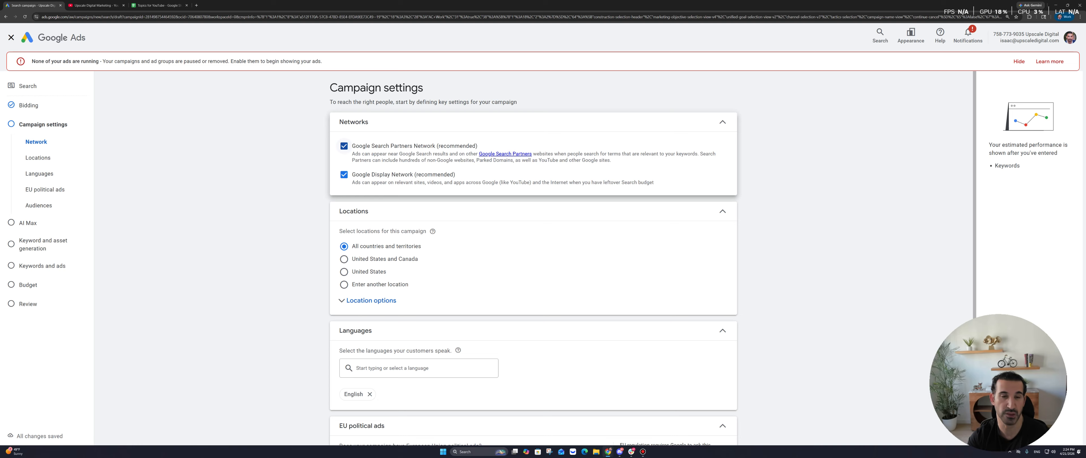
pyautogui.click(343, 146)
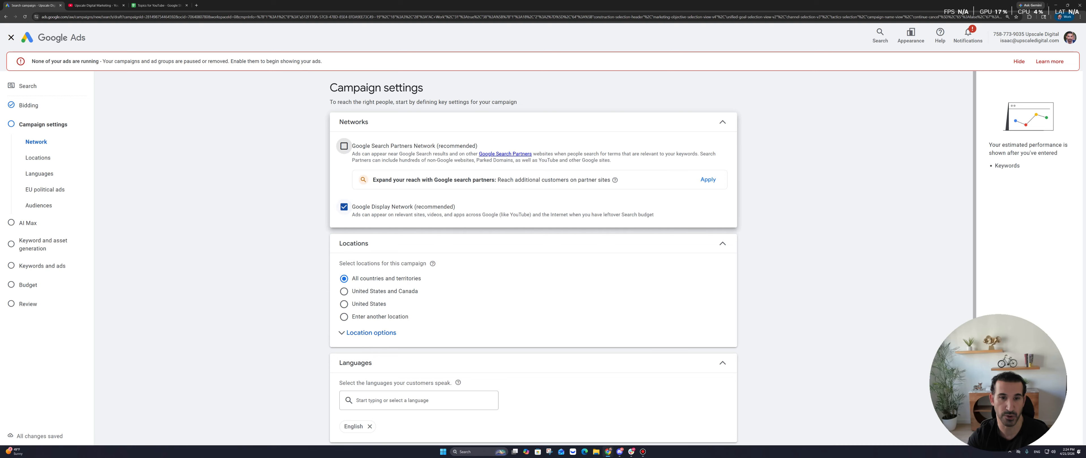
# Turn off the Google Display Network for the campaign
pyautogui.moveTo(391, 215); pyautogui.dragTo(466, 215)
pyautogui.click(465, 216)
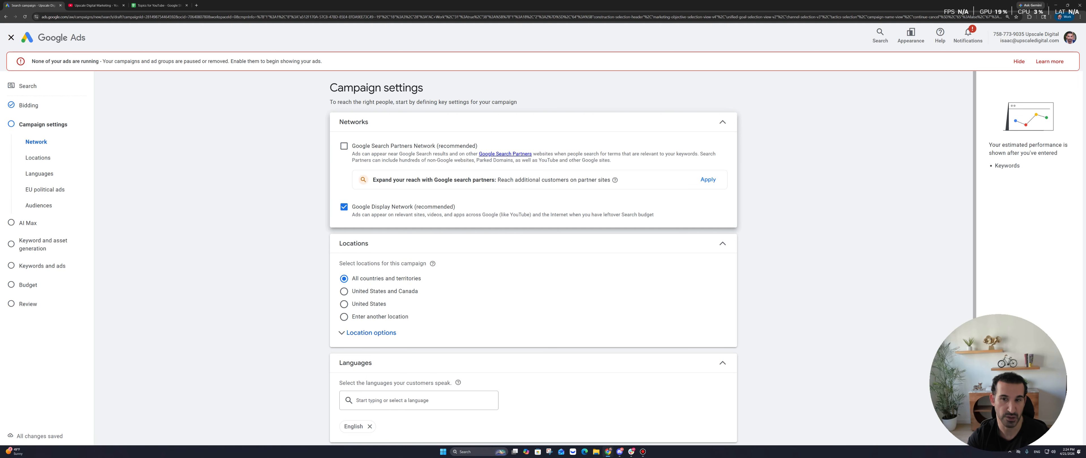
pyautogui.click(344, 206)
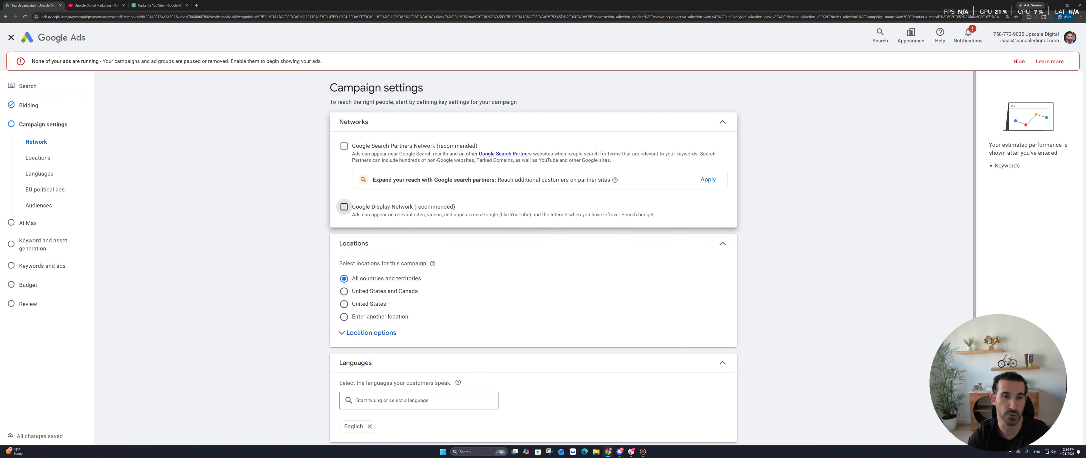
# Switch the location targeting to a custom location and include Bergen County, New Jersey, United States
pyautogui.scroll(-1, 651, 256)
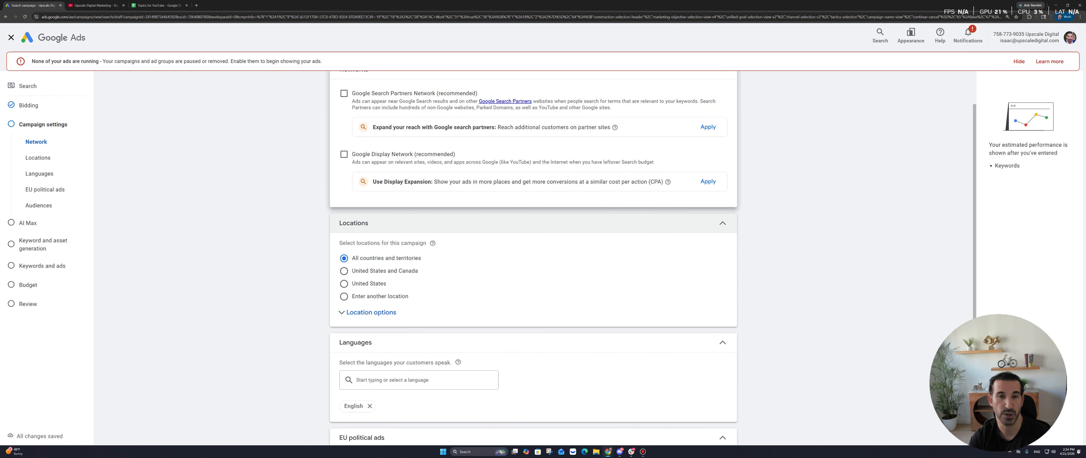
pyautogui.click(343, 296)
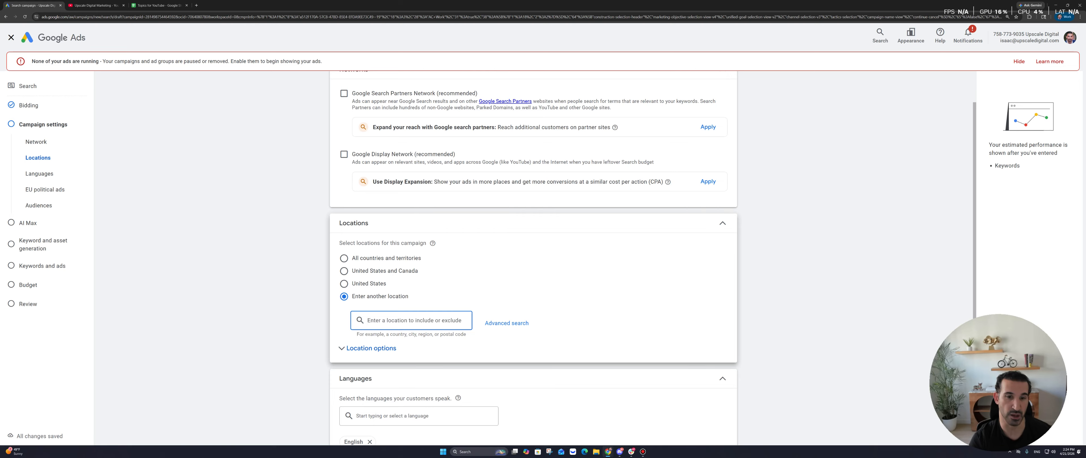
pyautogui.write('Bergen ')
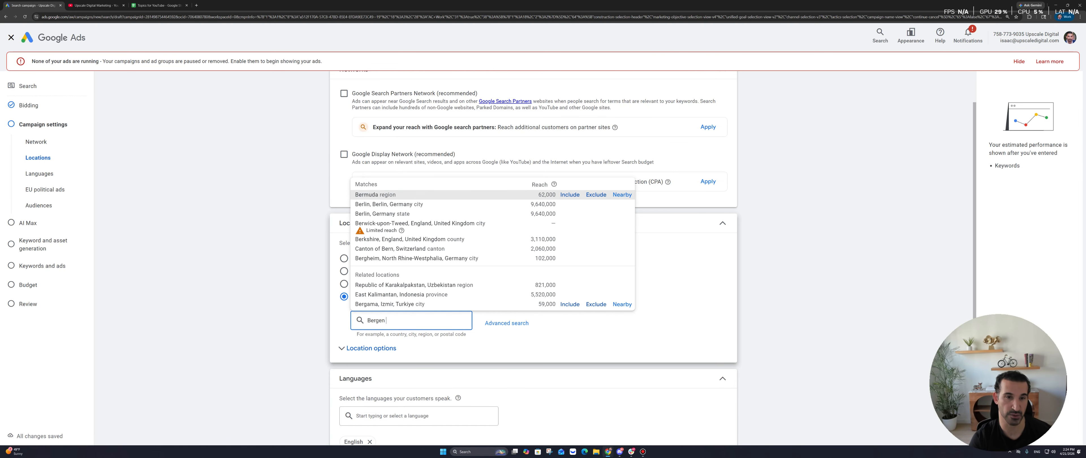
pyautogui.write('County')
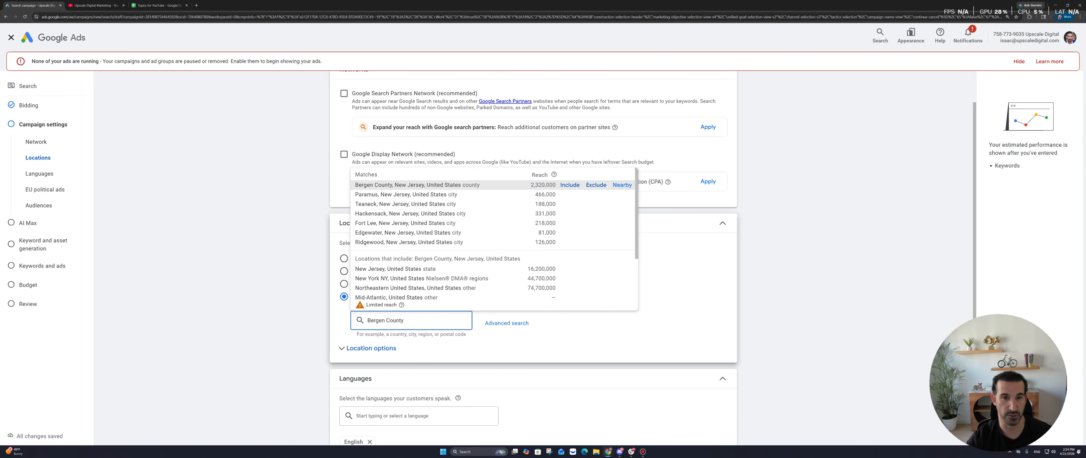
pyautogui.press('Return')
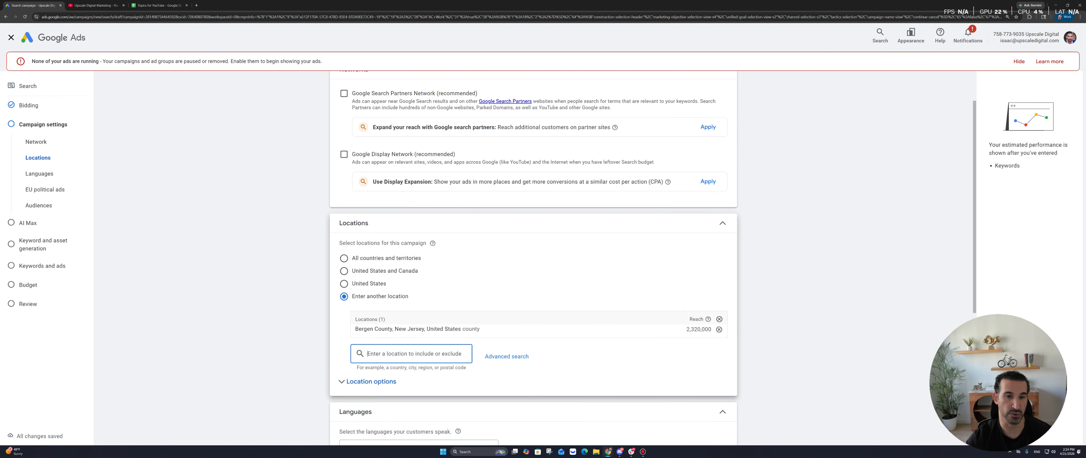
# Add Passaic County, New Jersey, to the campaign as an excluded location
pyautogui.write('Passaic')
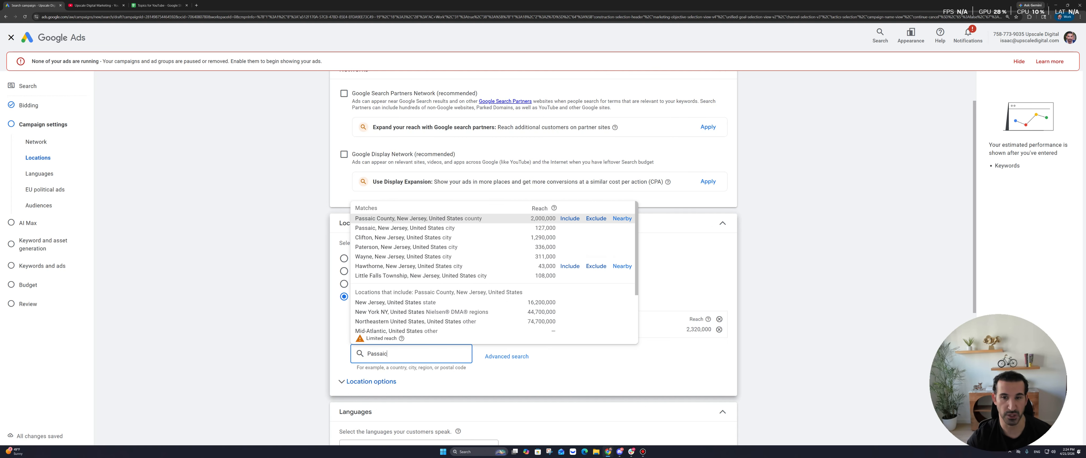
pyautogui.click(595, 218)
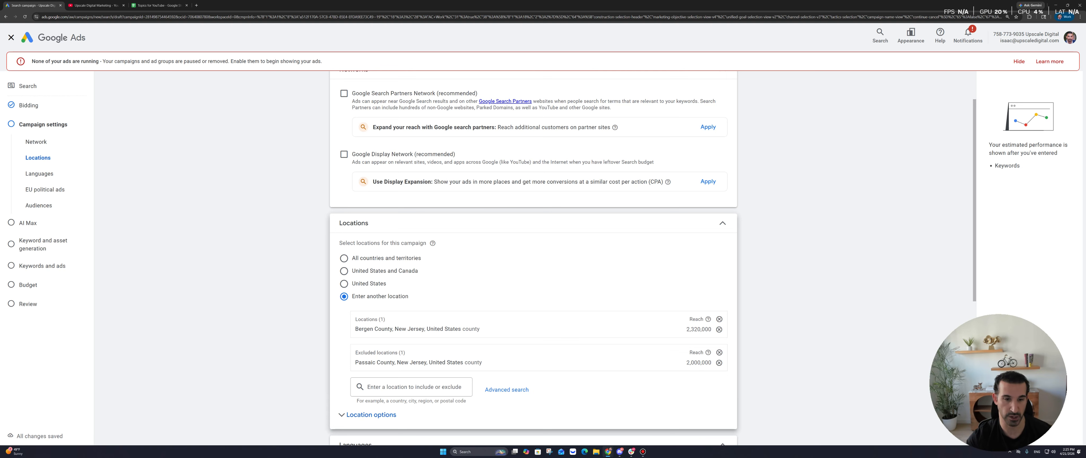
pyautogui.moveTo(371, 319); pyautogui.dragTo(480, 329)
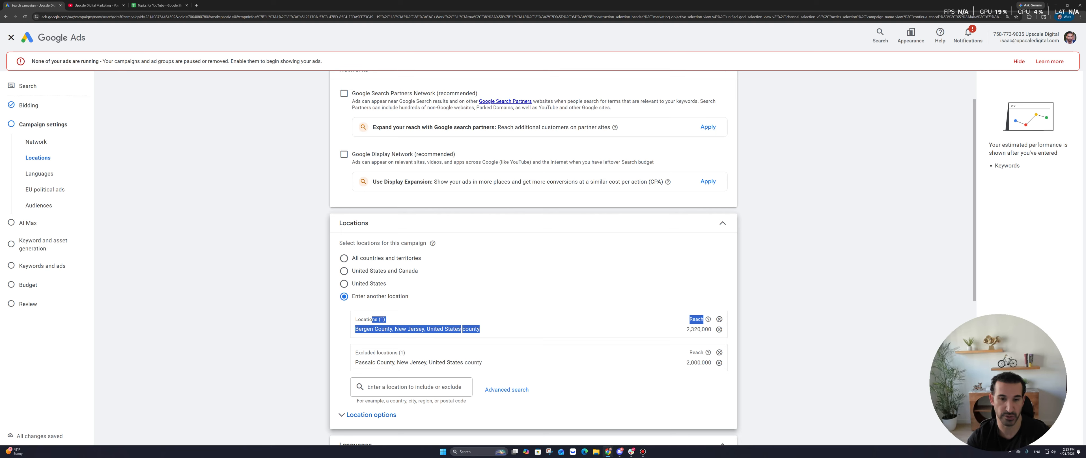
pyautogui.click(489, 330)
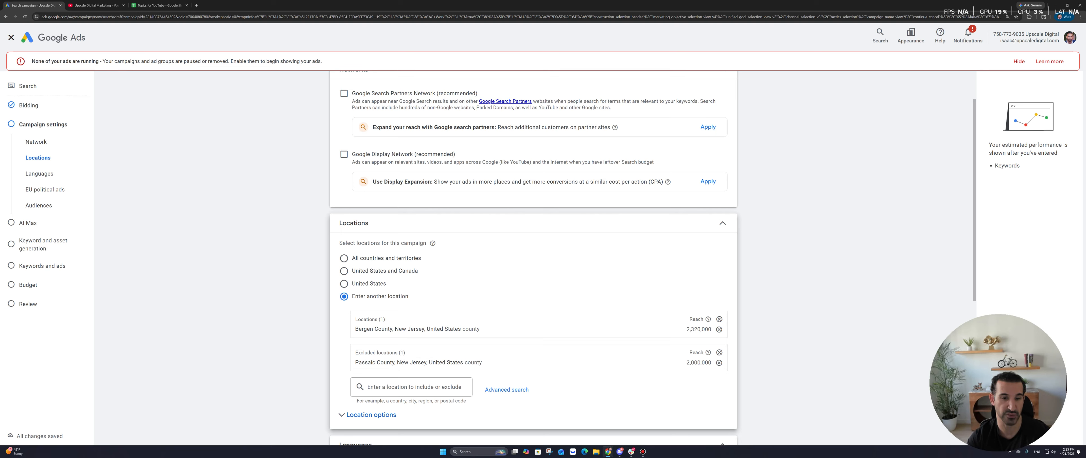
pyautogui.moveTo(386, 363); pyautogui.dragTo(436, 363)
pyautogui.click(437, 363)
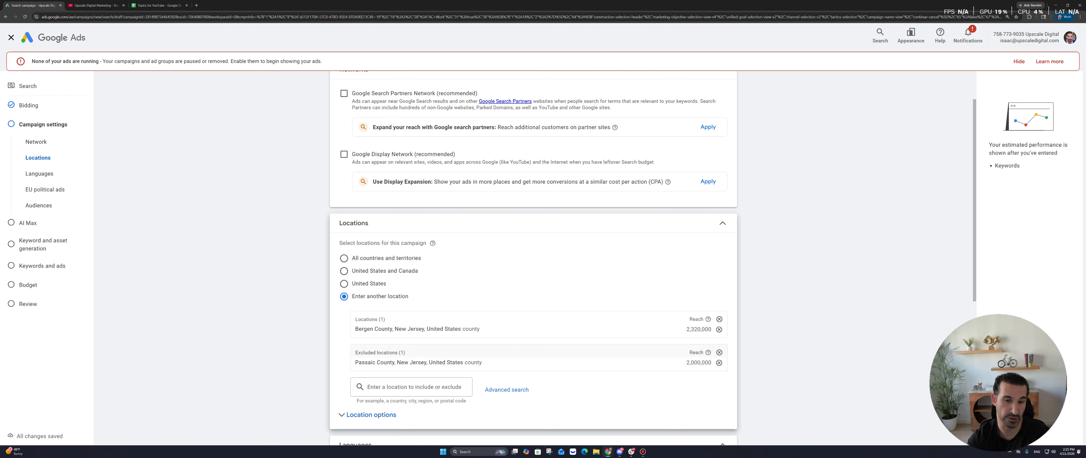
# Exclude the city of Hackensack, New Jersey, and remove Passaic County from the excluded locations
pyautogui.click(413, 386)
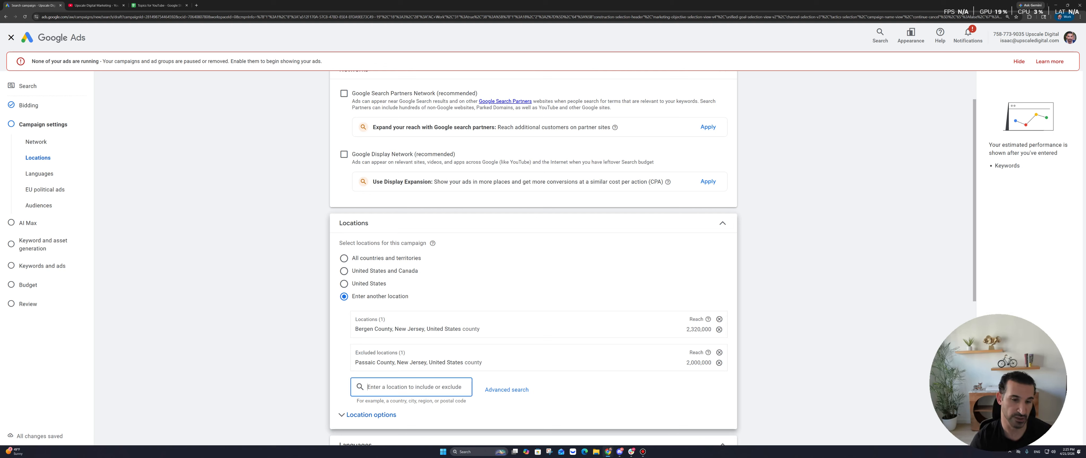
pyautogui.write('HACKENSACK')
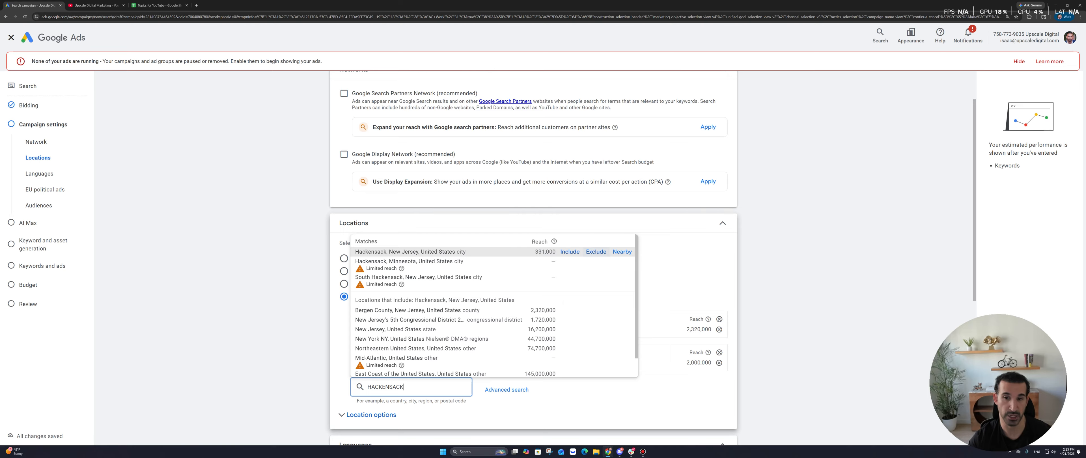
pyautogui.click(595, 252)
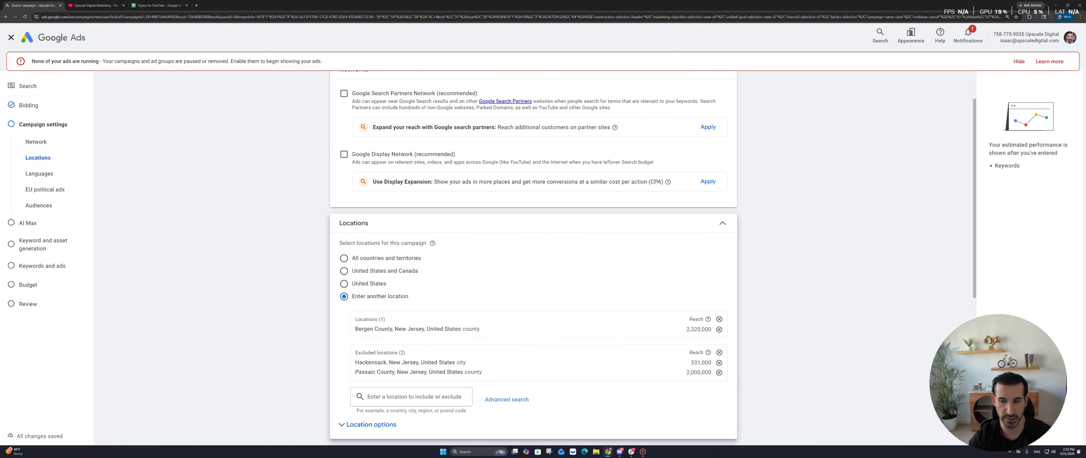
pyautogui.click(719, 372)
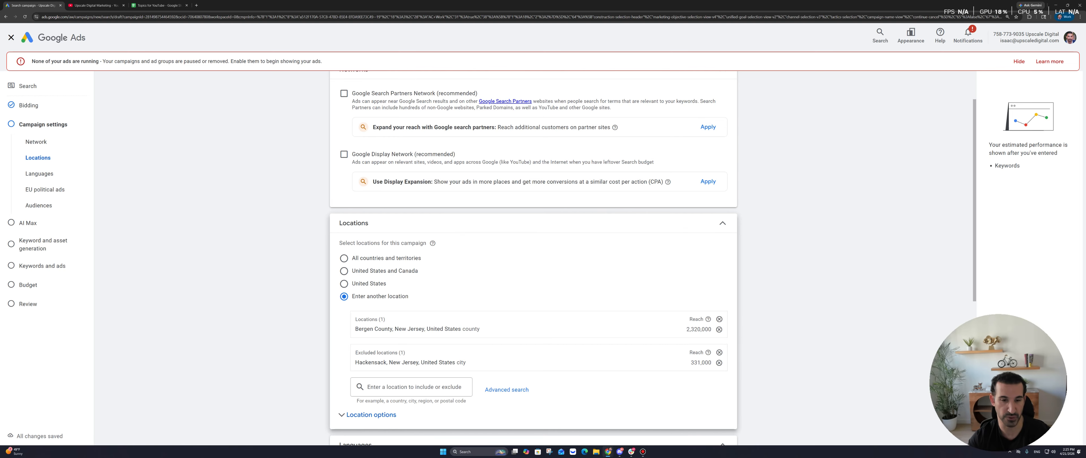
pyautogui.moveTo(355, 329); pyautogui.dragTo(462, 329)
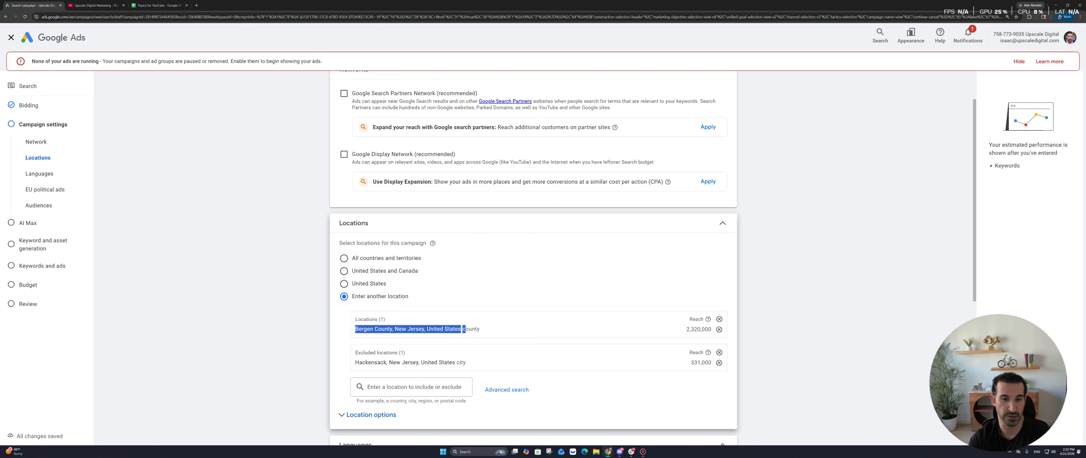
pyautogui.moveTo(369, 363); pyautogui.dragTo(442, 362)
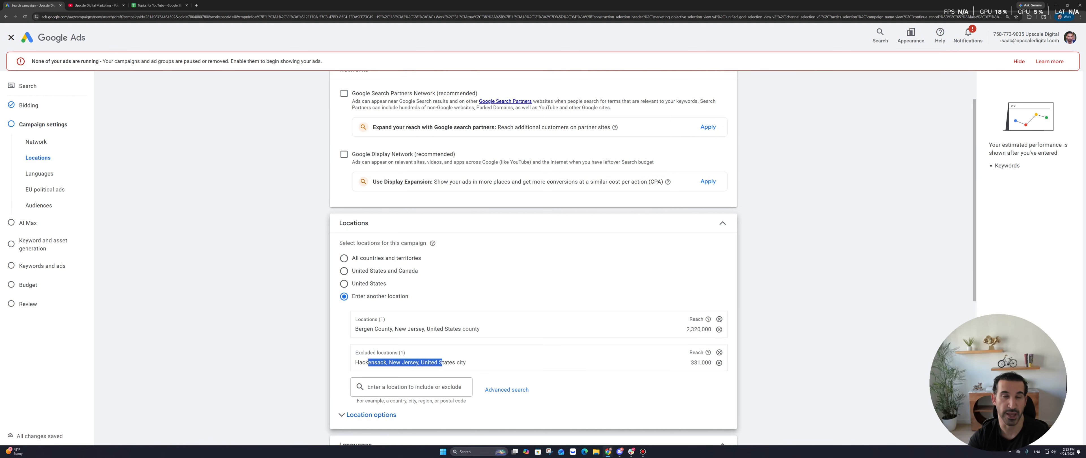
pyautogui.click(442, 362)
pyautogui.click(413, 386)
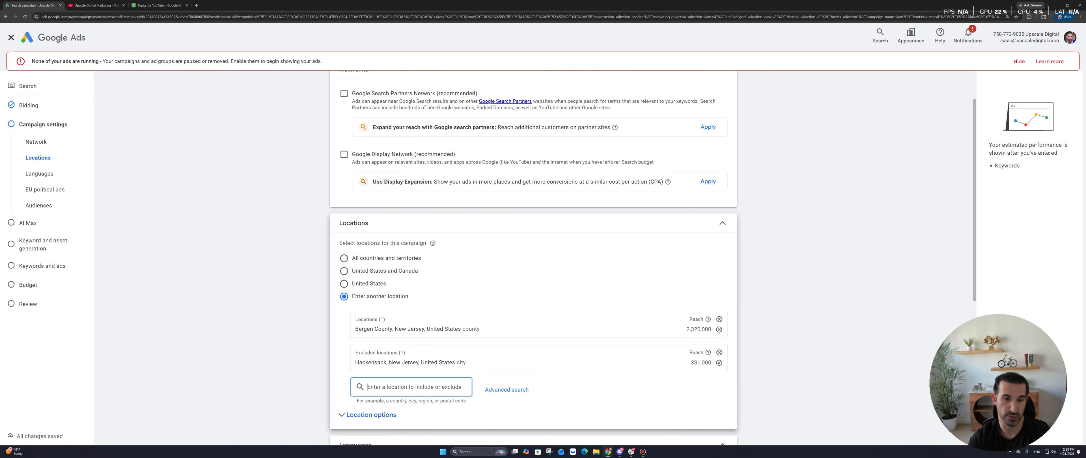
# Declare that the campaign doesn't have EU political ads and continue to the AI Max settings
pyautogui.scroll(-5, 414, 387)
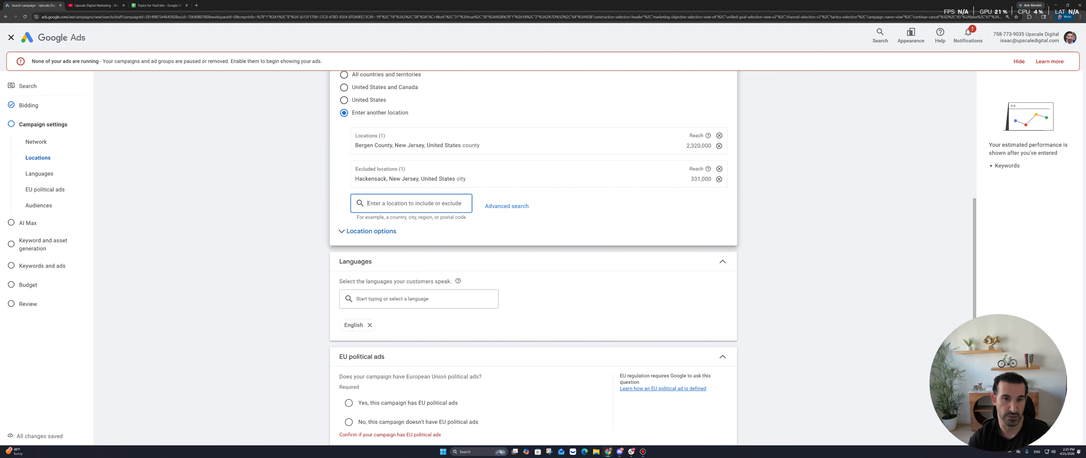
pyautogui.click(371, 231)
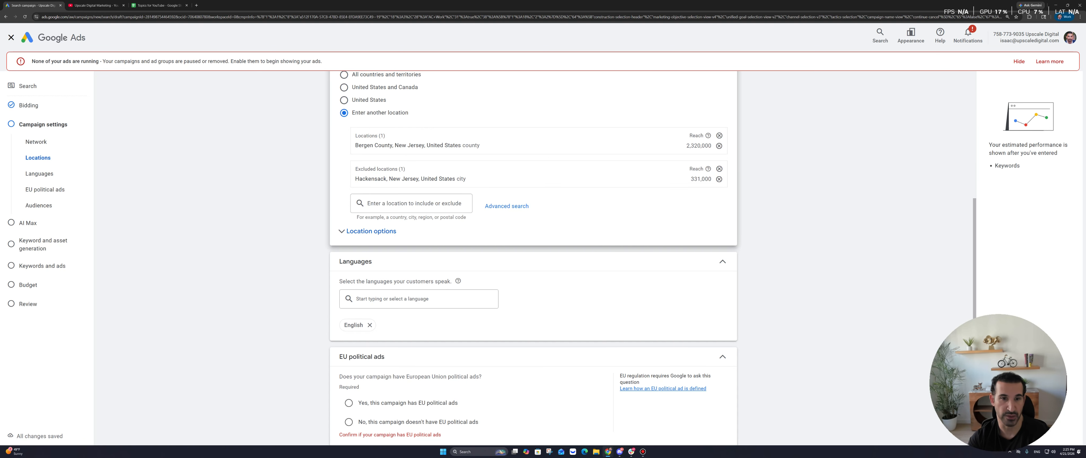
pyautogui.scroll(-2, 371, 231)
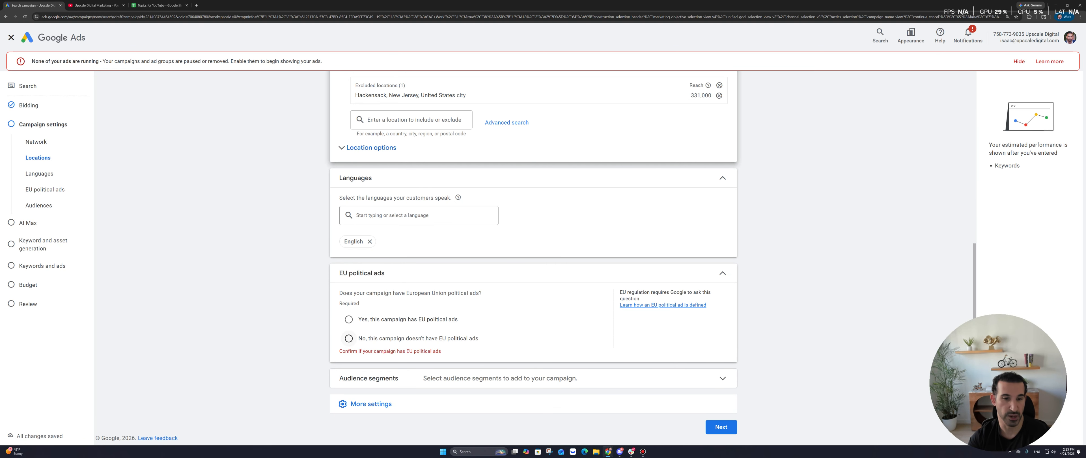
pyautogui.click(348, 338)
pyautogui.moveTo(343, 273)
pyautogui.mouseDown()
pyautogui.moveTo(375, 274)
pyautogui.moveTo(336, 274)
pyautogui.mouseUp()
pyautogui.scroll(-1, 533, 295)
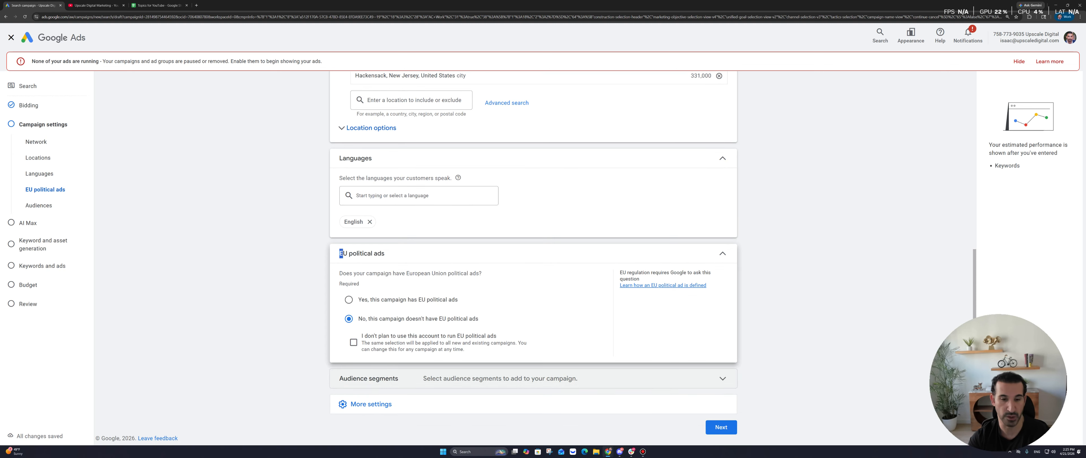
pyautogui.click(720, 427)
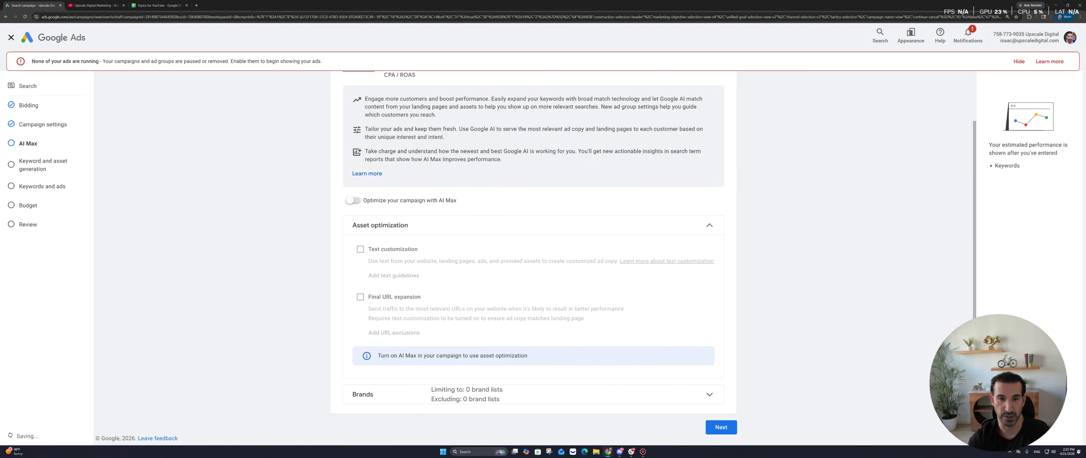
# Examine the AI Max for Search campaigns page, including its performance claim, asset optimization and brand settings
pyautogui.moveTo(330, 88); pyautogui.dragTo(441, 87)
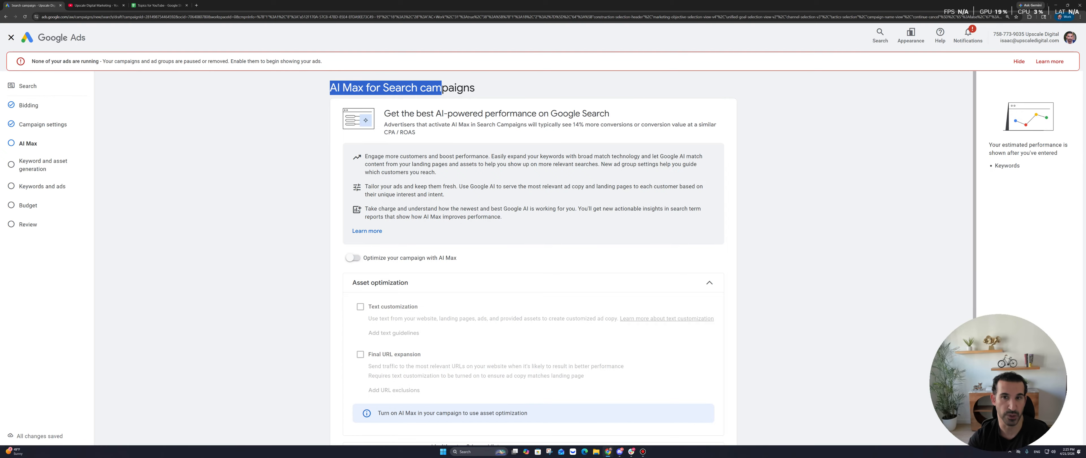
pyautogui.moveTo(532, 125); pyautogui.dragTo(415, 132)
pyautogui.click(571, 125)
pyautogui.moveTo(571, 125); pyautogui.dragTo(415, 132)
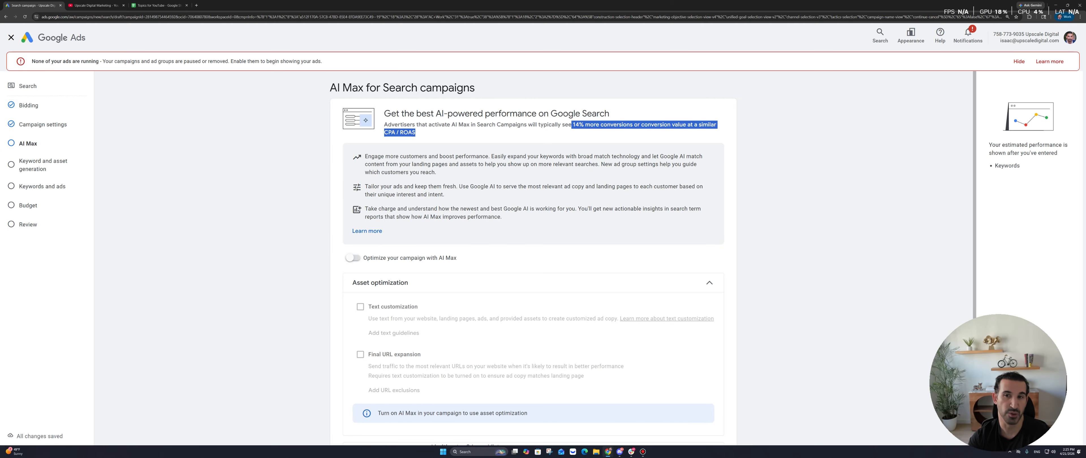
pyautogui.click(417, 133)
pyautogui.moveTo(336, 88); pyautogui.dragTo(421, 87)
pyautogui.scroll(-2, 420, 88)
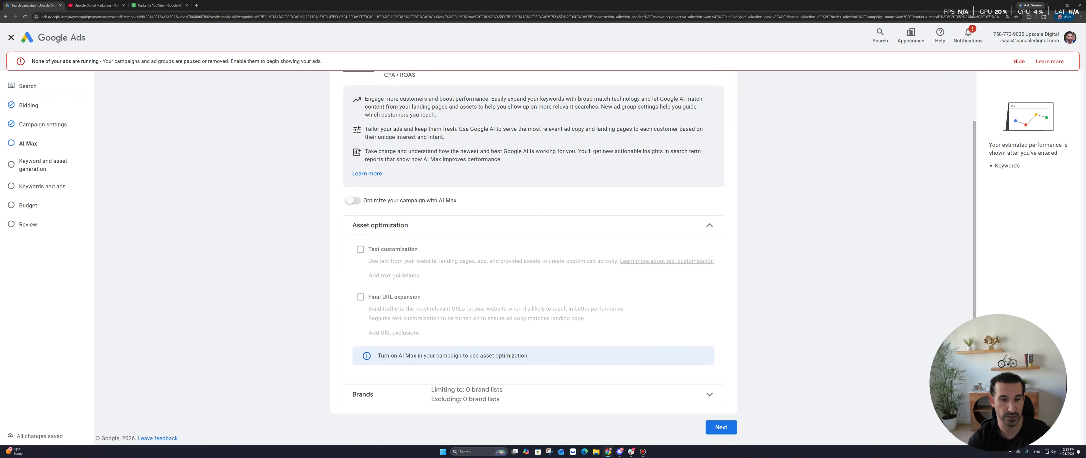
pyautogui.scroll(2, 533, 211)
pyautogui.scroll(-2, 533, 211)
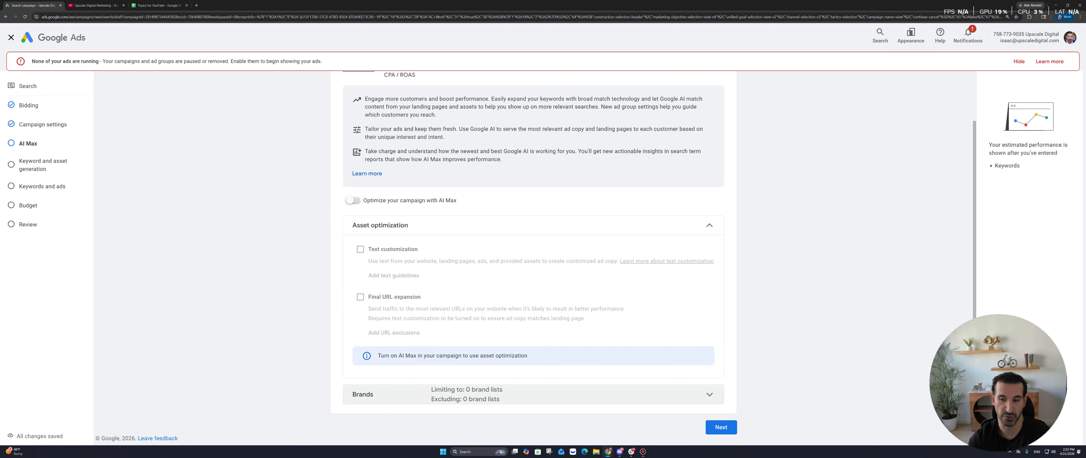
# Continue to keyword and asset generation with AI Max left off and read the introduction about getting help creating the ad
pyautogui.click(721, 428)
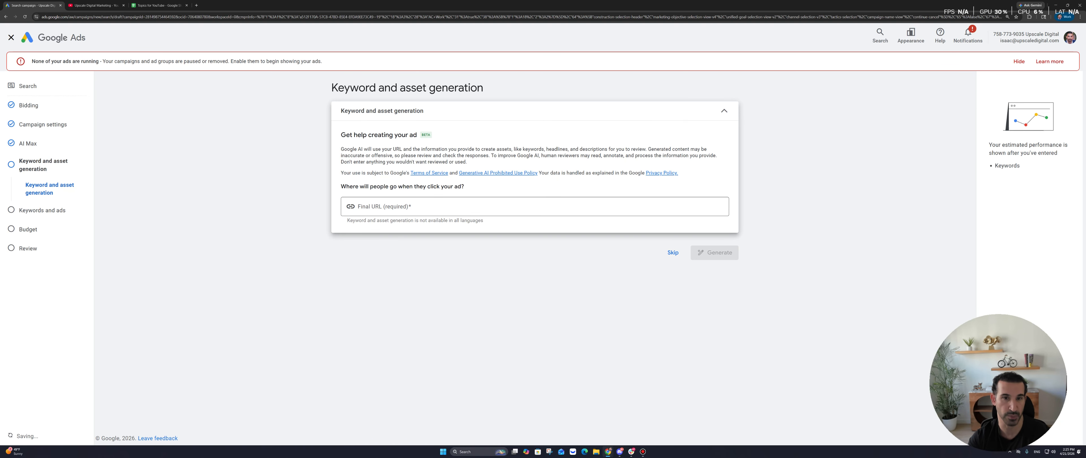
pyautogui.moveTo(367, 135); pyautogui.dragTo(432, 146)
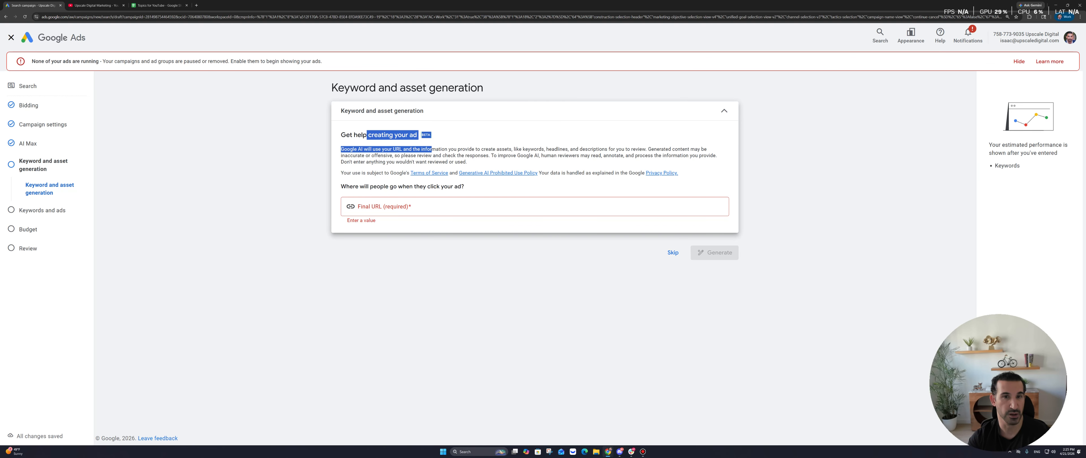
# Skip the AI keyword and asset generation and continue to the keywords and ads settings
pyautogui.click(433, 146)
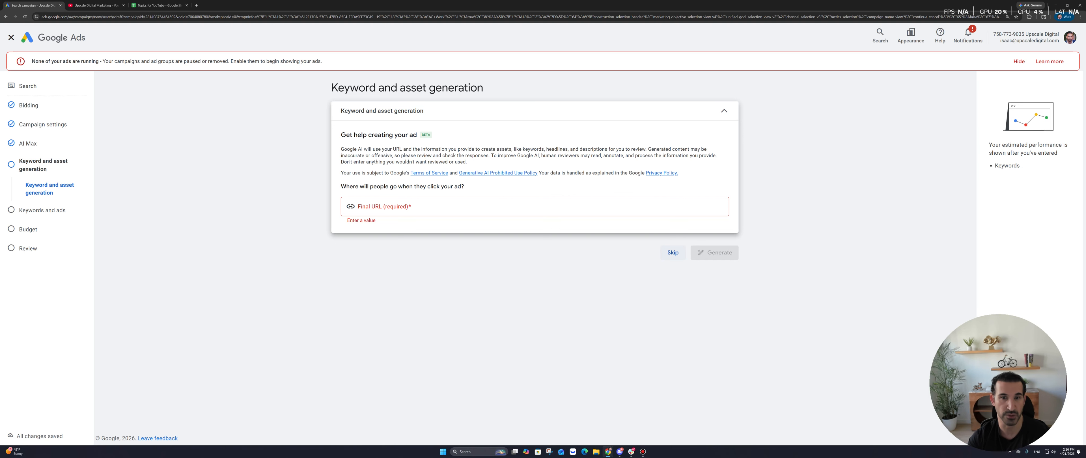
pyautogui.click(673, 253)
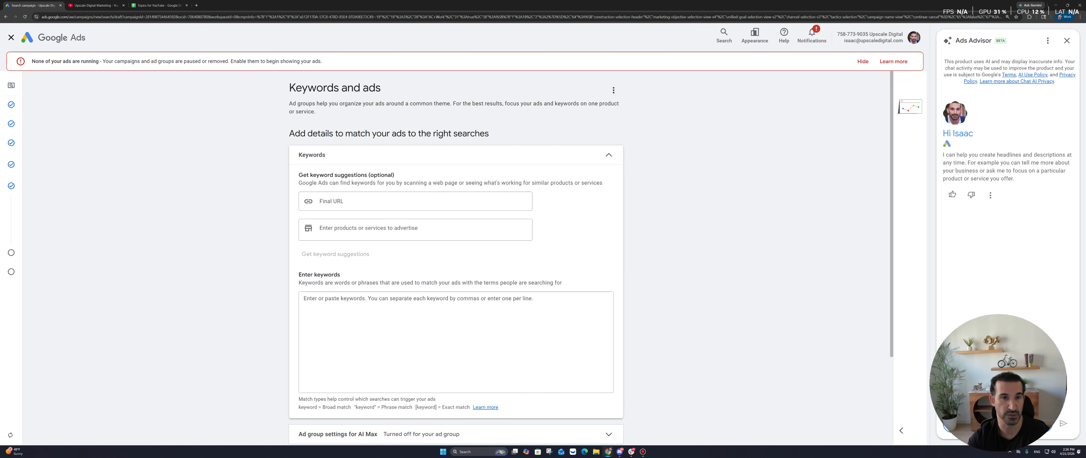
# Enter abchvac.com/ac-installation as the final URL for keyword suggestions
pyautogui.click(415, 202)
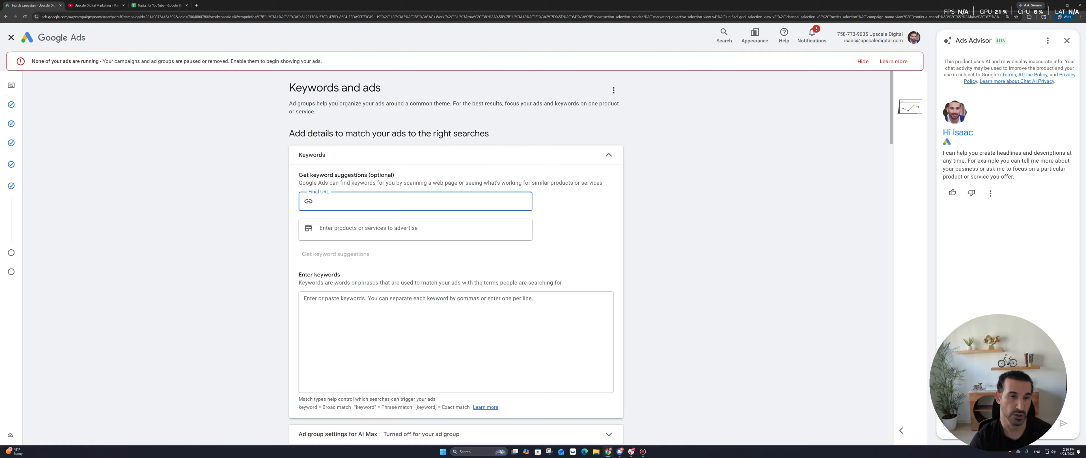
pyautogui.write('h')
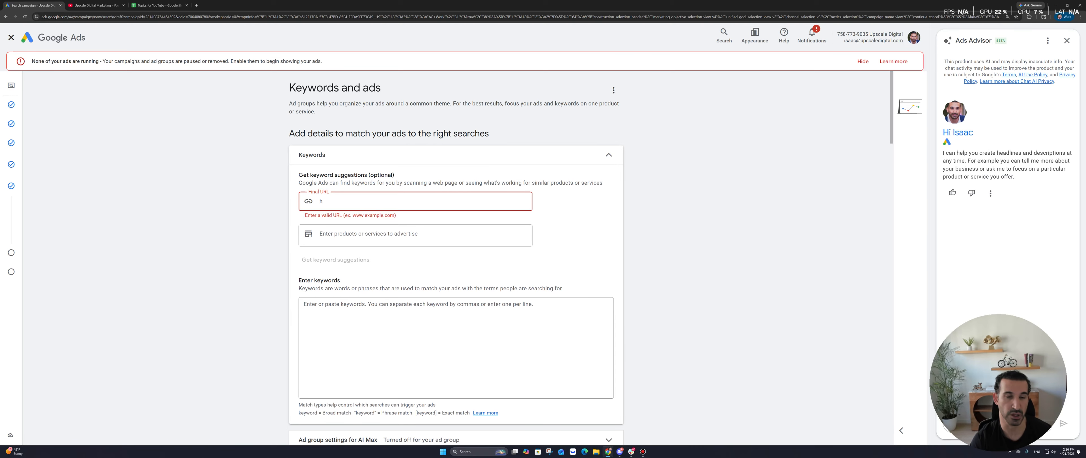
pyautogui.write('chav')
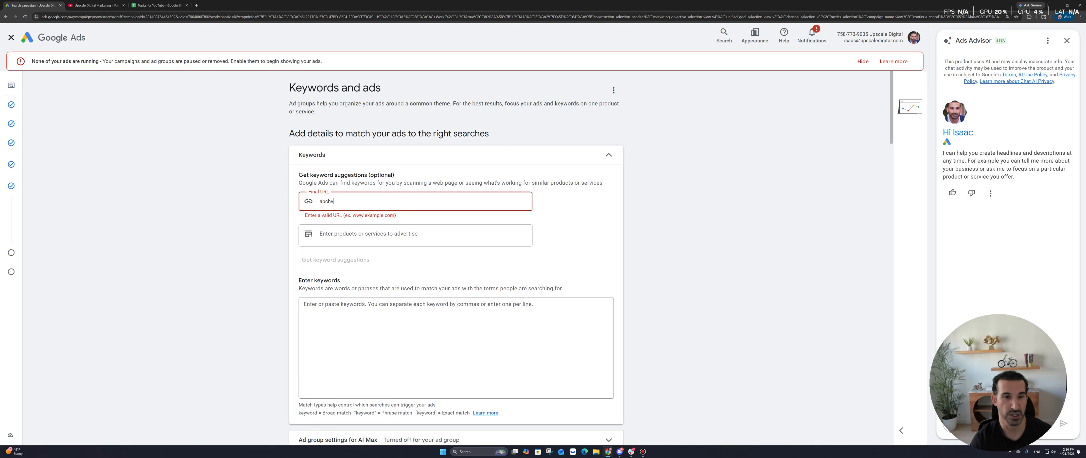
pyautogui.write('ac.com')
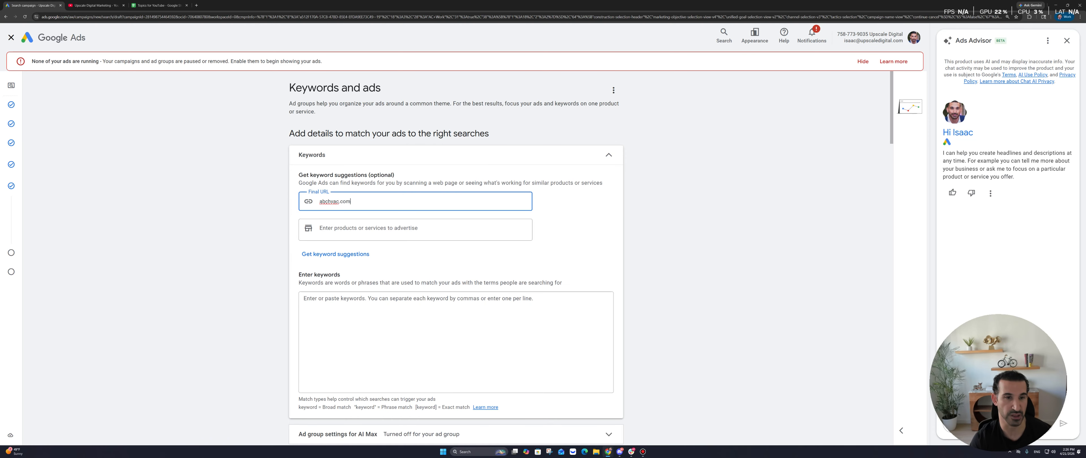
pyautogui.write('/ac')
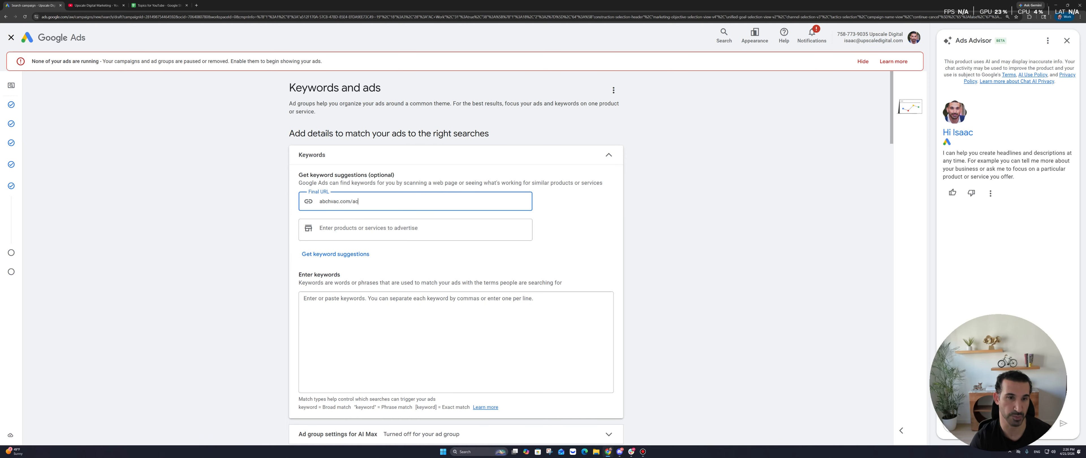
pyautogui.write('-installation')
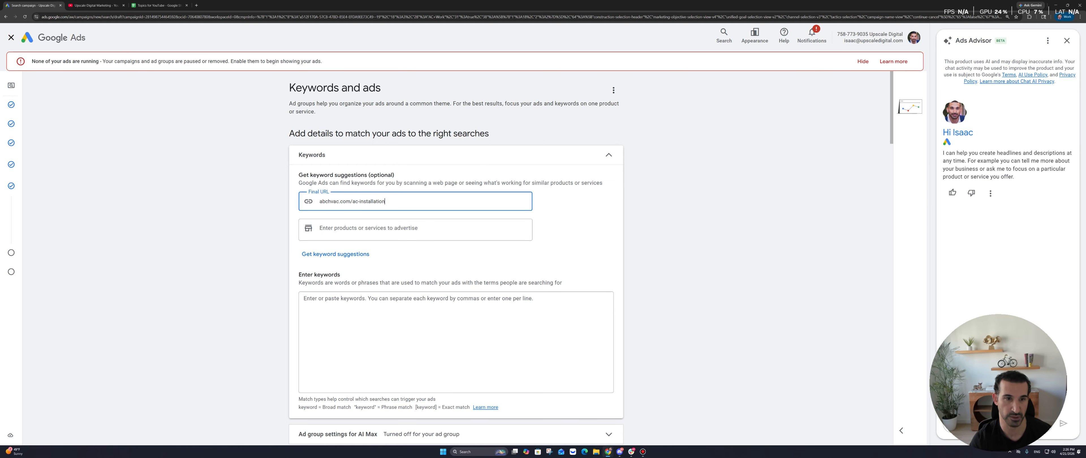
pyautogui.click(422, 255)
pyautogui.scroll(-2, 380, 291)
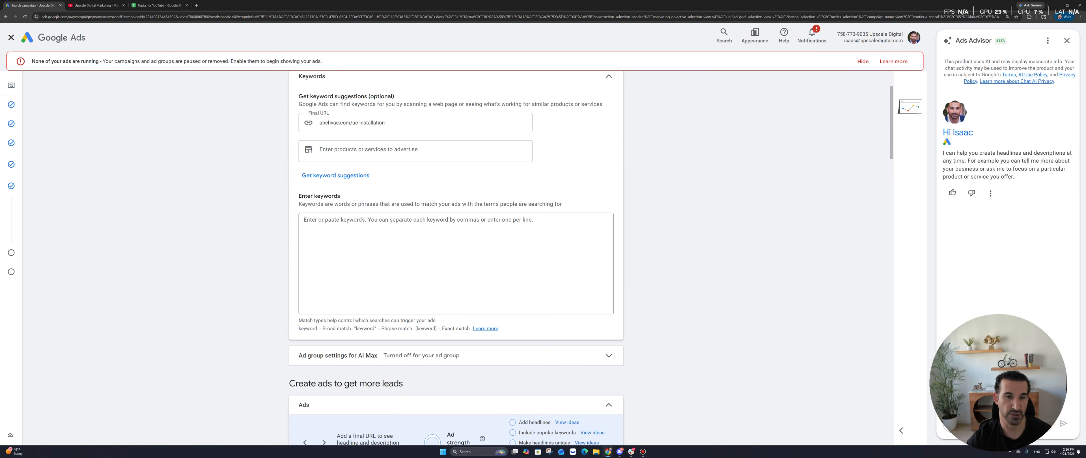
pyautogui.scroll(2, 415, 203)
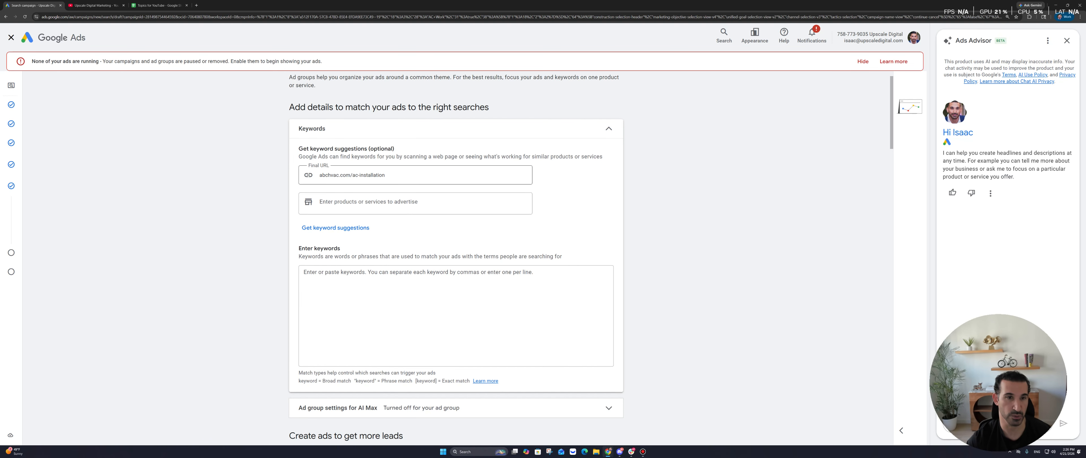
# Set the final URL for keyword suggestions to upscaledigital.com
pyautogui.click(415, 176)
pyautogui.hotkey('ctrl', 'a')
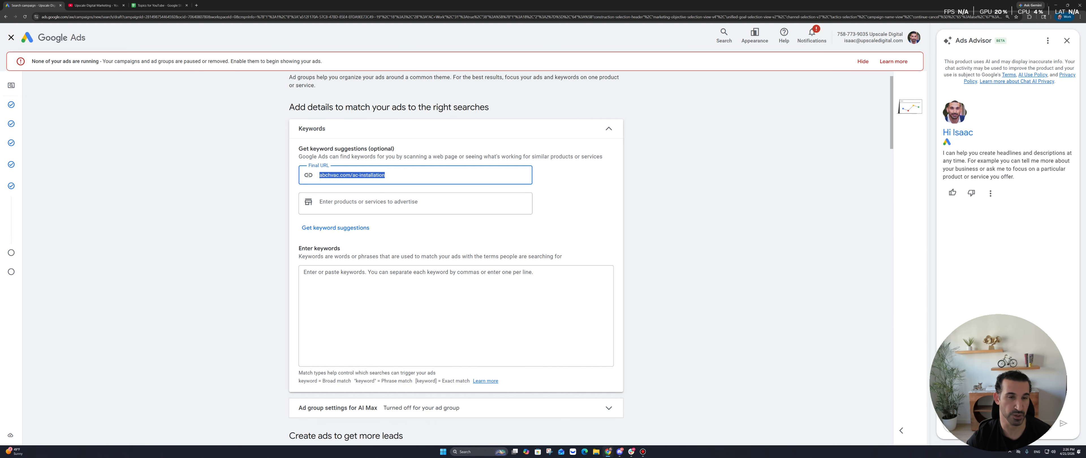
pyautogui.write('upsca')
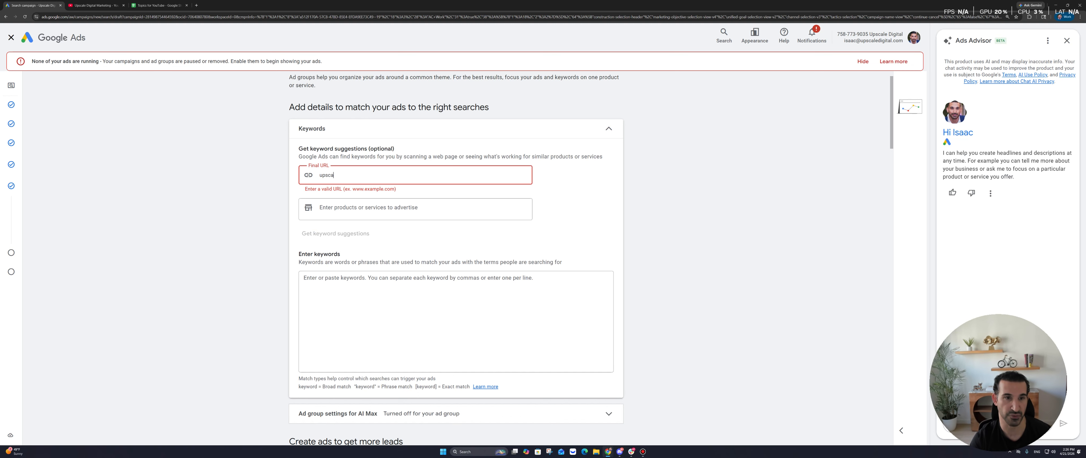
pyautogui.write('ledigital.com')
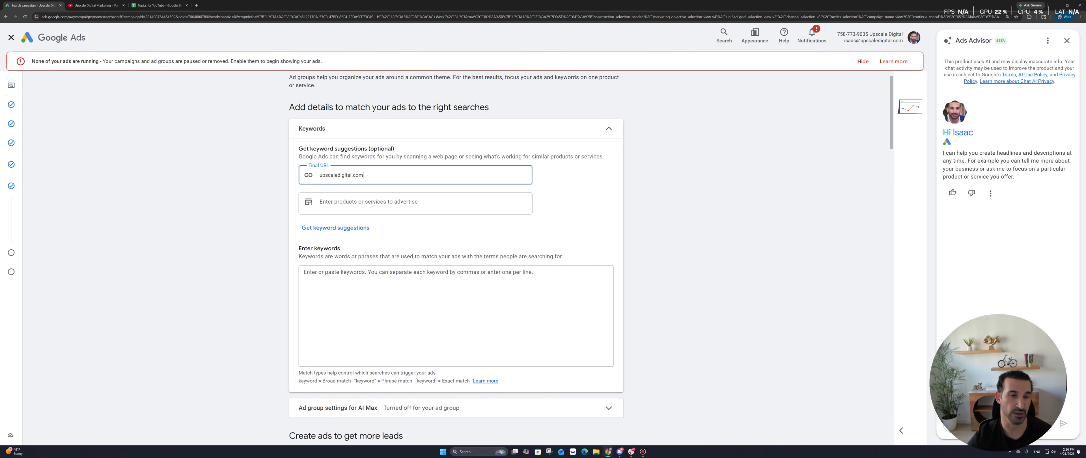
pyautogui.click(575, 206)
pyautogui.scroll(-1, 456, 307)
# Enter the keywords "ac installation" and "ac installers near me" on separate lines for the ad group
pyautogui.click(456, 291)
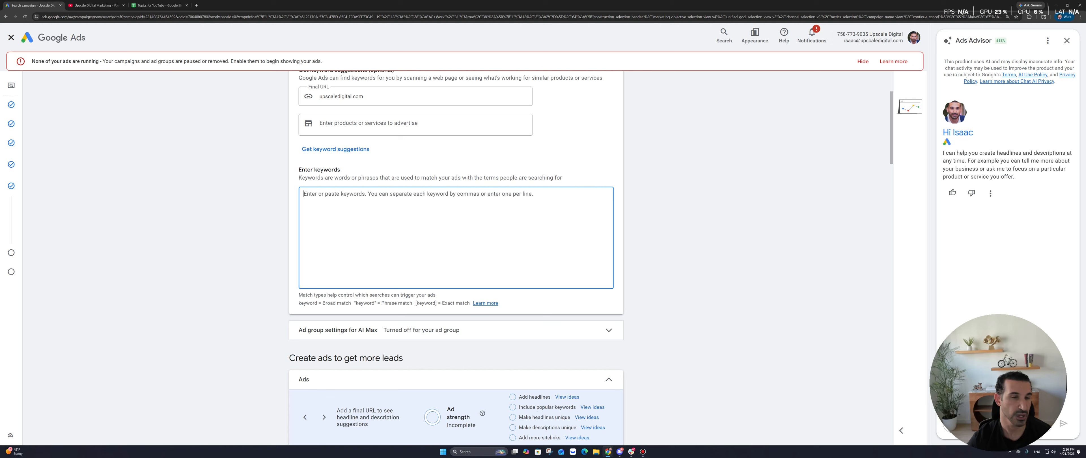
pyautogui.scroll(1, 456, 253)
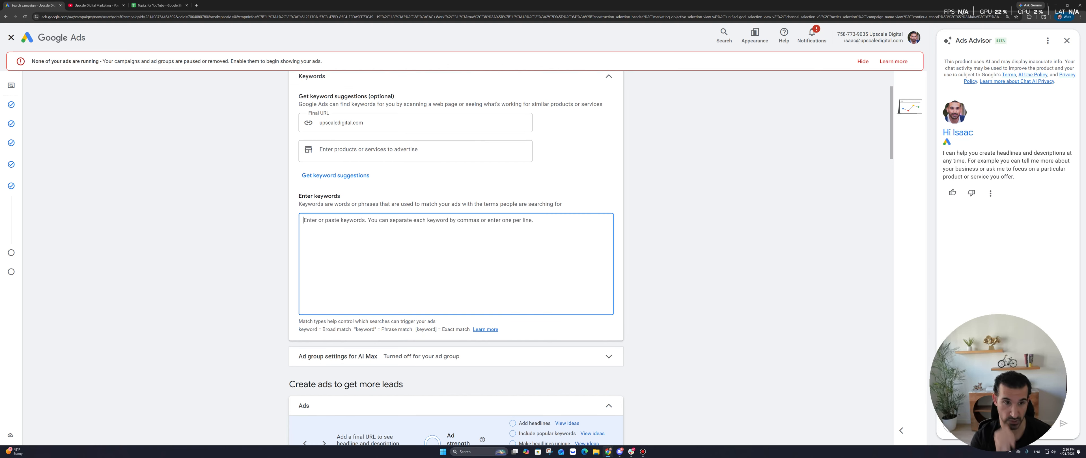
pyautogui.write('ac installa')
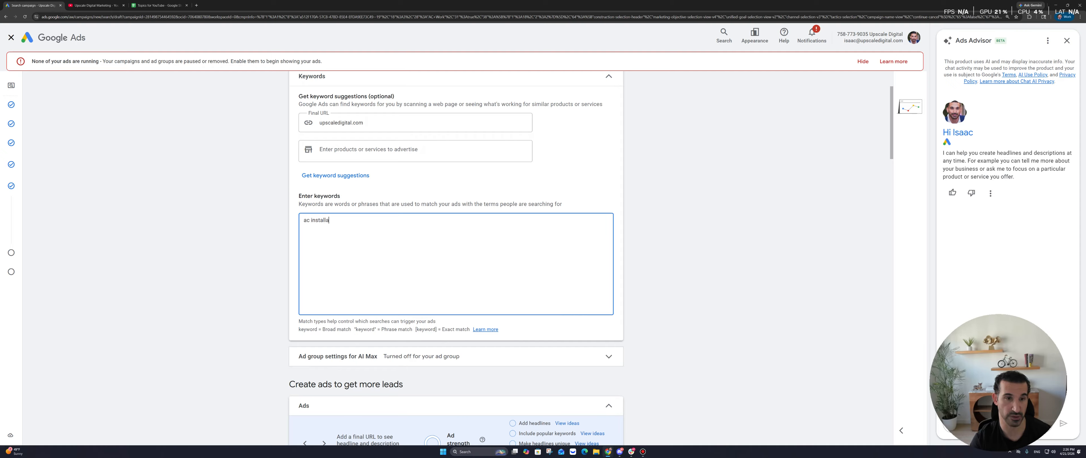
pyautogui.write('tion ')
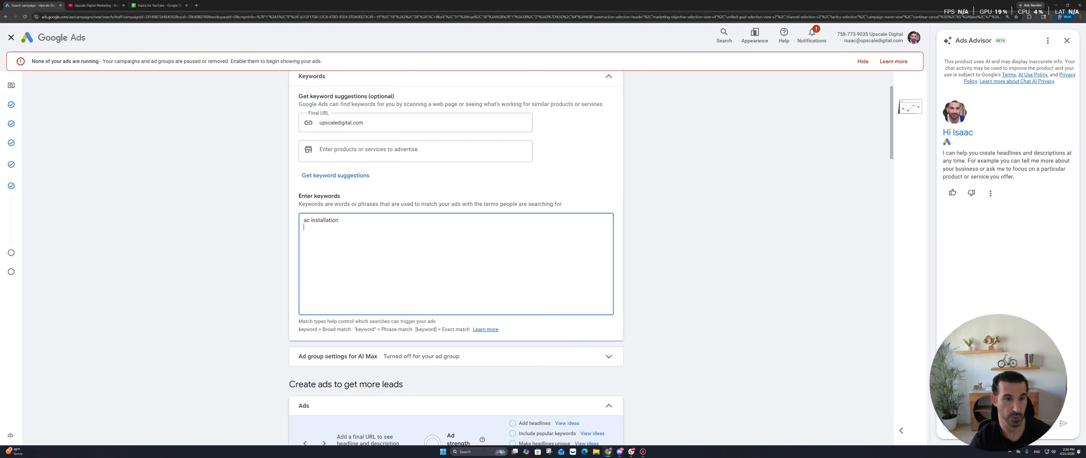
pyautogui.write('ac installers')
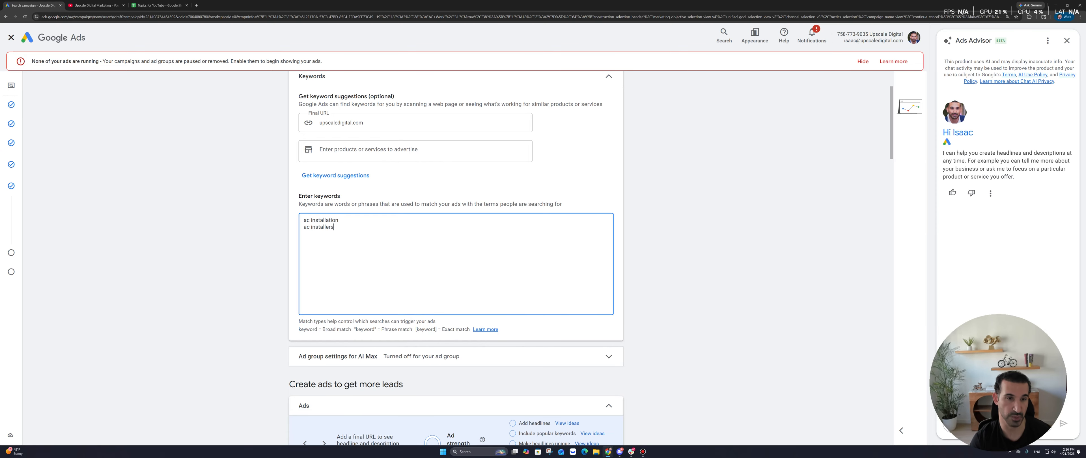
pyautogui.write(' near me')
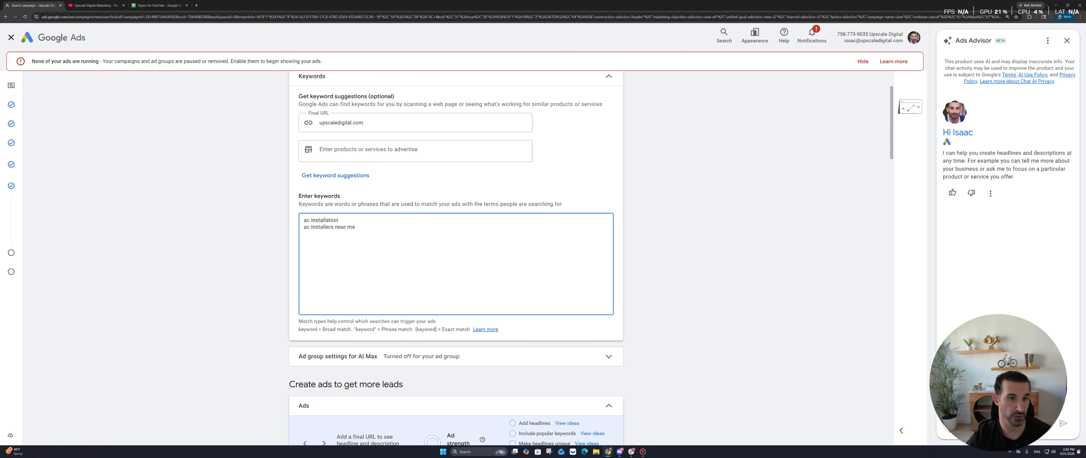
pyautogui.moveTo(357, 227); pyautogui.dragTo(303, 220)
pyautogui.click(253, 219)
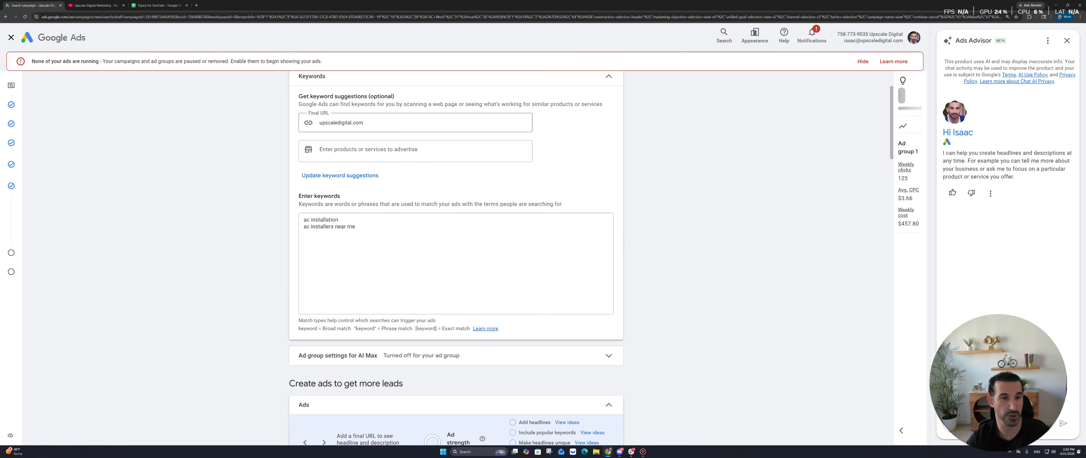
# Examine the keywords section, its match type notes and the ad creation section below it
pyautogui.scroll(-2, 456, 258)
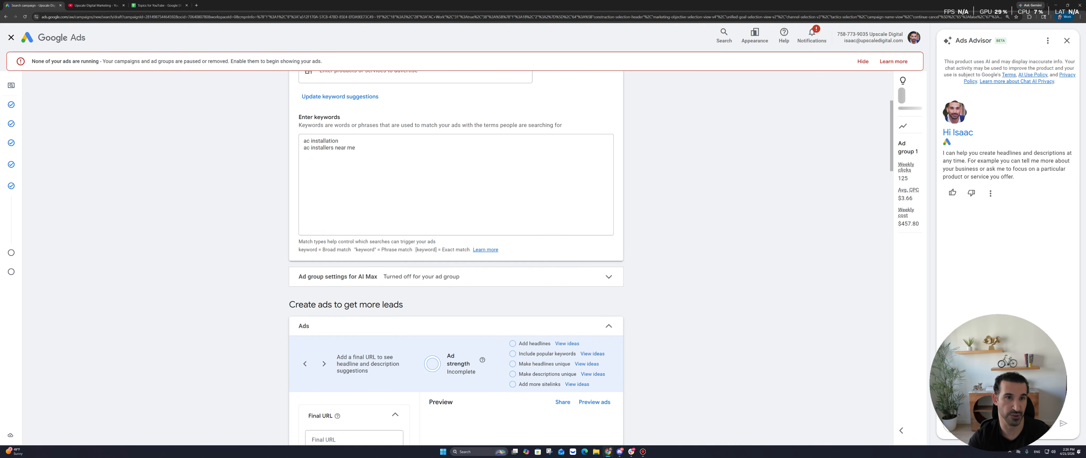
pyautogui.scroll(2, 456, 257)
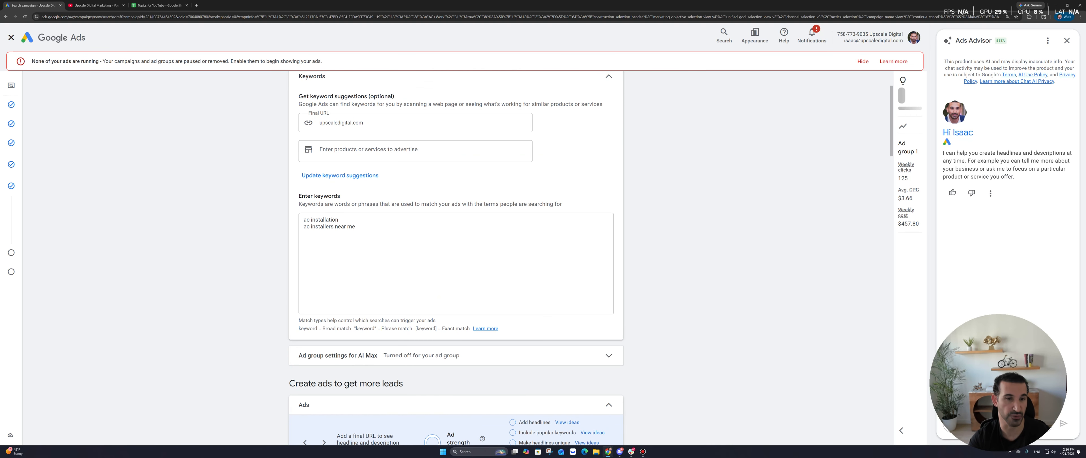
pyautogui.scroll(2, 456, 258)
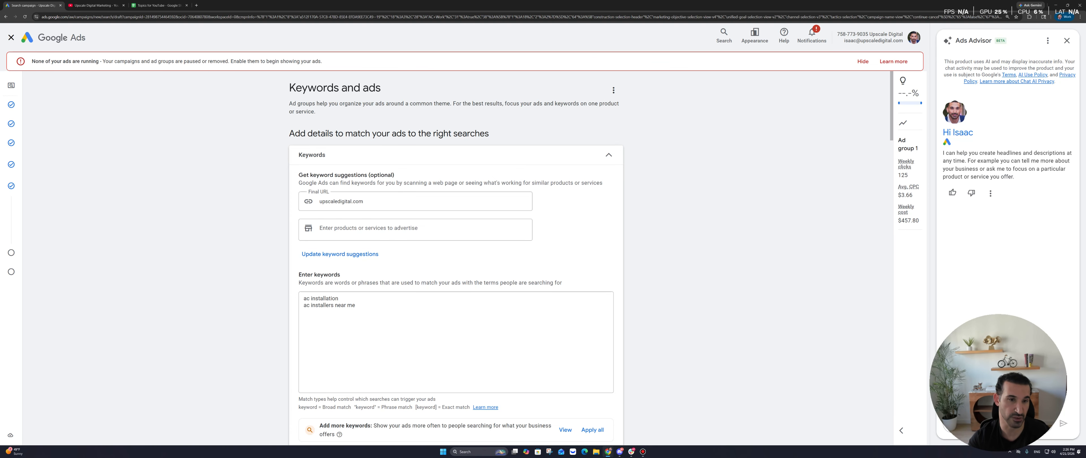
pyautogui.scroll(-8, 456, 257)
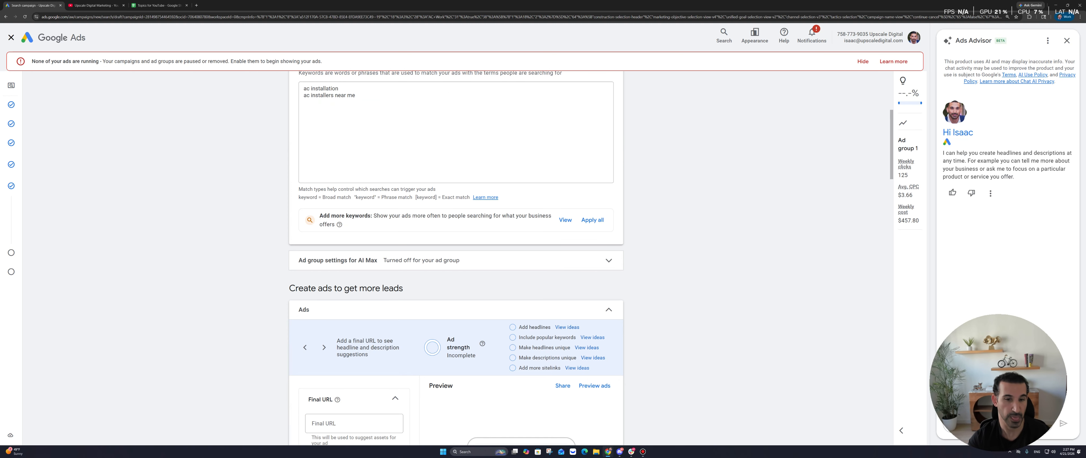
pyautogui.scroll(-2, 456, 258)
pyautogui.scroll(6, 456, 258)
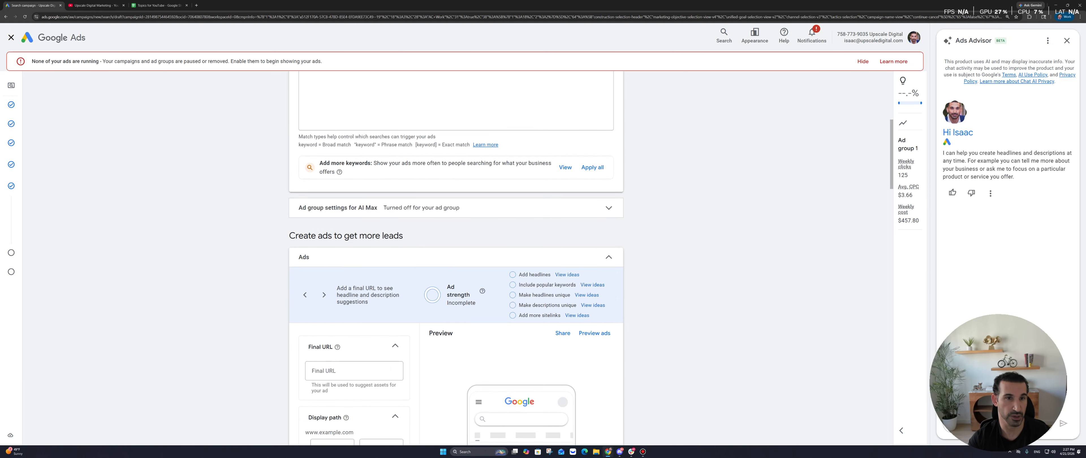
pyautogui.scroll(-4, 455, 257)
pyautogui.scroll(-3, 456, 257)
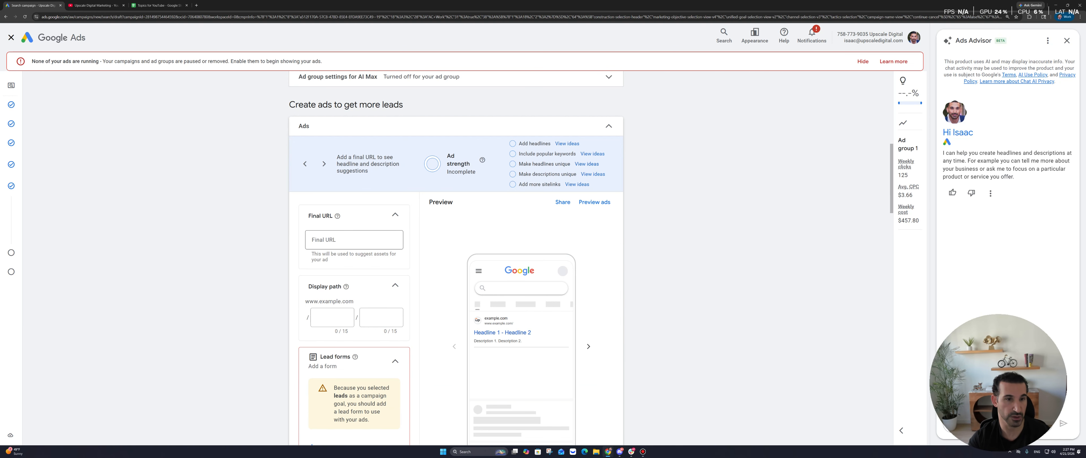
# Enter abchvac.com/ac-installation as the ad's final URL
pyautogui.click(354, 239)
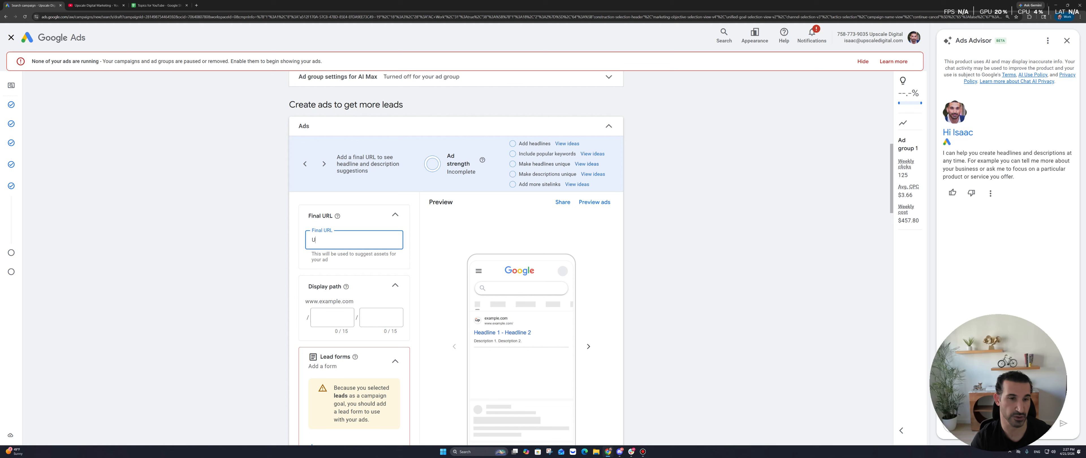
pyautogui.write('abcha')
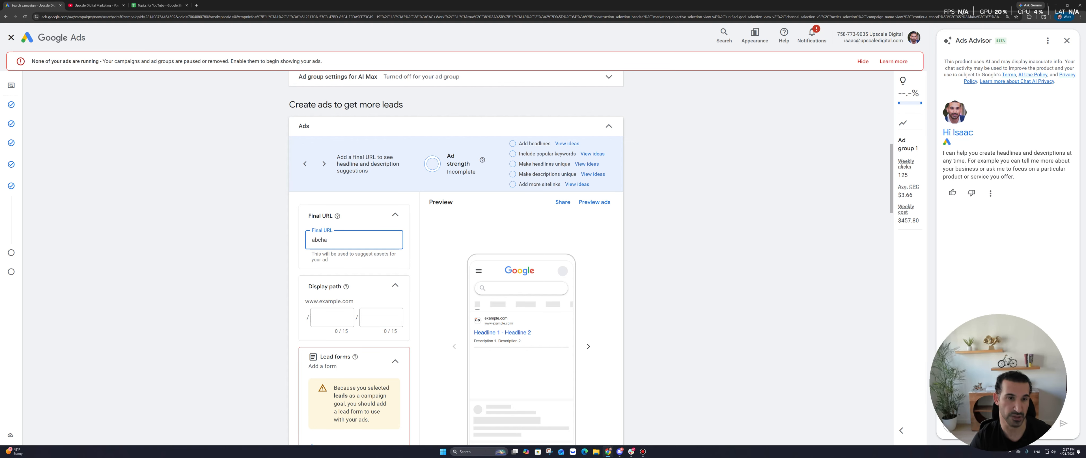
pyautogui.press('BackSpace')
pyautogui.write('vac.com/')
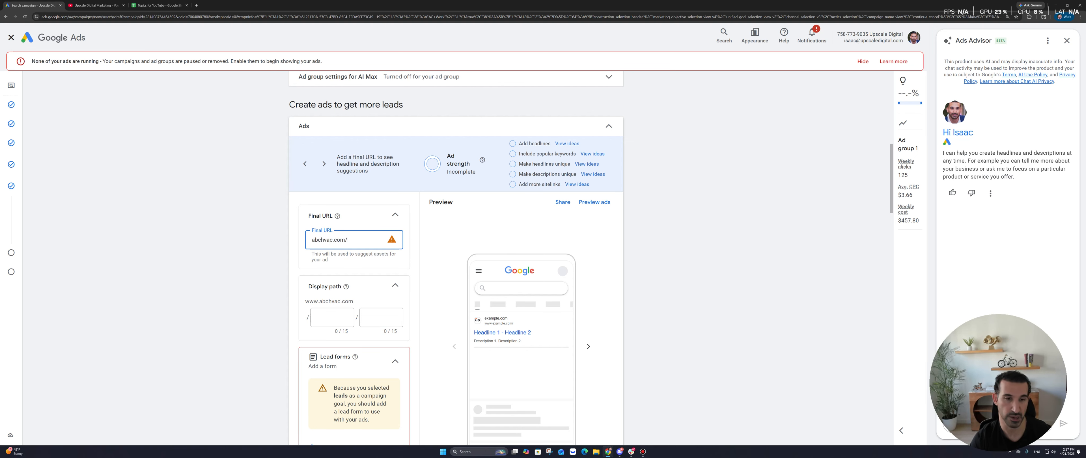
pyautogui.write('ac-installati')
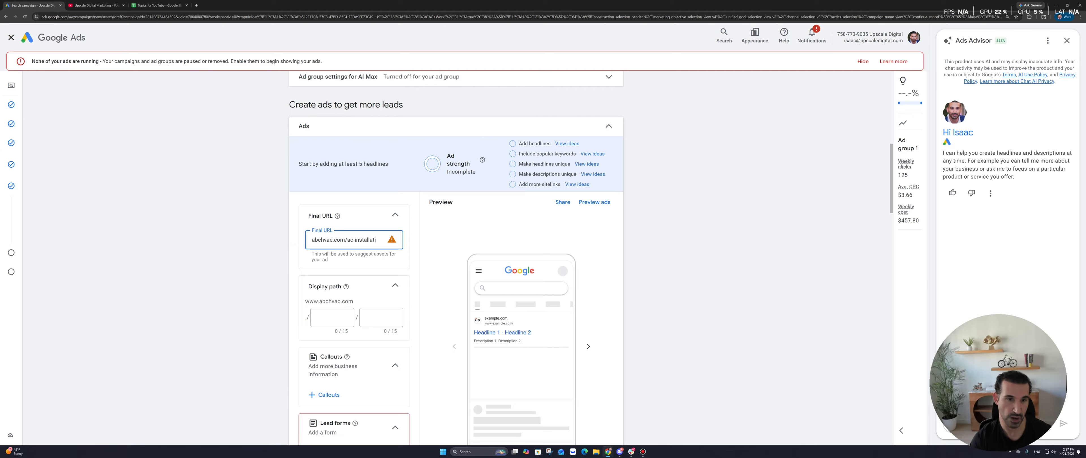
pyautogui.write('on')
# Set the ad's final URL to upscaledigital.com
pyautogui.tripleClick(367, 239)
pyautogui.write('uy')
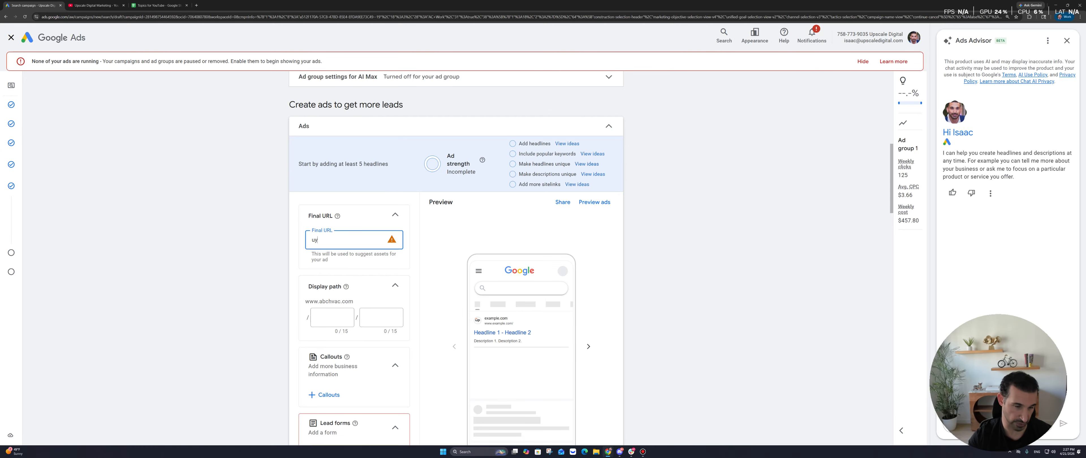
pyautogui.press('BackSpace')
pyautogui.write('pscaledigital')
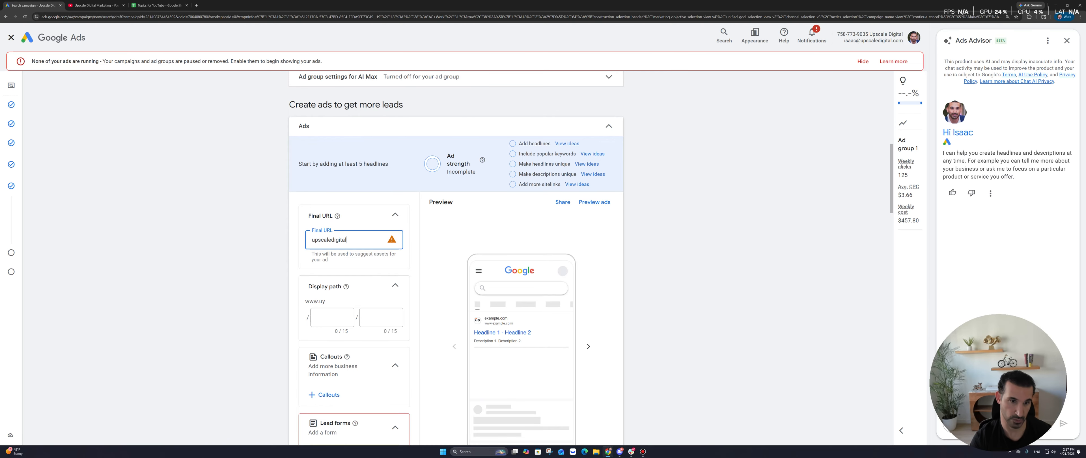
pyautogui.write('.com')
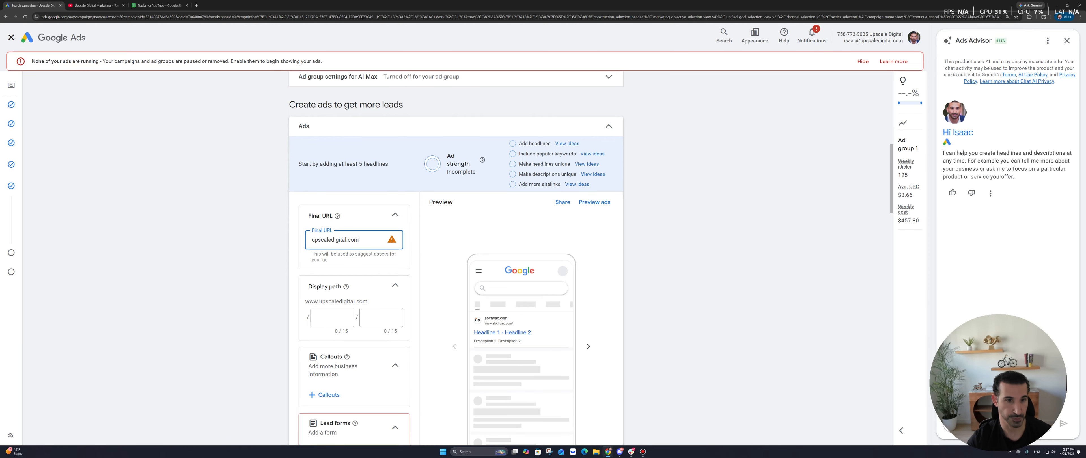
pyautogui.click(441, 249)
# Set the ad's display path to "ac" and "installation"
pyautogui.scroll(-2, 441, 248)
pyautogui.click(332, 239)
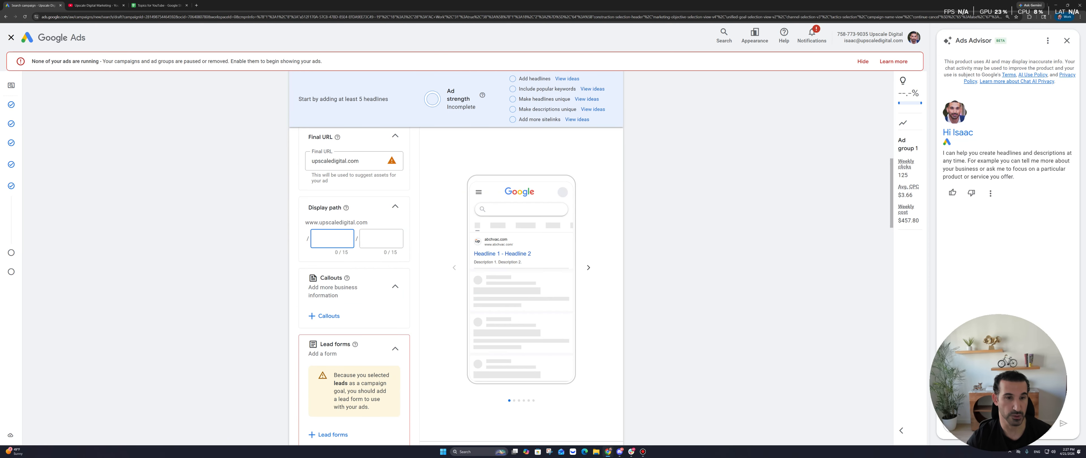
pyautogui.press('Tab')
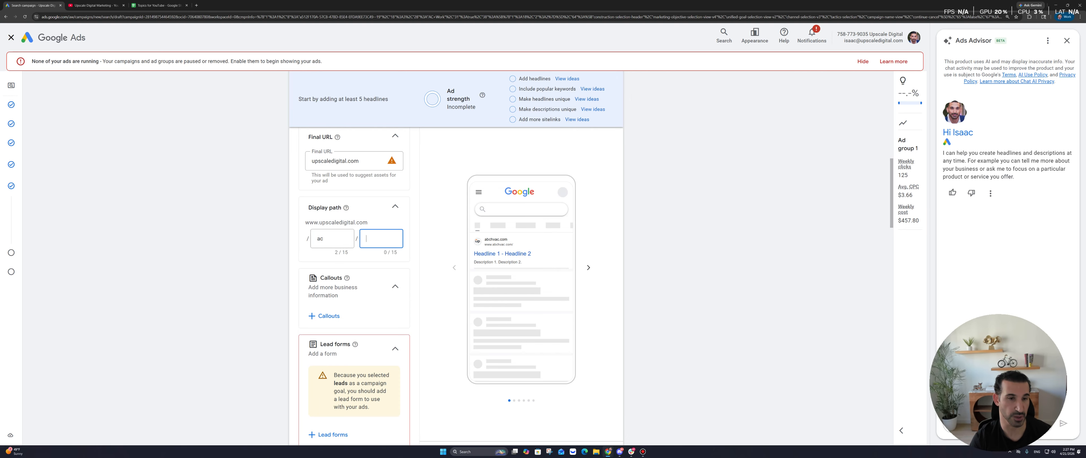
pyautogui.write('installation')
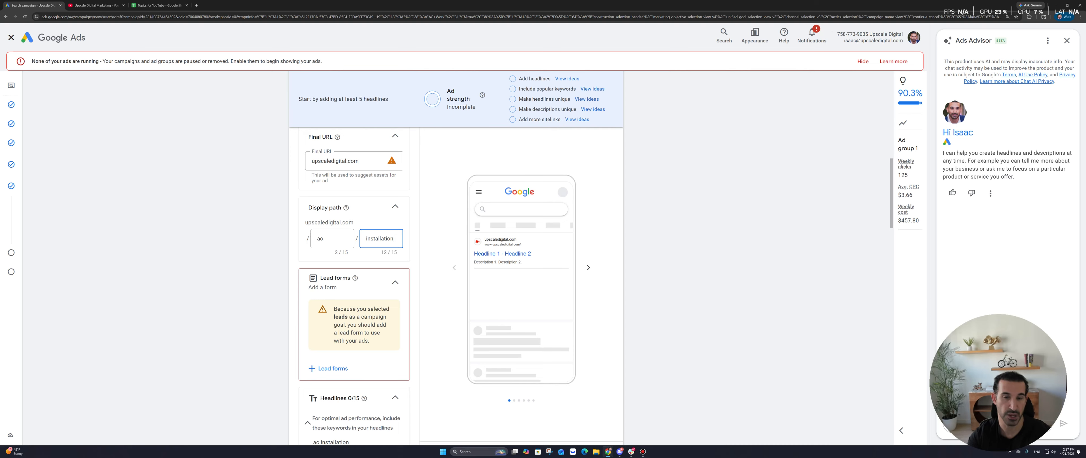
# Review the lead form recommendation and collapse the Lead forms section without adding a form
pyautogui.scroll(-2, 455, 262)
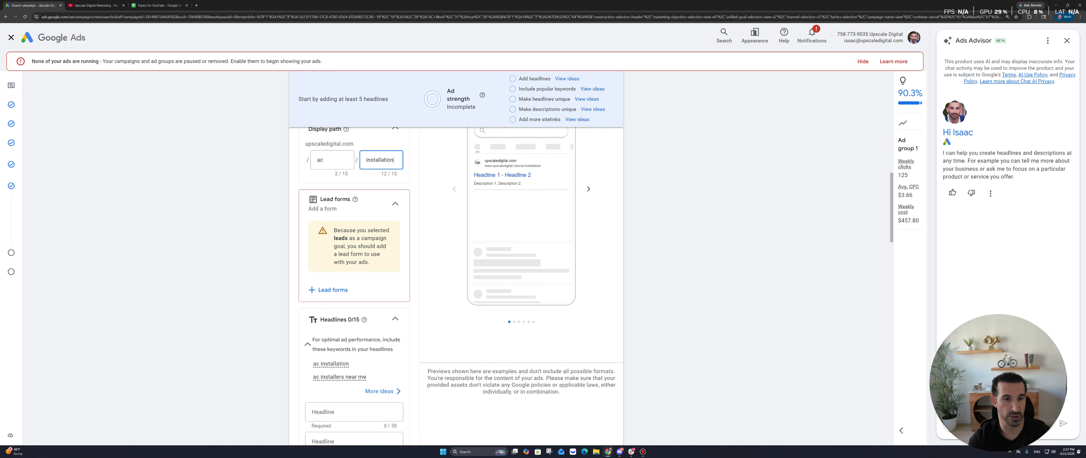
pyautogui.moveTo(352, 230); pyautogui.dragTo(370, 264)
pyautogui.scroll(1, 595, 286)
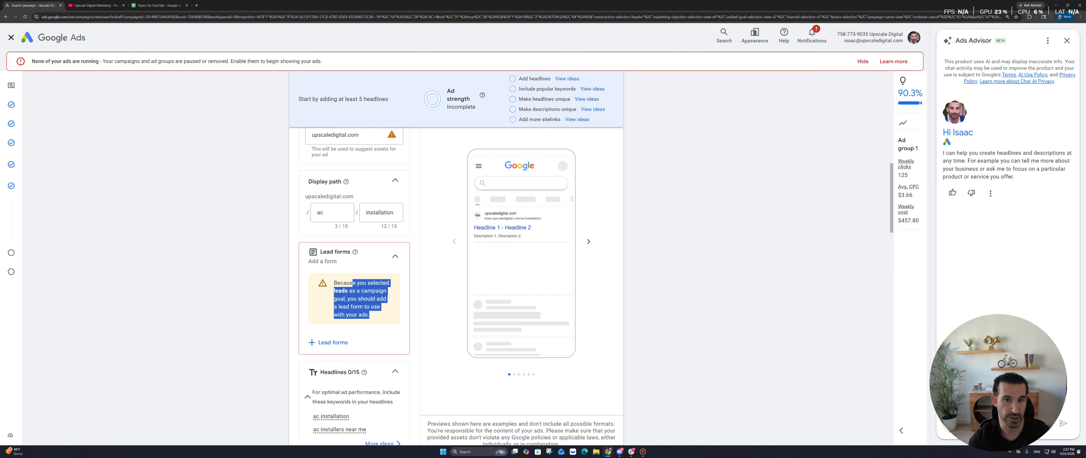
pyautogui.click(354, 256)
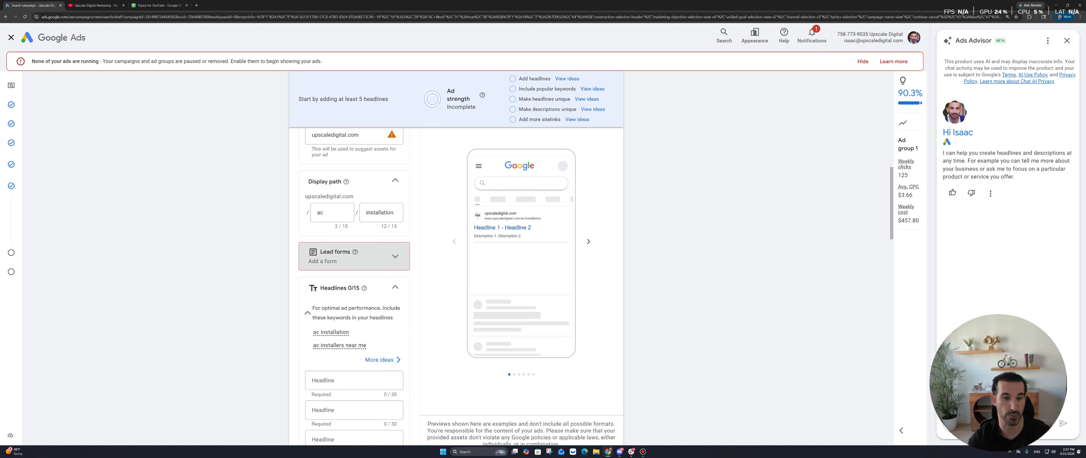
# Add several more empty headline fields to the ad
pyautogui.scroll(-3, 354, 256)
pyautogui.scroll(-10, 354, 291)
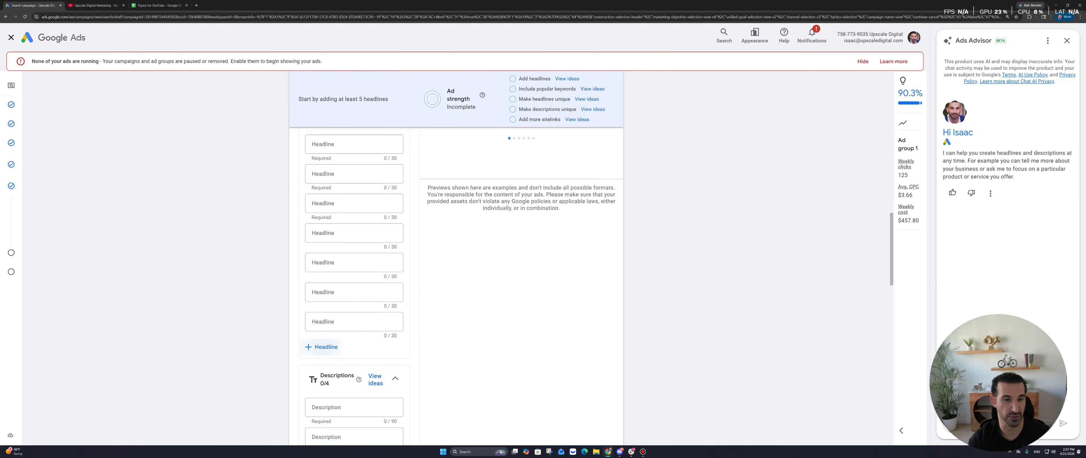
pyautogui.scroll(-4, 354, 292)
pyautogui.click(321, 274)
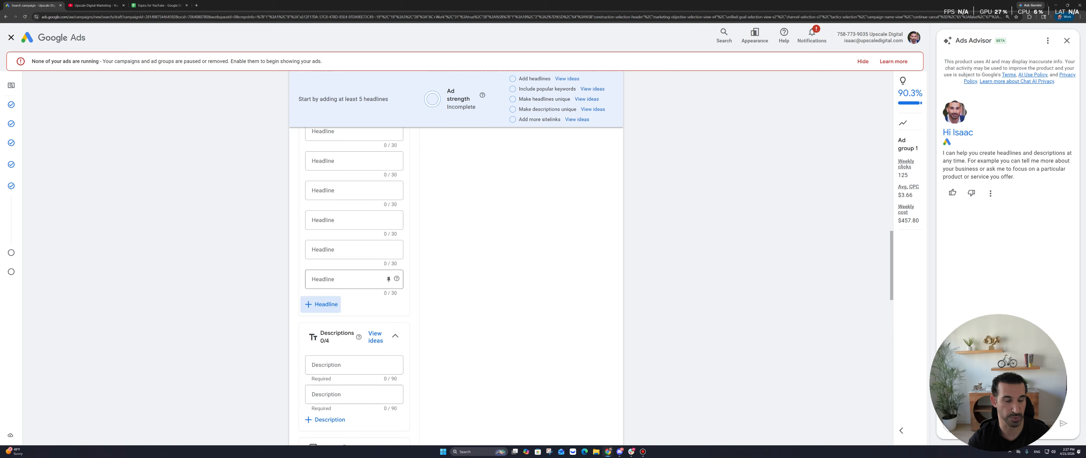
pyautogui.click(321, 304)
pyautogui.click(322, 333)
pyautogui.scroll(9, 354, 321)
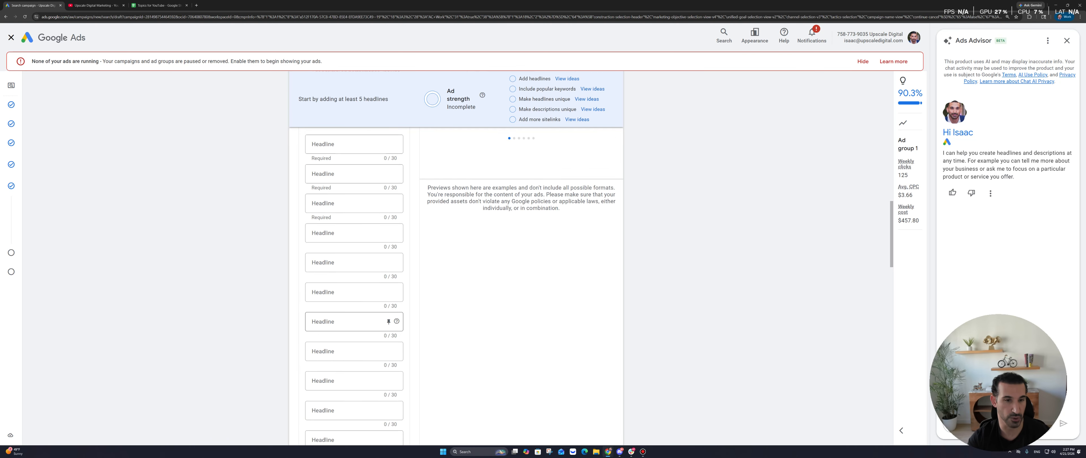
# Enter "New AC Installation" and "AC Install Near You" as the ad's first two headlines
pyautogui.click(350, 302)
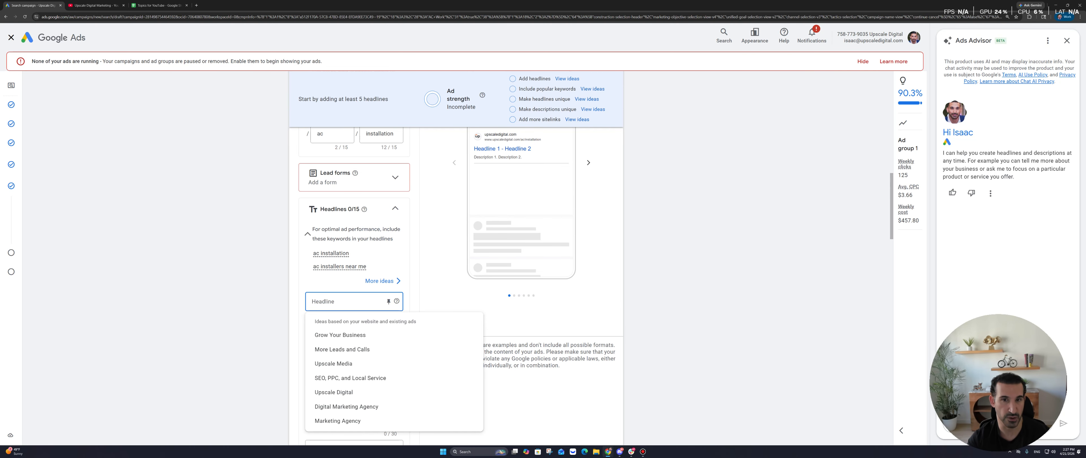
pyautogui.press('Escape')
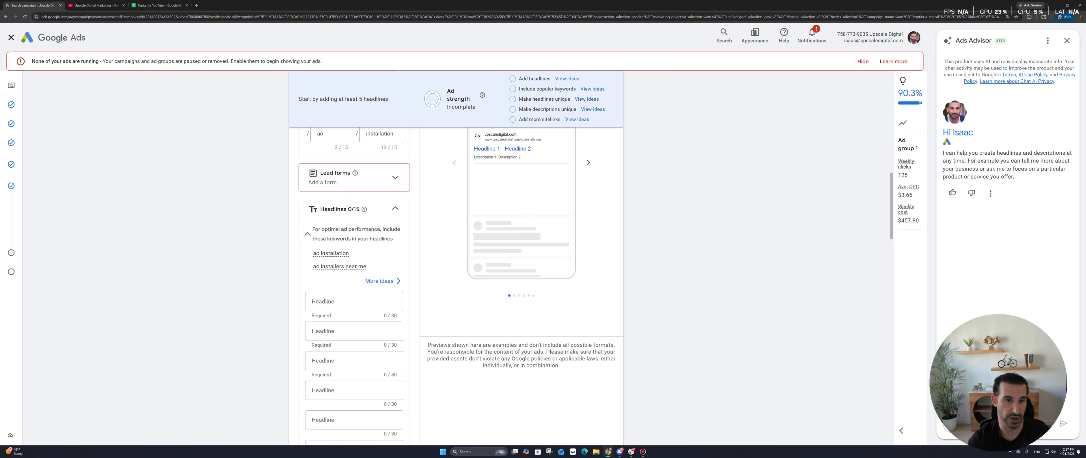
pyautogui.click(350, 301)
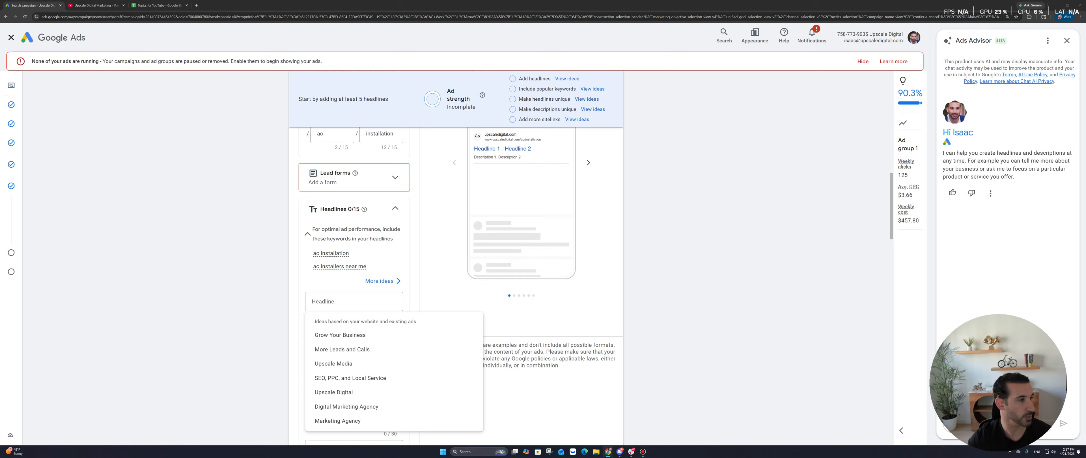
pyautogui.click(350, 302)
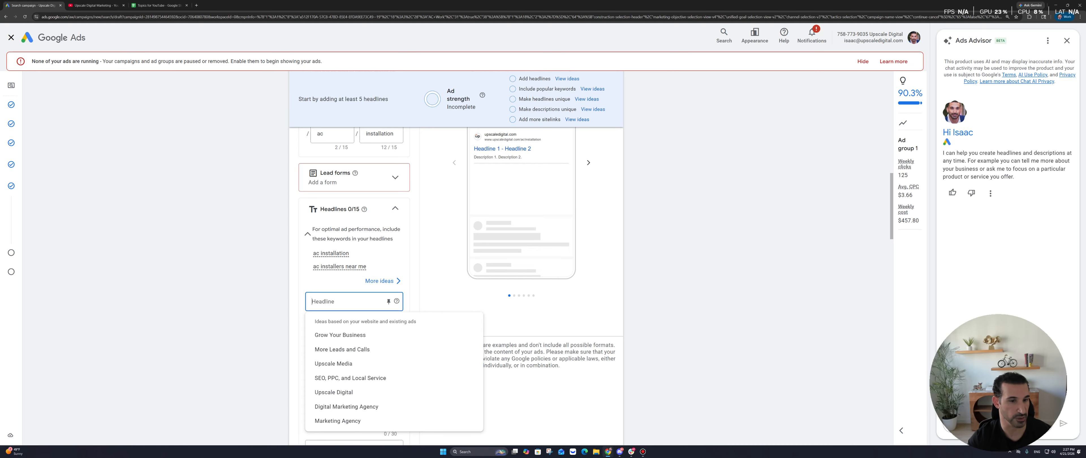
pyautogui.write('New AC Installation')
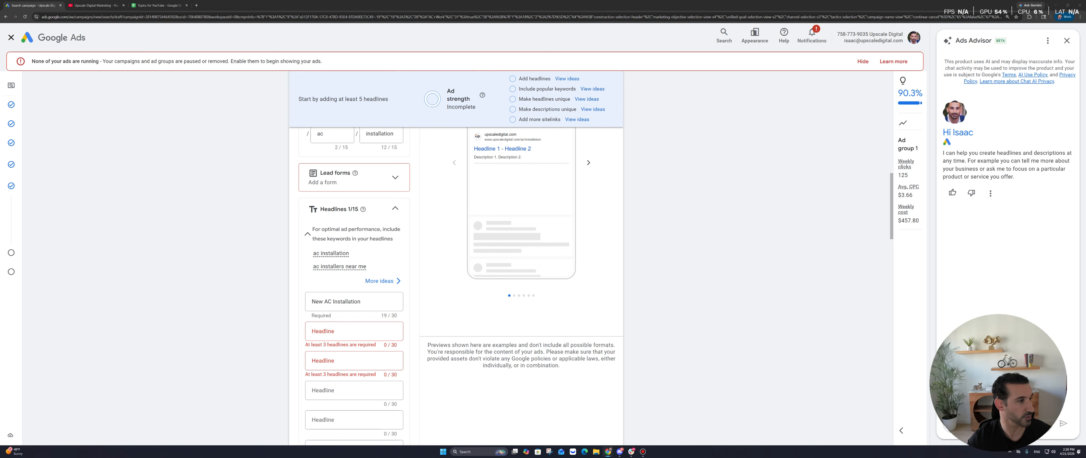
pyautogui.click(350, 331)
pyautogui.write('AC Install Near You')
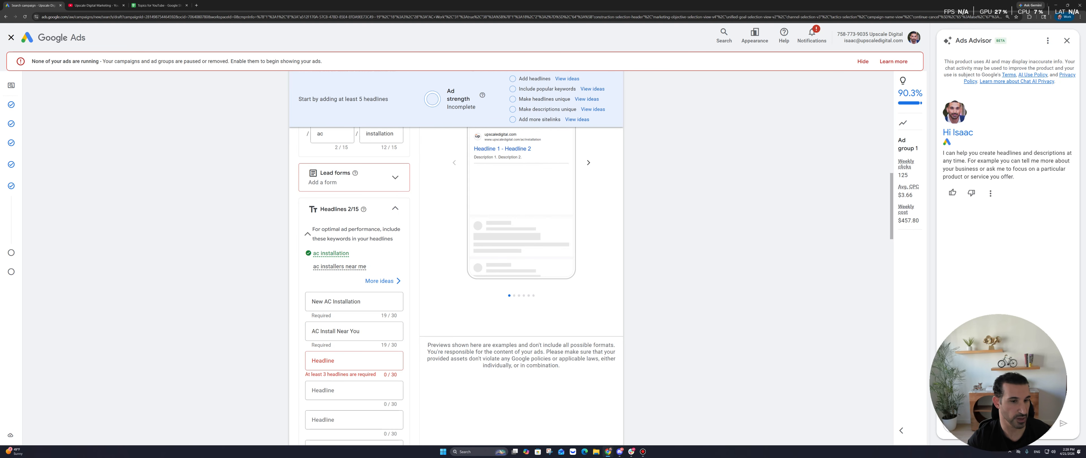
# Enter "Replace Your AC Today" and "Central AC Installation" as the third and fourth headlines
pyautogui.scroll(-2, 354, 253)
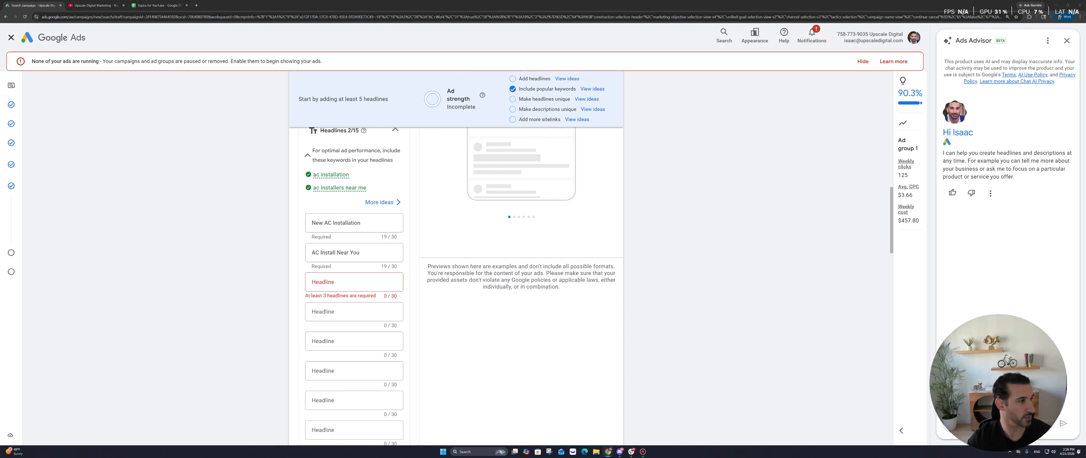
pyautogui.click(397, 282)
pyautogui.write('Replace Your AC Today')
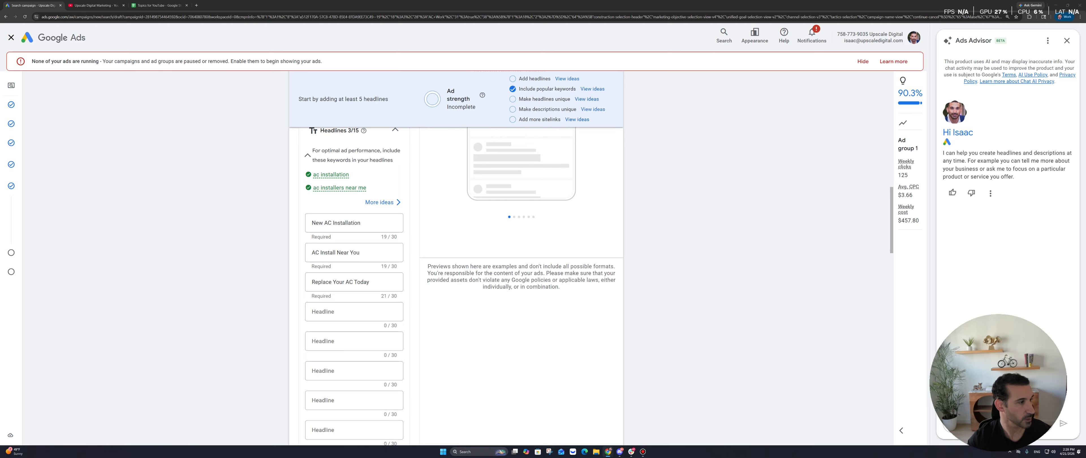
pyautogui.click(354, 311)
pyautogui.write('Central AC Installation')
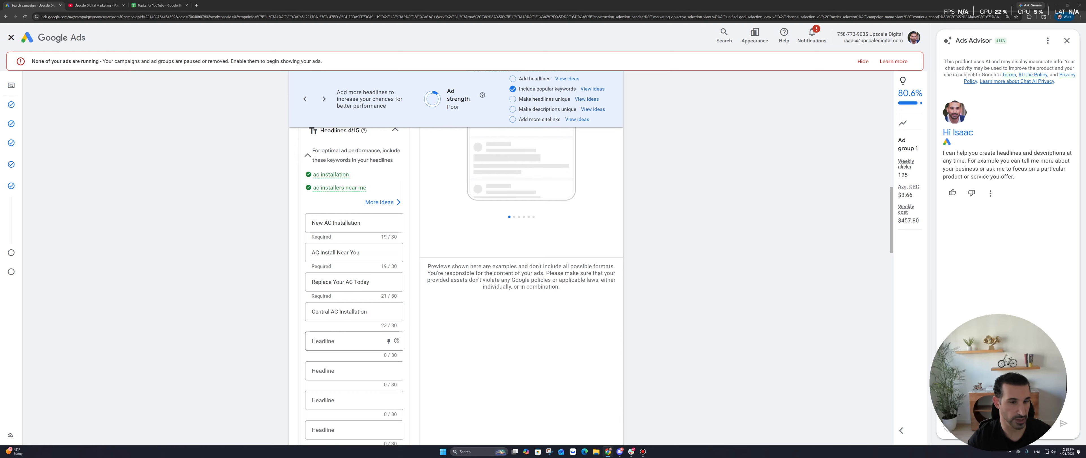
# Enter "Affordable AC Install" and "A+ Rated AC Installers" as the fifth and sixth headlines
pyautogui.click(388, 341)
pyautogui.write('Affordable AC Install')
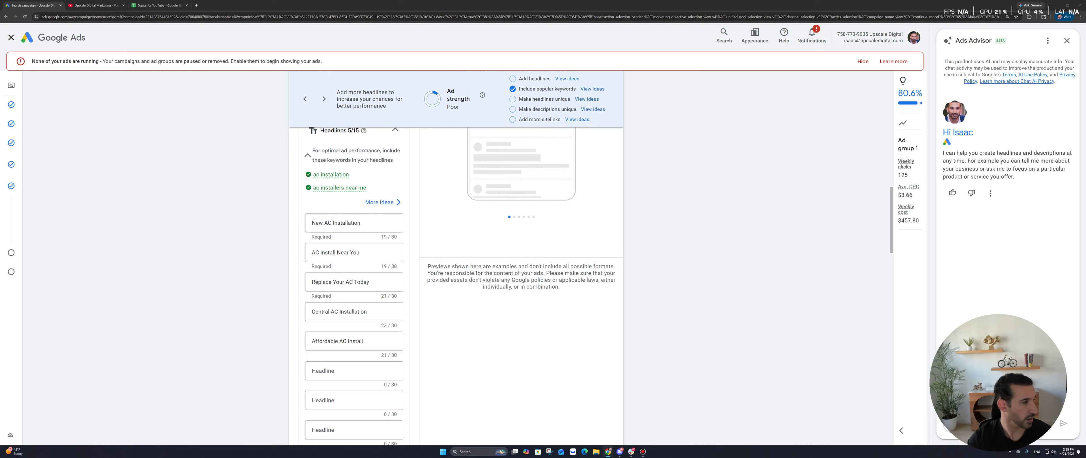
pyautogui.click(395, 371)
pyautogui.write('A+ Rated AC Installers')
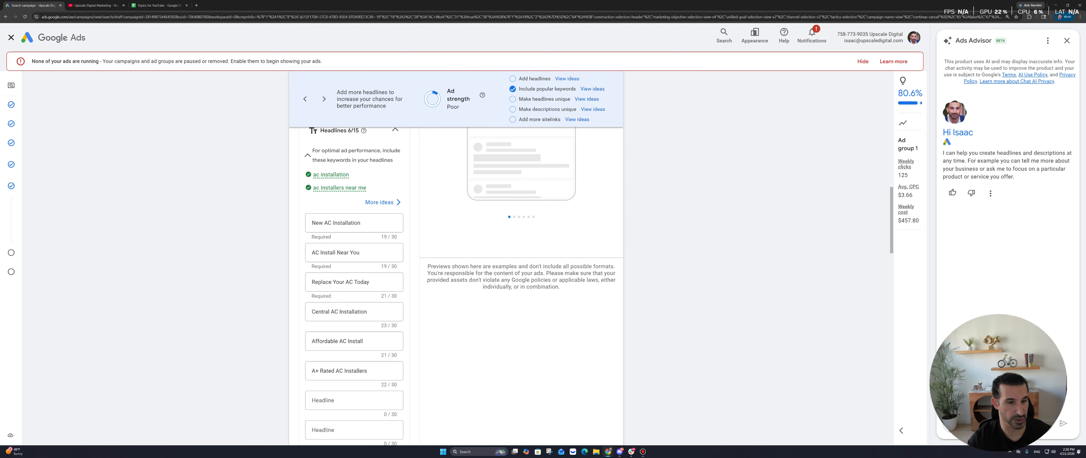
# Enter "Licensed AC Experts" and "1000+ Happy Customers" as the seventh and eighth headlines
pyautogui.scroll(-2, 455, 253)
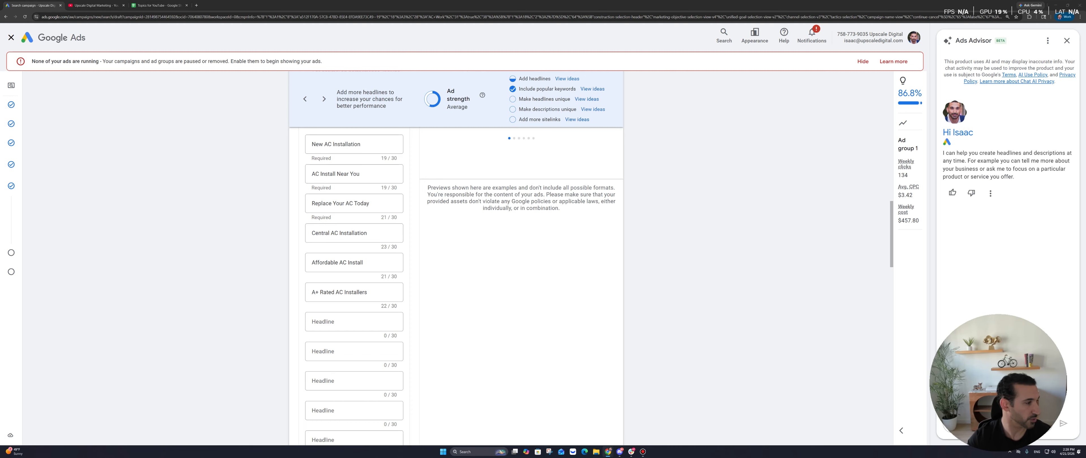
pyautogui.click(397, 321)
pyautogui.hotkey('ctrl', 'v')
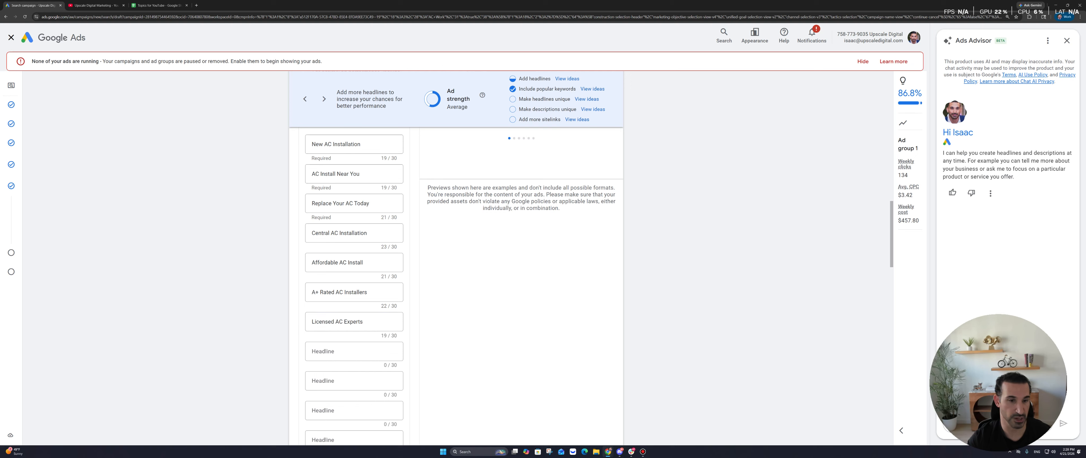
pyautogui.scroll(-1, 455, 253)
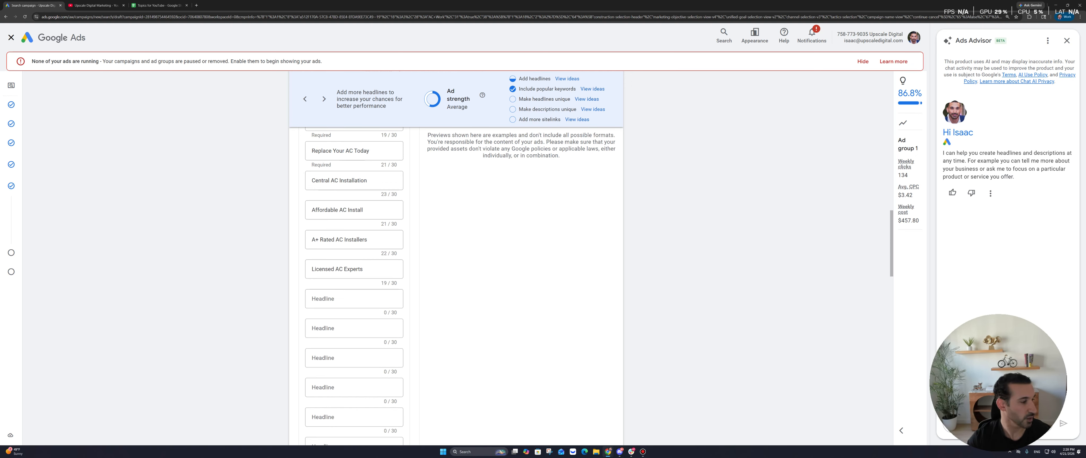
pyautogui.click(354, 299)
pyautogui.write('1000')
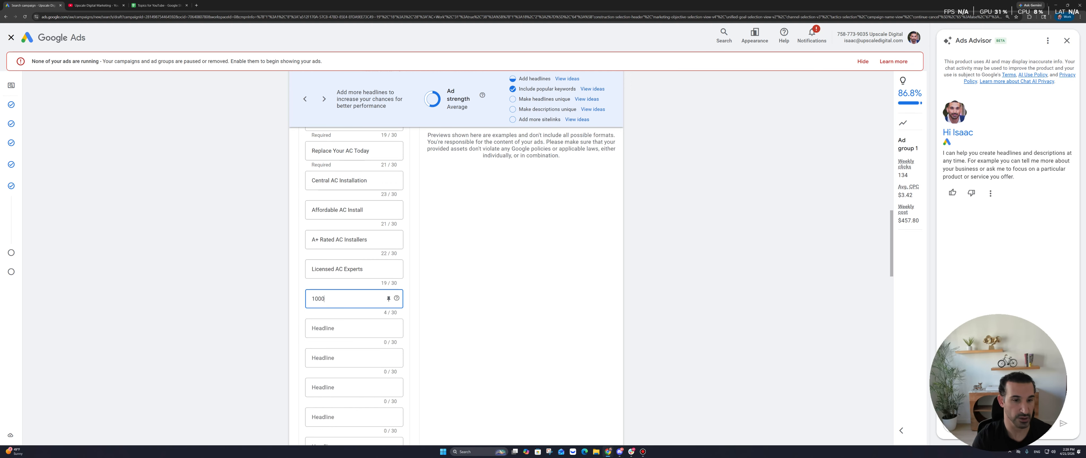
pyautogui.write('+ r')
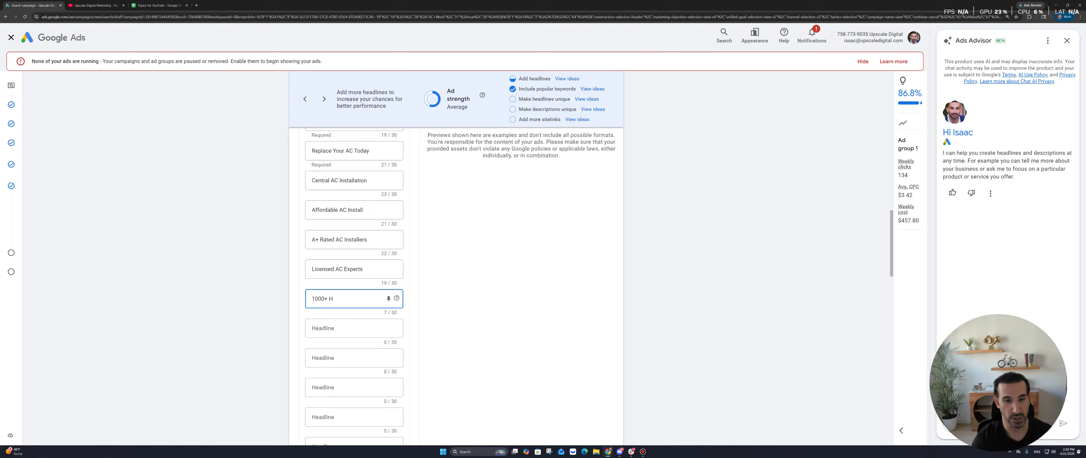
pyautogui.write('appy Customer')
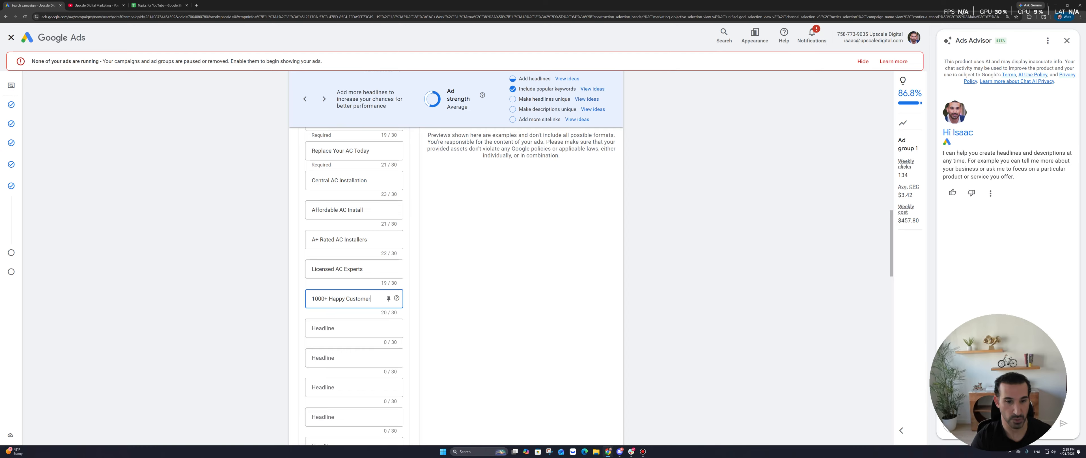
pyautogui.write('s')
# Enter "Experienced Techs" and "At Your Home in 24 Hours" as the ninth and tenth headlines
pyautogui.press('Tab')
pyautogui.write('Exp')
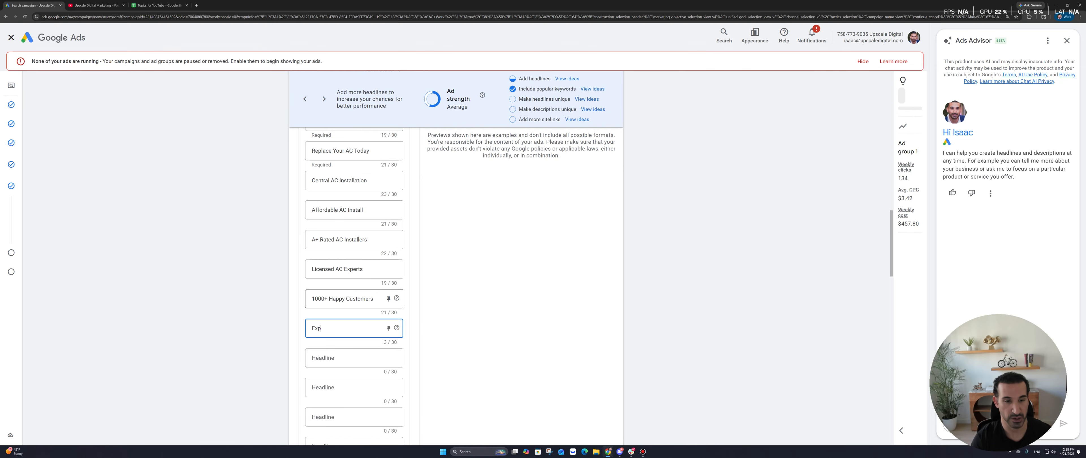
pyautogui.write('erienced Techs')
pyautogui.press('Tab')
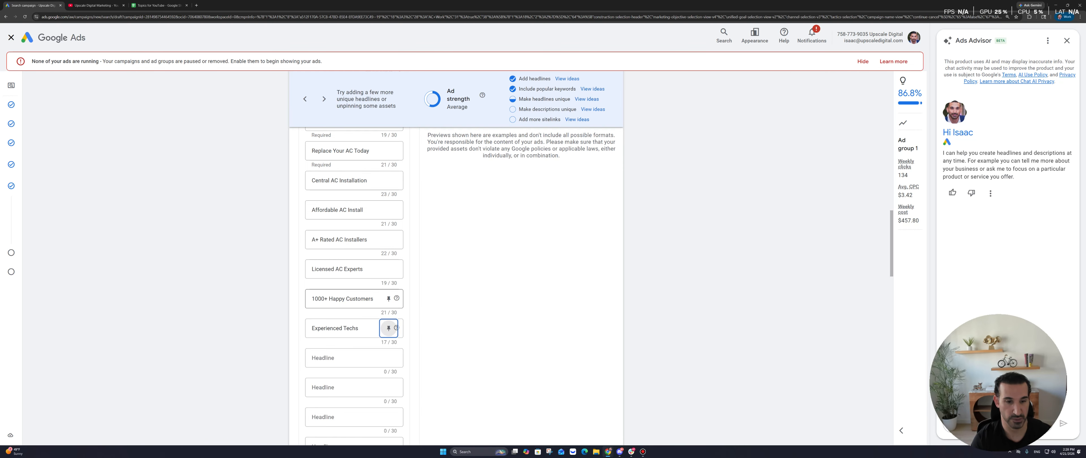
pyautogui.press('Tab')
pyautogui.press('Tab')
pyautogui.write('At Y')
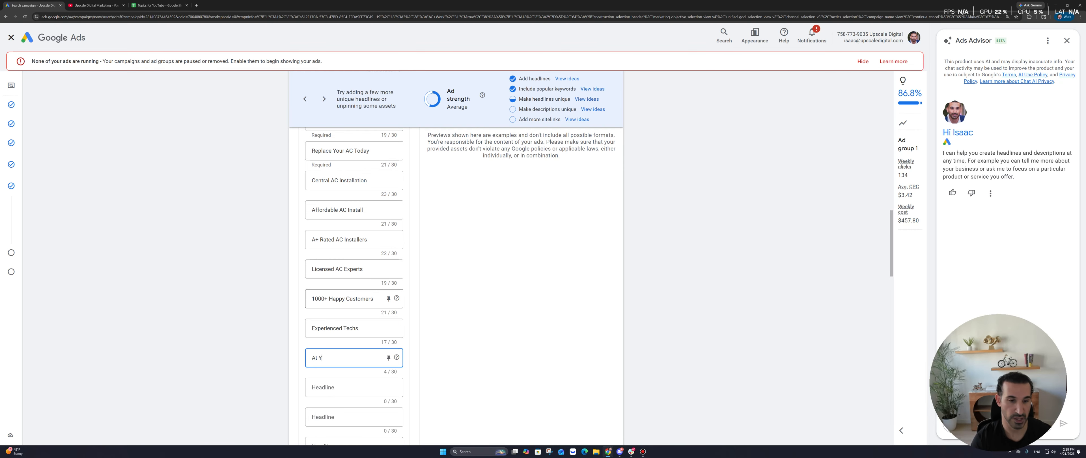
pyautogui.write('our Home')
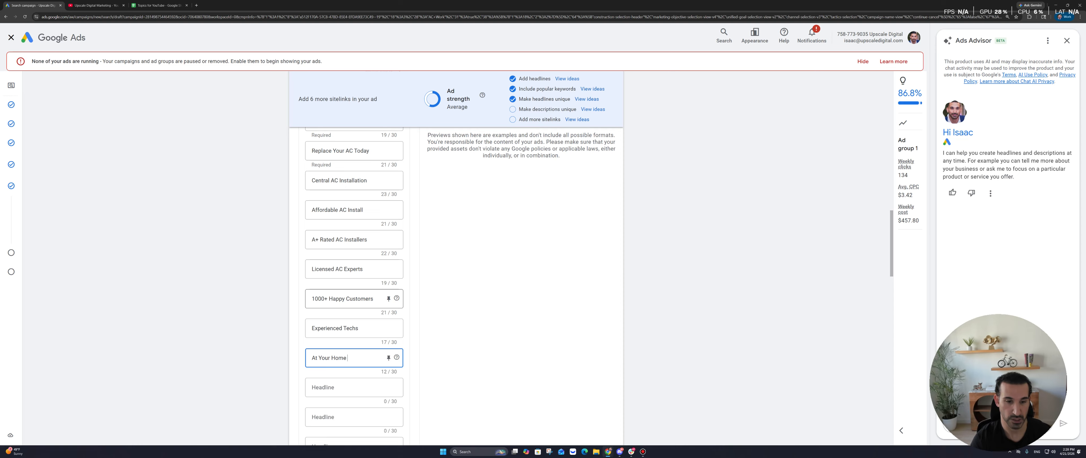
pyautogui.write(' in 24 Hours')
# Enter "Guaranteed Pricing" and "No Hidden Fees" as the eleventh and twelfth headlines
pyautogui.press('Tab')
pyautogui.press('Tab')
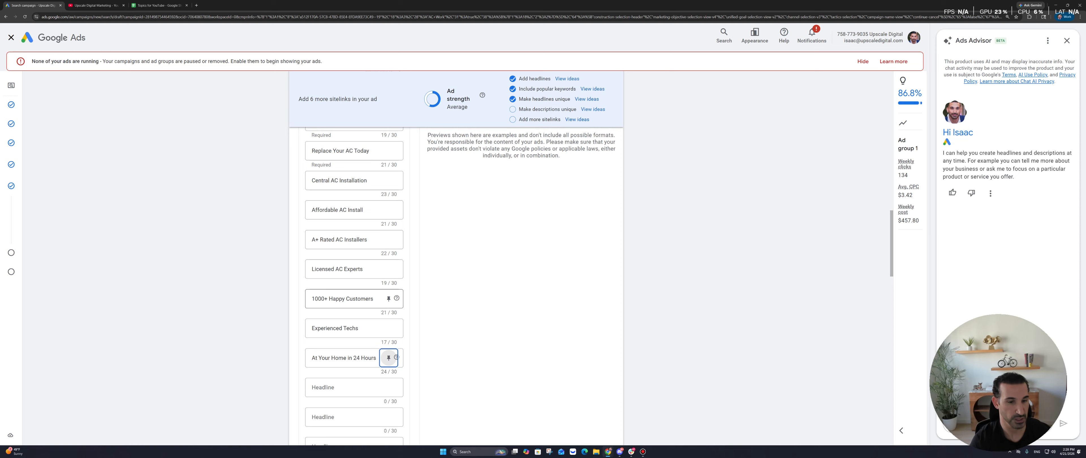
pyautogui.write('G')
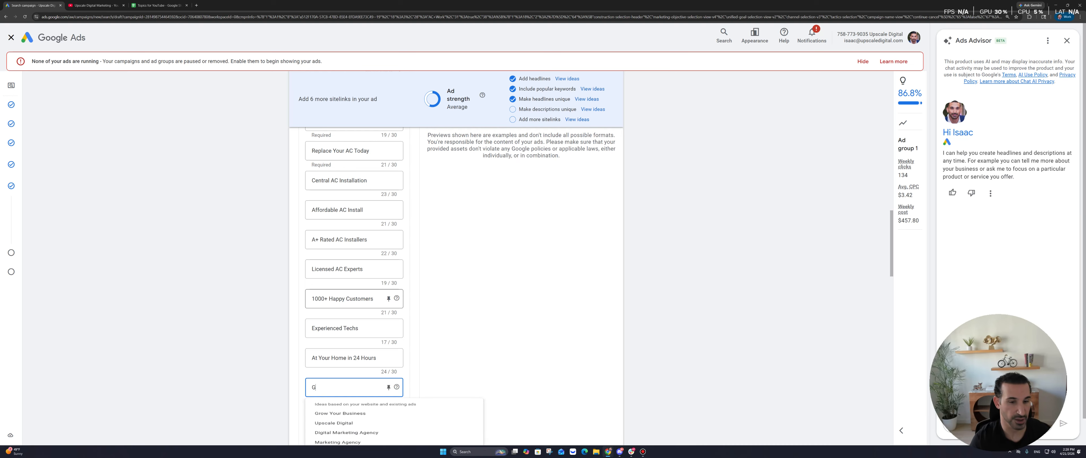
pyautogui.write('uaranteed Prici')
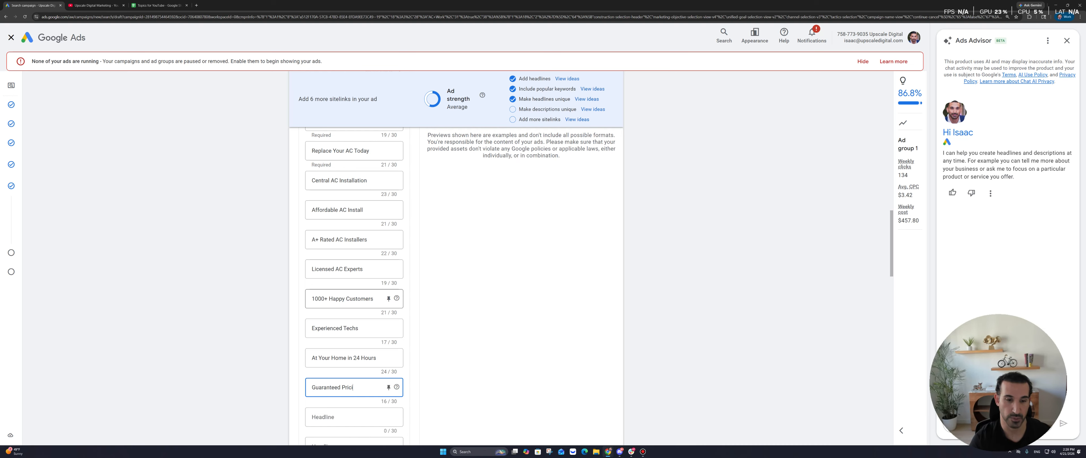
pyautogui.write('ng')
pyautogui.press('Tab')
pyautogui.press('Tab')
pyautogui.write('No')
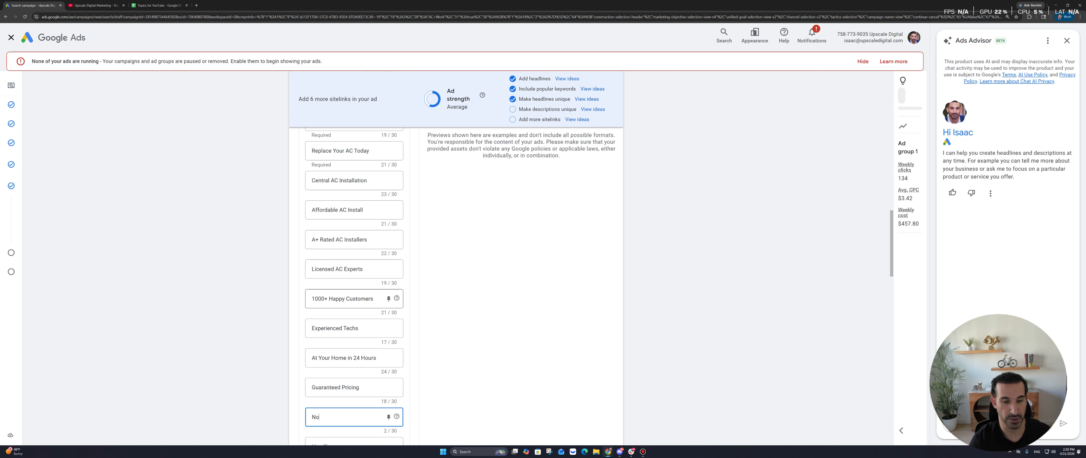
pyautogui.write(' Hidden Fees')
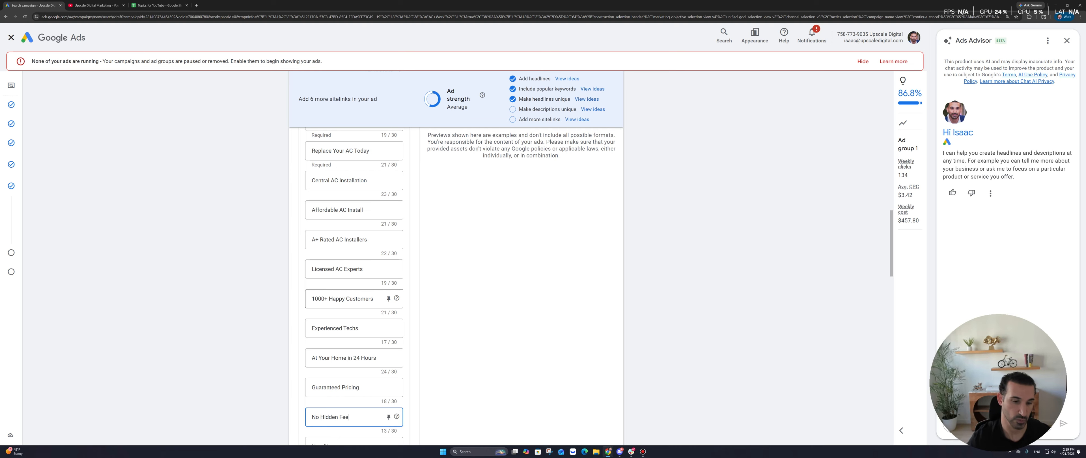
# Enter "#1 Rated by Local Consumers" as the thirteenth headline of the ad
pyautogui.press('Tab')
pyautogui.press('Tab')
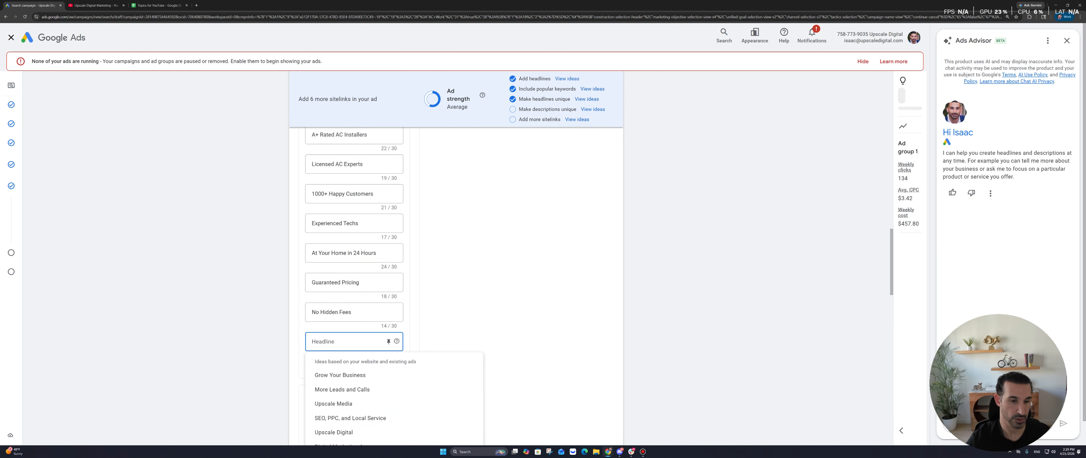
pyautogui.write('#1 Rate')
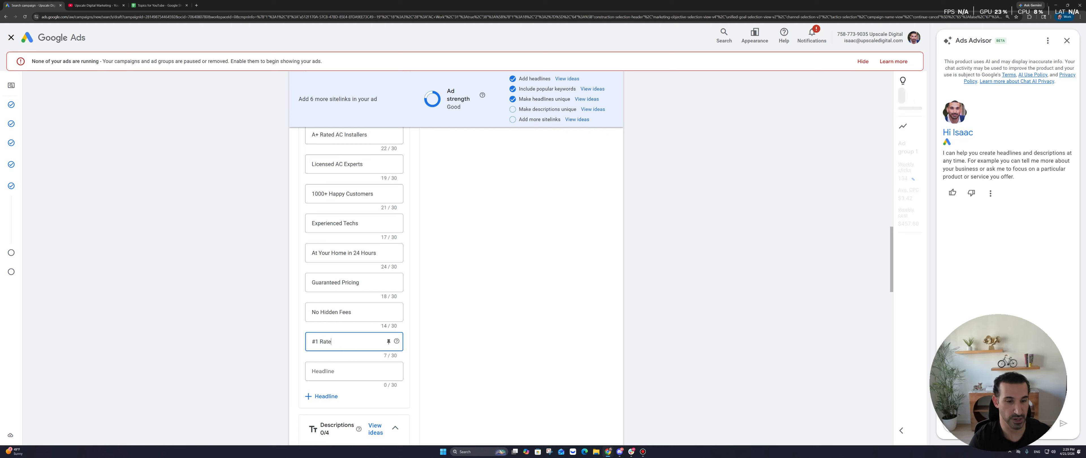
pyautogui.write('d by Local Consu')
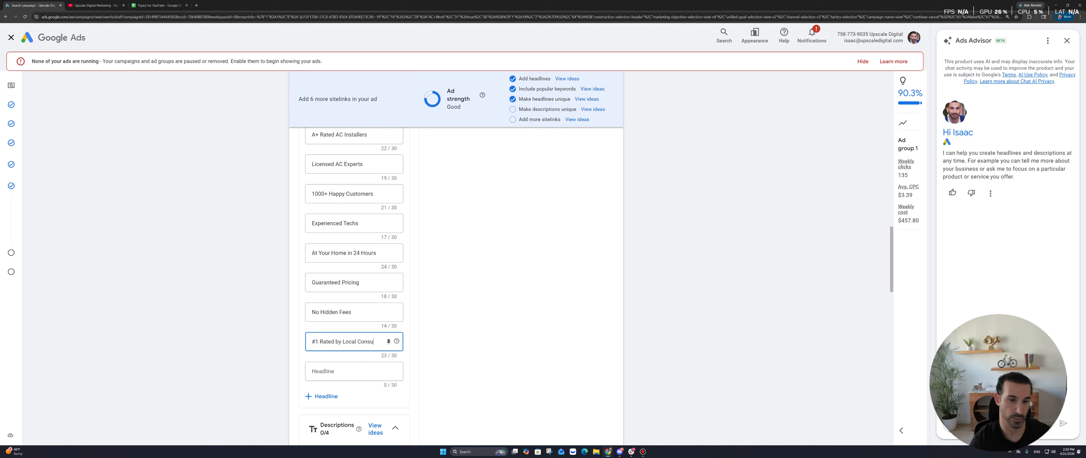
pyautogui.write('mers')
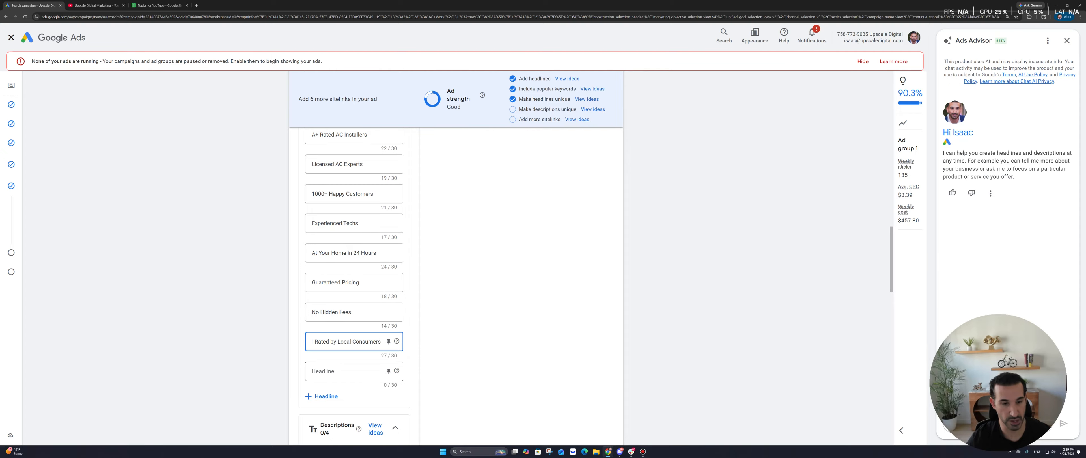
pyautogui.click(350, 371)
pyautogui.click(408, 268)
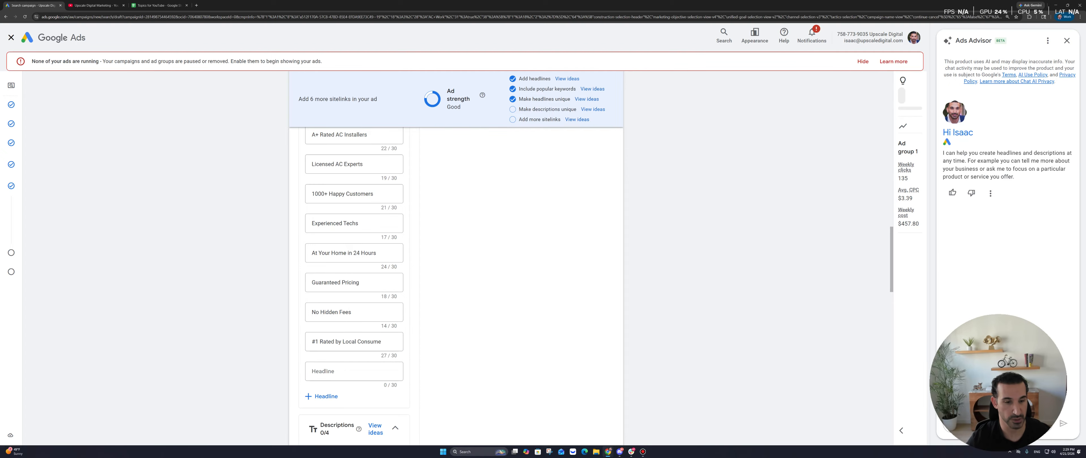
pyautogui.scroll(8, 380, 262)
pyautogui.scroll(-10, 354, 274)
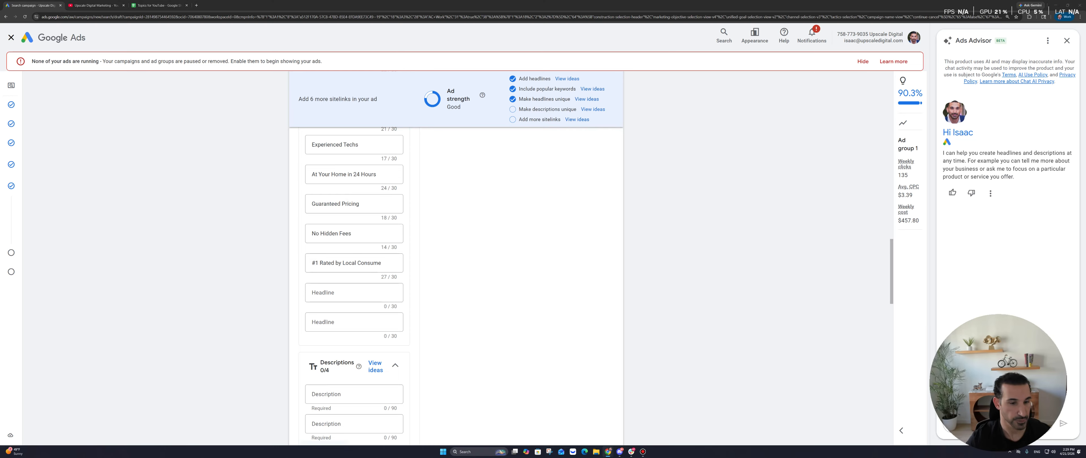
# Enter "5-Star Rated Company" and "10 Years in Business" as the fourteenth and fifteenth headlines
pyautogui.click(353, 292)
pyautogui.write('5-Star Rate')
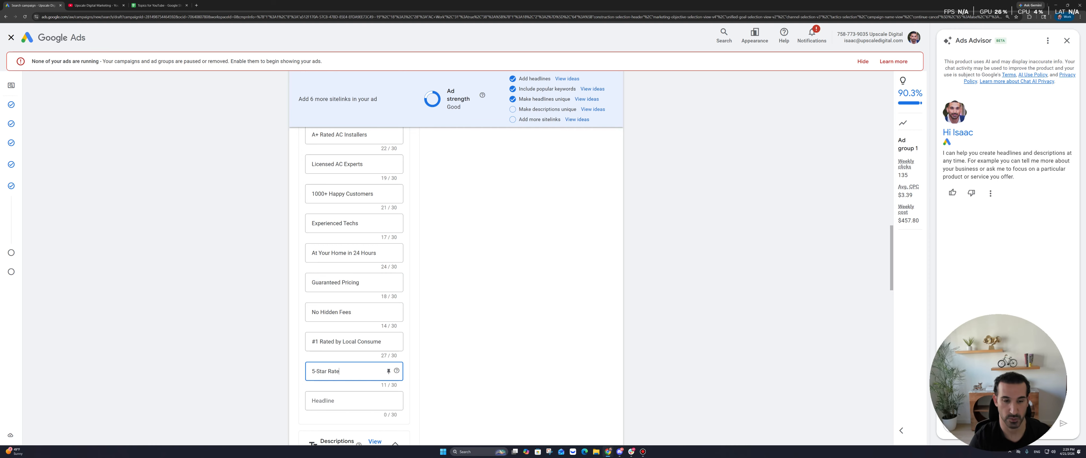
pyautogui.write('d Comp')
pyautogui.press('Tab')
pyautogui.press('Tab')
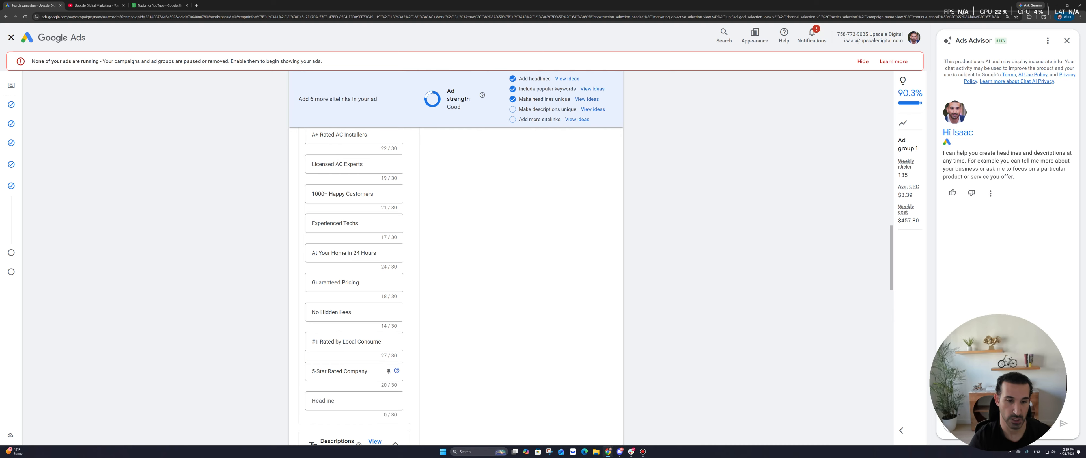
pyautogui.press('Tab')
pyautogui.write('10')
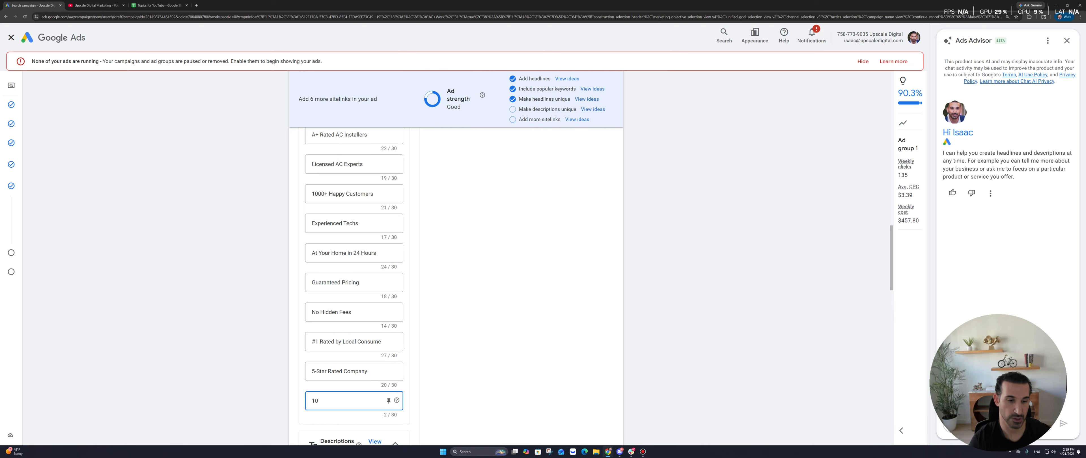
pyautogui.write(' Years in B')
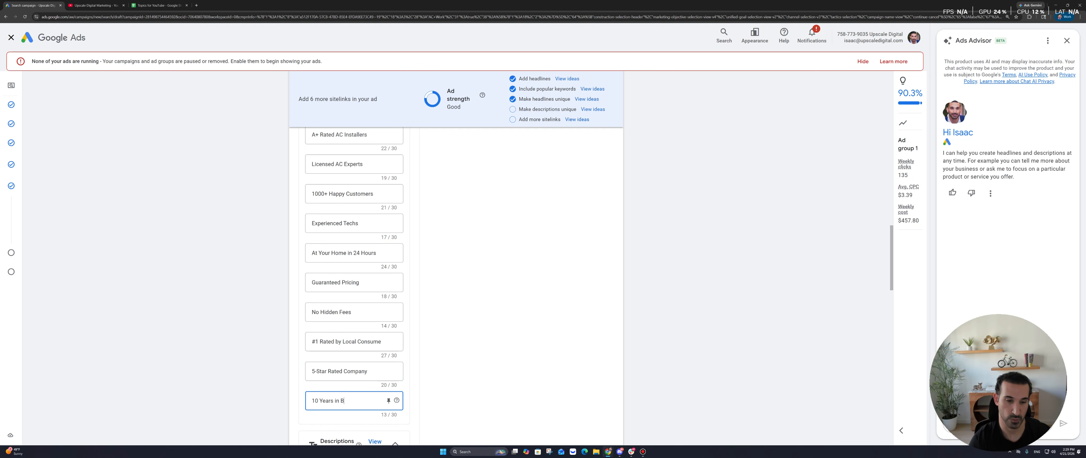
pyautogui.write('usiness')
# Add two more description fields to the ad, making four in total
pyautogui.scroll(-4, 354, 287)
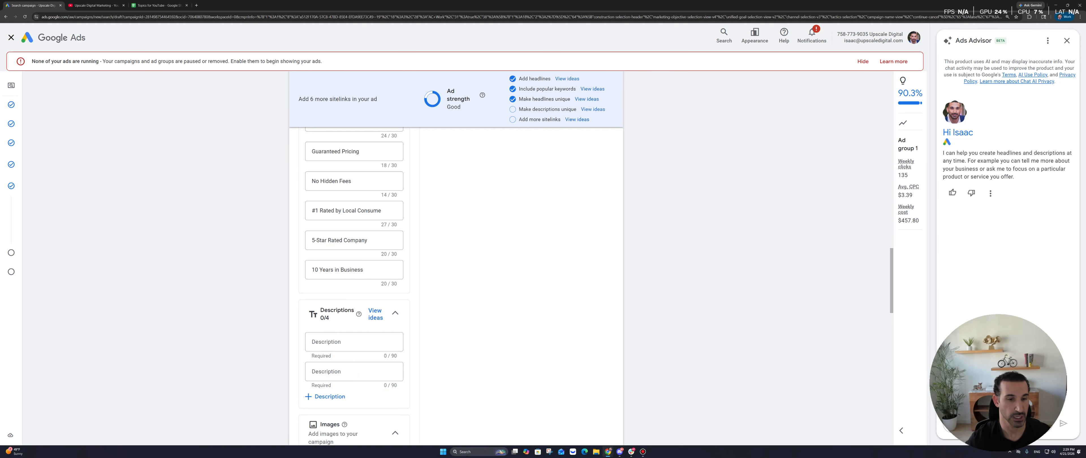
pyautogui.click(328, 344)
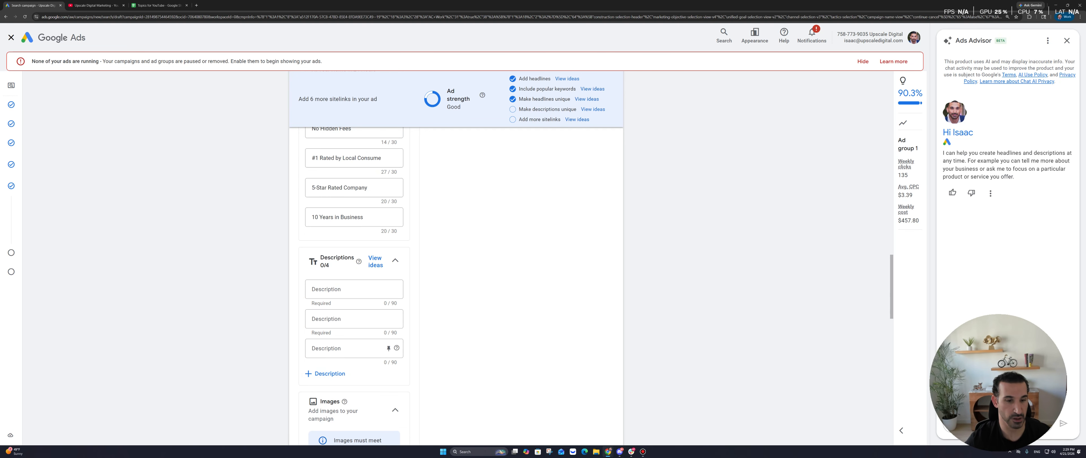
pyautogui.click(329, 374)
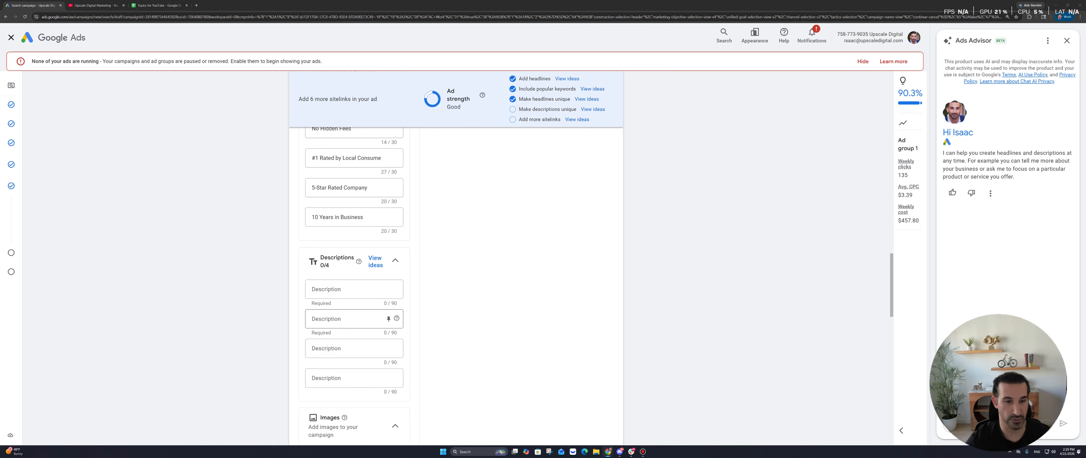
# Enter the descriptions "Need a new AC? Fast installs by licensed pros. Free quotes. Call today." and "Upgrade your AC system now. Affordable installs. Book your estimate."
pyautogui.click(345, 290)
pyautogui.write('Need a new AC? Fast installs by licensed pros. Free quotes. Call today.')
pyautogui.scroll(1, 346, 303)
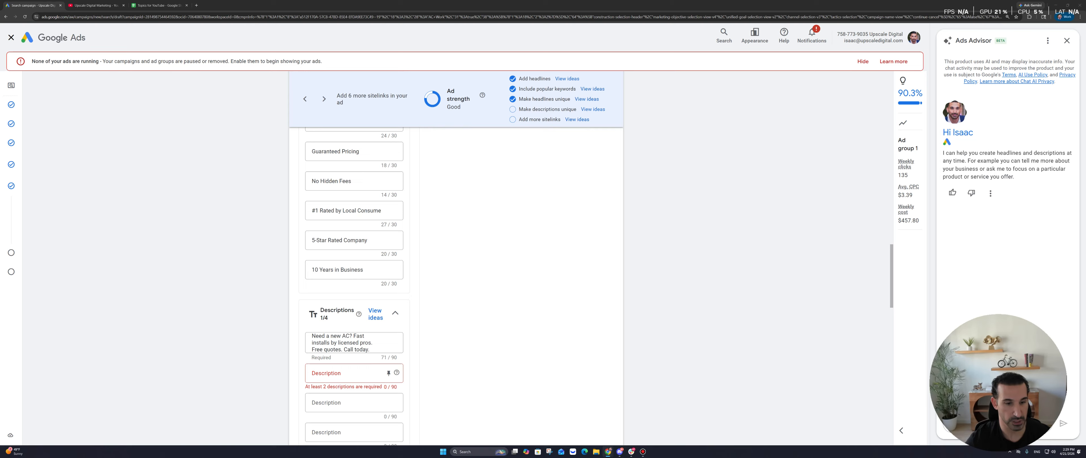
pyautogui.click(353, 374)
pyautogui.write('Upgrade your AC system now. Affordable installs. Book your estimate.')
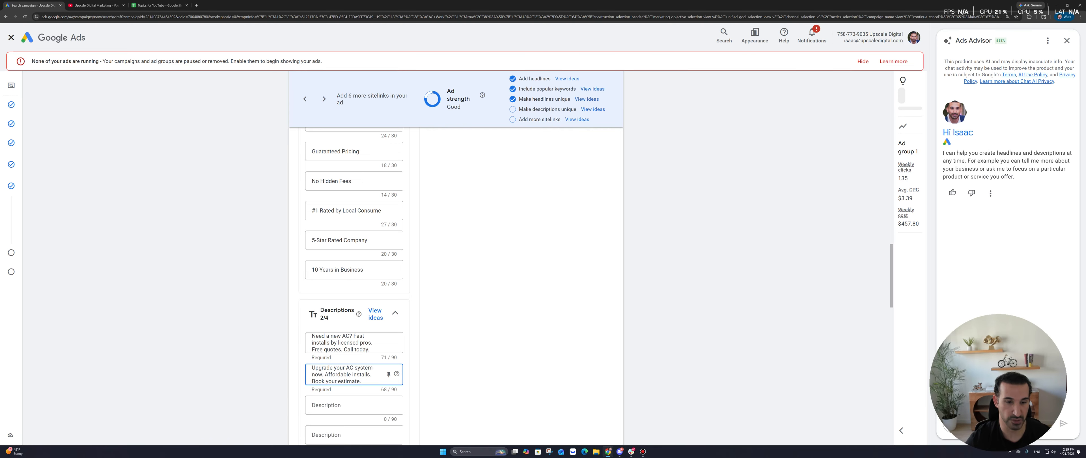
# Enter the descriptions "Stay cool with expert AC installation. Financing available. Call now." and "A+ rated AC installers. Fast, clean installs. Get a free quote today."
pyautogui.scroll(-1, 354, 289)
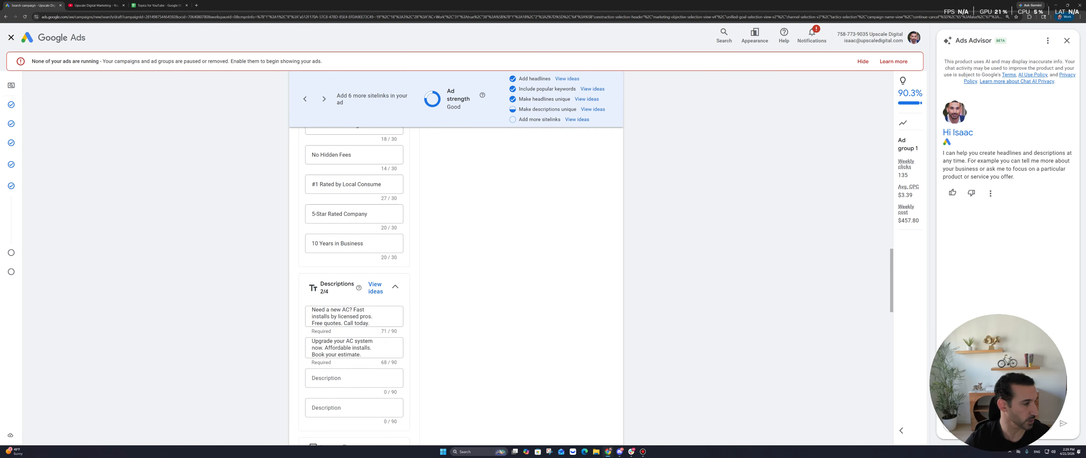
pyautogui.write('Stay cool with expert AC installation. Financing available. Call now.')
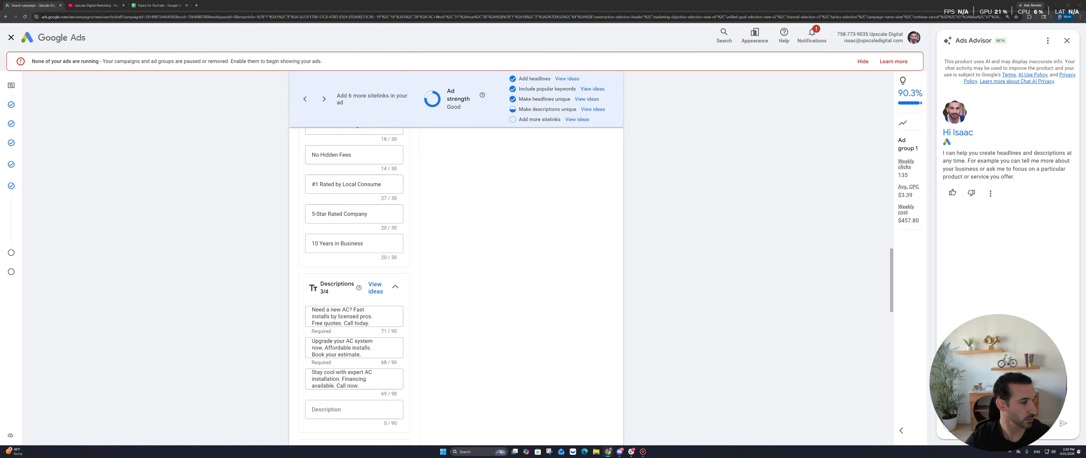
pyautogui.click(345, 409)
# Open the upload option for adding images to the campaign, and open a new browser tab for finding pictures
pyautogui.scroll(-4, 354, 287)
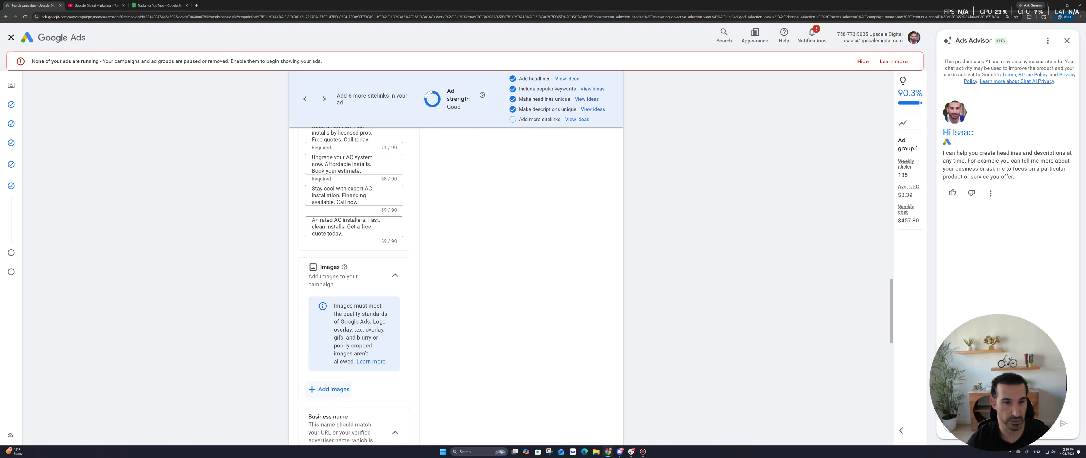
pyautogui.click(330, 389)
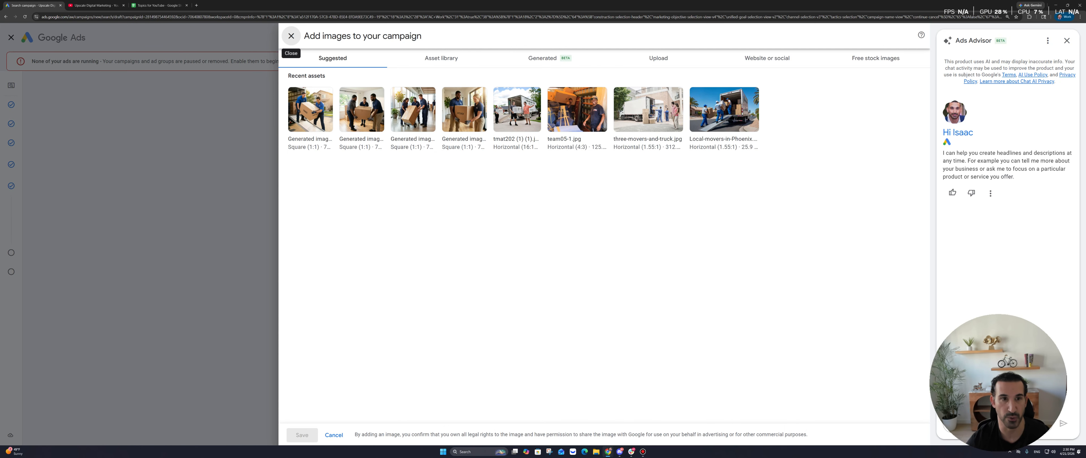
pyautogui.click(658, 58)
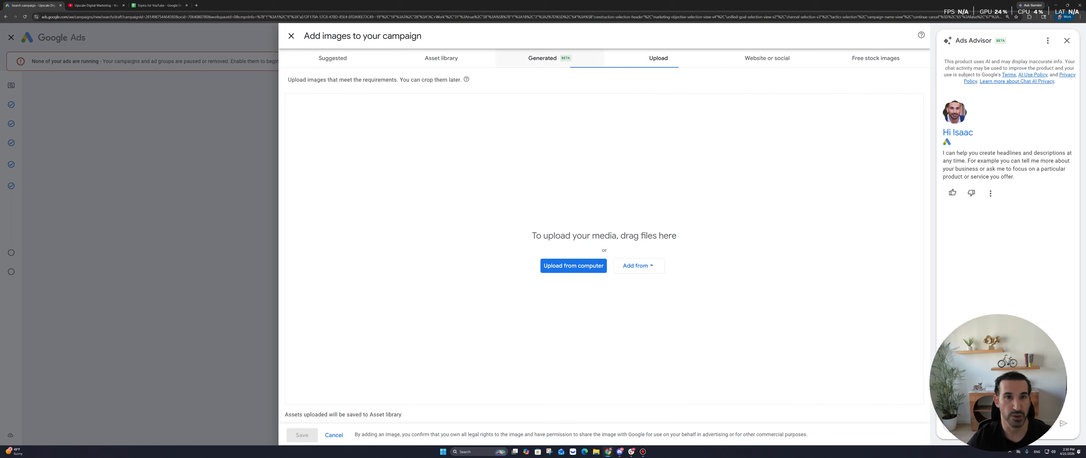
pyautogui.click(196, 5)
pyautogui.write('hvac')
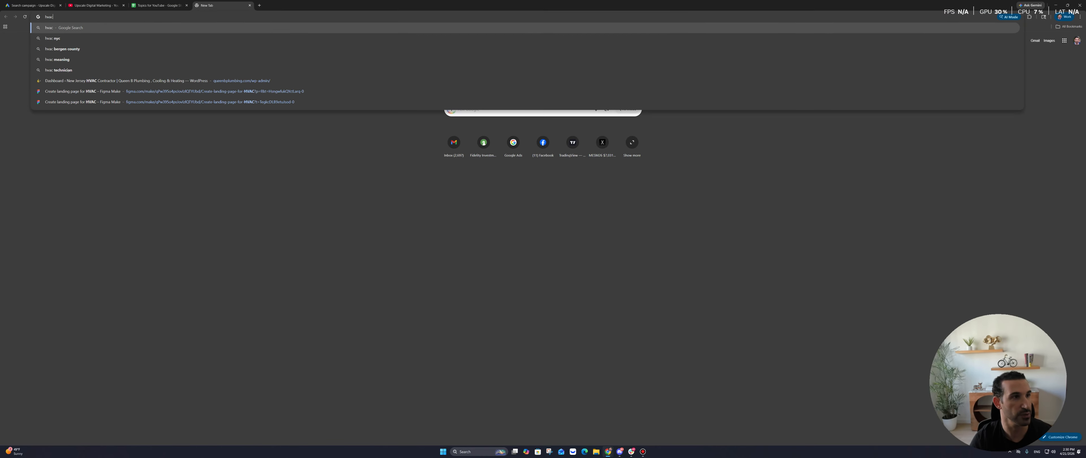
pyautogui.write(' install')
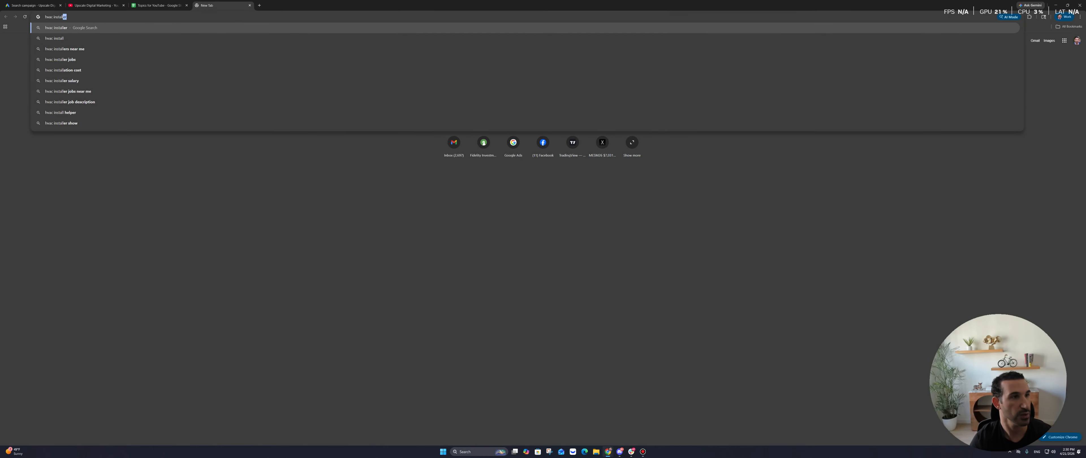
pyautogui.hotkey('ctrl', 'a')
pyautogui.press('BackSpace')
# Search Google for "ac installation" and show the image results
pyautogui.write('ac installat')
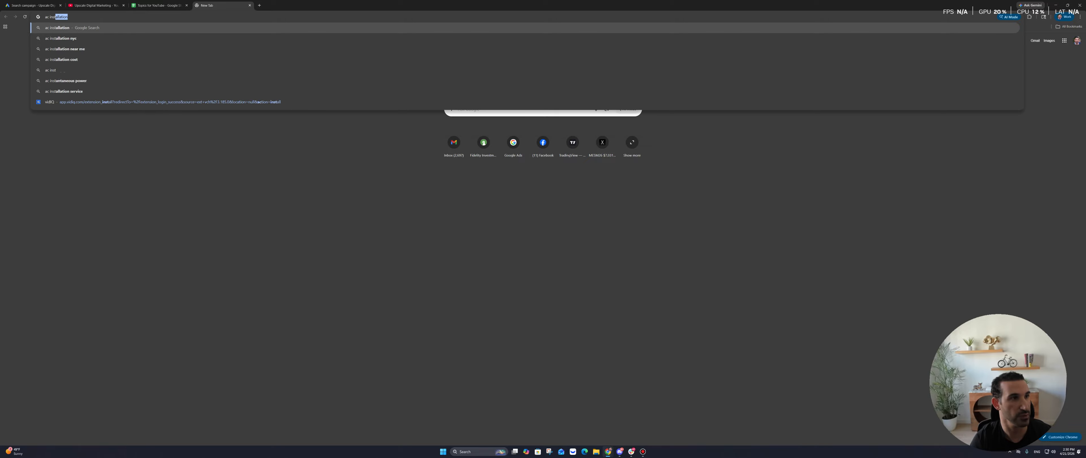
pyautogui.press('Return')
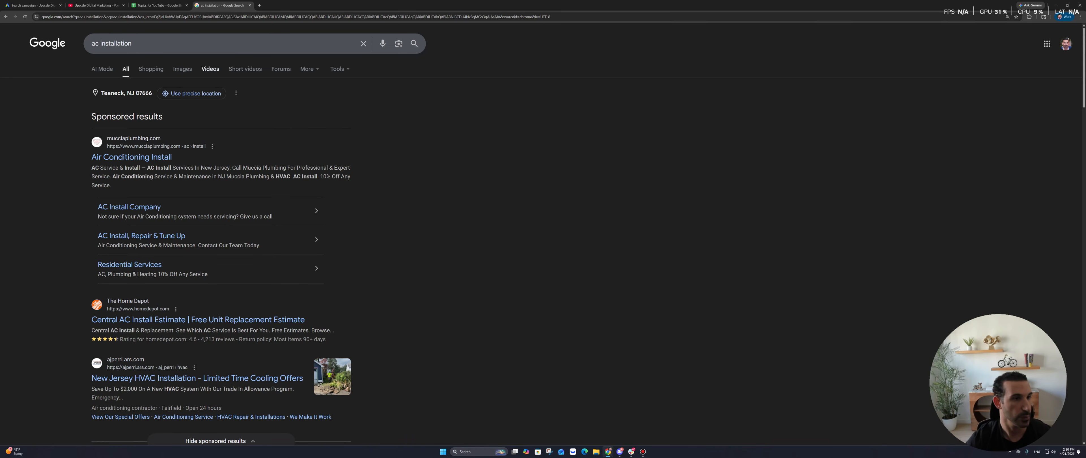
pyautogui.click(182, 69)
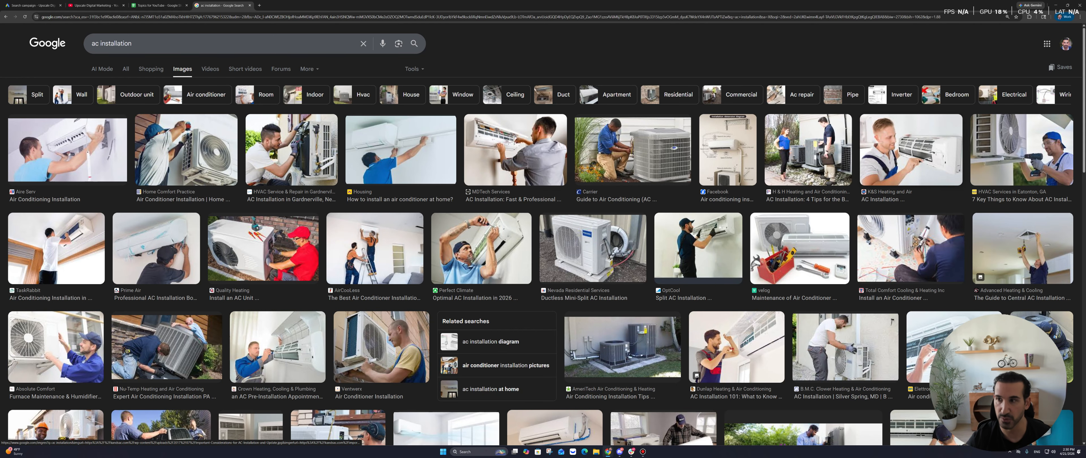
# Save the Nu-Temp Heating and Air Conditioning picture of two men installing an outdoor AC unit to the Downloads folder
pyautogui.click(910, 151)
pyautogui.press('Escape')
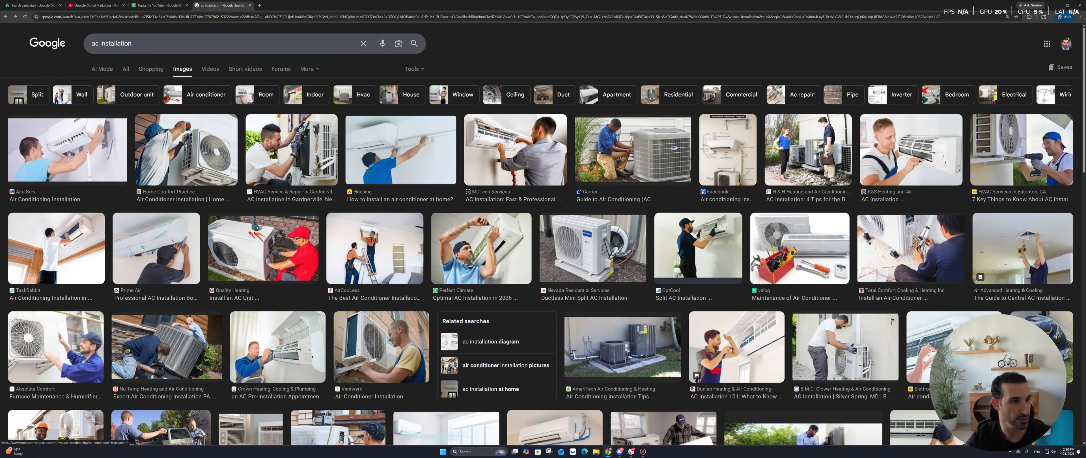
pyautogui.scroll(-2, 277, 270)
pyautogui.click(169, 270)
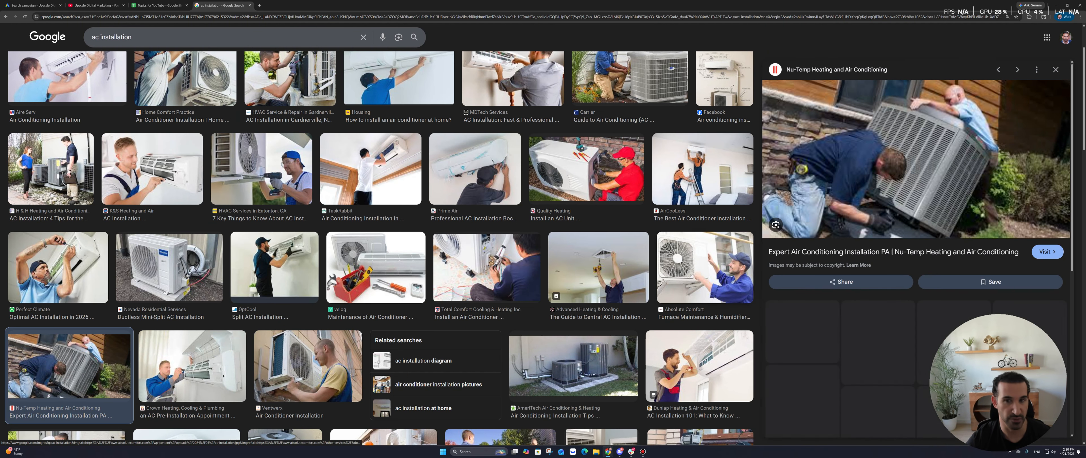
pyautogui.rightClick(927, 149)
pyautogui.click(949, 233)
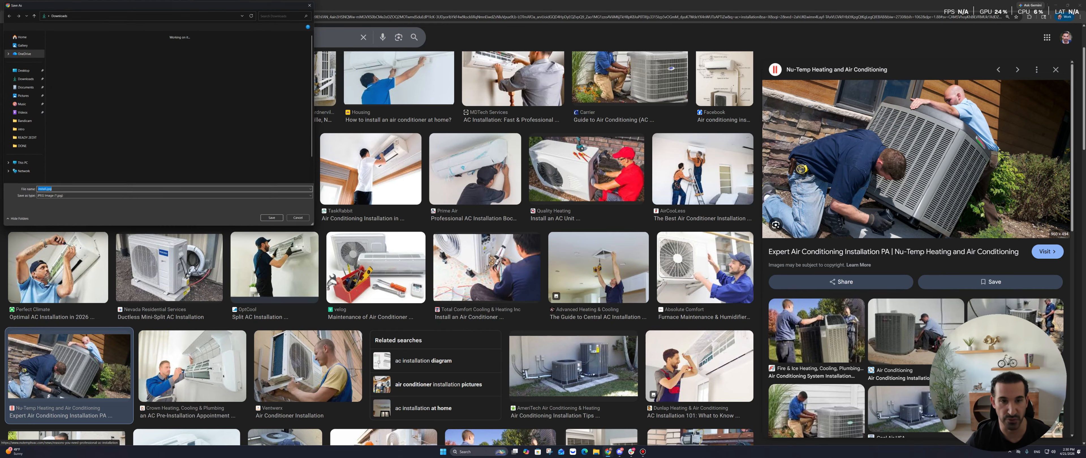
pyautogui.click(274, 219)
# Save the Cool Air USA picture of two outdoor AC units from the related images to the Downloads folder
pyautogui.scroll(-9, 295, 228)
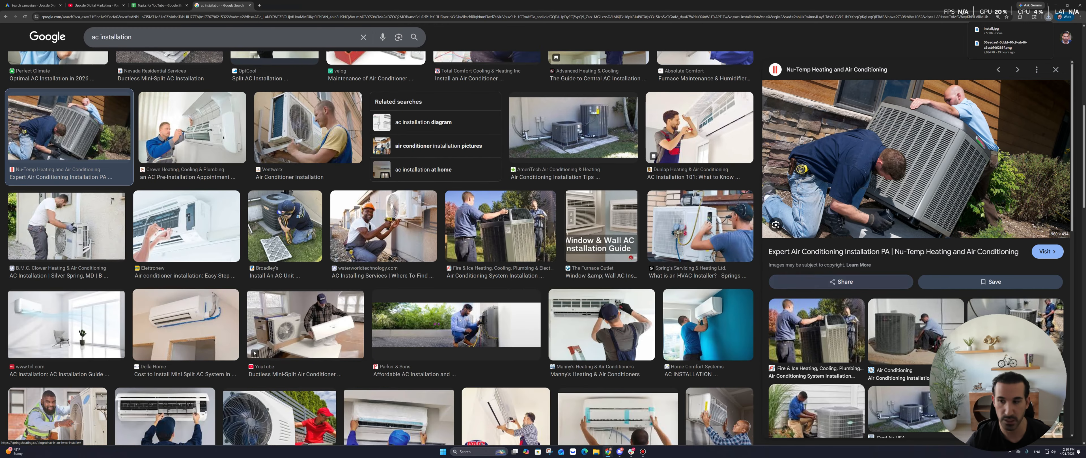
pyautogui.scroll(-8, 915, 211)
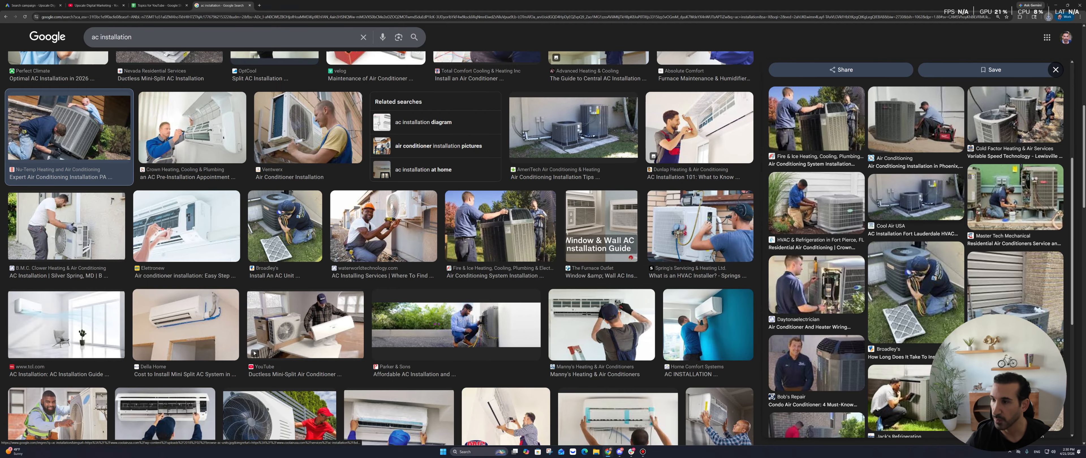
pyautogui.click(893, 177)
pyautogui.rightClick(892, 171)
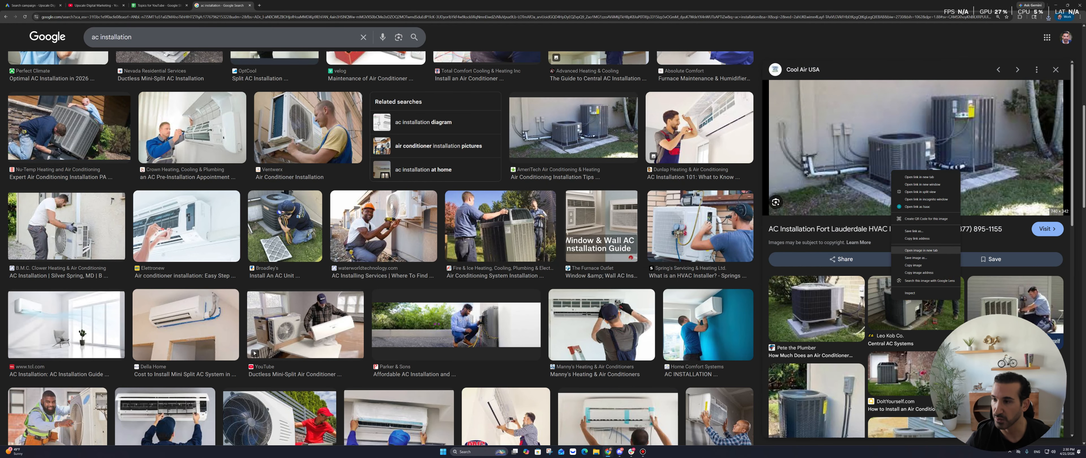
pyautogui.click(914, 258)
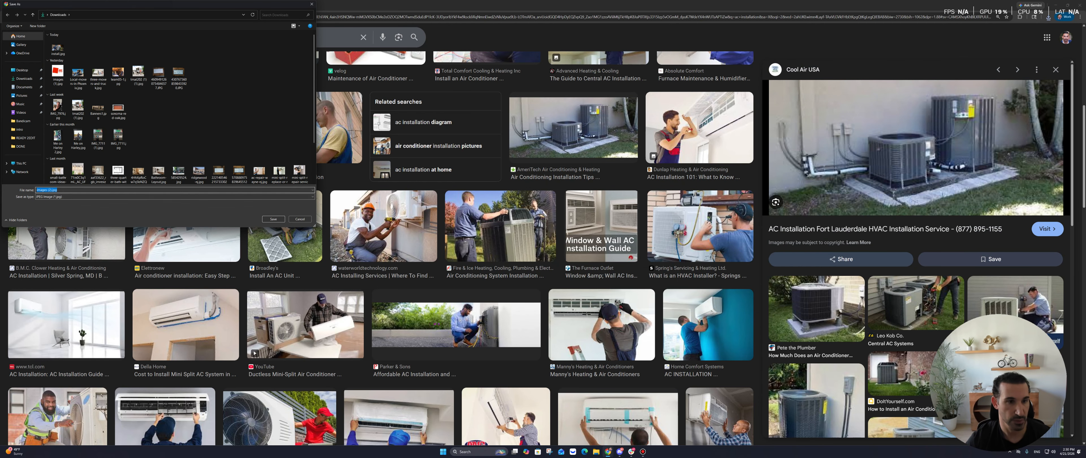
pyautogui.click(273, 219)
# Save the Broadley's picture of a technician kneeling beside an outdoor AC unit from the related images
pyautogui.scroll(-10, 915, 253)
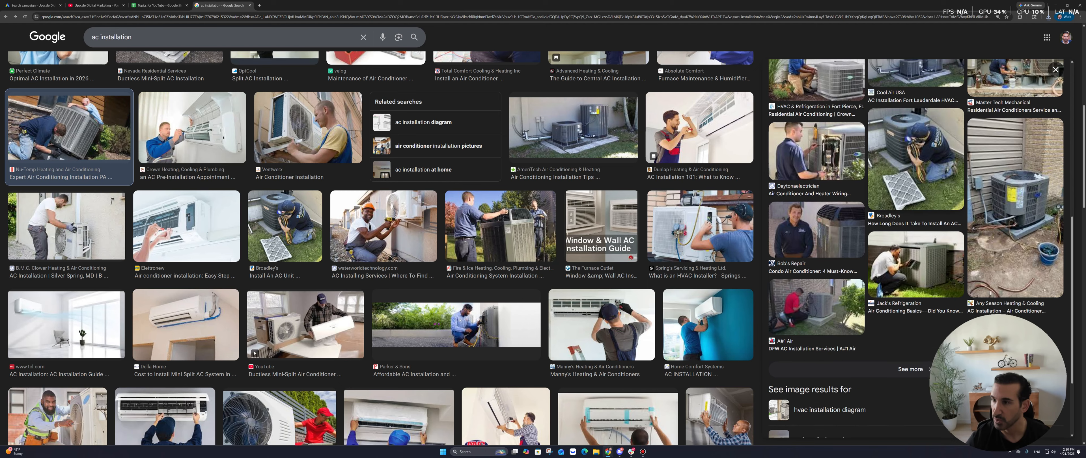
pyautogui.click(915, 160)
pyautogui.rightClick(901, 187)
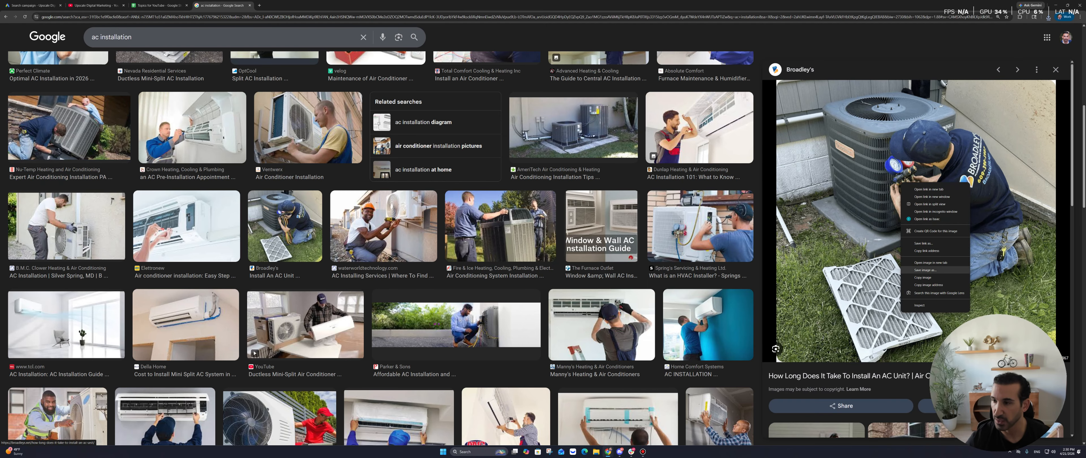
pyautogui.click(924, 270)
pyautogui.click(273, 219)
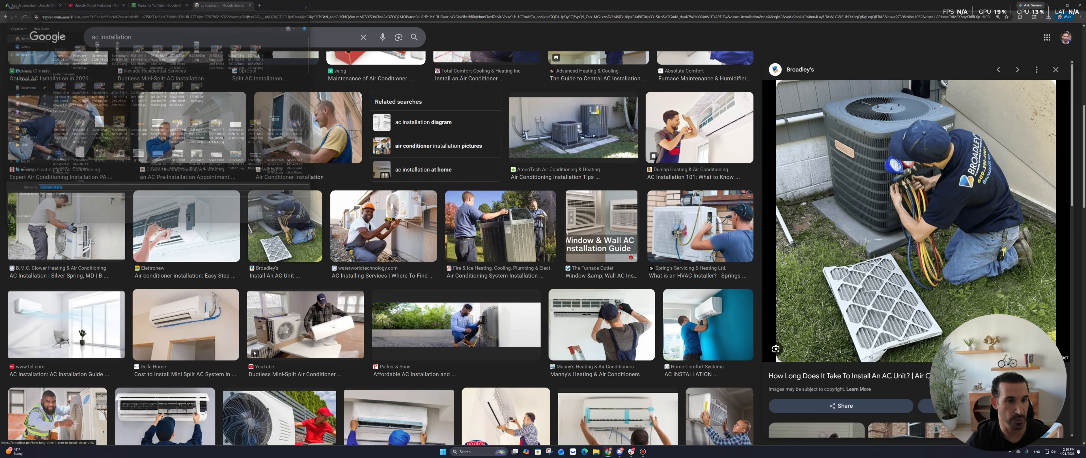
# Back in Google Ads, upload 1_image-14.png, images (2).jpg and install.jpg from Downloads as campaign images and close the Ads Advisor
pyautogui.click(33, 5)
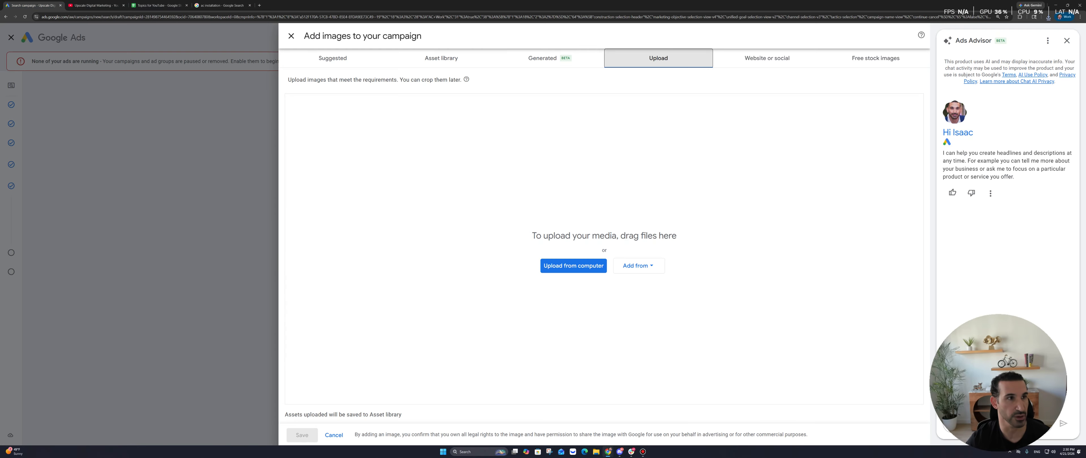
pyautogui.click(598, 266)
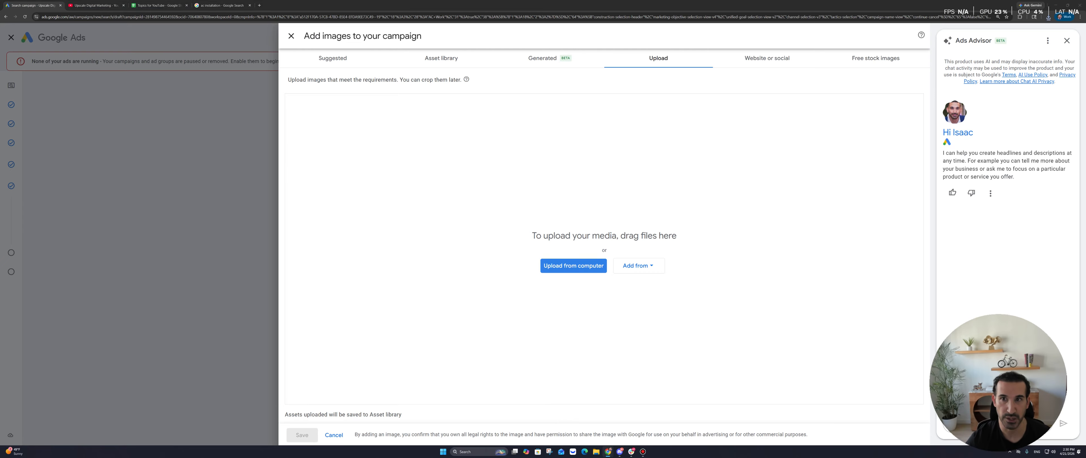
pyautogui.click(57, 48)
pyautogui.click(273, 219)
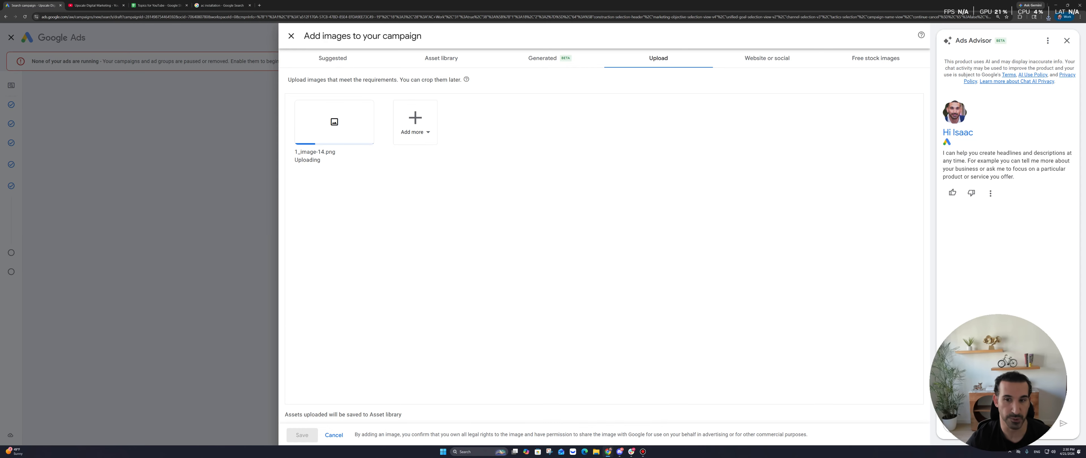
pyautogui.click(415, 128)
pyautogui.click(432, 150)
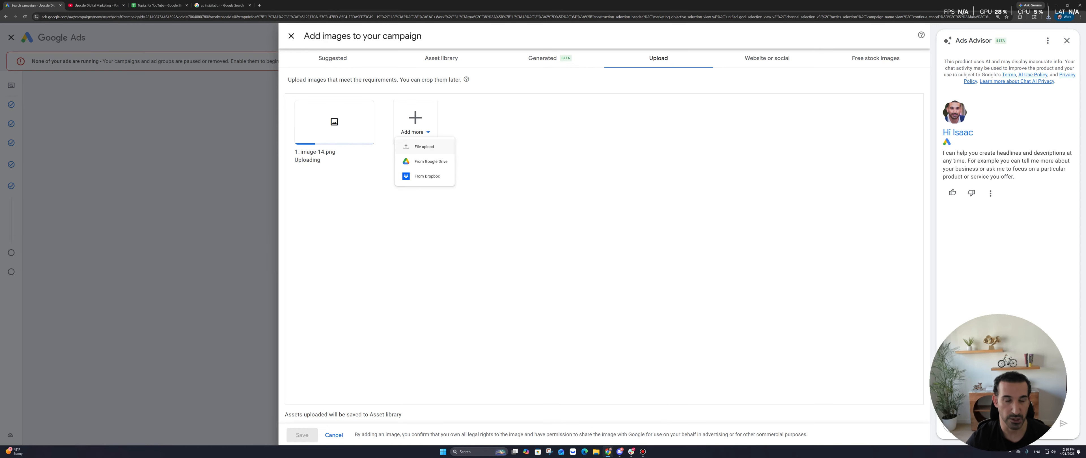
pyautogui.doubleClick(78, 50)
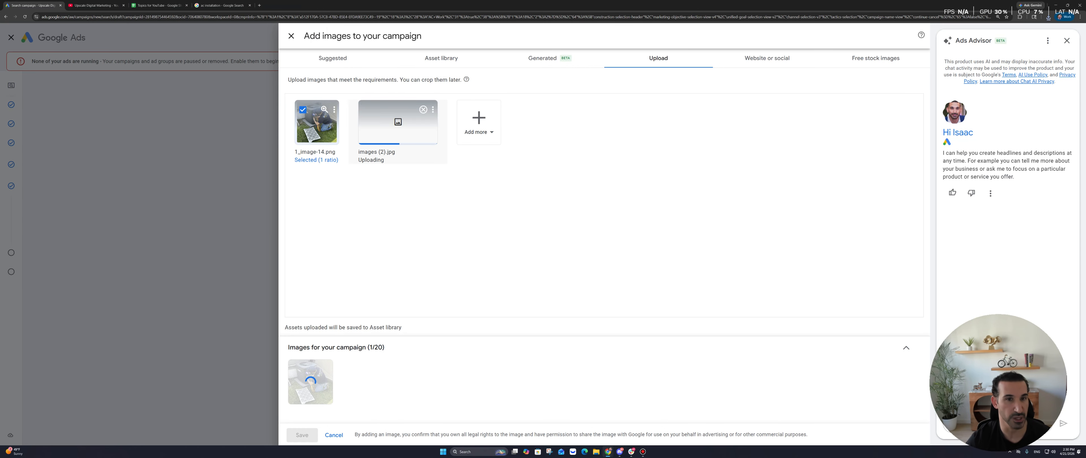
pyautogui.click(479, 129)
pyautogui.click(496, 150)
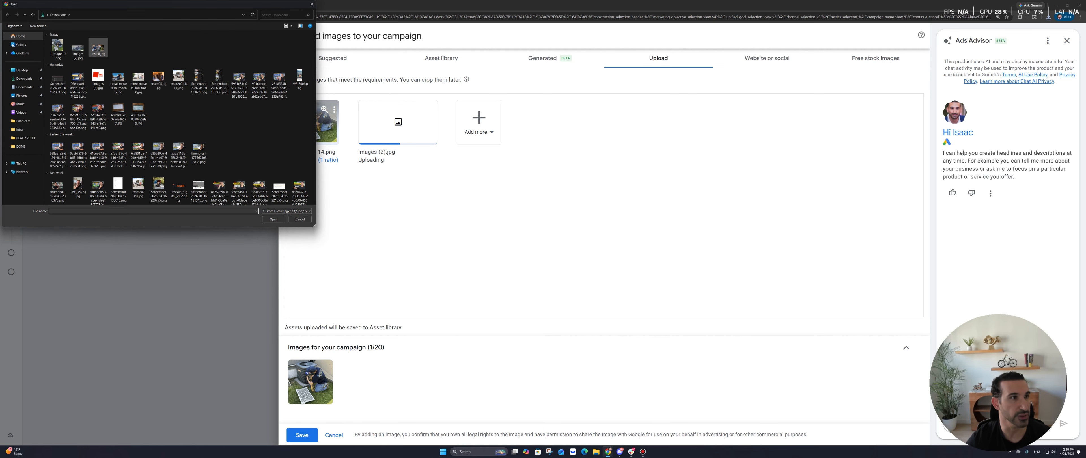
pyautogui.doubleClick(98, 48)
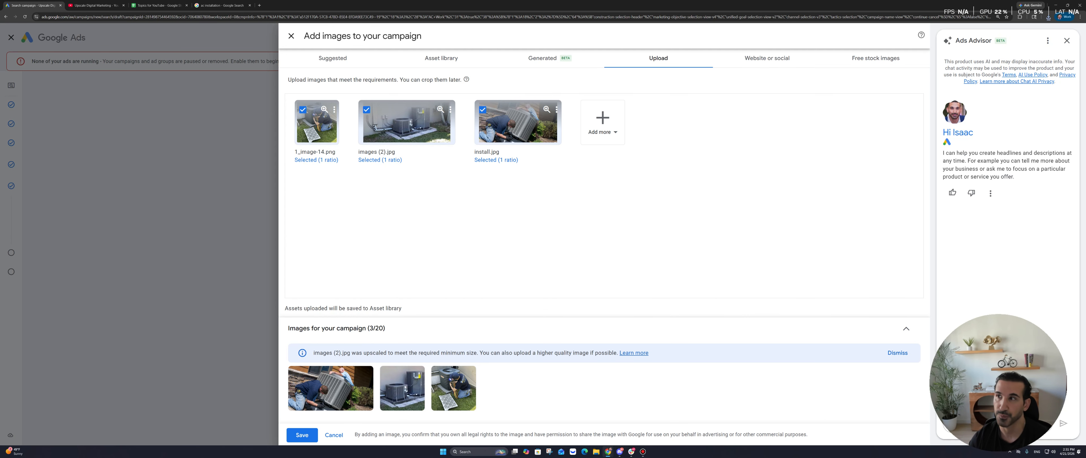
pyautogui.click(1066, 40)
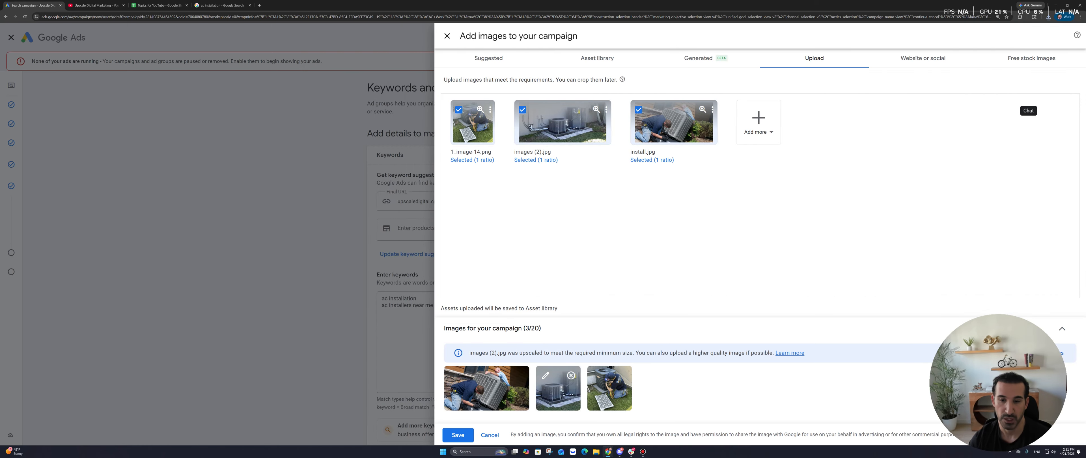
pyautogui.doubleClick(526, 328)
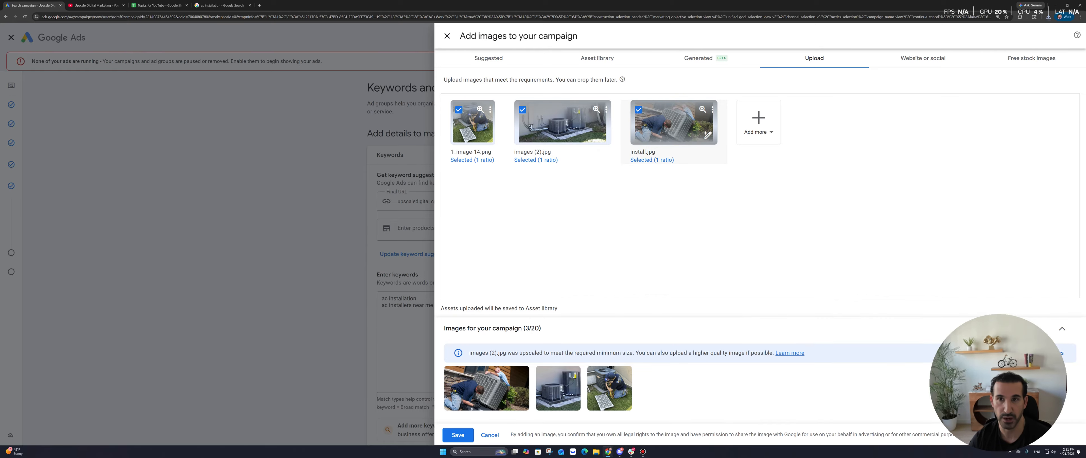
# Generate campaign images with Google AI from the description "ac installation tech"
pyautogui.click(700, 58)
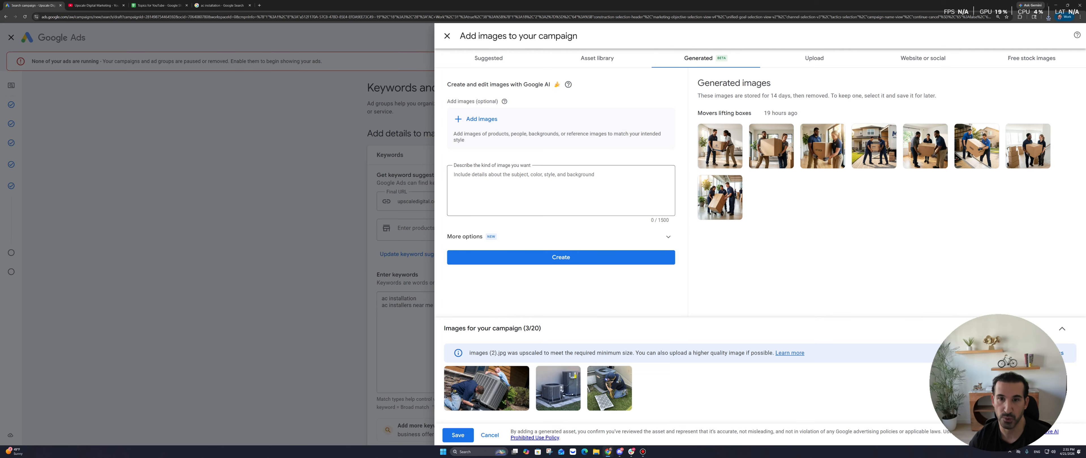
pyautogui.click(560, 189)
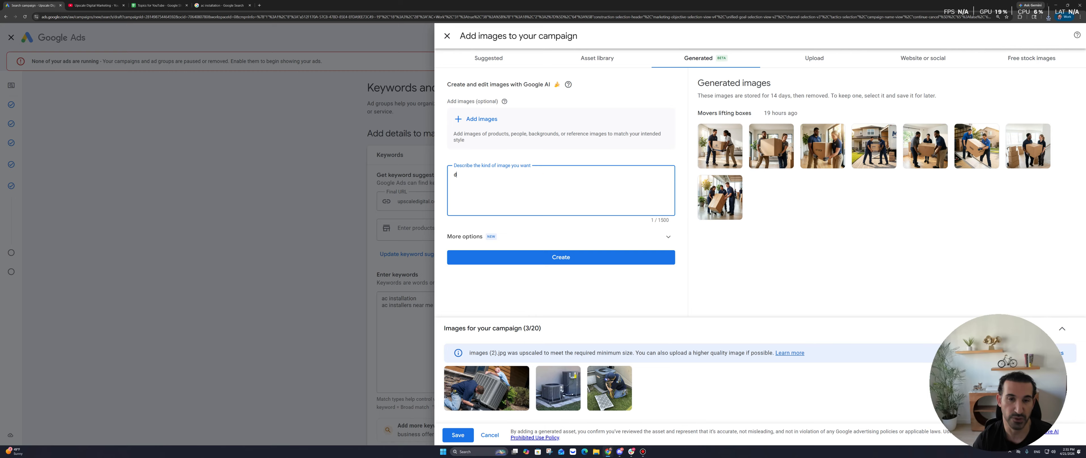
pyautogui.write('ac i')
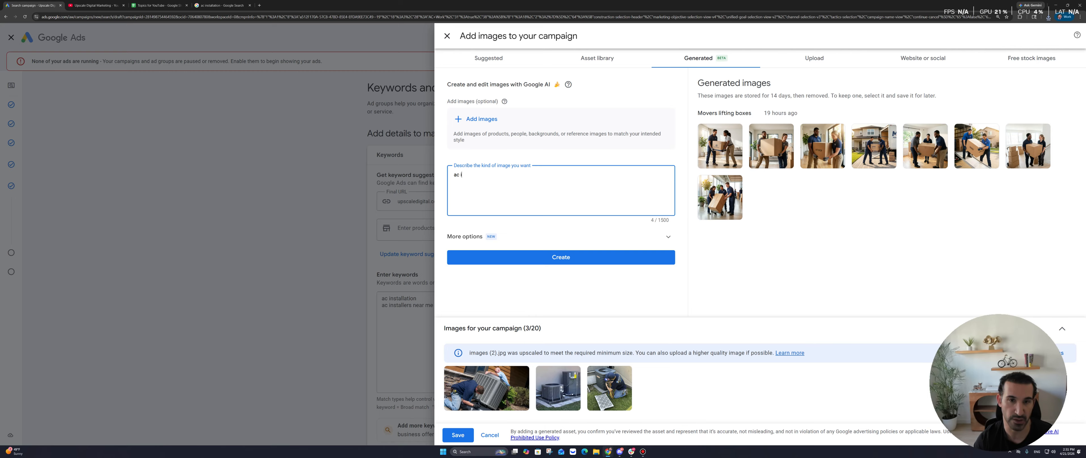
pyautogui.write('nstallation tech')
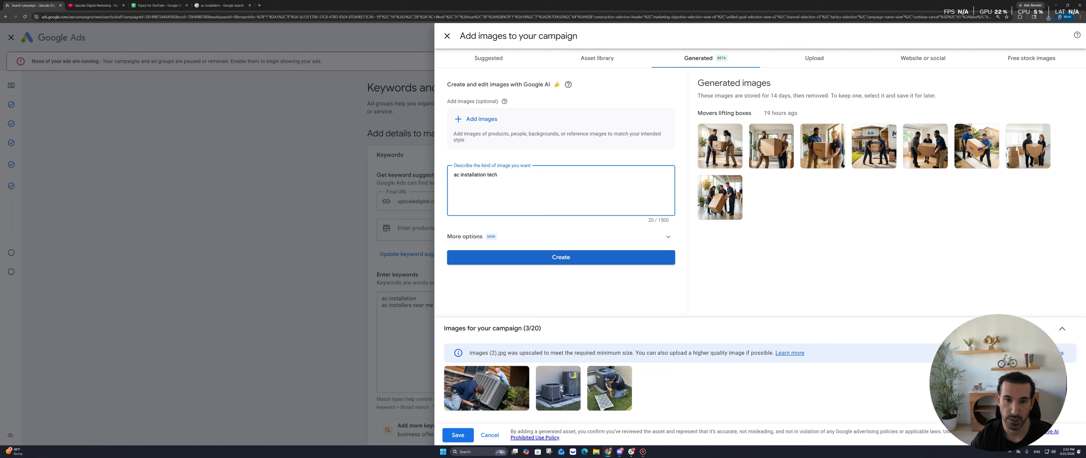
pyautogui.click(561, 257)
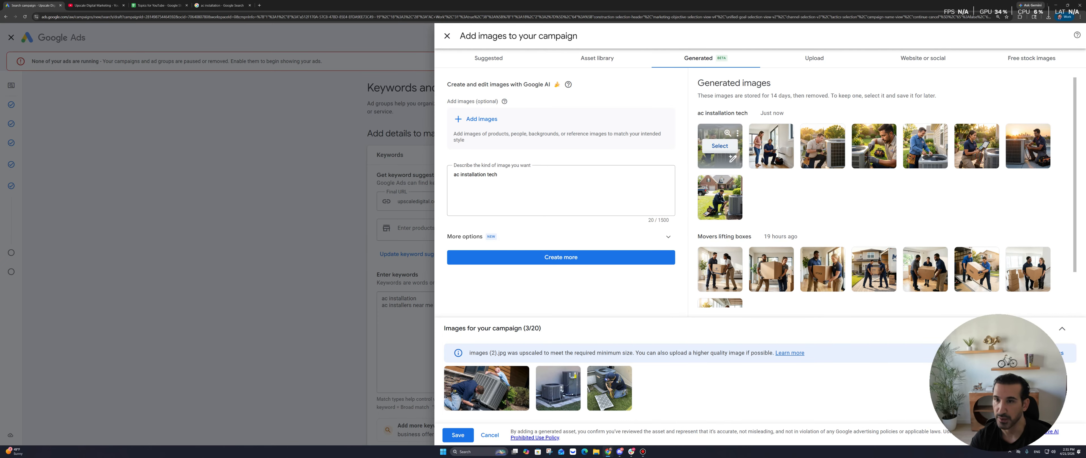
# Add the first, fifth and eighth generated "ac installation tech" images to the campaign
pyautogui.moveTo(720, 146)
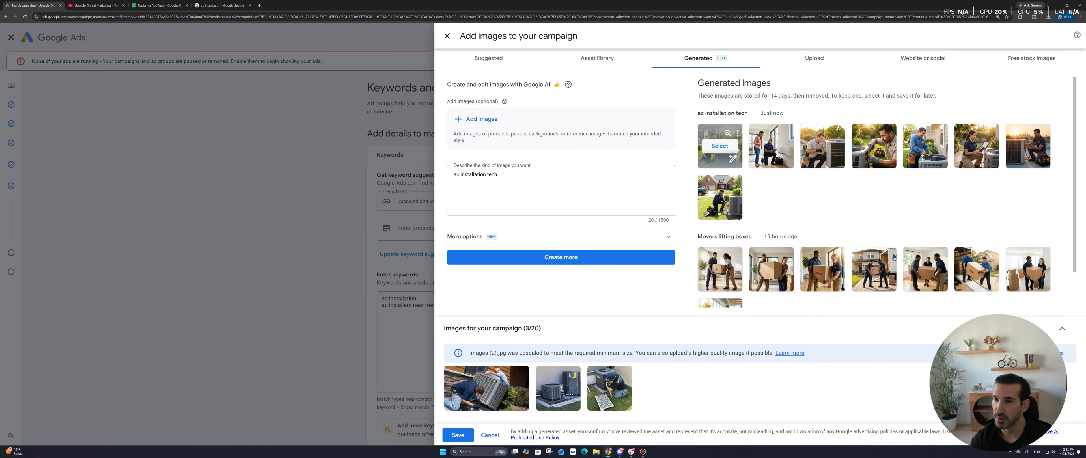
pyautogui.click(719, 146)
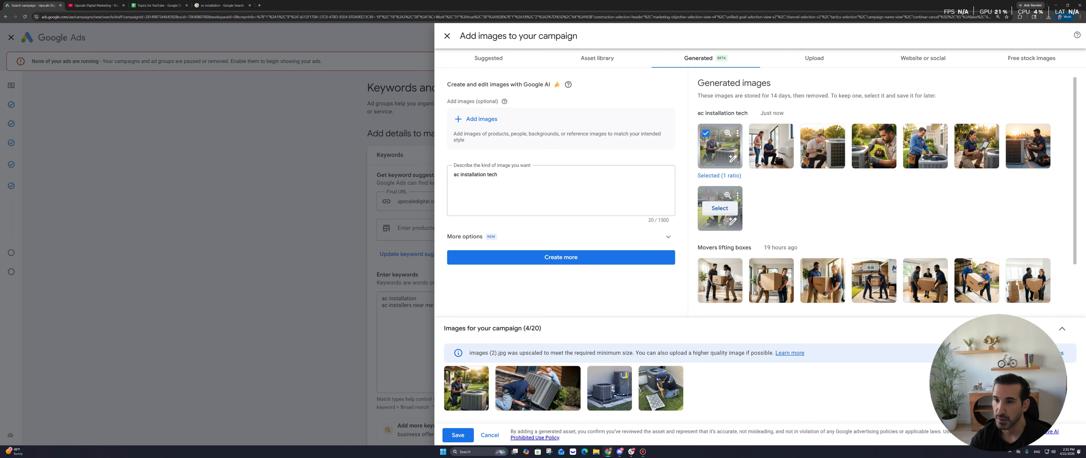
pyautogui.click(719, 208)
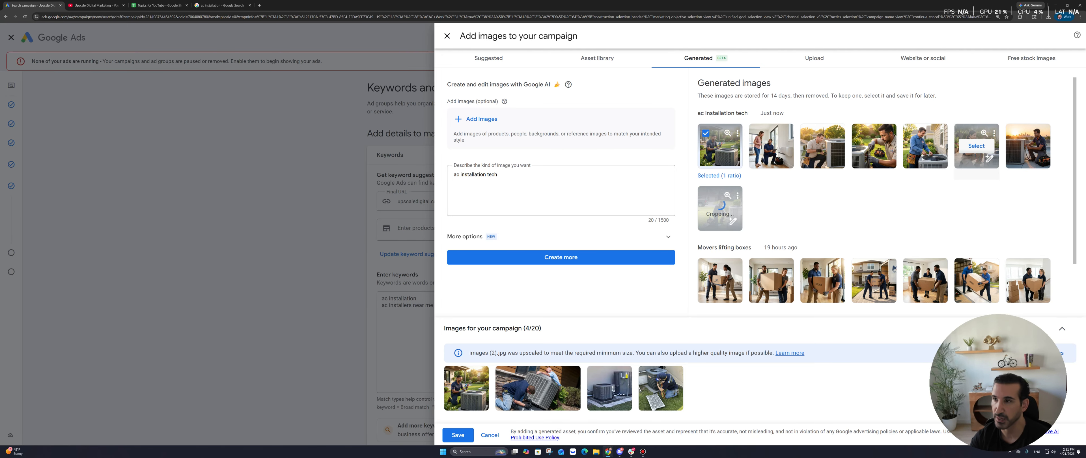
pyautogui.click(925, 146)
pyautogui.click(886, 158)
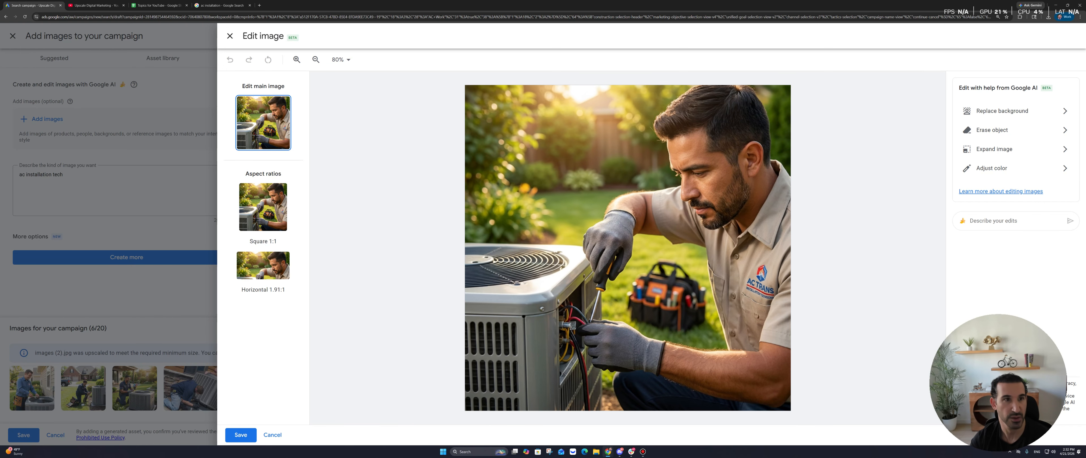
pyautogui.click(230, 36)
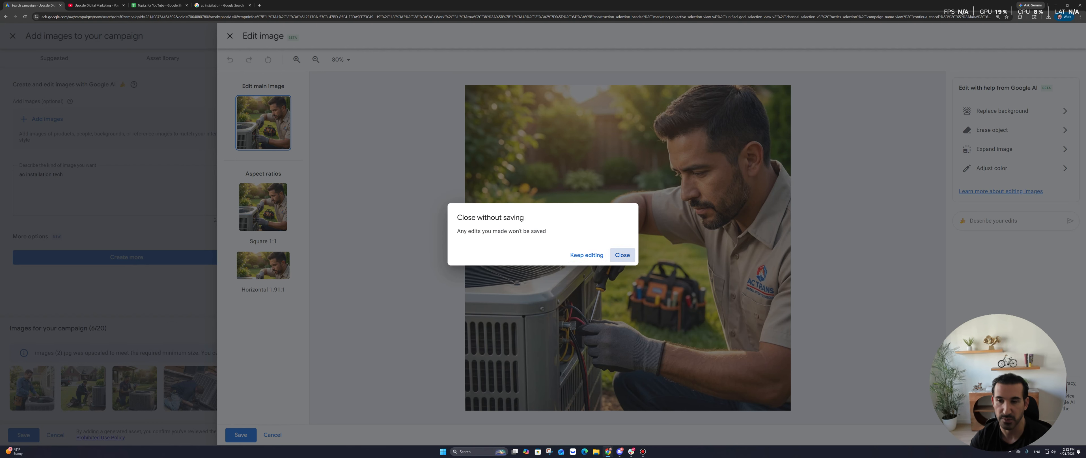
pyautogui.click(623, 254)
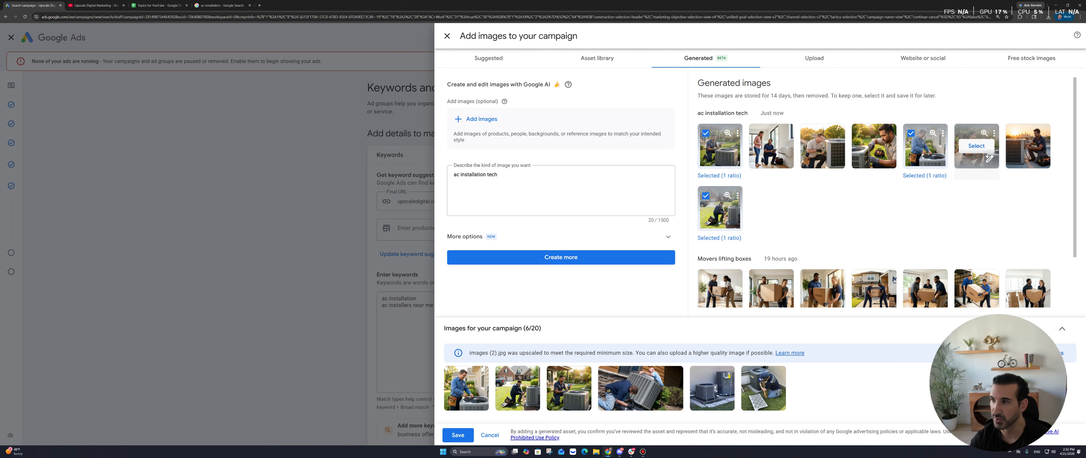
# Add the sixth and seventh generated AC technician images and save the campaign's image selection
pyautogui.click(1027, 146)
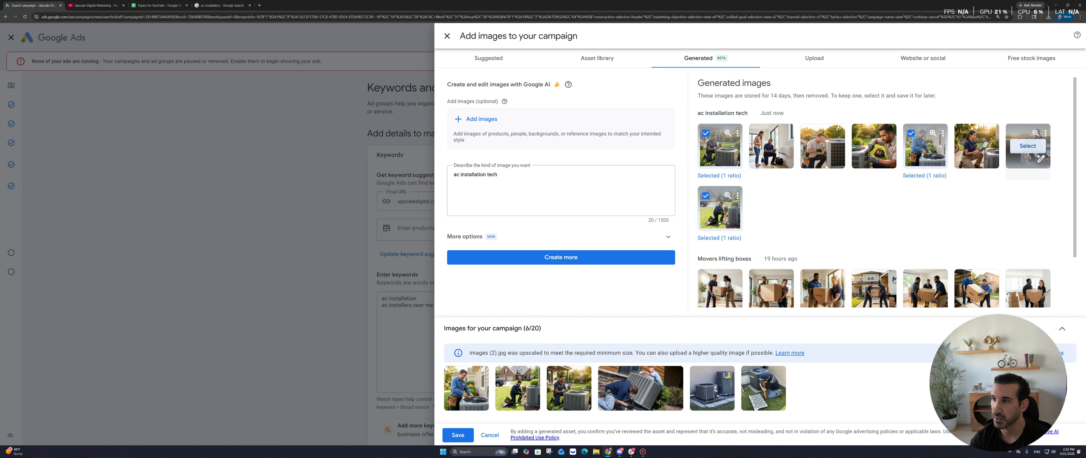
pyautogui.click(976, 146)
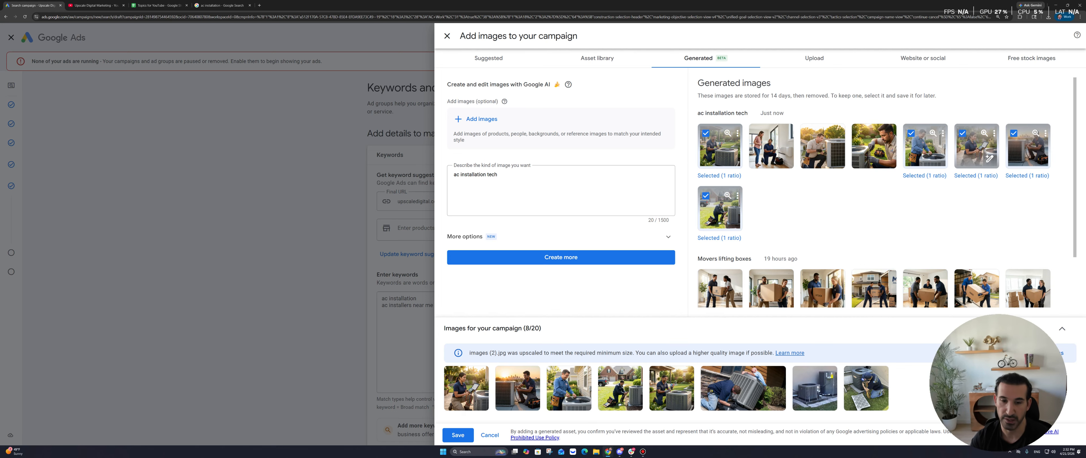
pyautogui.click(457, 435)
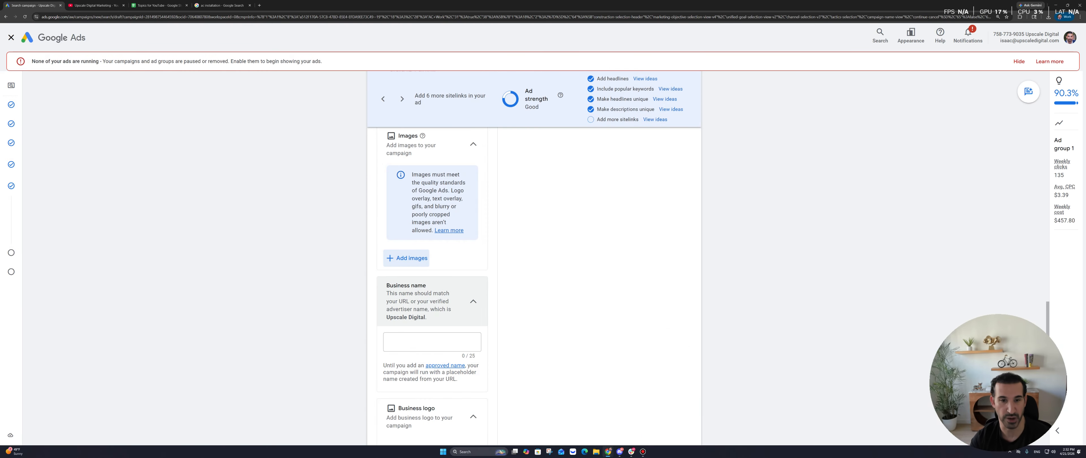
# Enter ABC HVAC as the ad's business name
pyautogui.scroll(9, 443, 261)
pyautogui.scroll(-5, 442, 255)
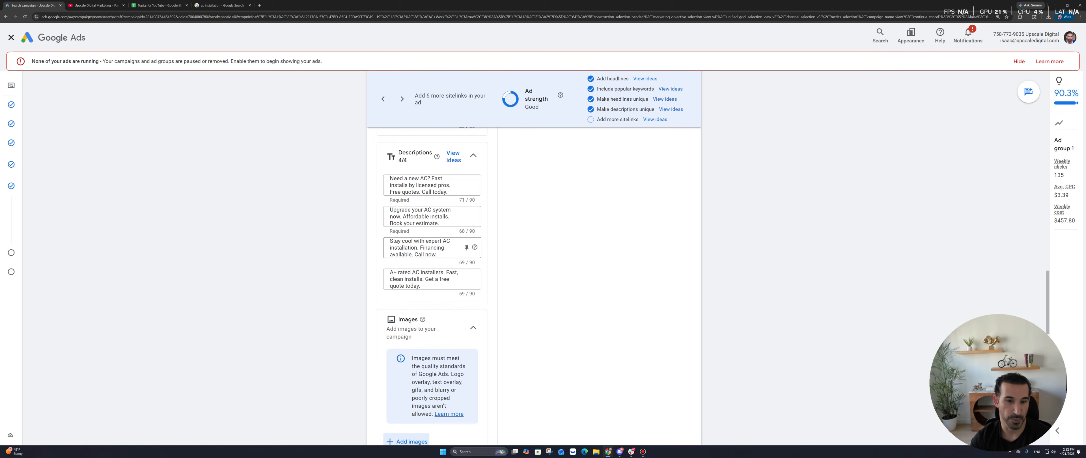
pyautogui.moveTo(429, 296); pyautogui.dragTo(447, 312)
pyautogui.scroll(-3, 446, 311)
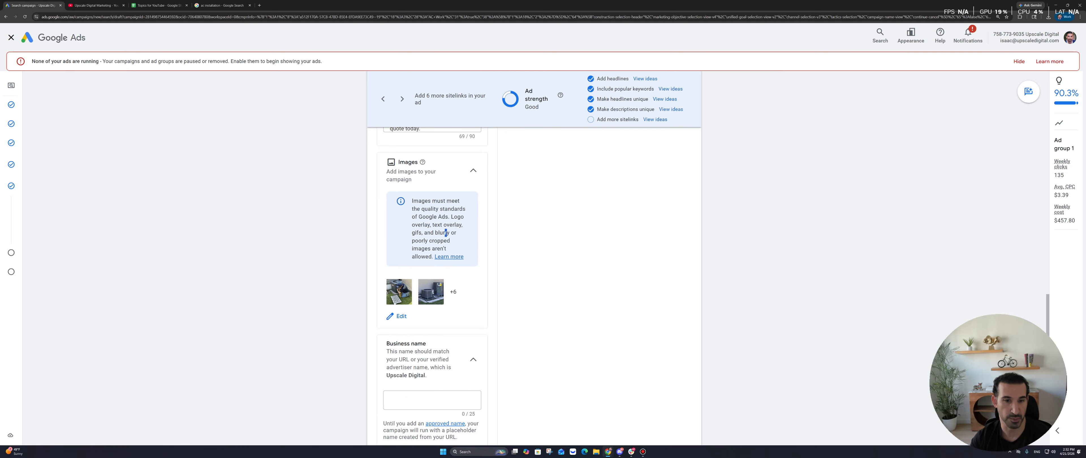
pyautogui.scroll(-5, 445, 234)
pyautogui.click(440, 268)
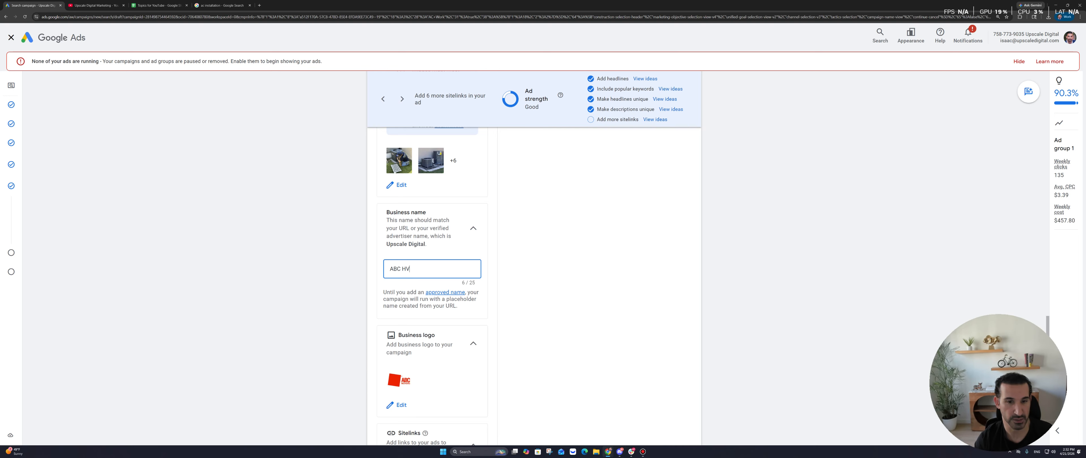
pyautogui.scroll(-2, 432, 295)
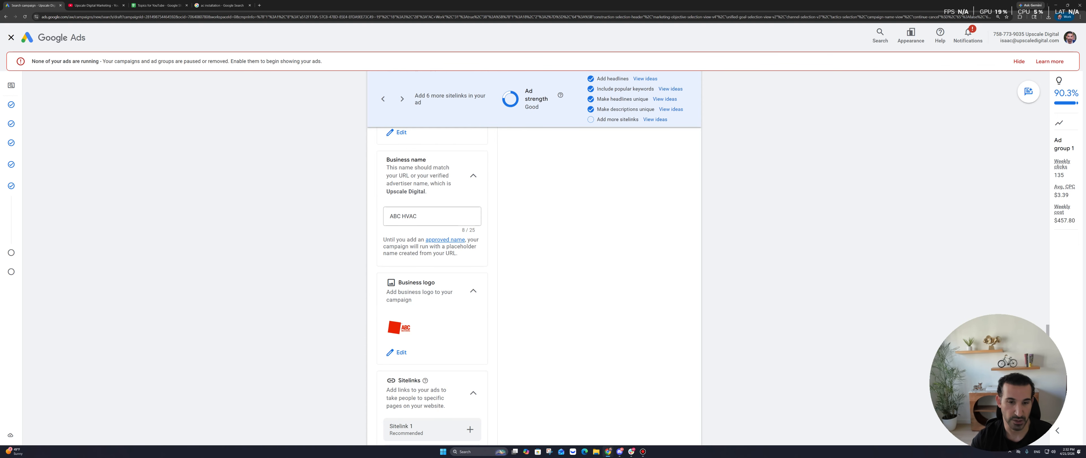
# Open the business logo for editing and search Google Images for "abc hvac"
pyautogui.click(398, 352)
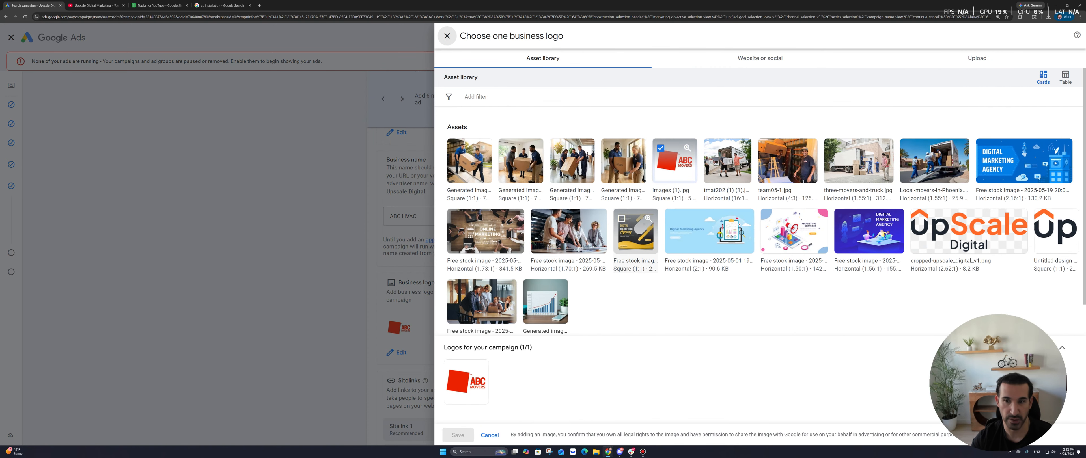
pyautogui.click(223, 5)
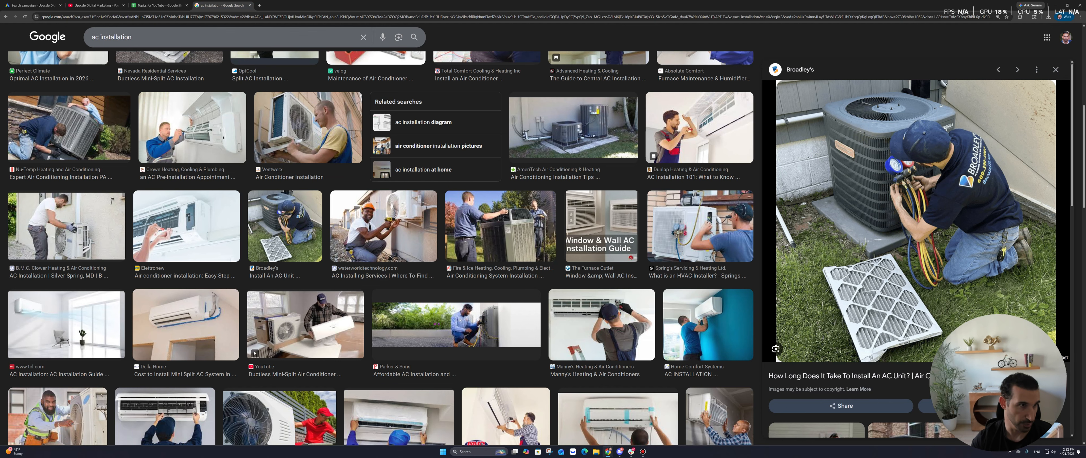
pyautogui.tripleClick(169, 37)
pyautogui.write('abc hvac')
pyautogui.press('Return')
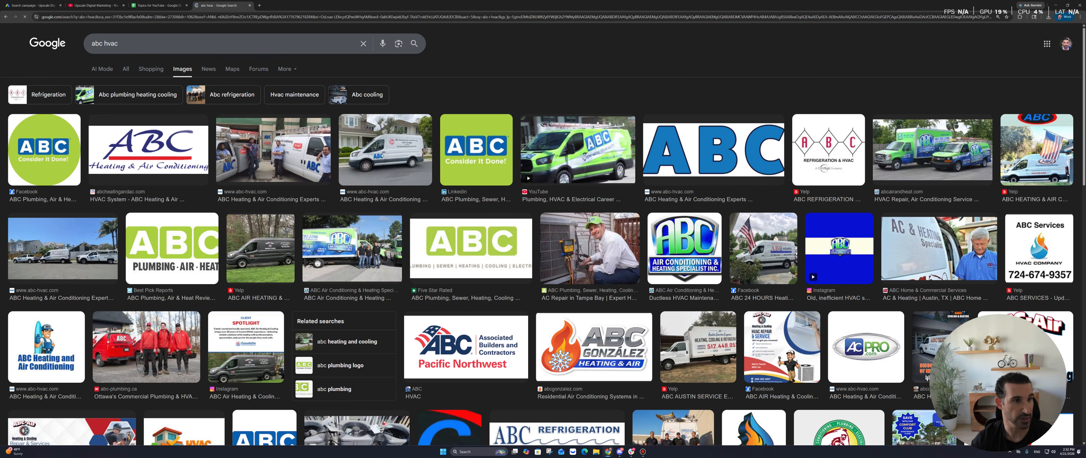
# Save the round green ABC Plumbing, Air & Heat logo from the Facebook result to the Downloads folder
pyautogui.click(45, 150)
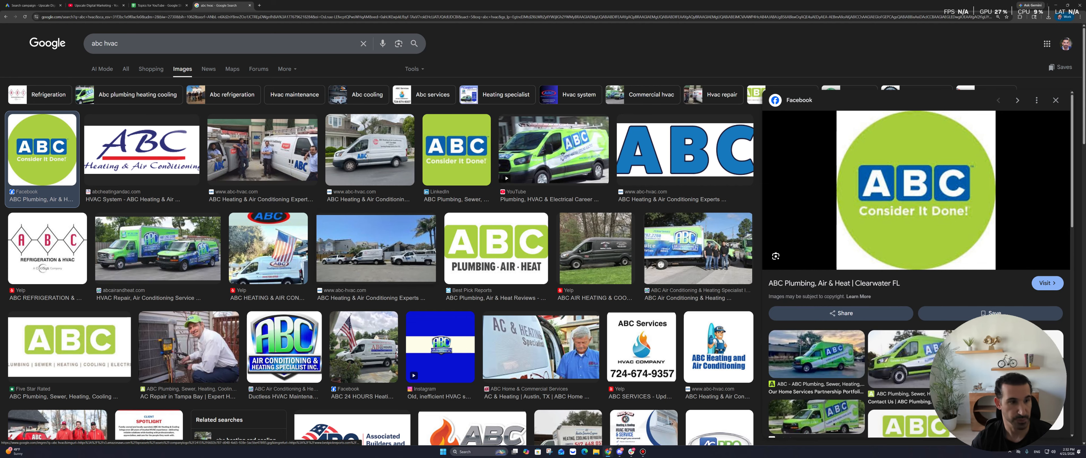
pyautogui.rightClick(935, 171)
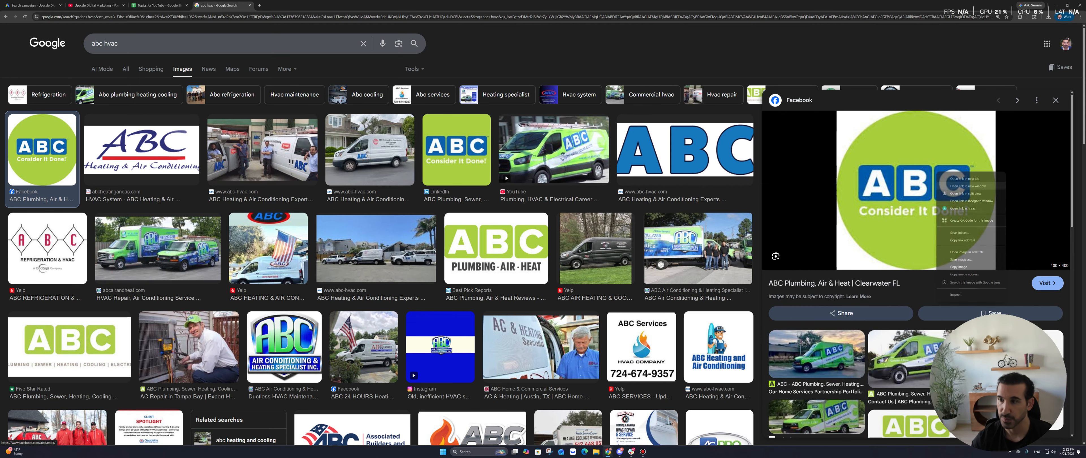
pyautogui.click(954, 252)
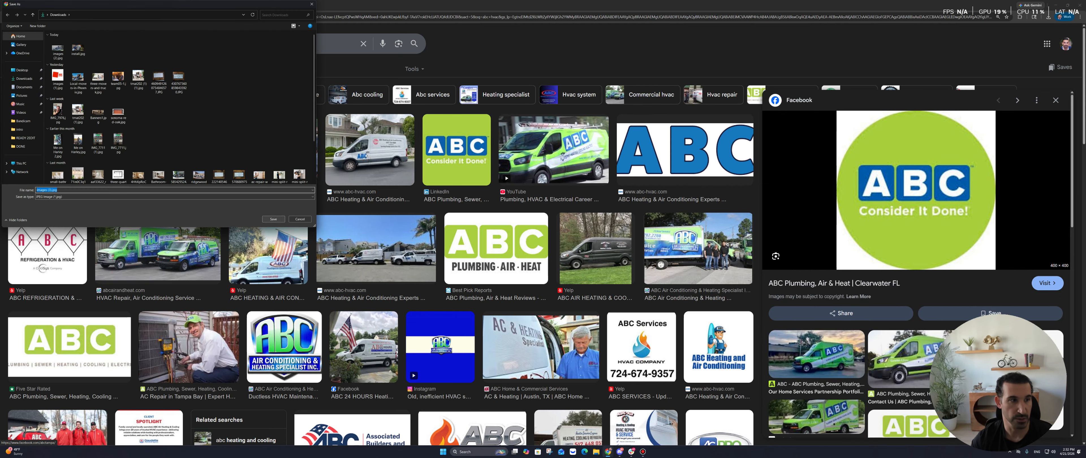
pyautogui.click(273, 219)
# Return to the business logo selection in Google Ads and close the Topics for YouTube spreadsheet
pyautogui.click(158, 5)
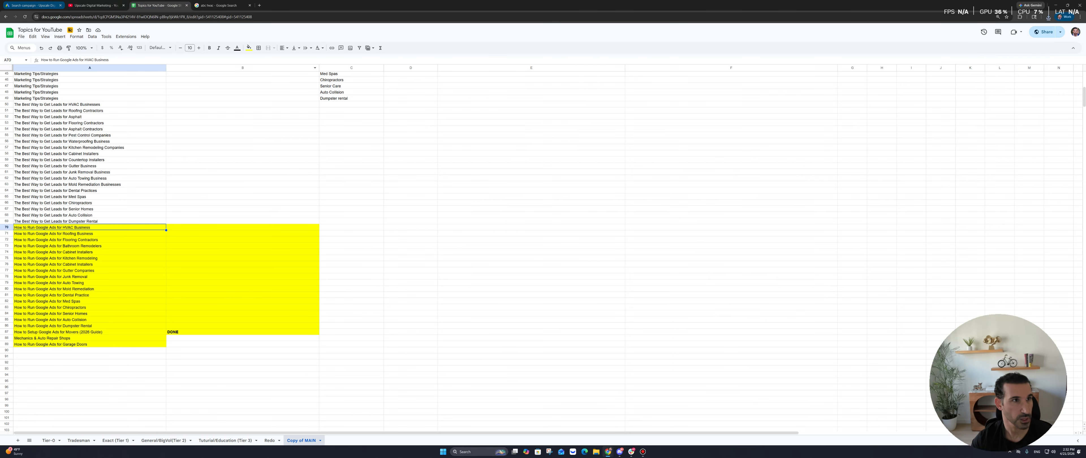
pyautogui.click(34, 5)
pyautogui.click(186, 6)
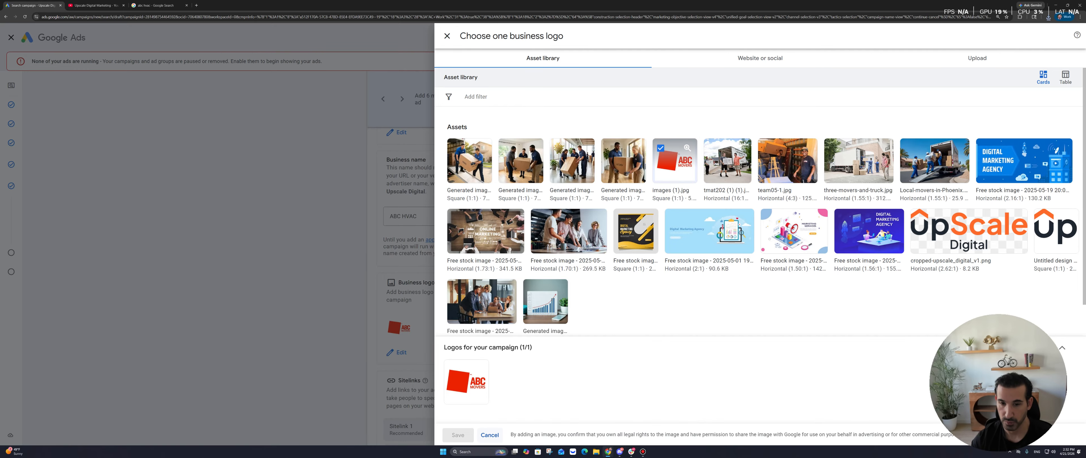
# Upload images (3).jpg from the computer as the business logo and save the selection
pyautogui.click(977, 58)
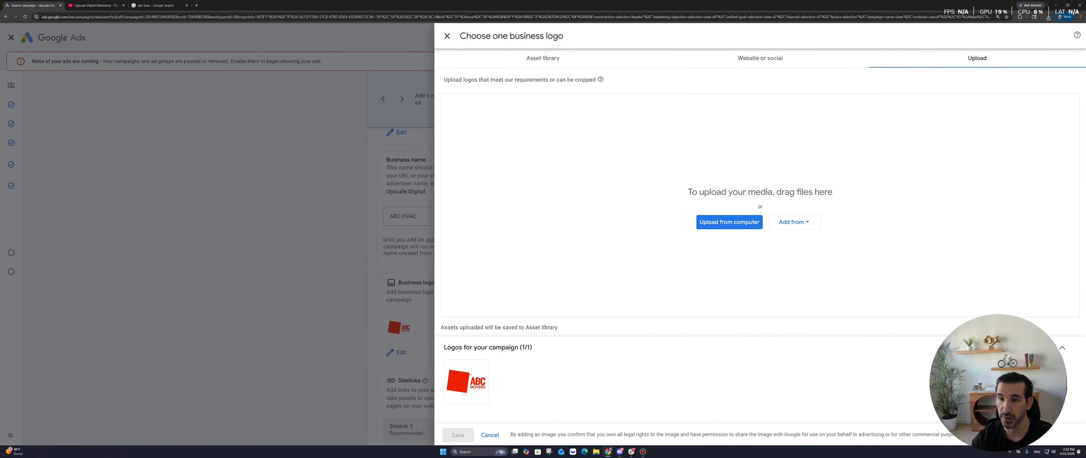
pyautogui.click(729, 222)
pyautogui.doubleClick(58, 49)
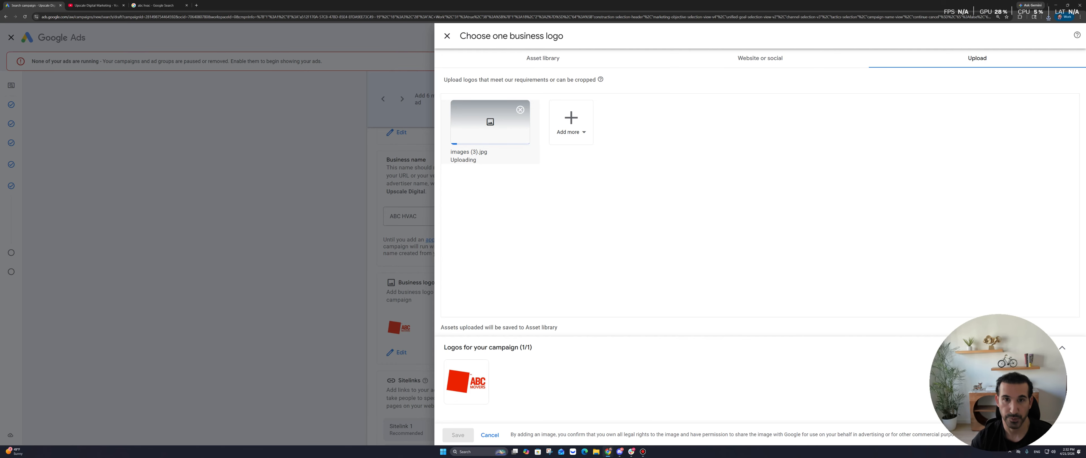
pyautogui.click(457, 435)
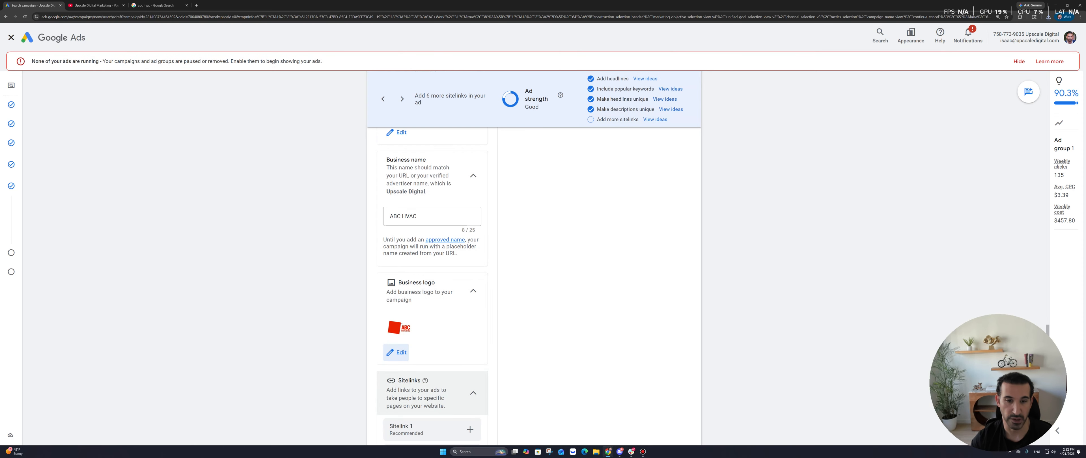
# Start creating the ad's sitelinks and set the first sitelink's text to "Get Free AC Quote"
pyautogui.scroll(-3, 432, 273)
pyautogui.scroll(-4, 431, 273)
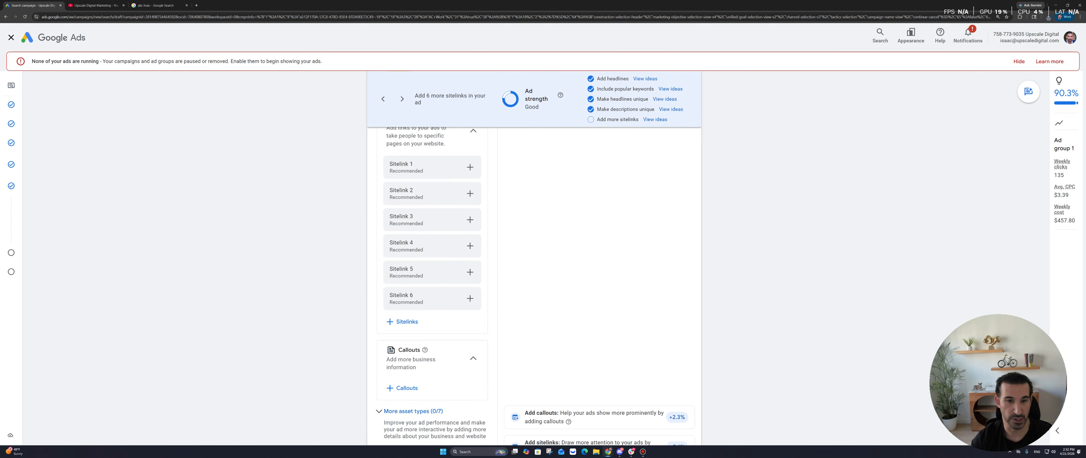
pyautogui.scroll(1, 431, 272)
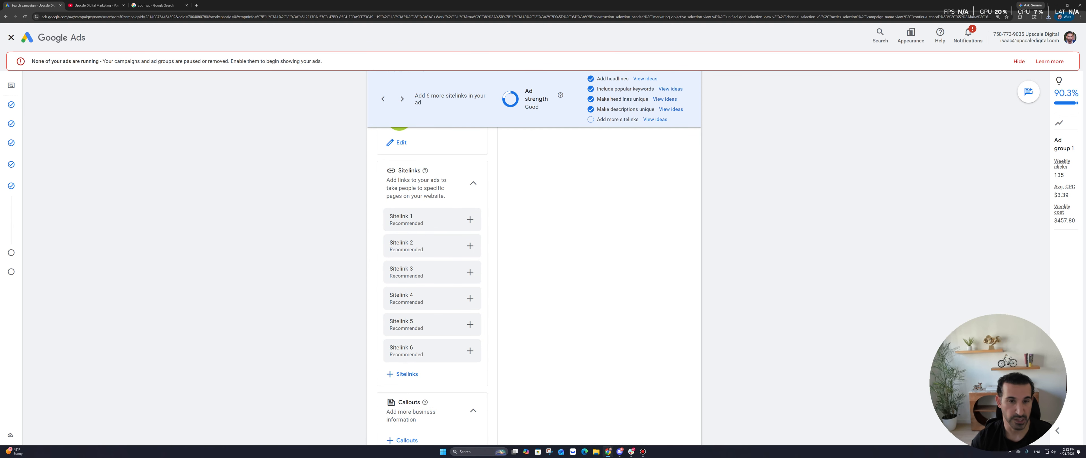
pyautogui.scroll(-3, 431, 273)
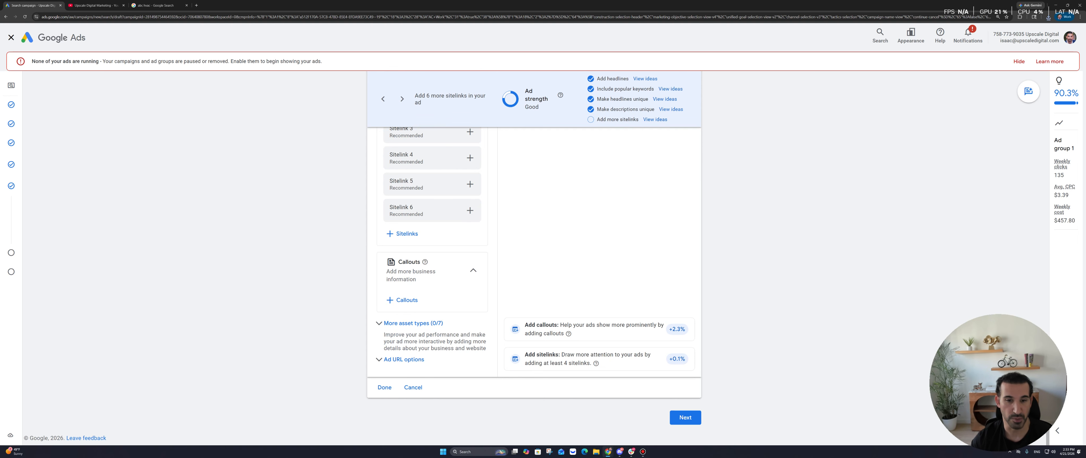
pyautogui.scroll(5, 431, 272)
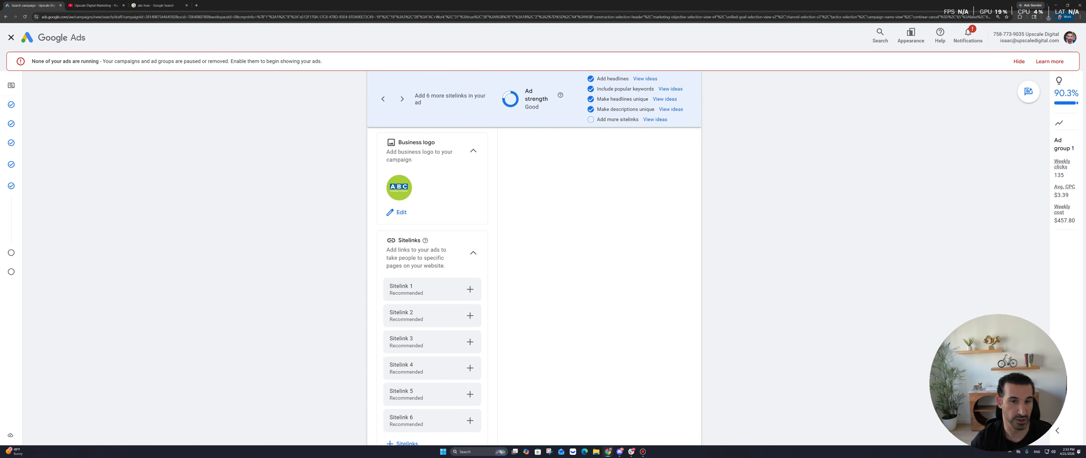
pyautogui.scroll(-2, 431, 272)
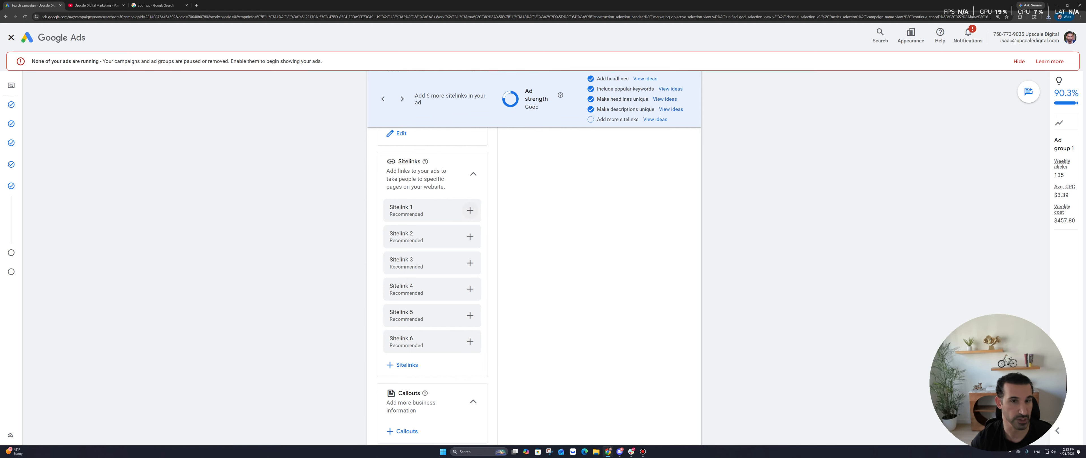
pyautogui.click(470, 210)
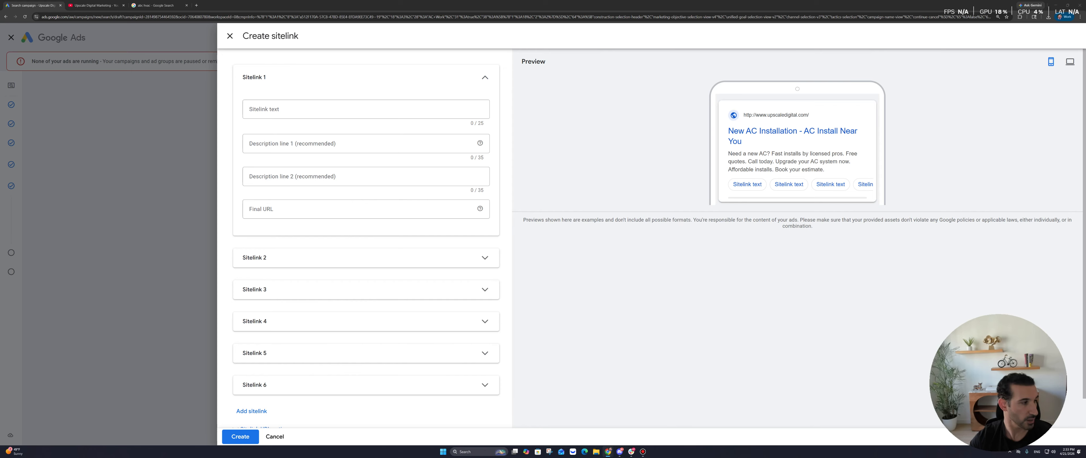
pyautogui.click(366, 109)
pyautogui.write('Get Free AC Quote')
# Set the second sitelink's text to "AC Installation Cost" and the third's to "Book AC Installation"
pyautogui.click(366, 257)
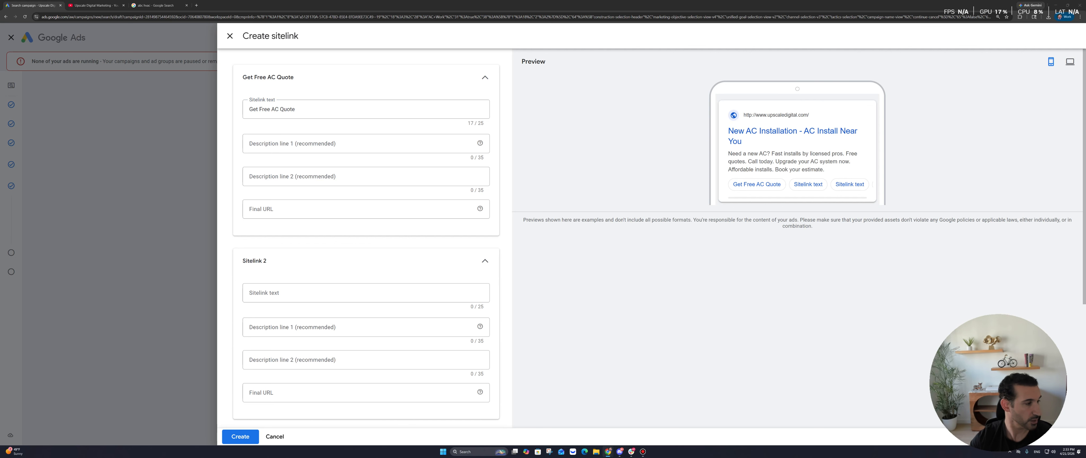
pyautogui.click(366, 292)
pyautogui.write('AC Installation Cost')
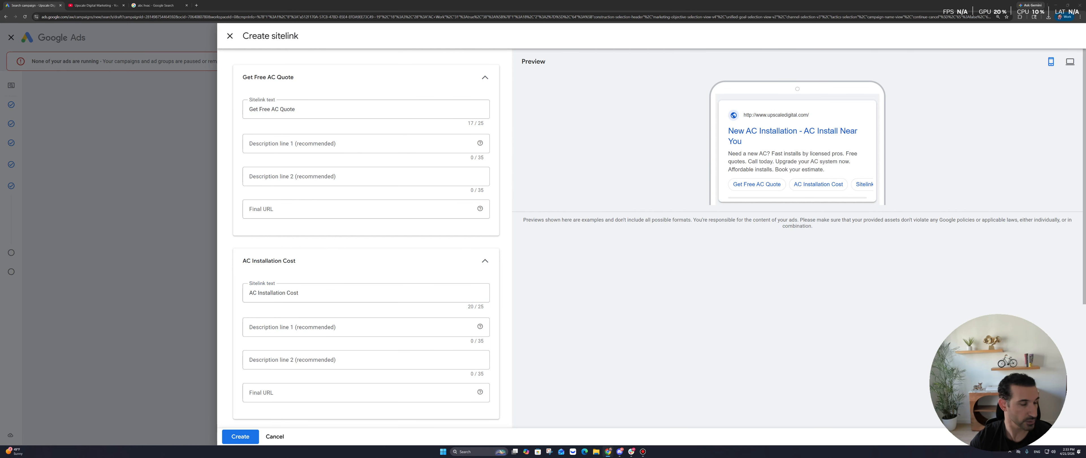
pyautogui.scroll(-5, 366, 303)
pyautogui.click(366, 286)
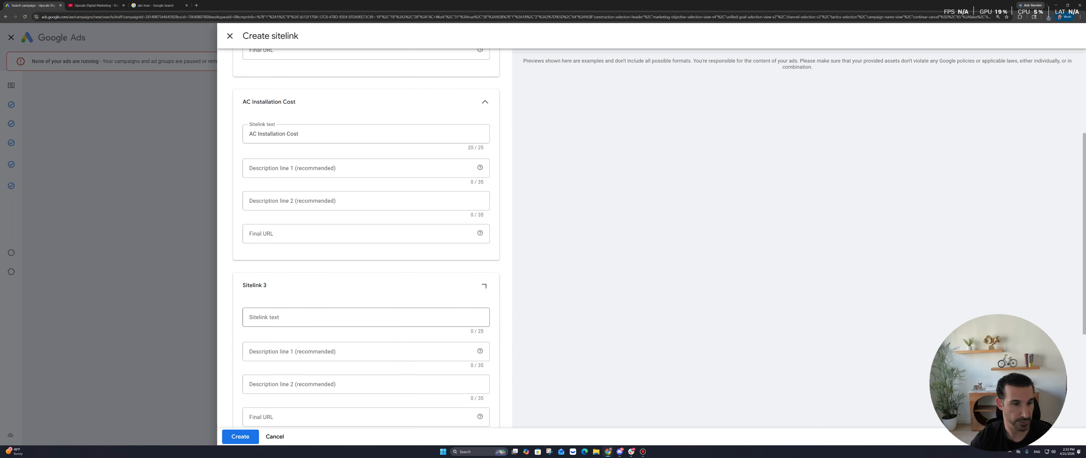
pyautogui.click(366, 317)
pyautogui.write('Book AC Installation')
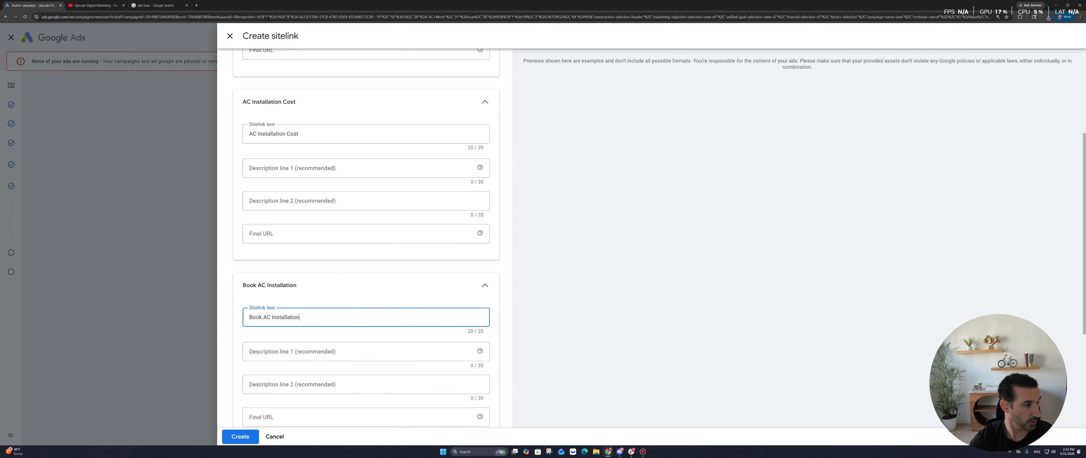
# Set the fourth sitelink's text to "Financing Options"
pyautogui.scroll(-6, 366, 292)
pyautogui.click(366, 292)
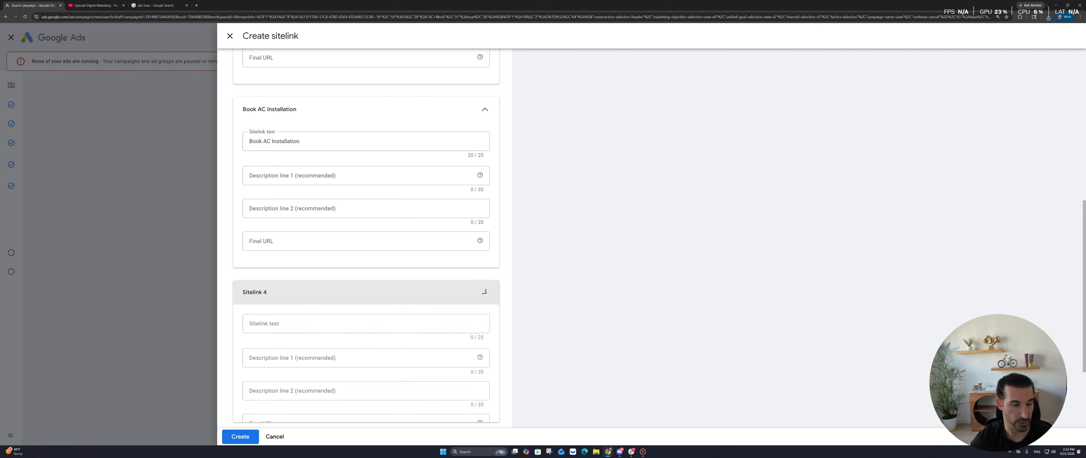
pyautogui.click(366, 323)
pyautogui.write('Financing Options')
# Enter "Get your AC installed today." as description line 1 of the Get Free AC Quote sitelink
pyautogui.scroll(9, 365, 232)
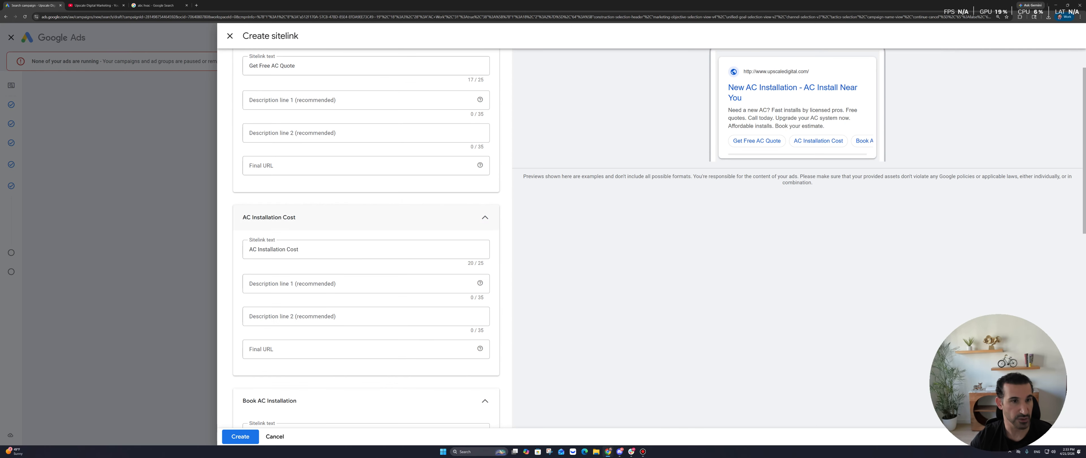
pyautogui.scroll(2, 366, 166)
pyautogui.click(366, 143)
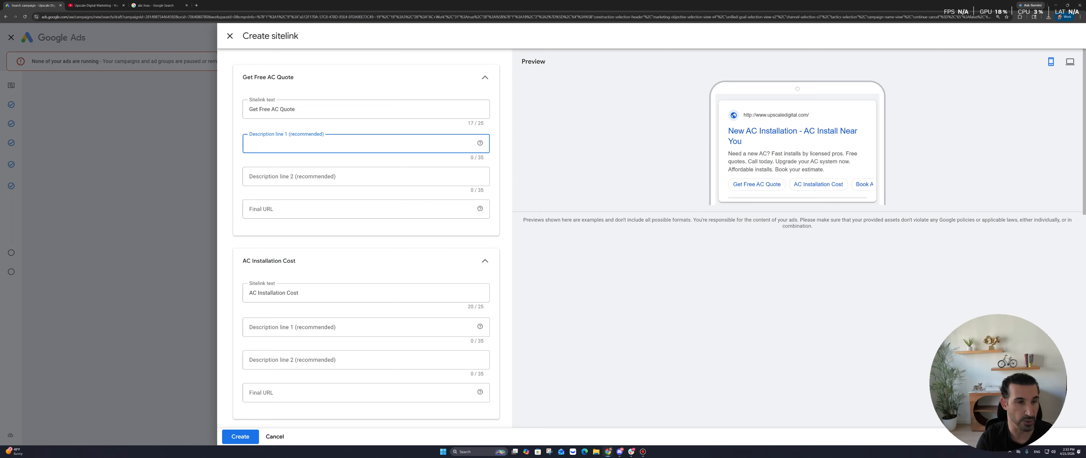
pyautogui.write('Get your AC')
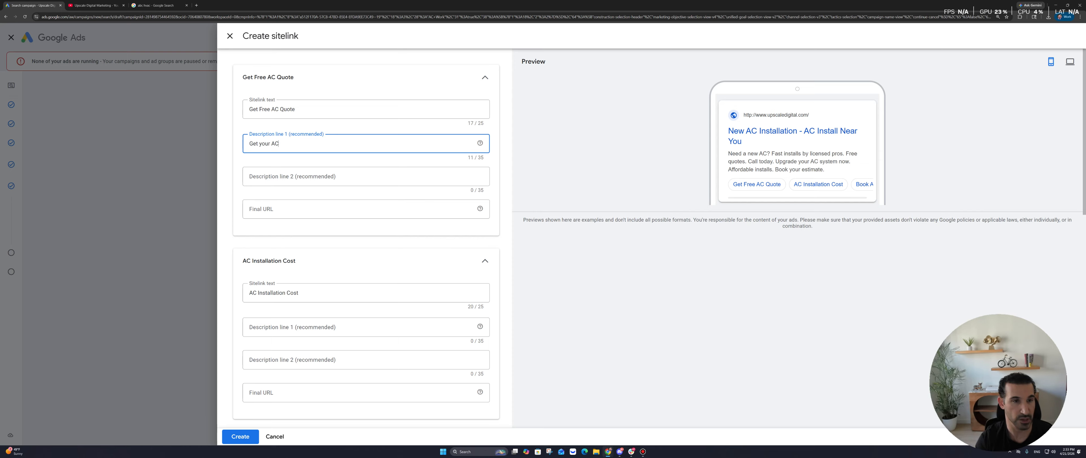
pyautogui.write(' installed')
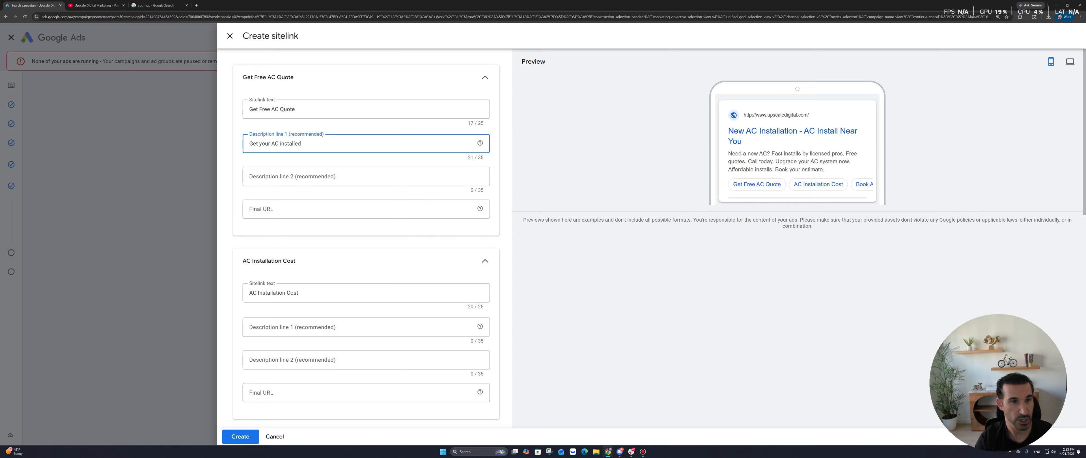
pyautogui.write(' in a matter of hou')
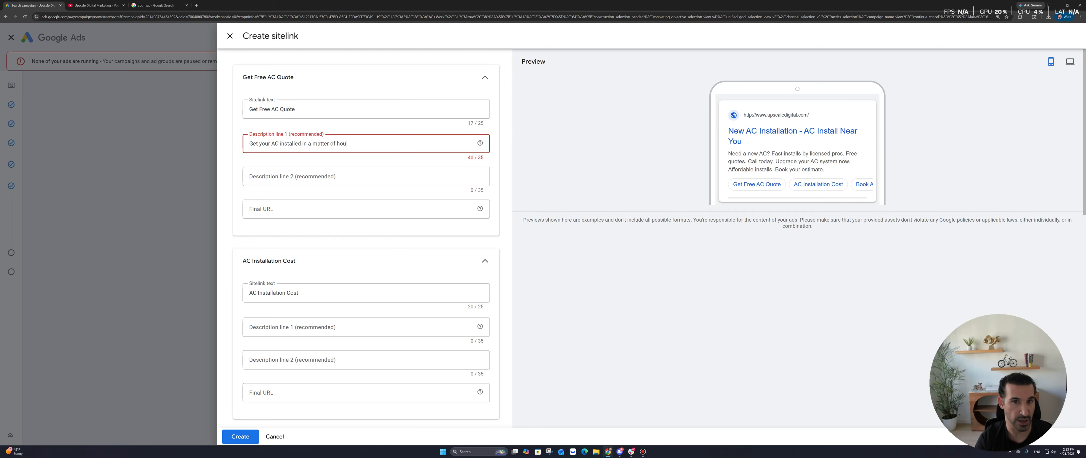
pyautogui.press('BackSpace')
pyautogui.press('BackSpace')
pyautogui.press('BackSpace')
pyautogui.press('BackSpace')
pyautogui.press('BackSpace')
pyautogui.press('BackSpace')
pyautogui.press('BackSpace')
pyautogui.press('BackSpace')
pyautogui.press('BackSpace')
pyautogui.press('BackSpace')
pyautogui.press('BackSpace')
pyautogui.press('BackSpace')
pyautogui.press('BackSpace')
pyautogui.press('BackSpace')
pyautogui.press('BackSpace')
pyautogui.press('BackSpace')
pyautogui.press('BackSpace')
pyautogui.press('BackSpace')
pyautogui.press('BackSpace')
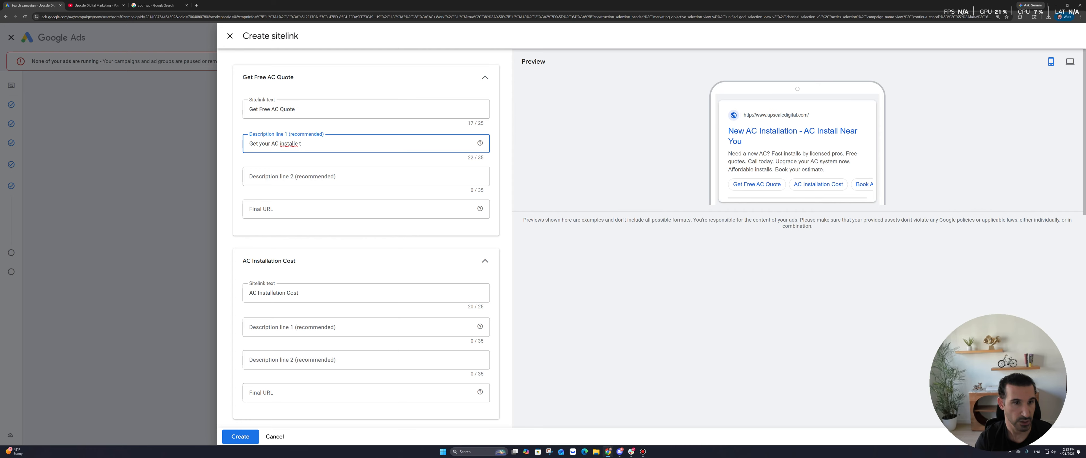
pyautogui.write('today.')
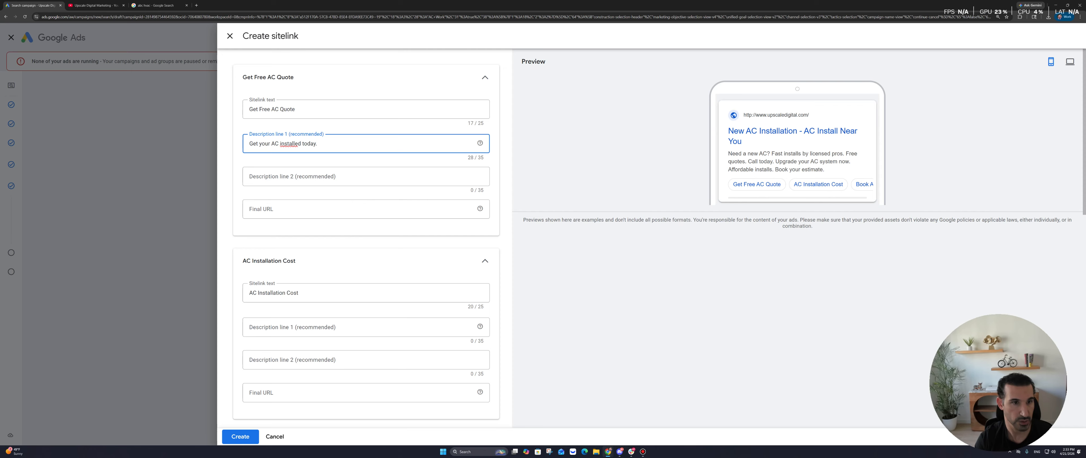
pyautogui.press('BackSpace')
pyautogui.press('BackSpace')
pyautogui.press('BackSpace')
pyautogui.press('BackSpace')
pyautogui.press('BackSpace')
pyautogui.press('BackSpace')
pyautogui.write('today.')
pyautogui.press('Tab')
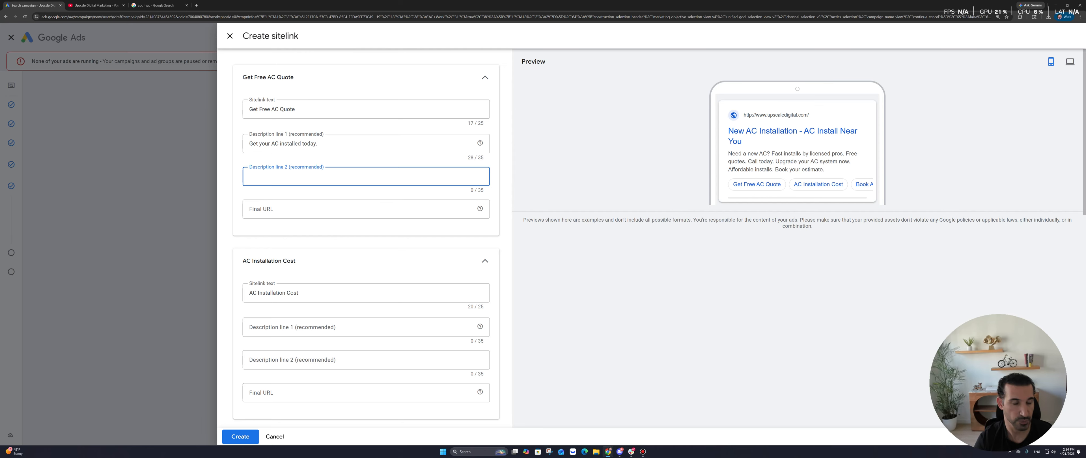
pyautogui.write('At your home')
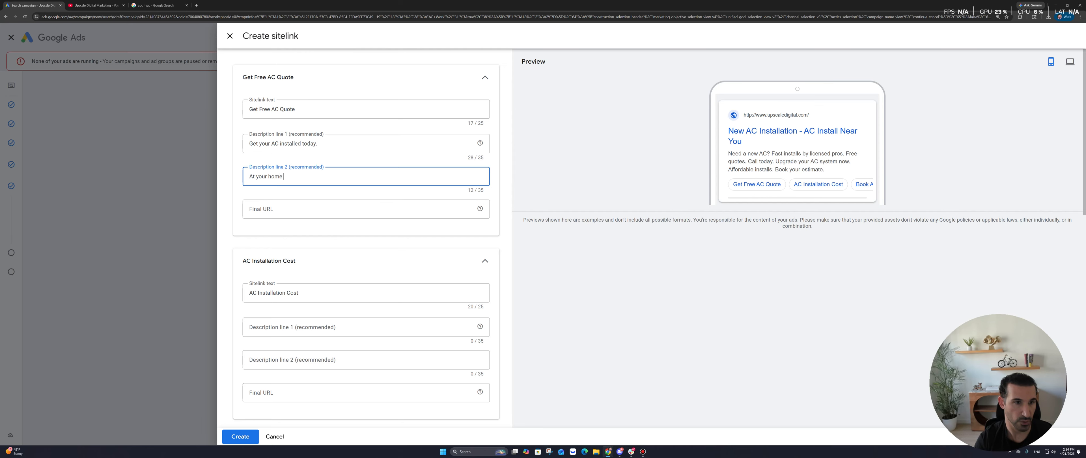
pyautogui.write(' in 4 hours.')
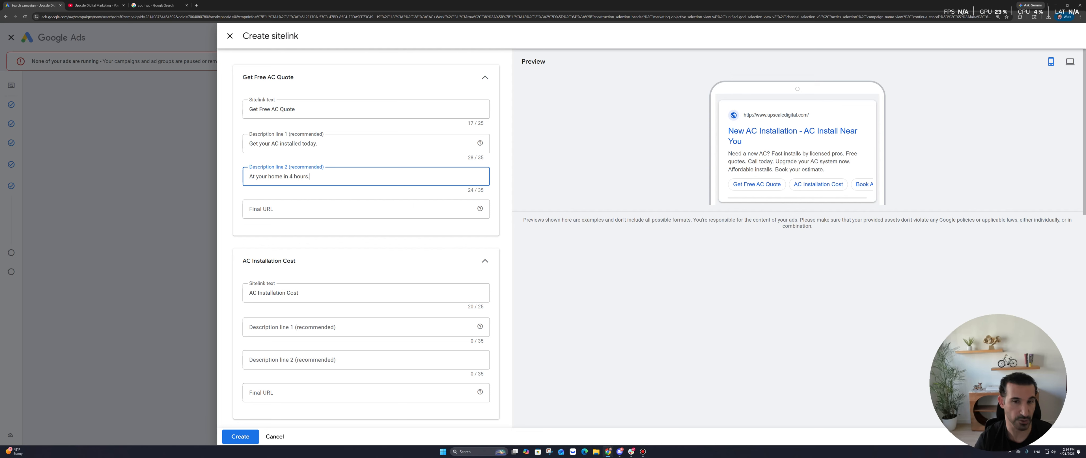
pyautogui.press('Tab')
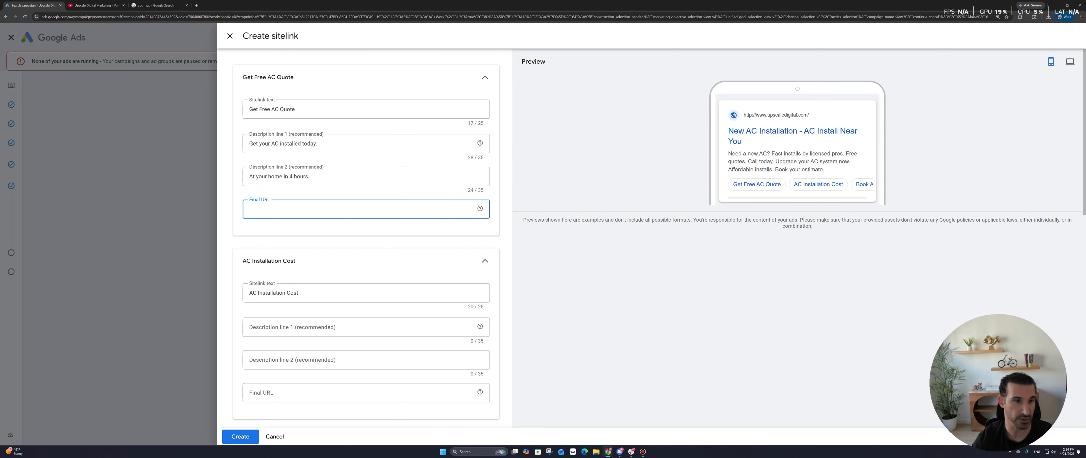
pyautogui.write('https://')
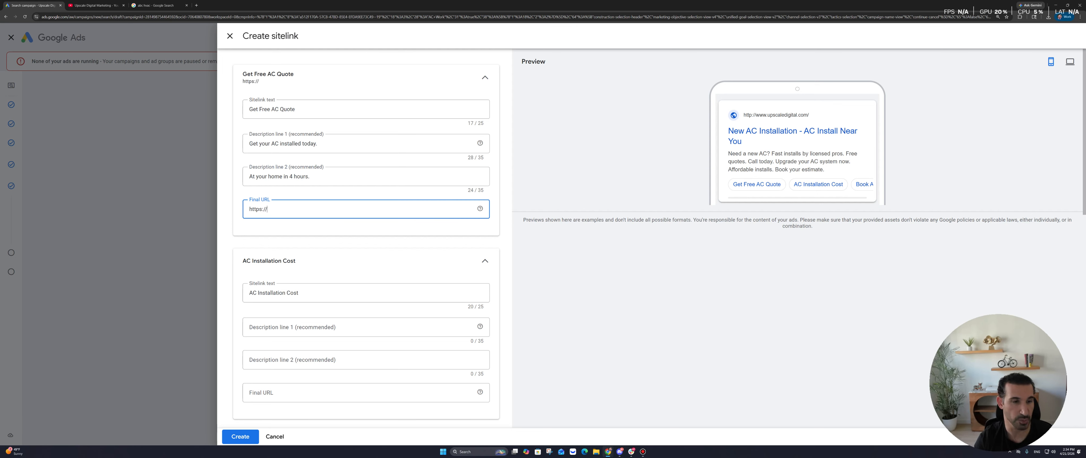
pyautogui.write('abchvac.co')
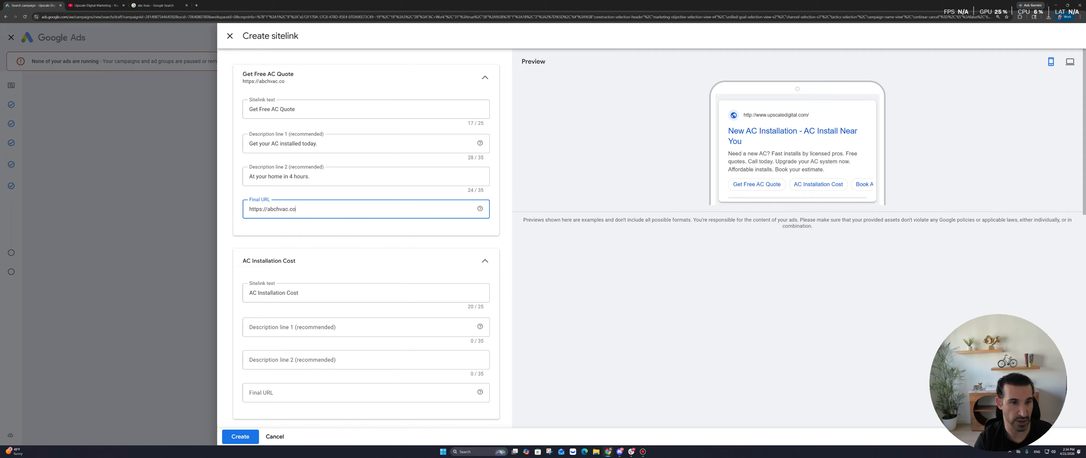
pyautogui.write('m/free-quote')
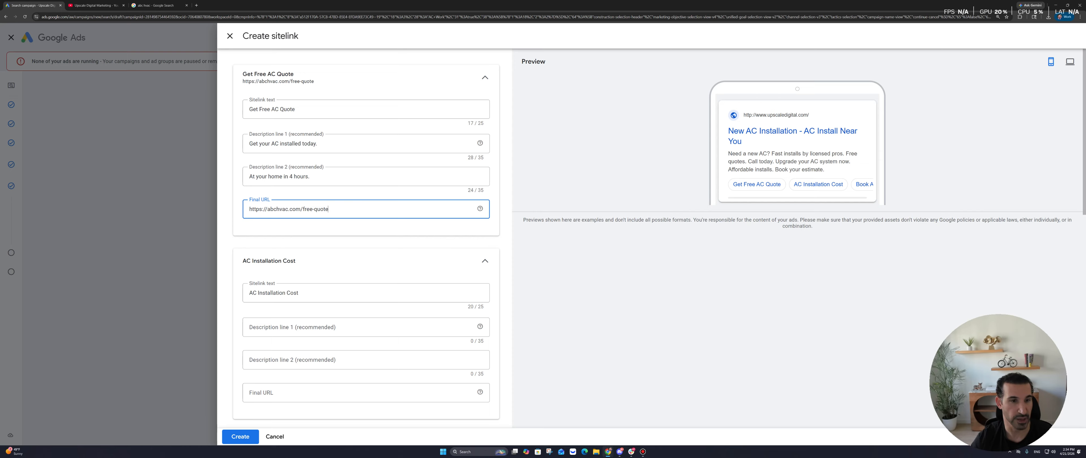
pyautogui.hotkey('ctrl', 'shift', 'Left')
pyautogui.hotkey('ctrl', 'shift', 'Left')
pyautogui.hotkey('ctrl', 'shift', 'Left')
pyautogui.hotkey('ctrl', 'shift', 'Left')
pyautogui.hotkey('ctrl', 'c')
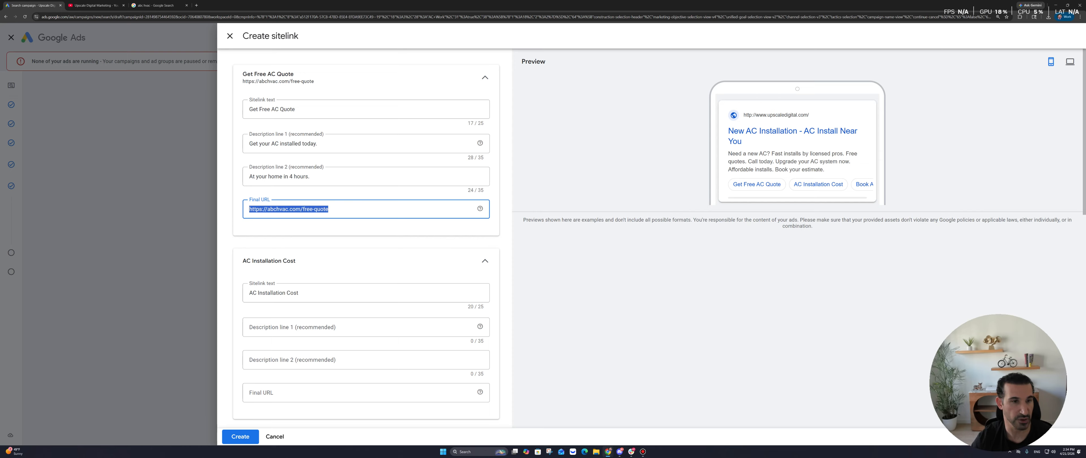
pyautogui.click(366, 393)
pyautogui.hotkey('ctrl', 'v')
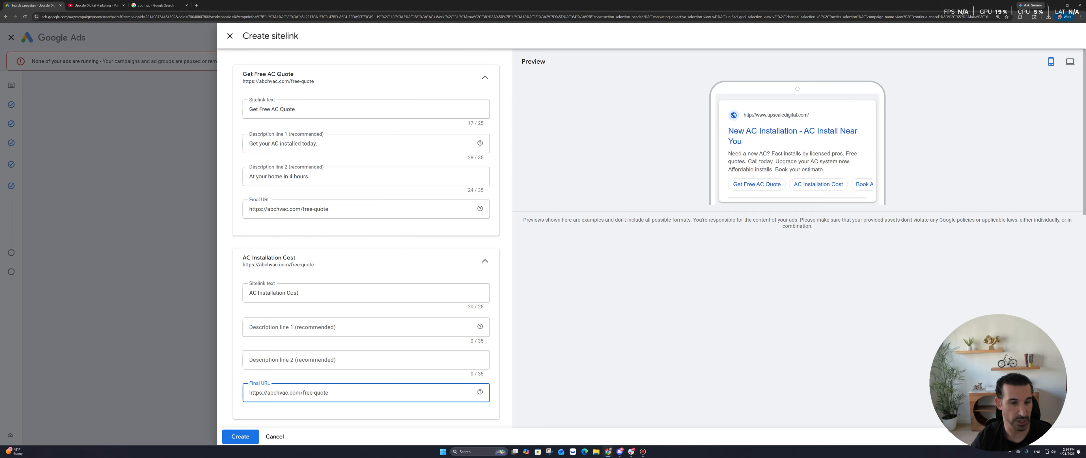
pyautogui.hotkey('ctrl', 'shift', 'Left')
pyautogui.hotkey('ctrl', 'shift', 'Left')
pyautogui.write('ac-installation-cost')
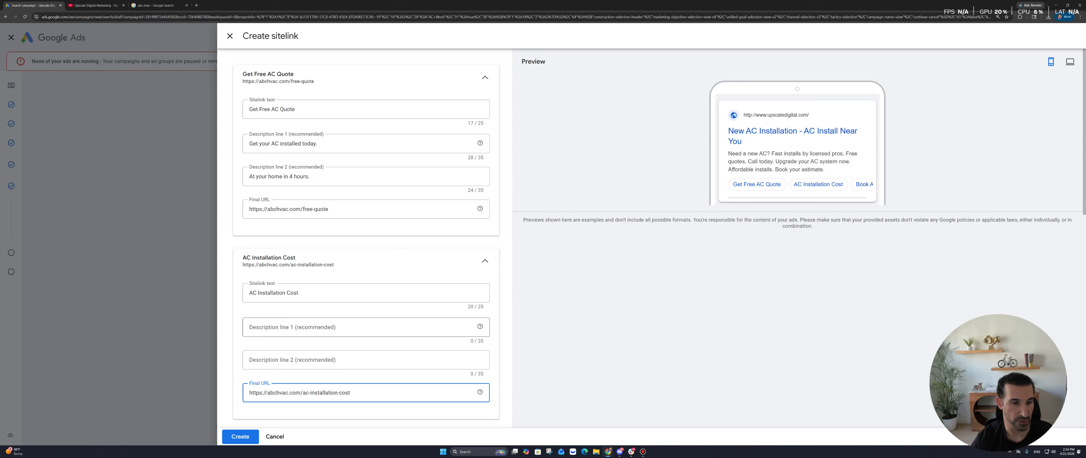
# Enter "Affordable AC installation cost." as description line 1 of the AC Installation Cost sitelink
pyautogui.click(366, 327)
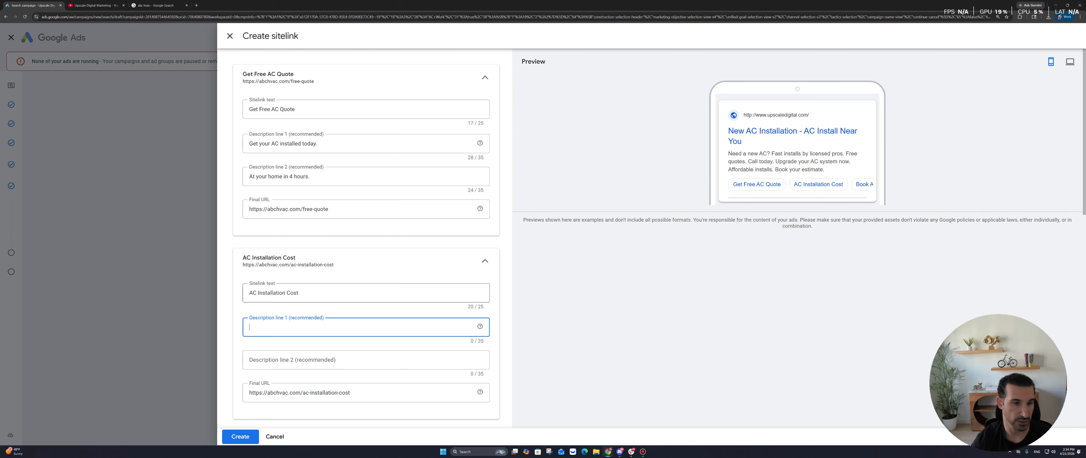
pyautogui.moveTo(309, 392)
pyautogui.mouseDown()
pyautogui.moveTo(352, 393)
pyautogui.moveTo(300, 392)
pyautogui.mouseUp()
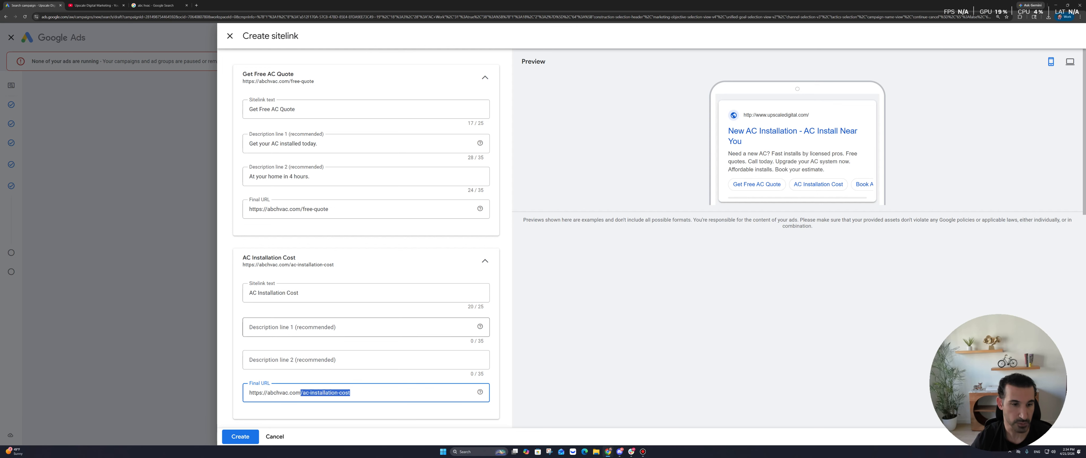
pyautogui.click(296, 328)
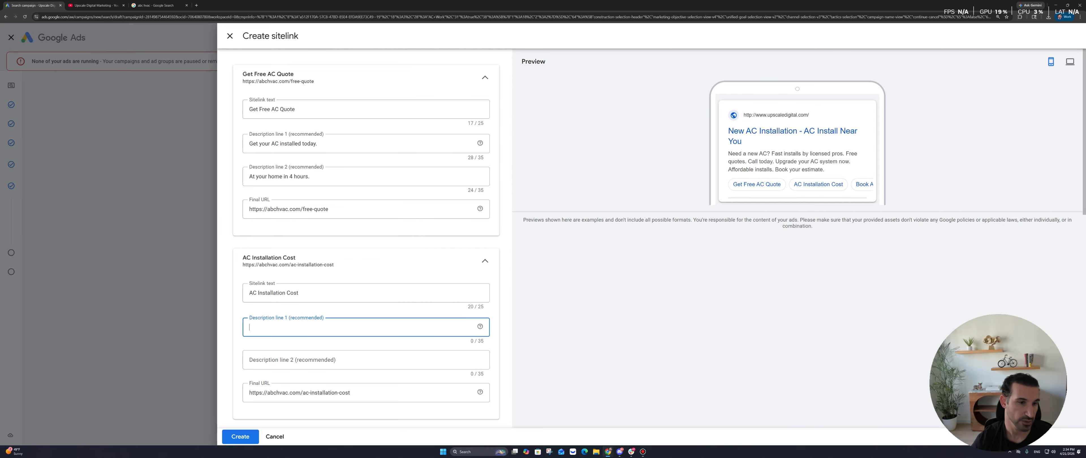
pyautogui.scroll(-3, 366, 236)
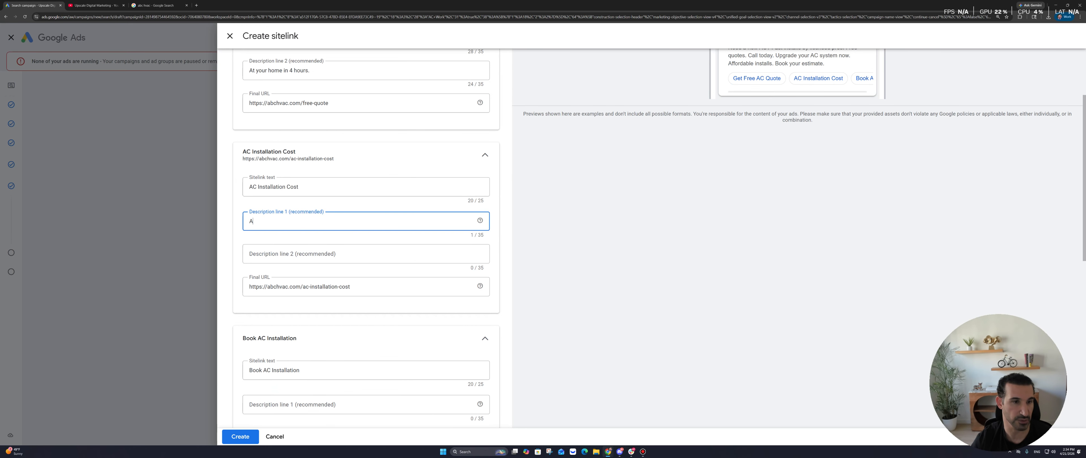
pyautogui.press('BackSpace')
pyautogui.write('affor')
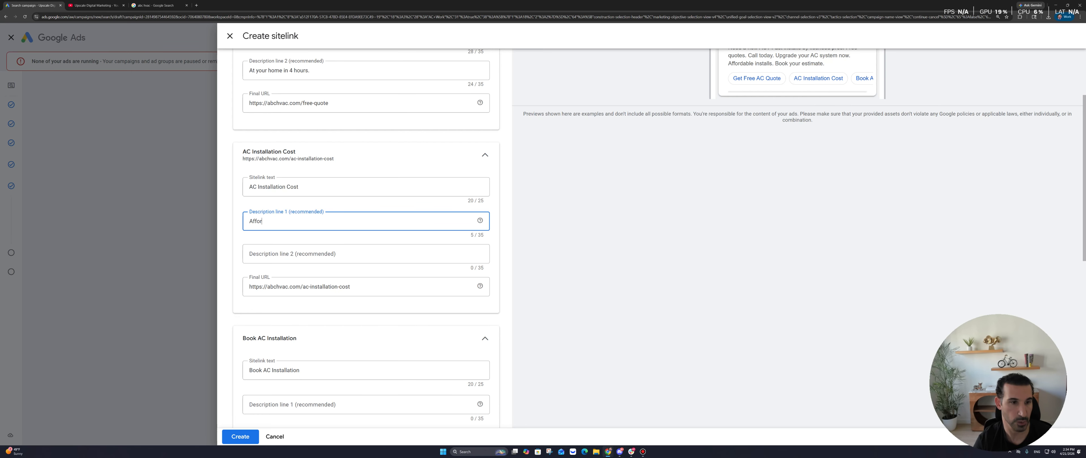
pyautogui.write('dable AC installation cost.')
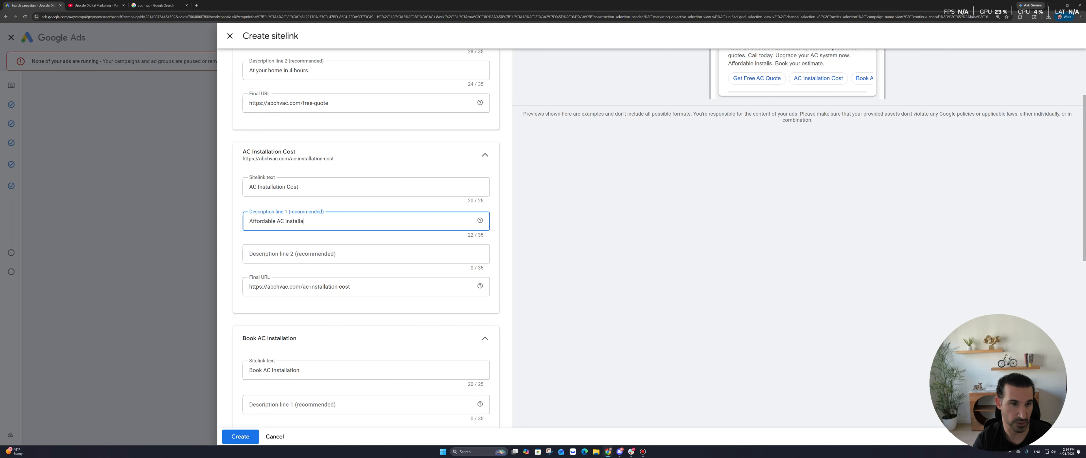
# Enter "We're highly affordable." as description line 2 of the AC Installation Cost sitelink
pyautogui.press('Tab')
pyautogui.press('Tab')
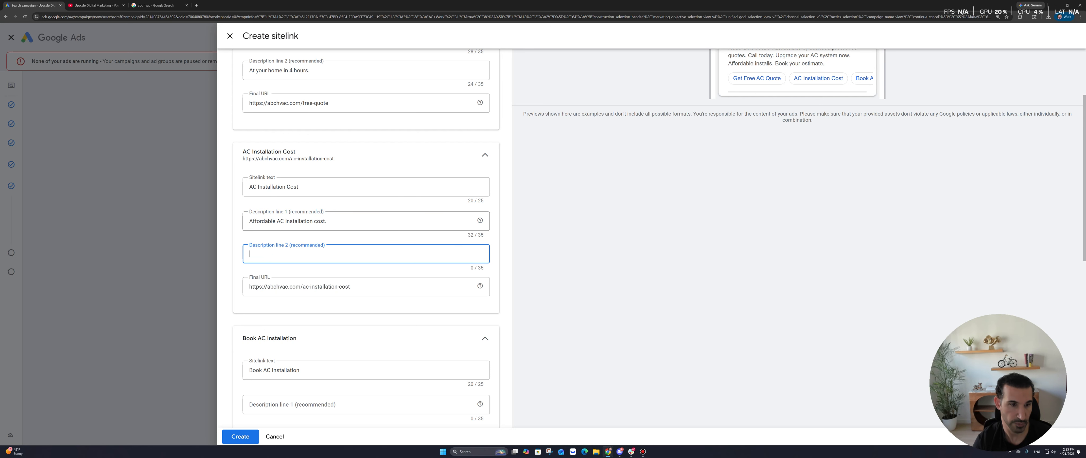
pyautogui.write("We're high")
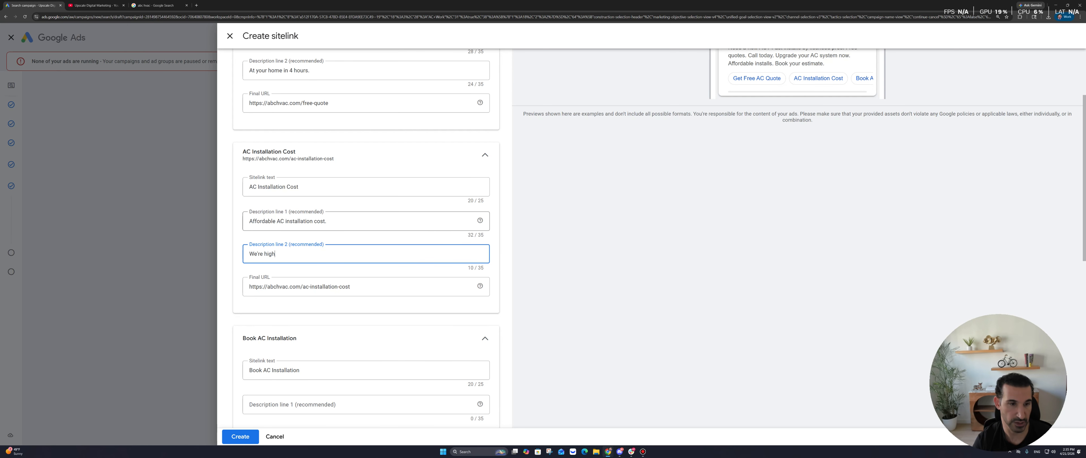
pyautogui.write('ly affordable.')
# Enter "Book your AC install today." as description line 1 of the Book AC Installation sitelink
pyautogui.scroll(-5, 337, 221)
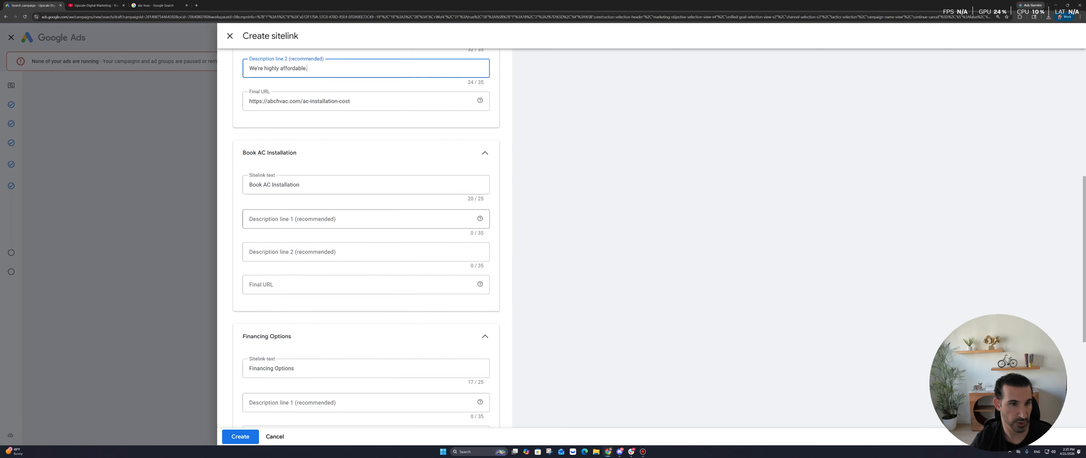
pyautogui.click(338, 219)
pyautogui.write('Bo')
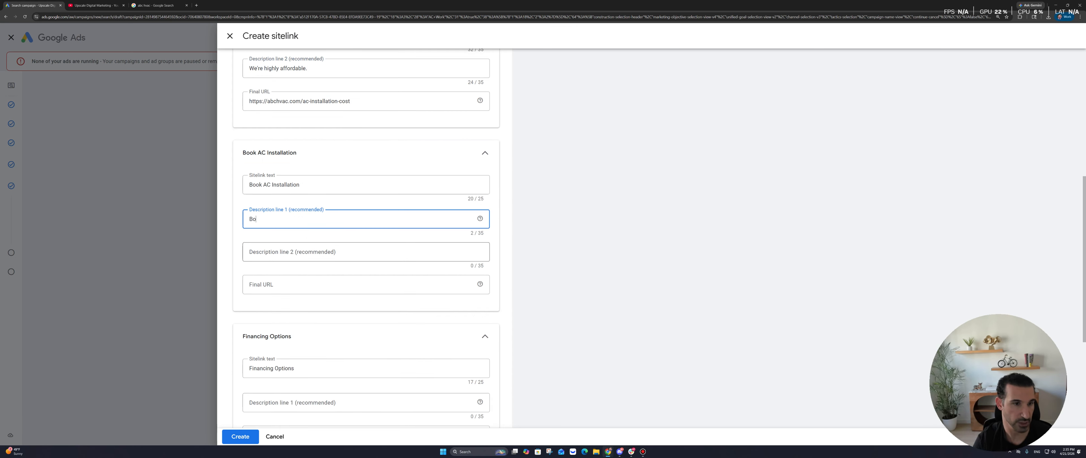
pyautogui.write('ok your AC instalaltion')
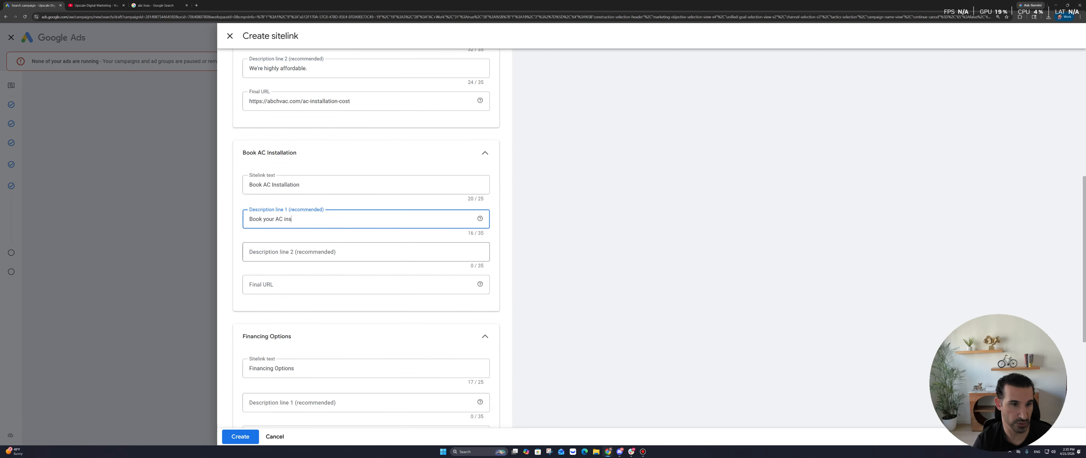
pyautogui.press('BackSpace')
pyautogui.press('BackSpace')
pyautogui.press('BackSpace')
pyautogui.press('BackSpace')
pyautogui.press('BackSpace')
pyautogui.press('BackSpace')
pyautogui.press('BackSpace')
pyautogui.press('BackSpace')
pyautogui.write('all stoday.')
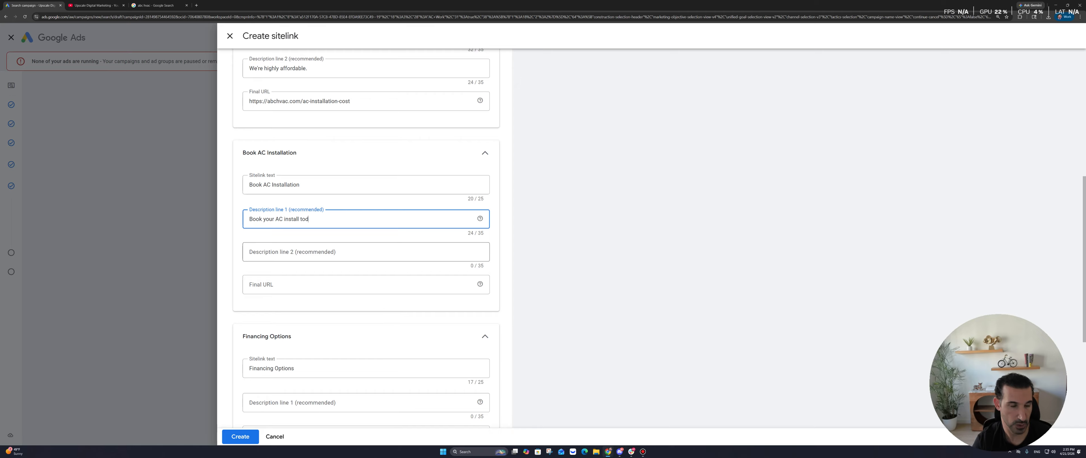
# Enter "Get $100 off, limited time." as description line 2 of the Book AC Installation sitelink
pyautogui.press('Tab')
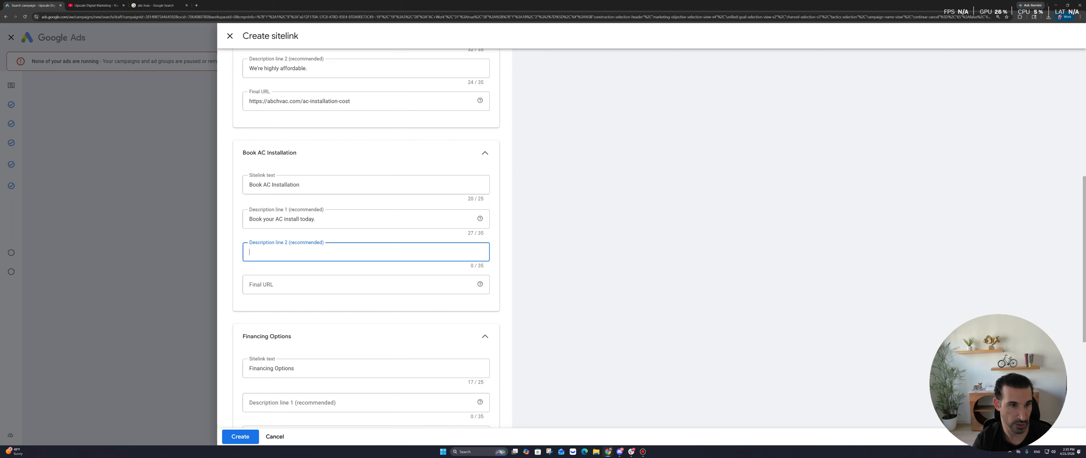
pyautogui.write('Get $10')
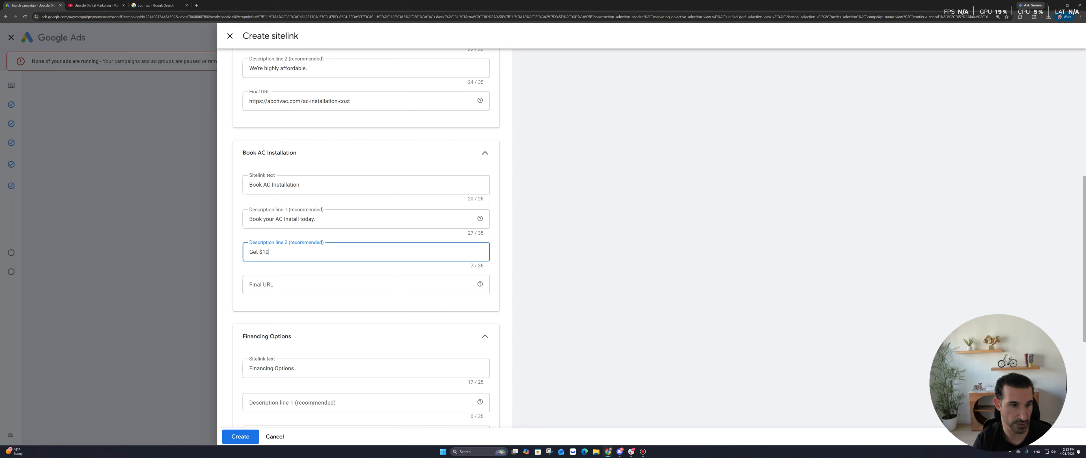
pyautogui.write('0 off, limited time.')
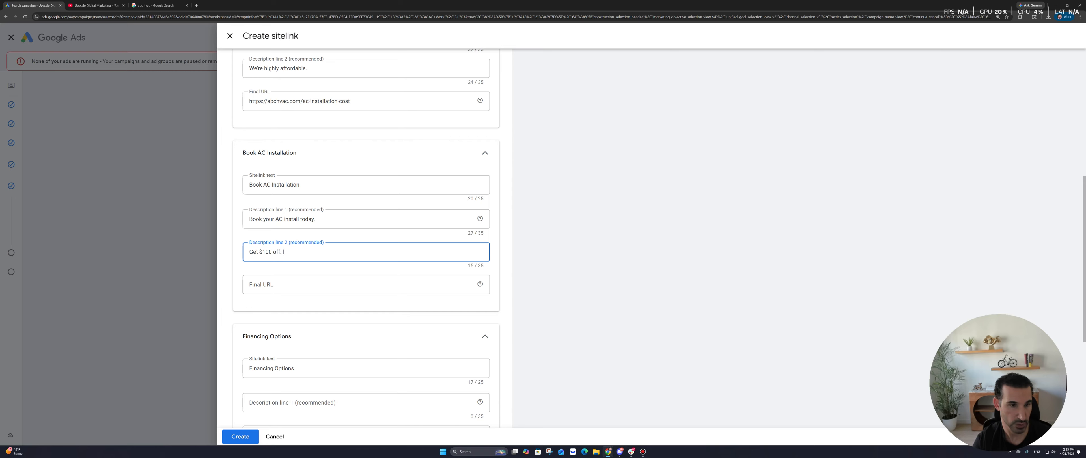
pyautogui.press('Tab')
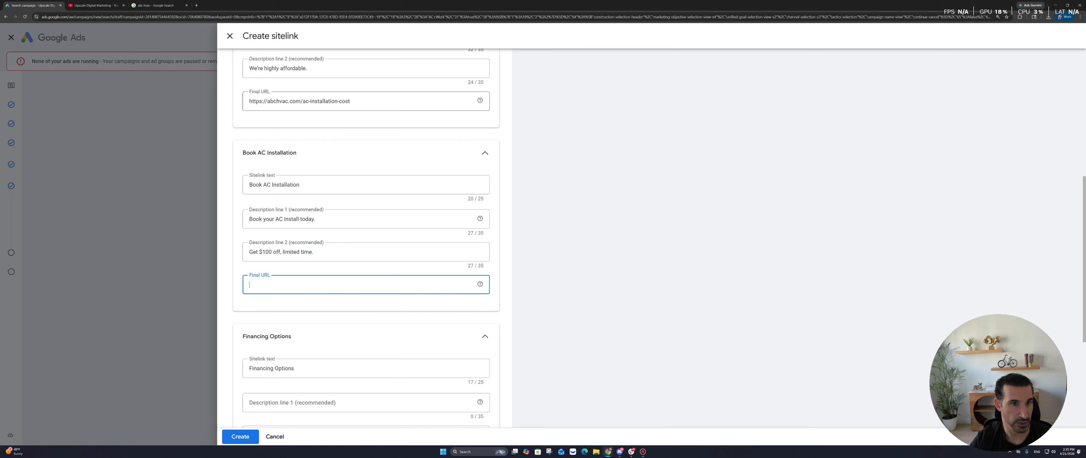
pyautogui.moveTo(357, 101); pyautogui.dragTo(247, 101)
pyautogui.hotkey('ctrl', 'c')
pyautogui.click(303, 285)
pyautogui.hotkey('ctrl', 'v')
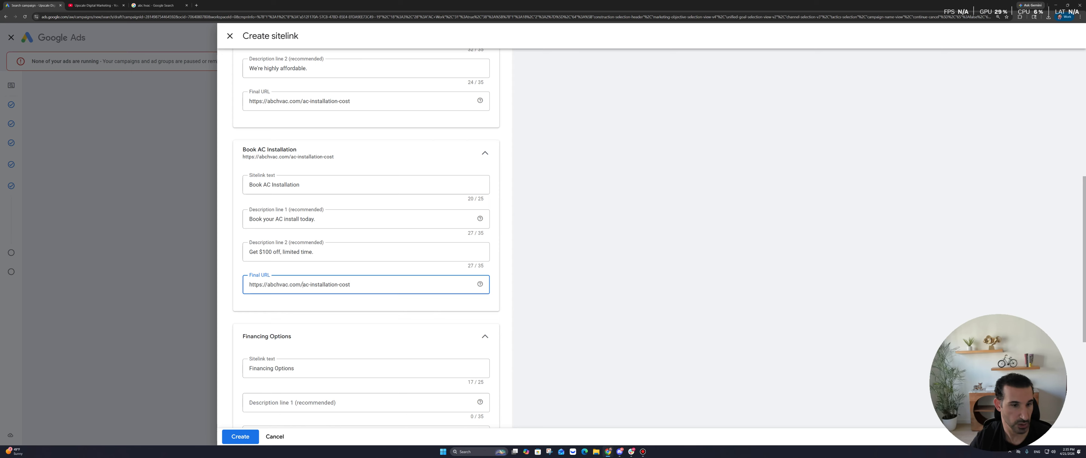
pyautogui.hotkey('shift', 'End')
pyautogui.write('book-ac-')
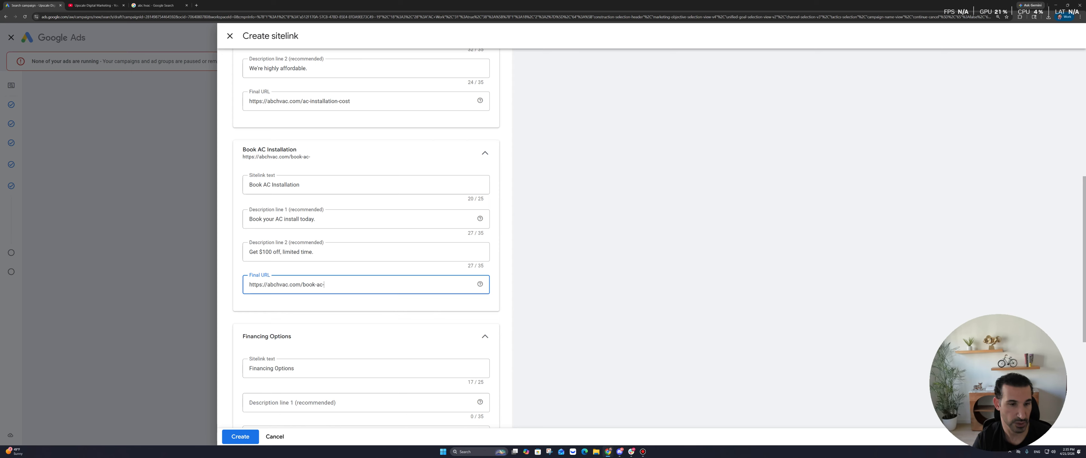
pyautogui.write('install')
pyautogui.scroll(-3, 366, 236)
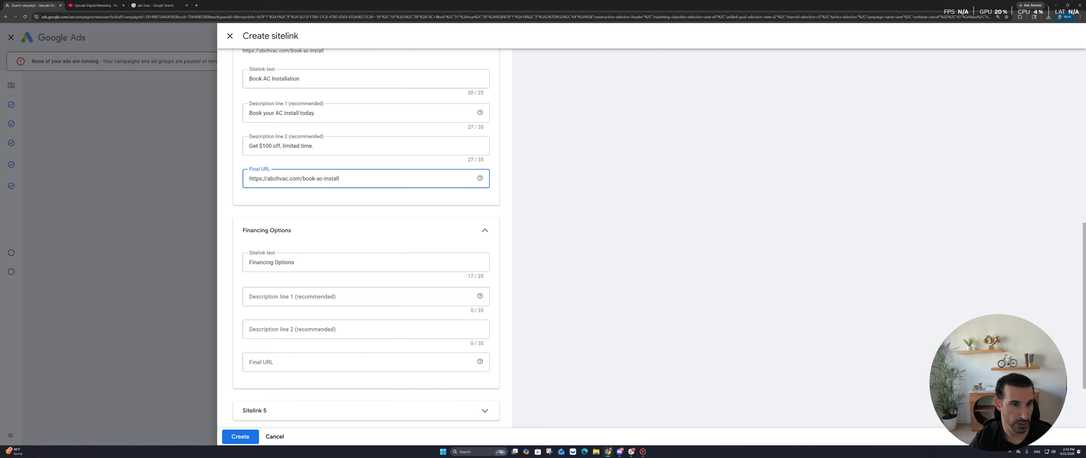
pyautogui.hotkey('ctrl', 'a')
pyautogui.hotkey('ctrl', 'c')
pyautogui.click(366, 362)
pyautogui.hotkey('ctrl', 'v')
pyautogui.moveTo(340, 362); pyautogui.dragTo(303, 362)
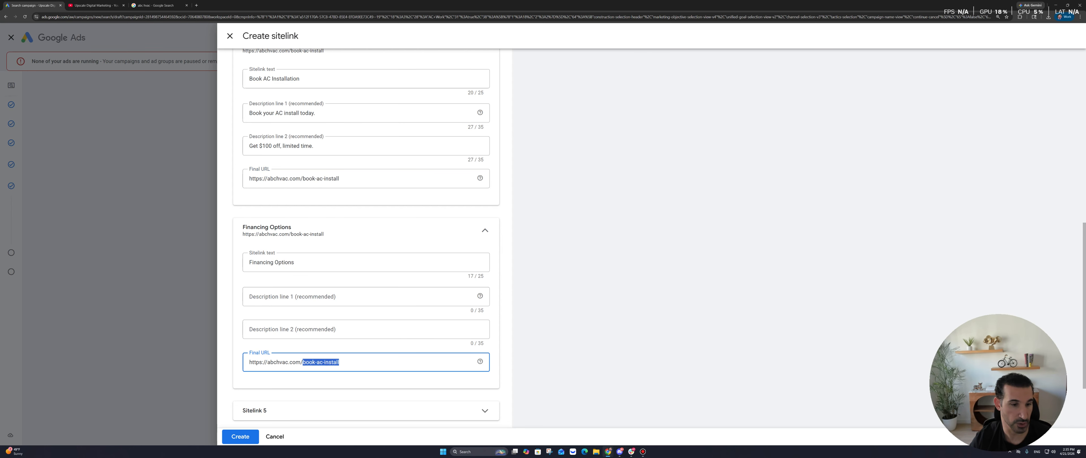
pyautogui.write('financing')
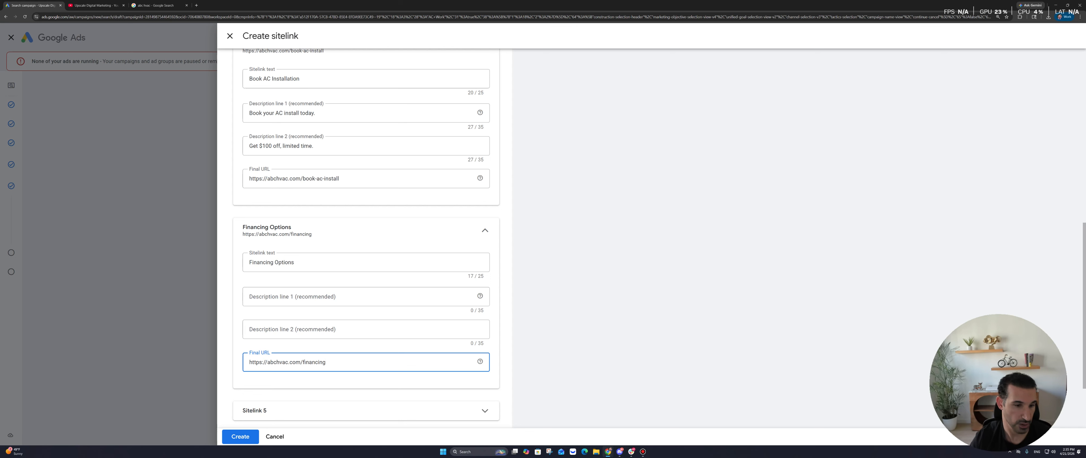
# Enter "Financing options available." as description line 1 of the Financing Options sitelink
pyautogui.click(366, 296)
pyautogui.write('G')
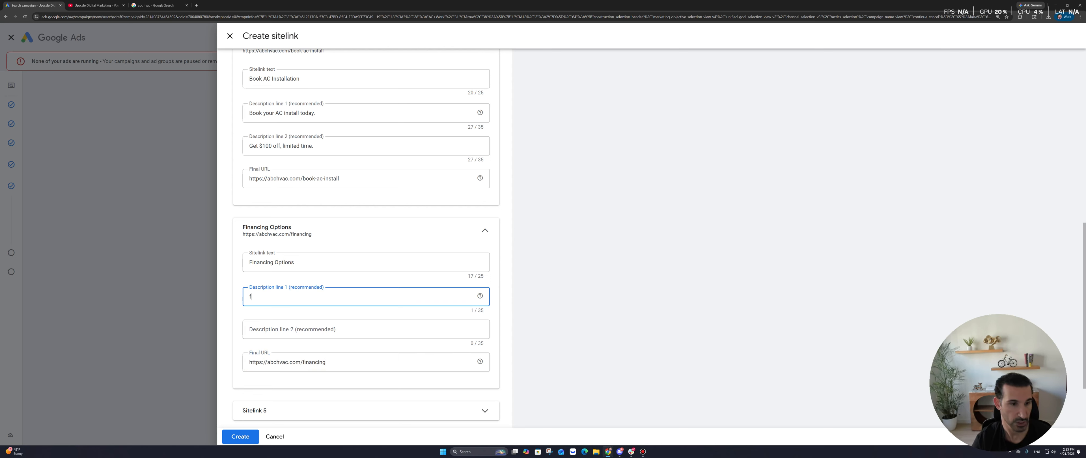
pyautogui.write('iun')
pyautogui.write('ancin')
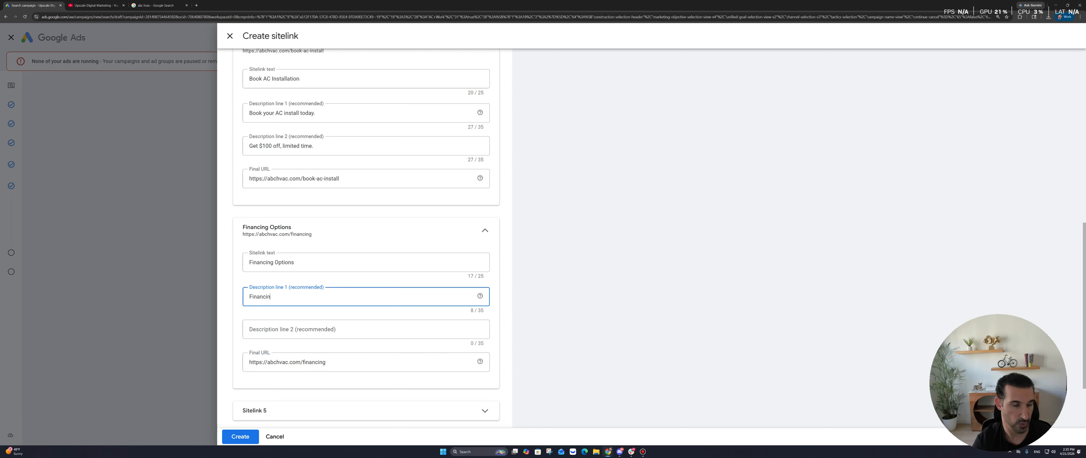
pyautogui.write('g optiond')
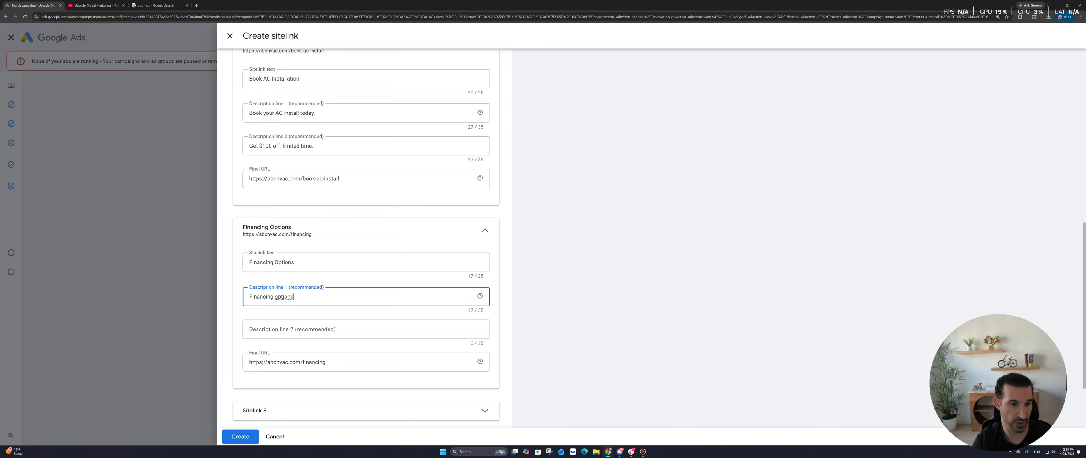
pyautogui.press('BackSpace')
pyautogui.write('s available.e')
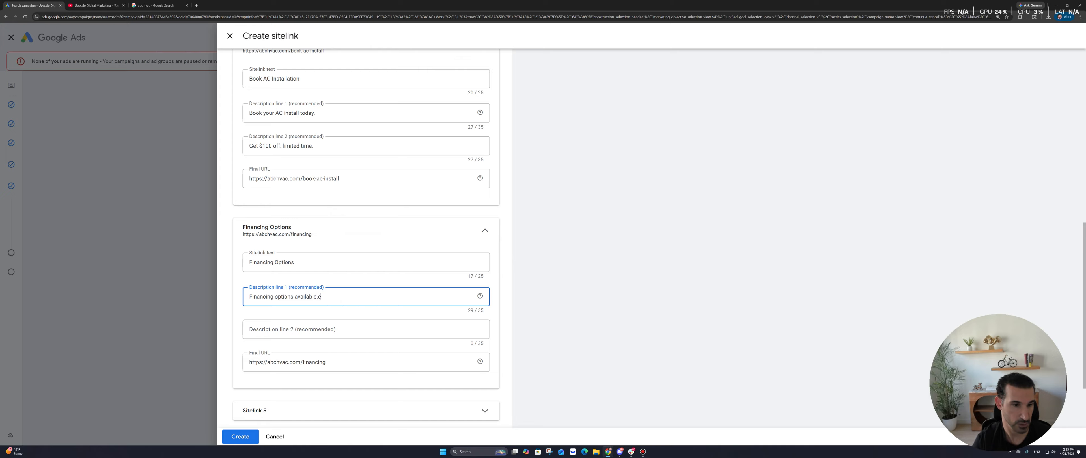
# Give the Financing Options sitelink the second description "Flexible terms. Apply now." and create the four sitelinks
pyautogui.click(366, 329)
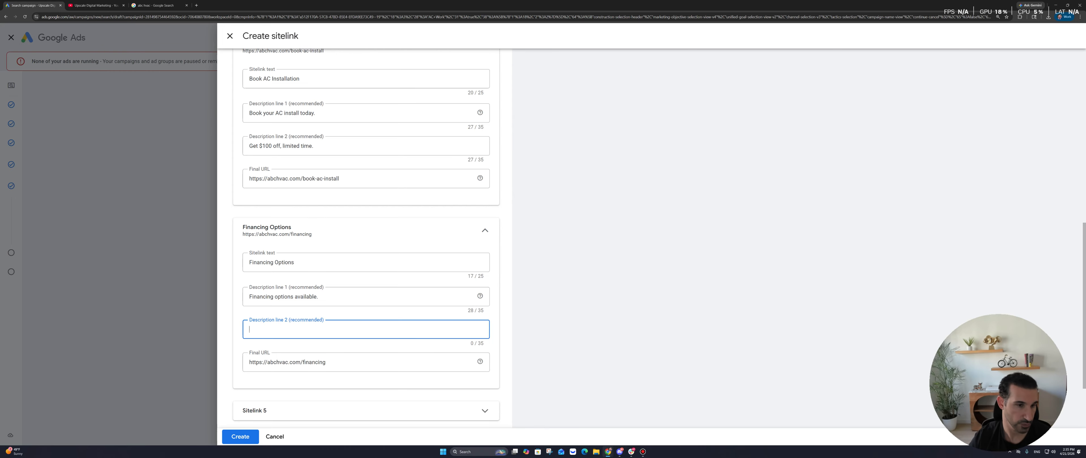
pyautogui.write('Fle')
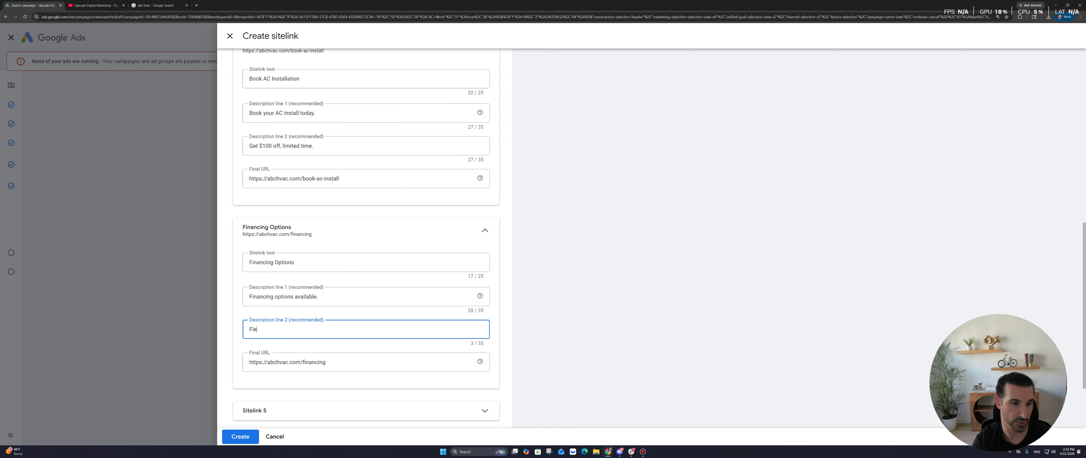
pyautogui.write('xible terms. ')
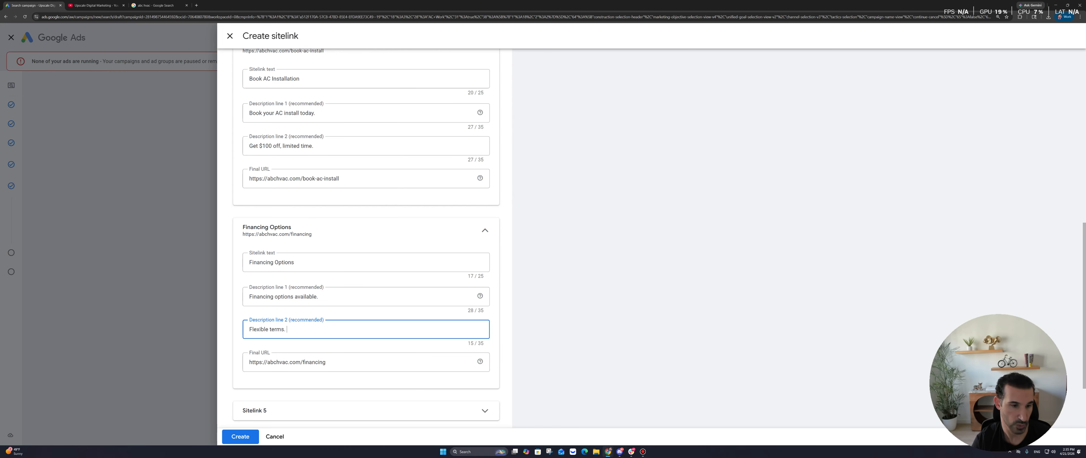
pyautogui.write('Apply now.')
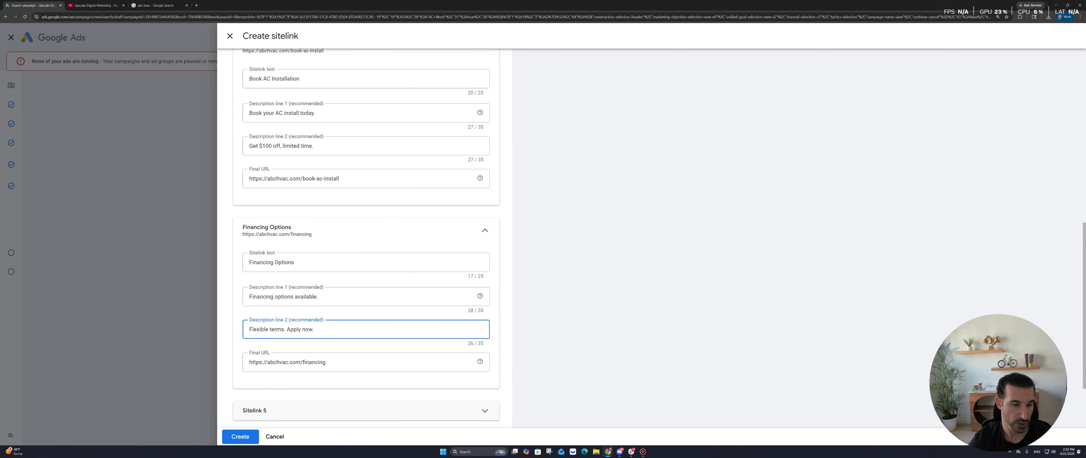
pyautogui.click(240, 436)
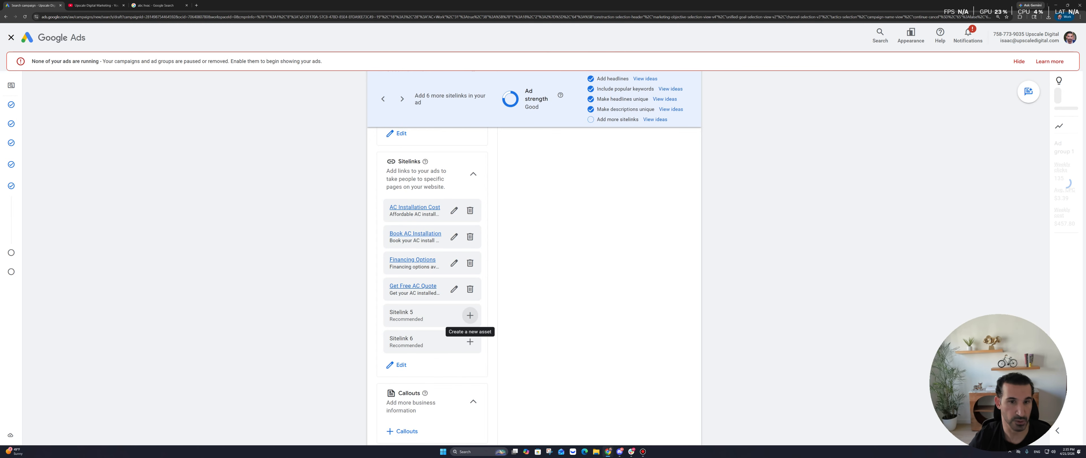
pyautogui.scroll(15, 470, 315)
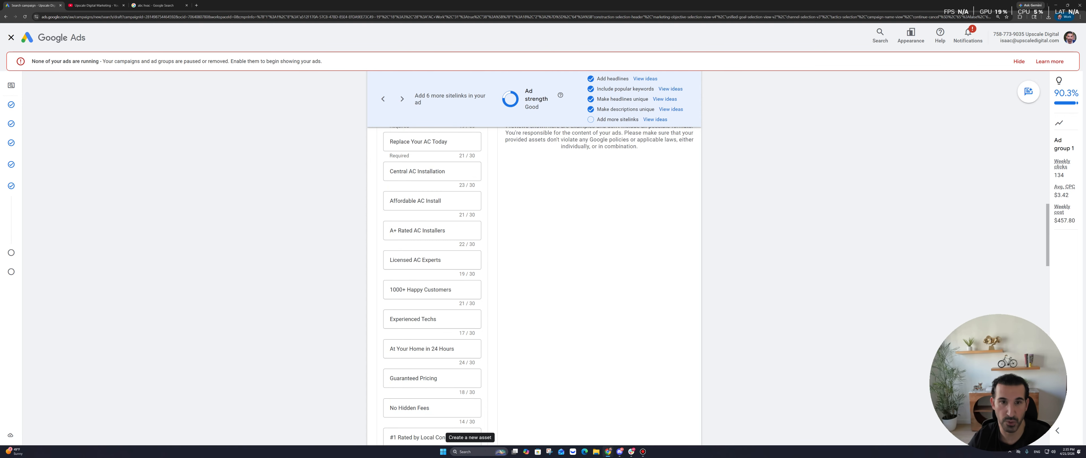
pyautogui.scroll(8, 534, 258)
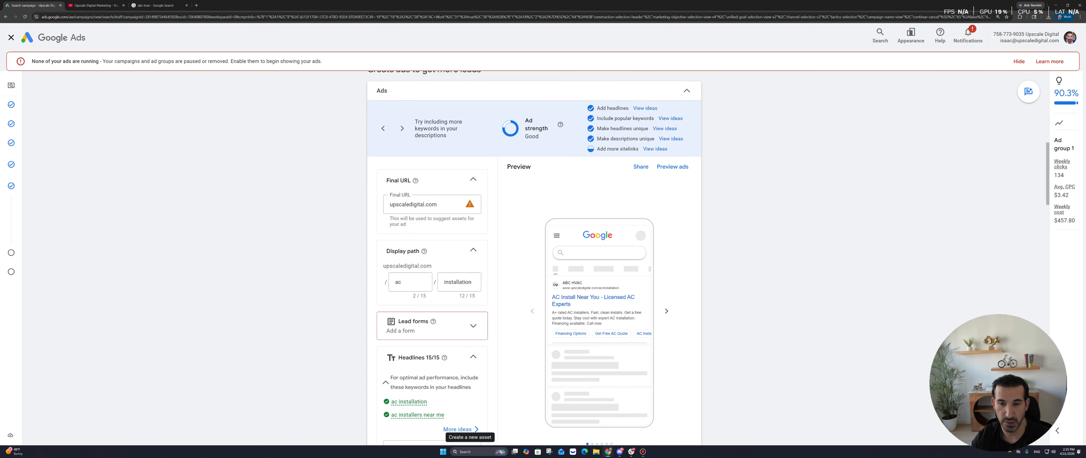
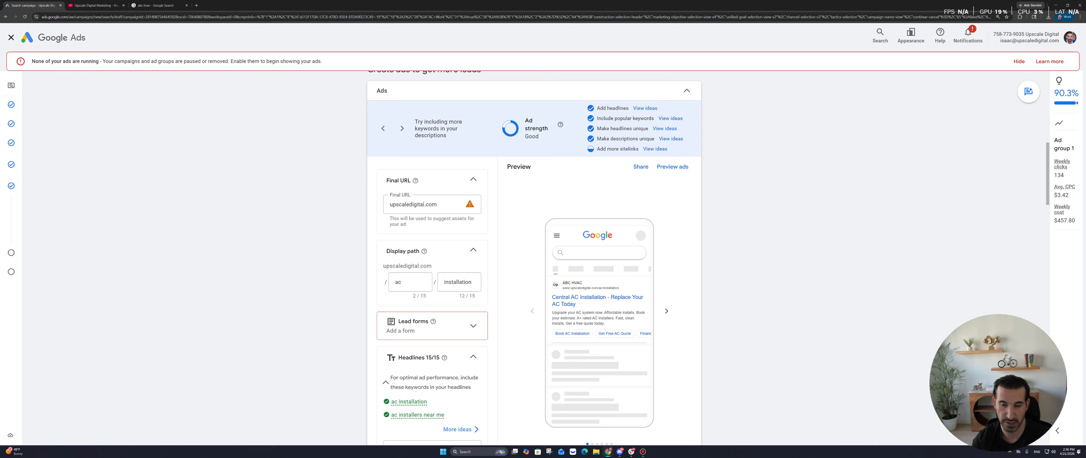
pyautogui.scroll(-1, 534, 257)
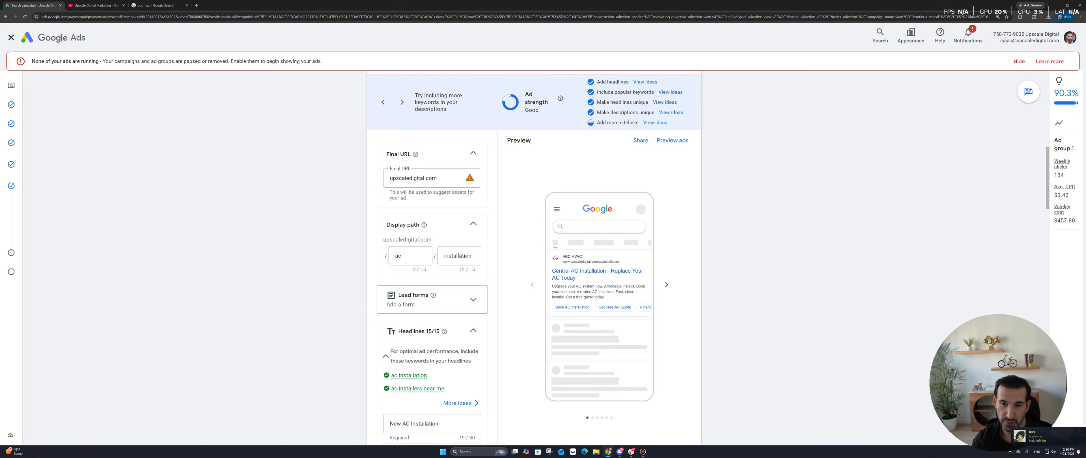
pyautogui.scroll(-5, 598, 274)
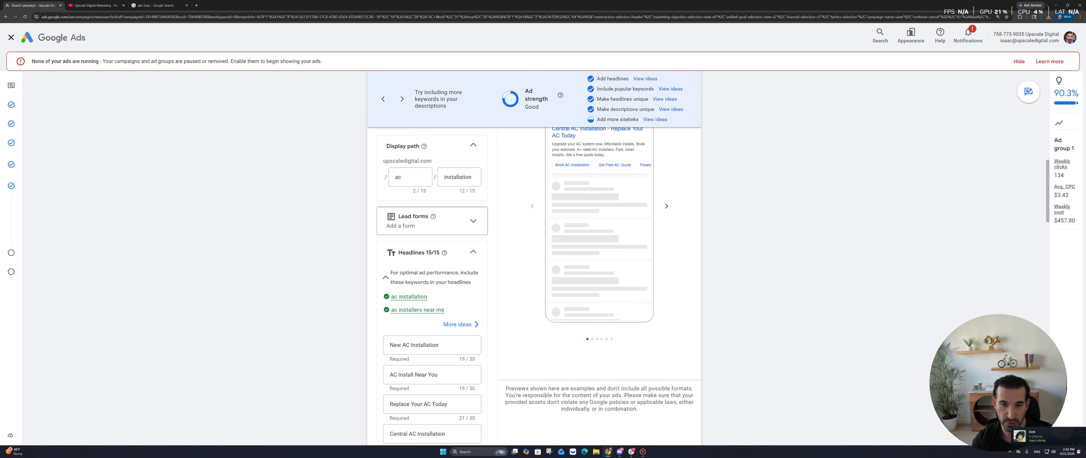
# Review the ad's display path, headlines and descriptions
pyautogui.scroll(-1, 422, 352)
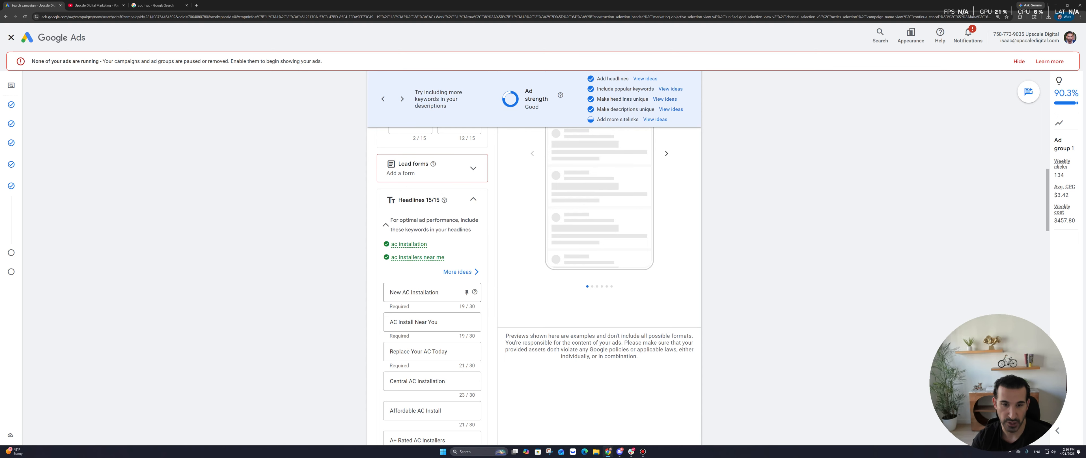
pyautogui.scroll(3, 421, 351)
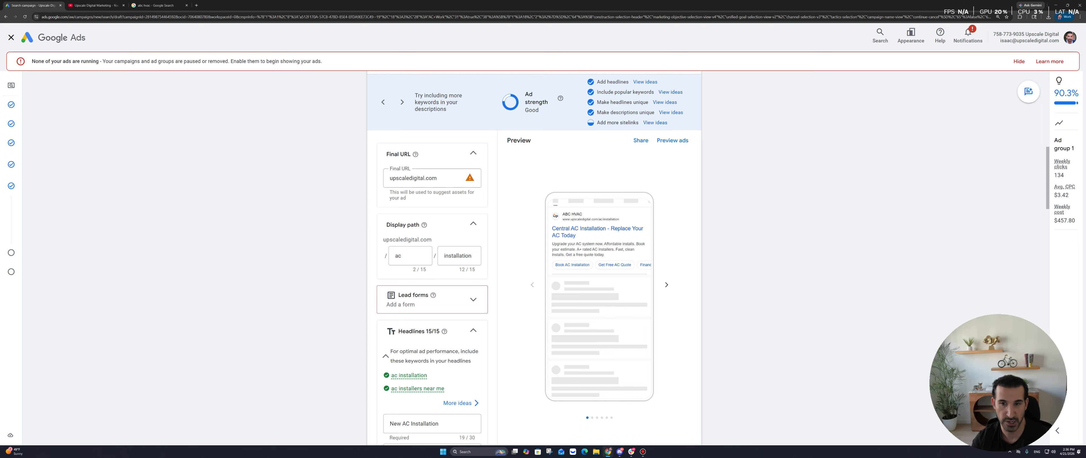
pyautogui.scroll(-6, 421, 312)
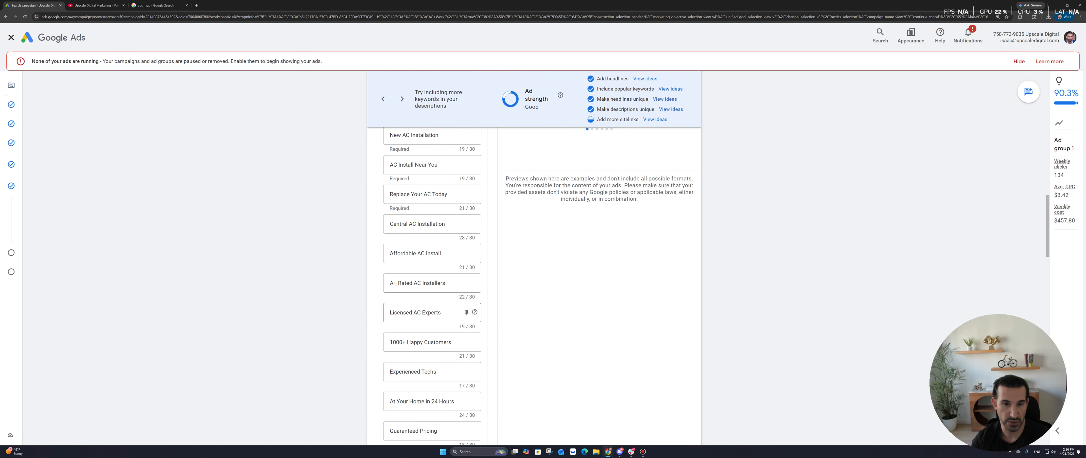
pyautogui.moveTo(397, 313); pyautogui.dragTo(442, 312)
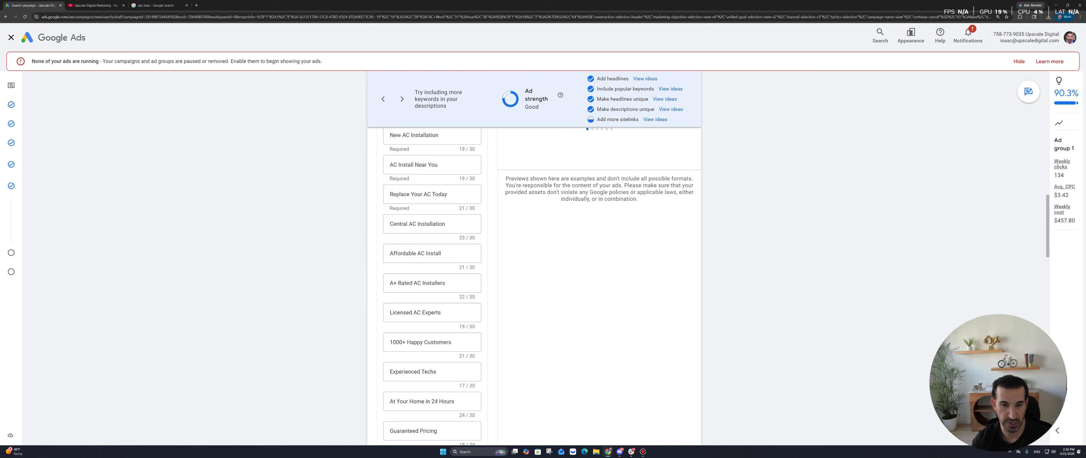
pyautogui.scroll(5, 432, 286)
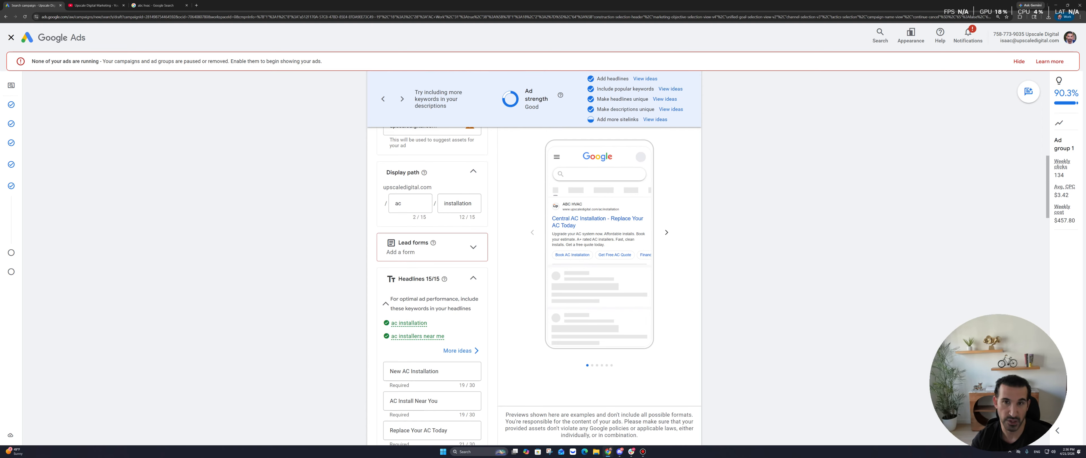
pyautogui.scroll(-15, 432, 287)
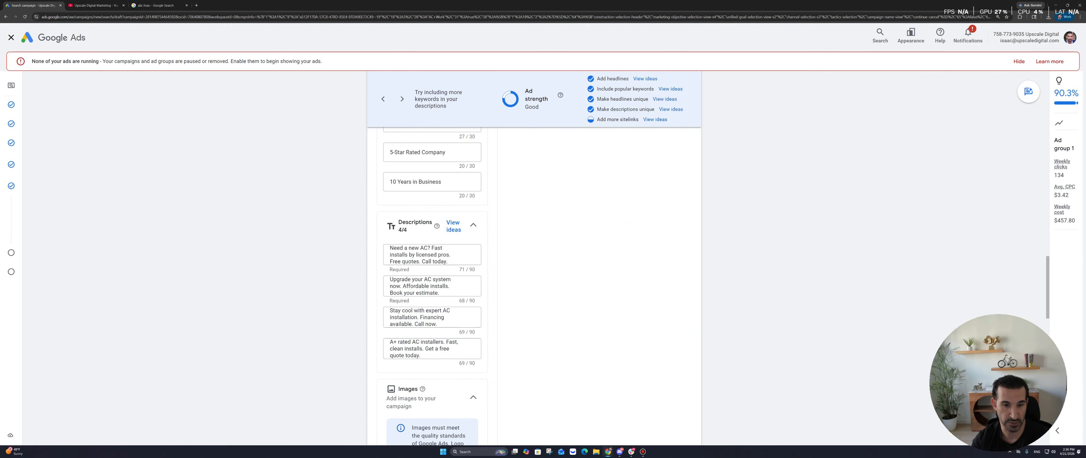
# Start new campaign-level callouts and enter "Free Installation Quotes" and "Same Week Installations" as the first two callout texts
pyautogui.scroll(-12, 432, 286)
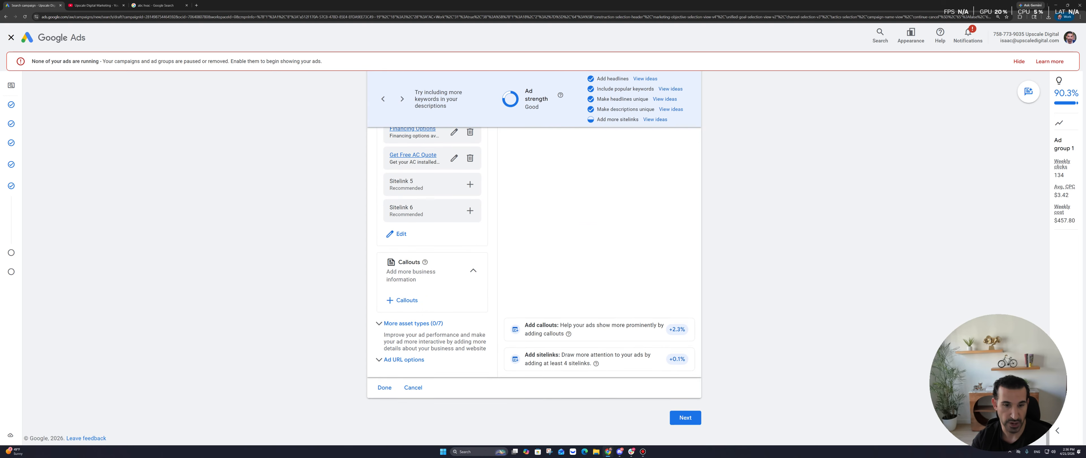
pyautogui.click(403, 300)
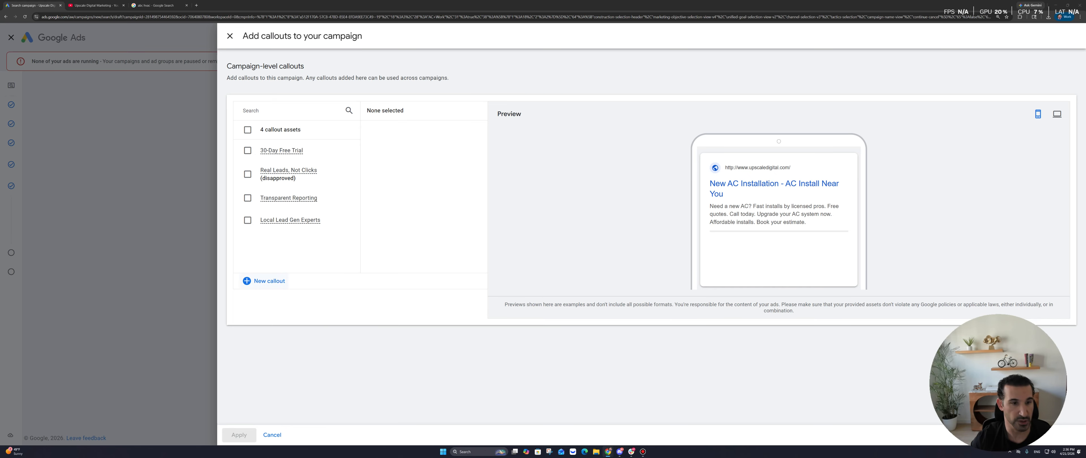
pyautogui.click(266, 280)
pyautogui.write('Free Installation Quotes')
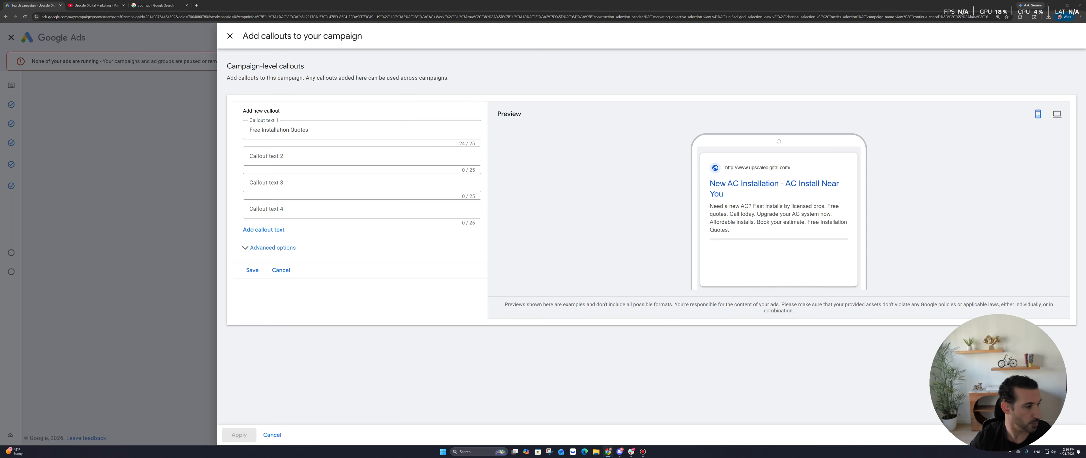
pyautogui.click(362, 157)
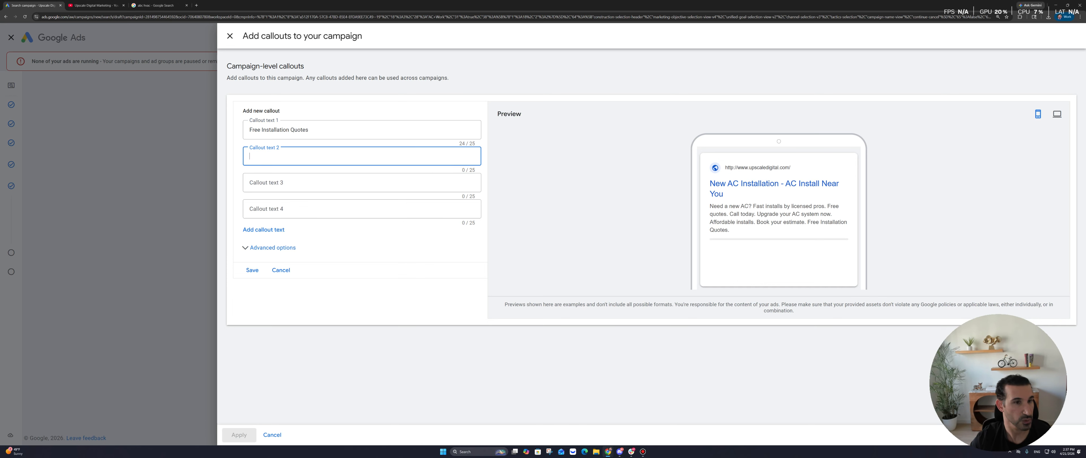
pyautogui.write('Same Week Installations')
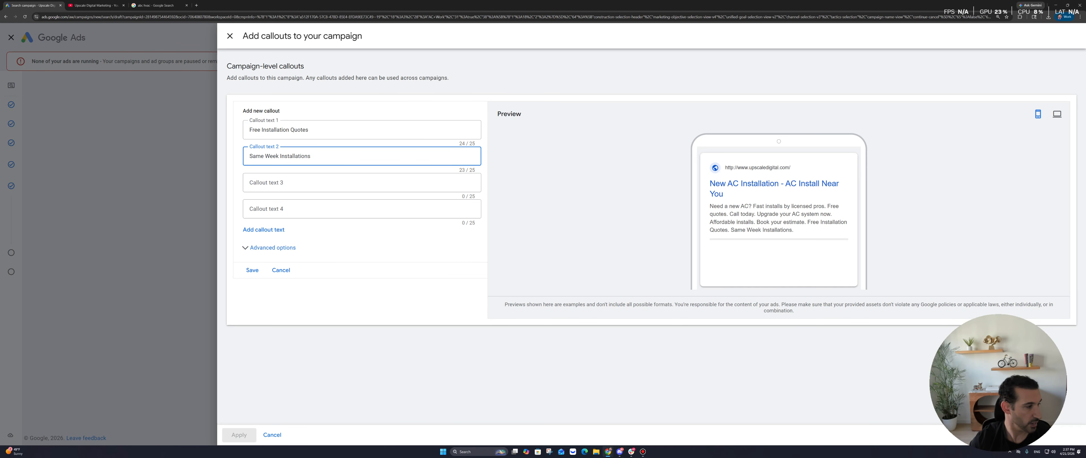
# Enter "Warranty Included" as the third callout text and "$100 Off Today Only" as the fourth
pyautogui.click(362, 182)
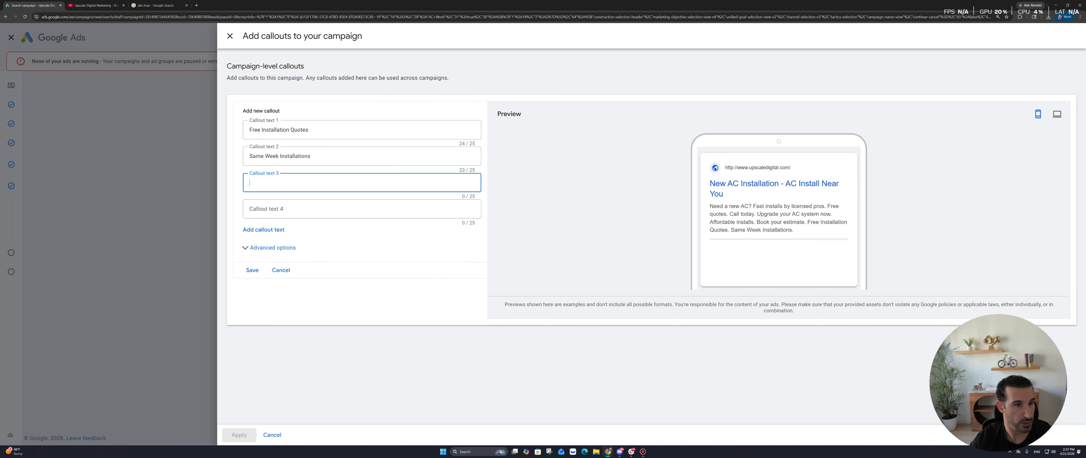
pyautogui.write('Warranty Included')
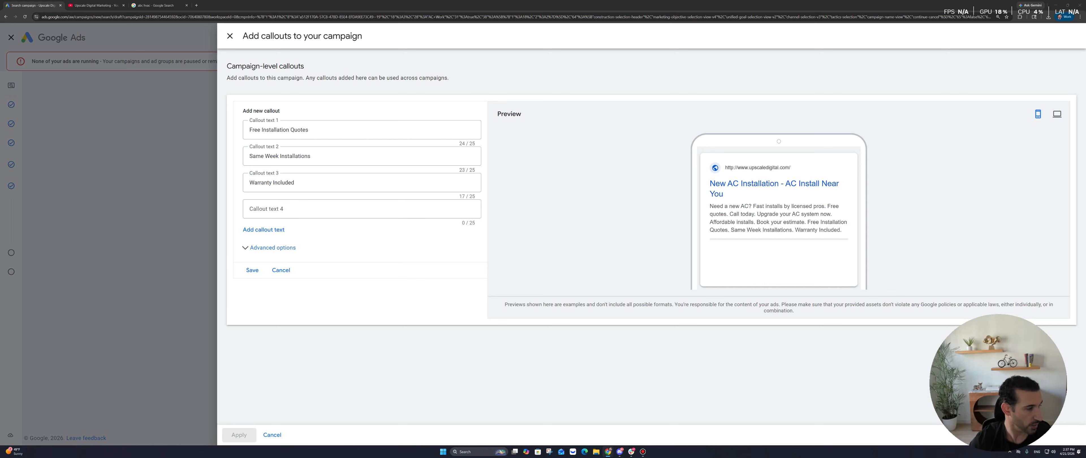
pyautogui.click(362, 209)
pyautogui.write('$')
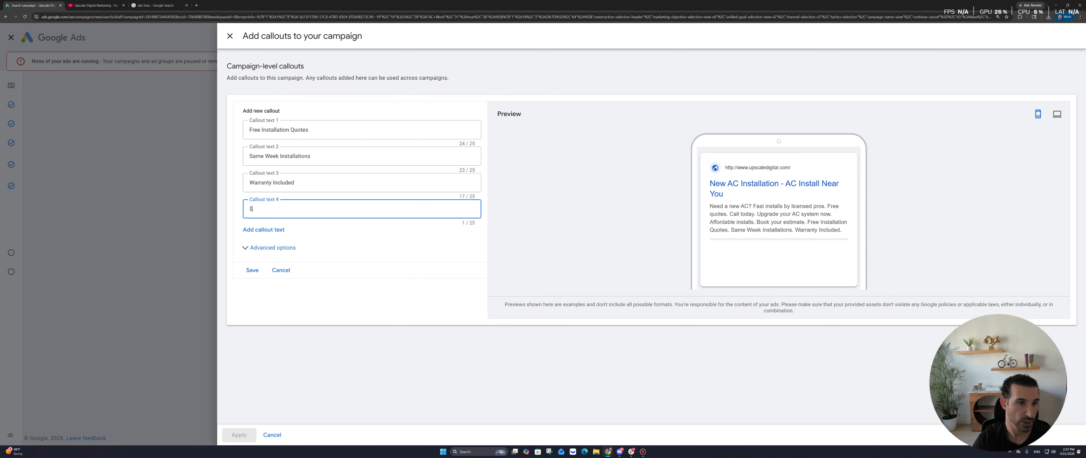
pyautogui.write('100 Off Today Only')
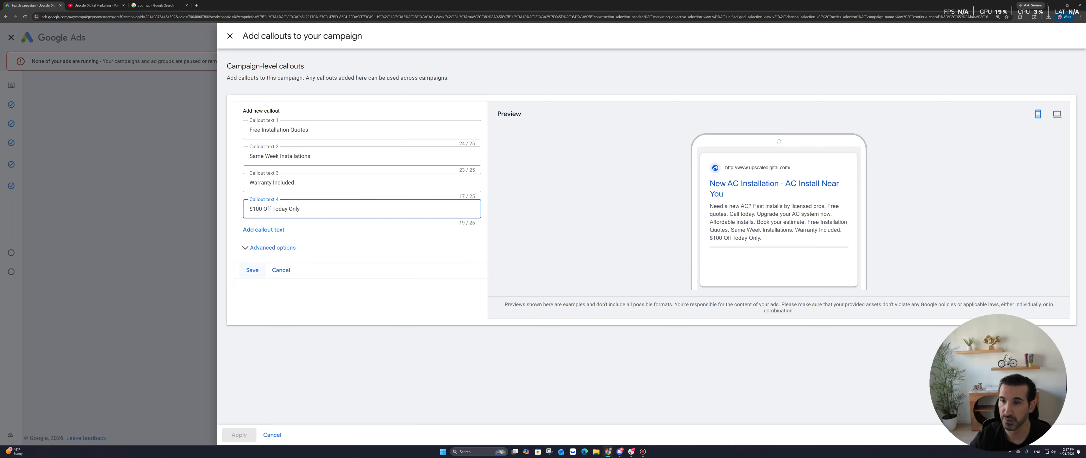
# Save the four new callouts and apply them to the campaign
pyautogui.click(252, 270)
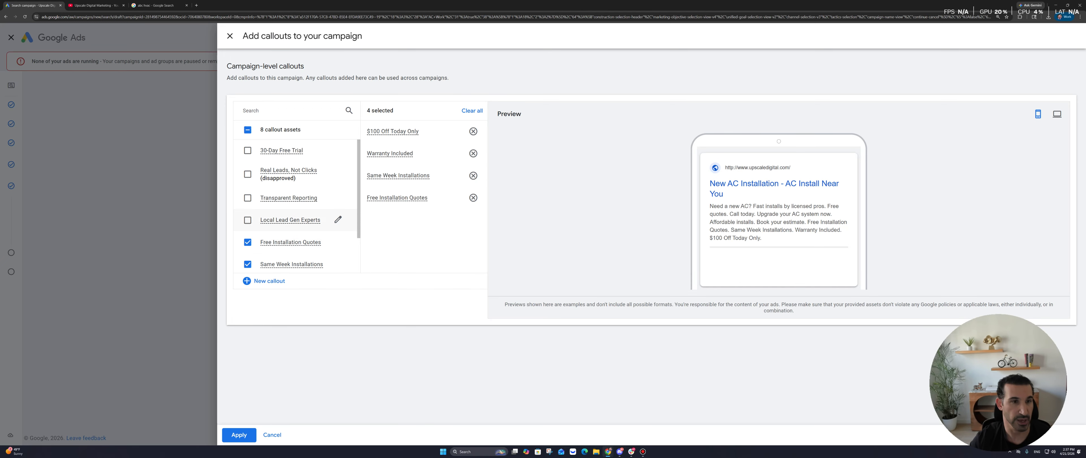
pyautogui.scroll(-2, 295, 218)
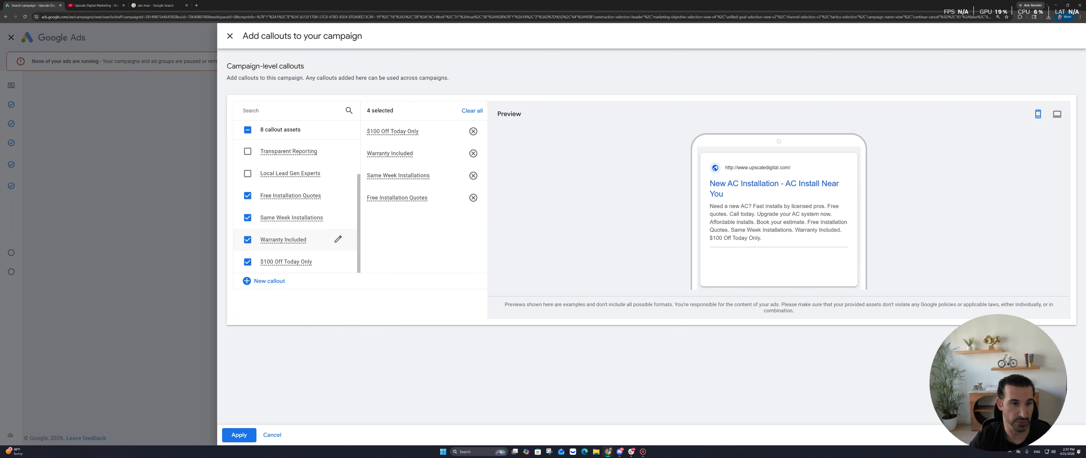
pyautogui.click(239, 435)
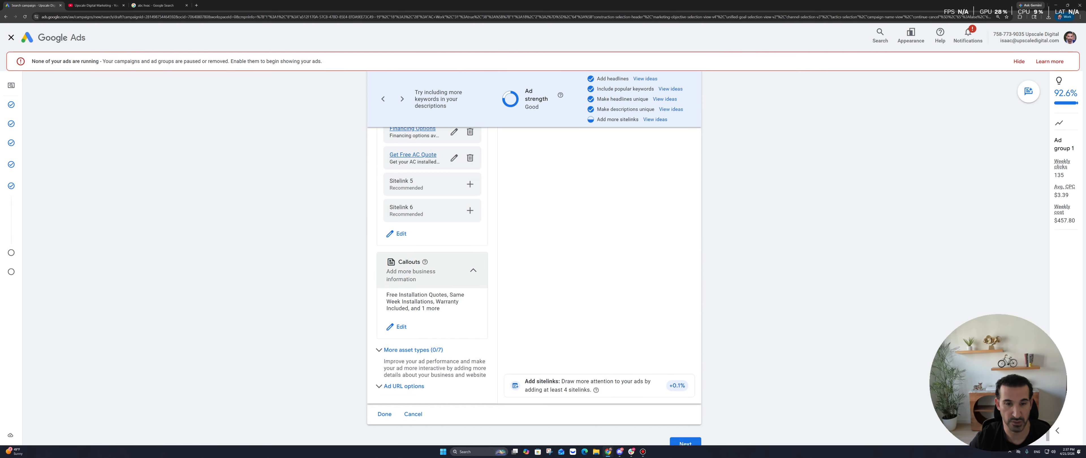
# Review the ad preview, the ad strength rating and the headlines
pyautogui.scroll(15, 432, 287)
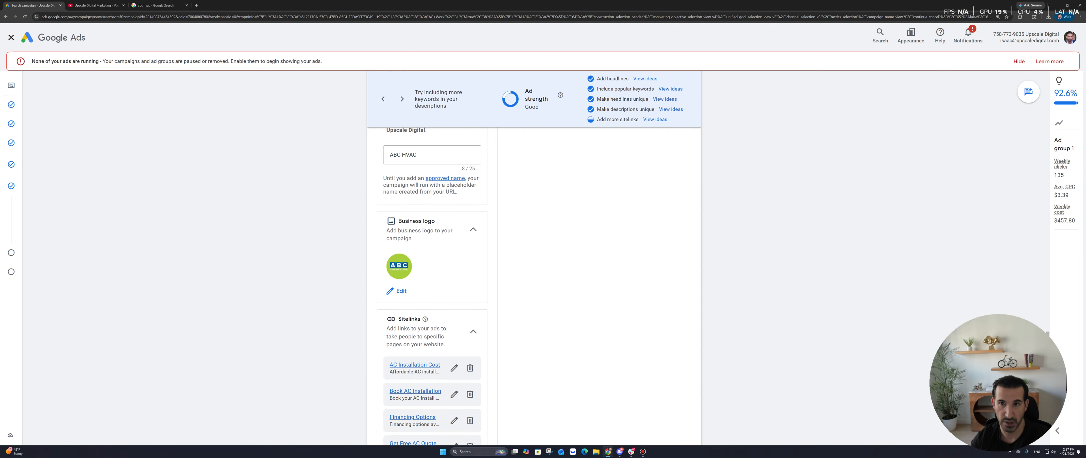
pyautogui.scroll(15, 432, 287)
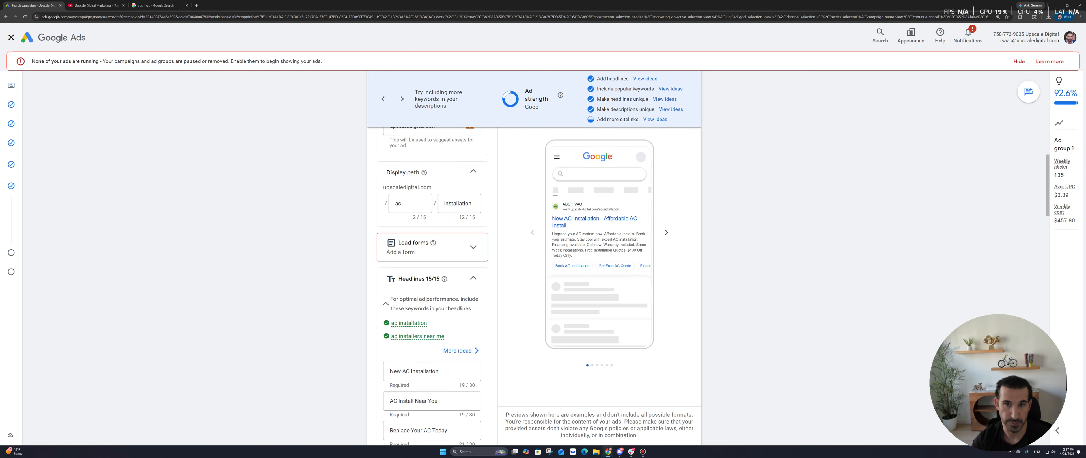
pyautogui.scroll(-6, 432, 287)
pyautogui.scroll(3, 534, 257)
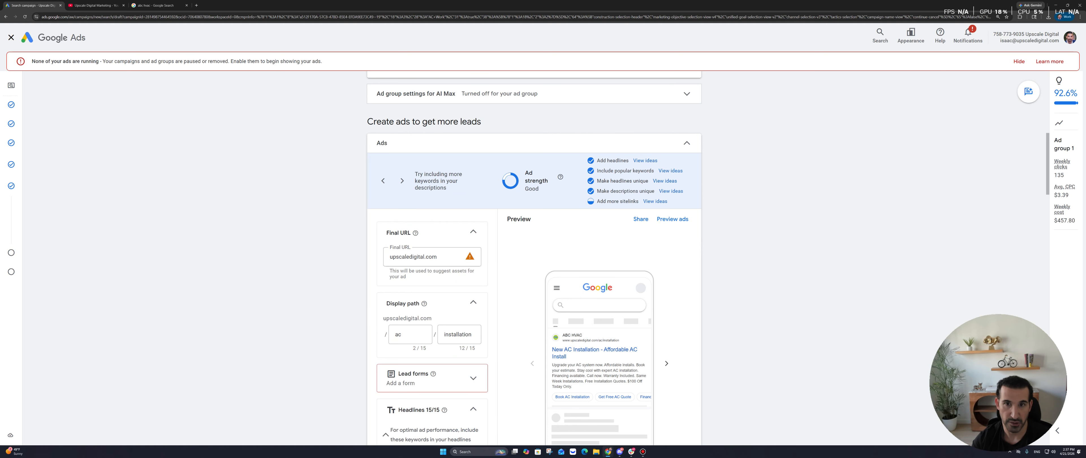
pyautogui.moveTo(530, 189); pyautogui.dragTo(539, 189)
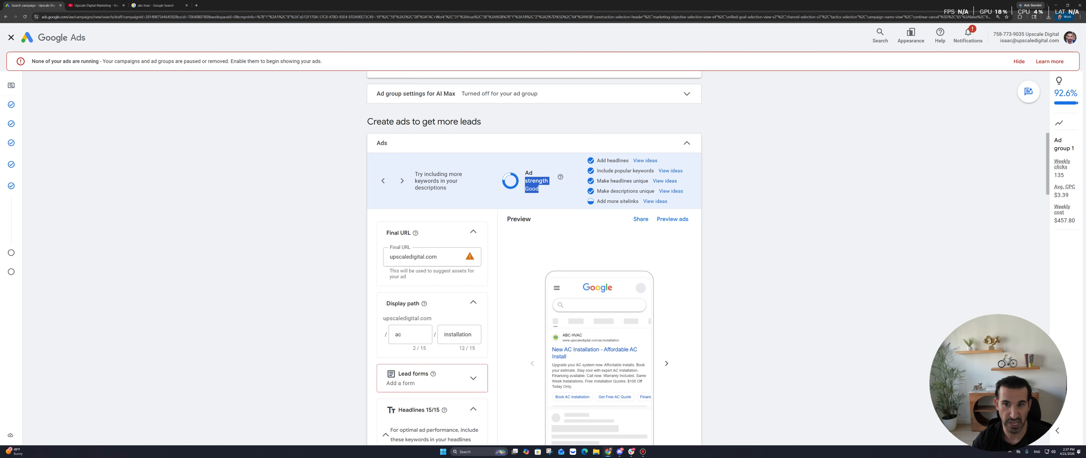
pyautogui.scroll(-15, 534, 258)
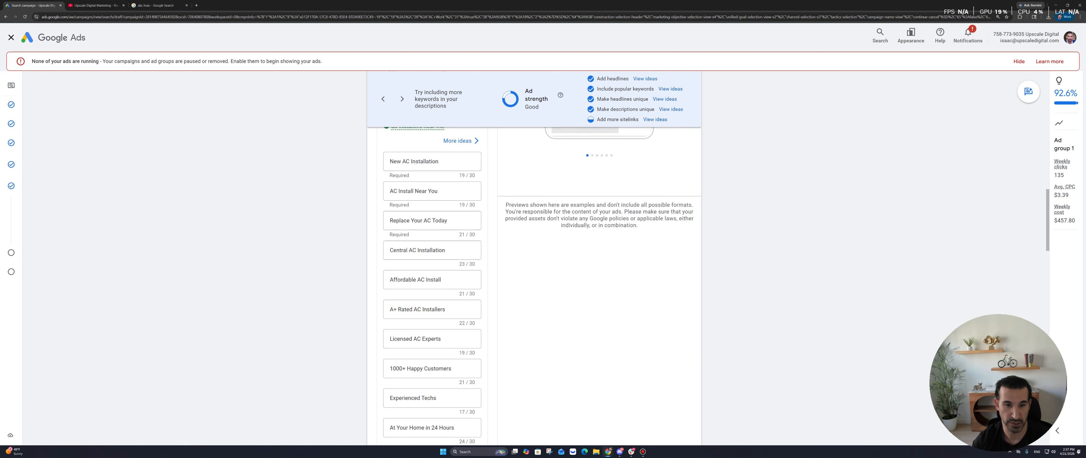
pyautogui.scroll(-10, 470, 262)
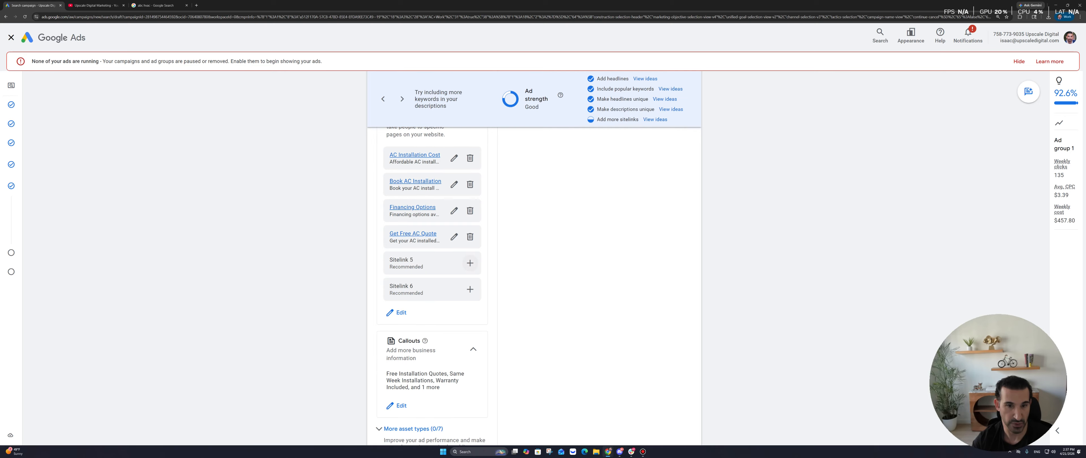
pyautogui.click(470, 263)
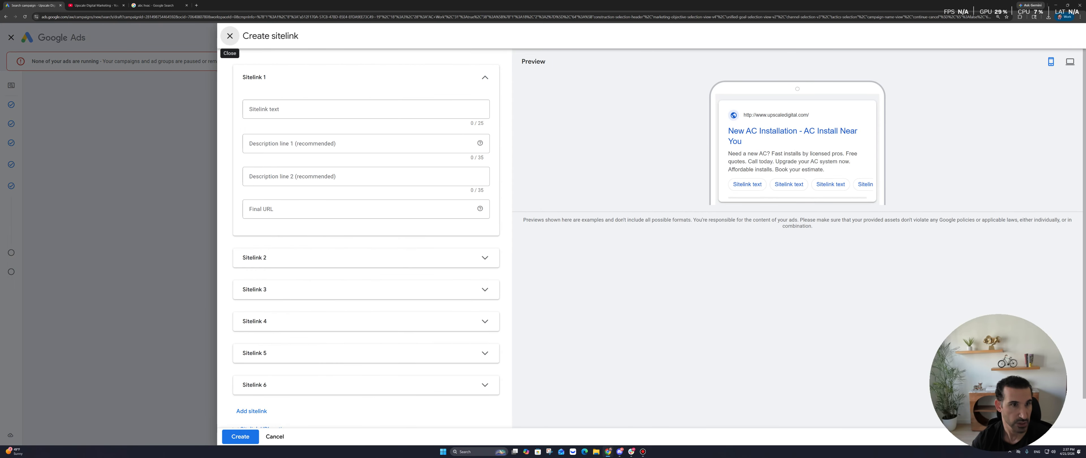
pyautogui.scroll(-2, 366, 270)
pyautogui.click(366, 321)
pyautogui.scroll(-3, 366, 321)
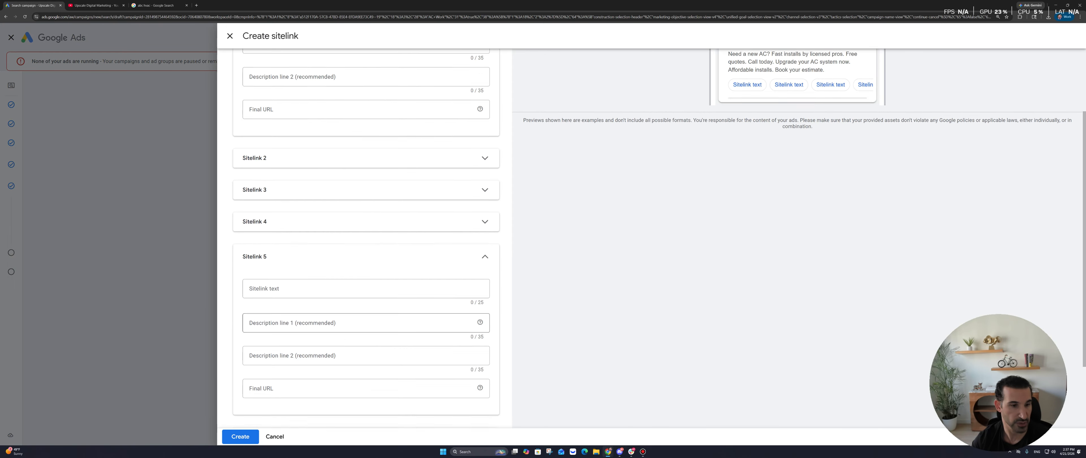
pyautogui.scroll(2, 366, 210)
pyautogui.click(366, 210)
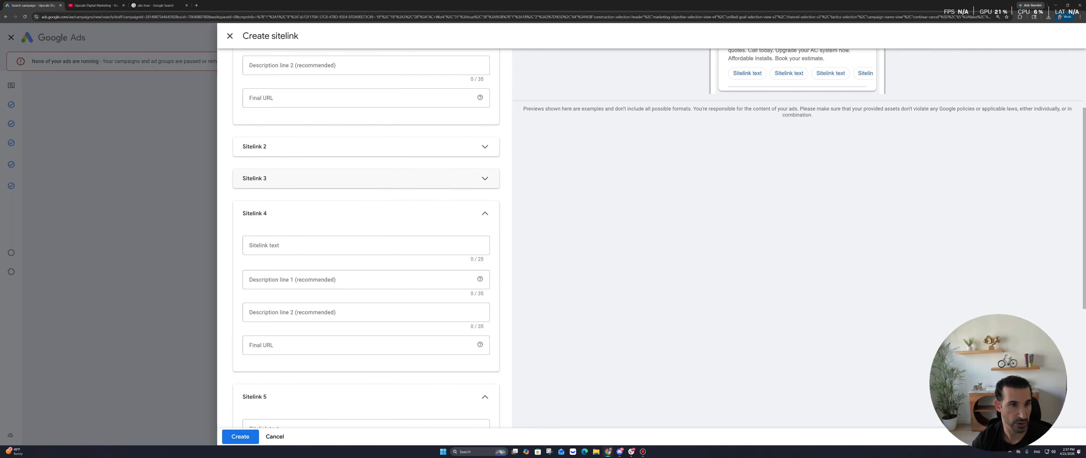
pyautogui.scroll(-1, 366, 270)
pyautogui.scroll(-5, 365, 253)
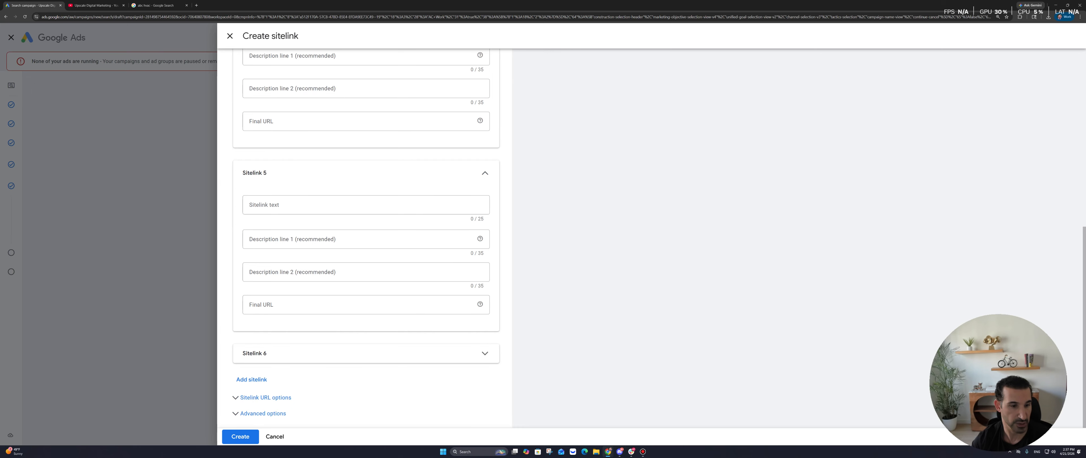
pyautogui.click(275, 437)
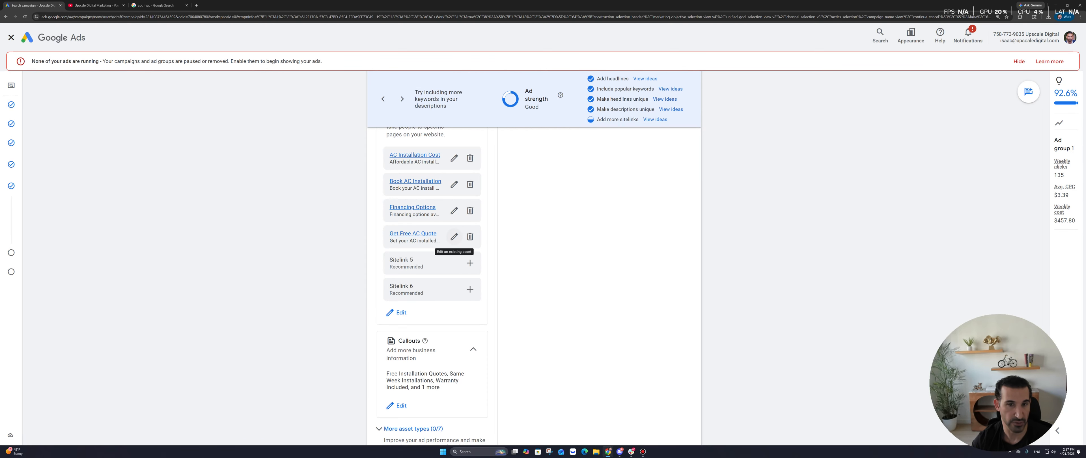
# Start a new sitelink for the ad and enter "$100 Off Today" as the text of Sitelink 5
pyautogui.scroll(15, 470, 263)
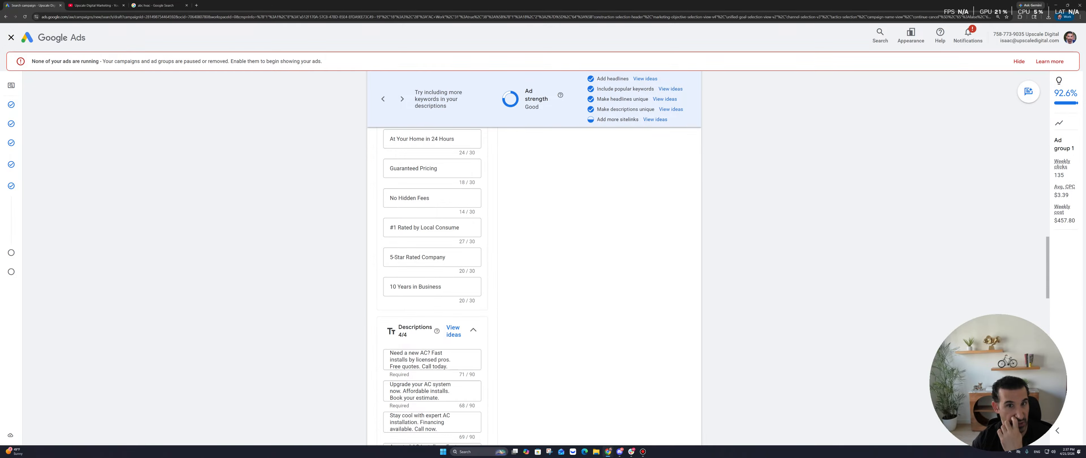
pyautogui.scroll(-12, 432, 287)
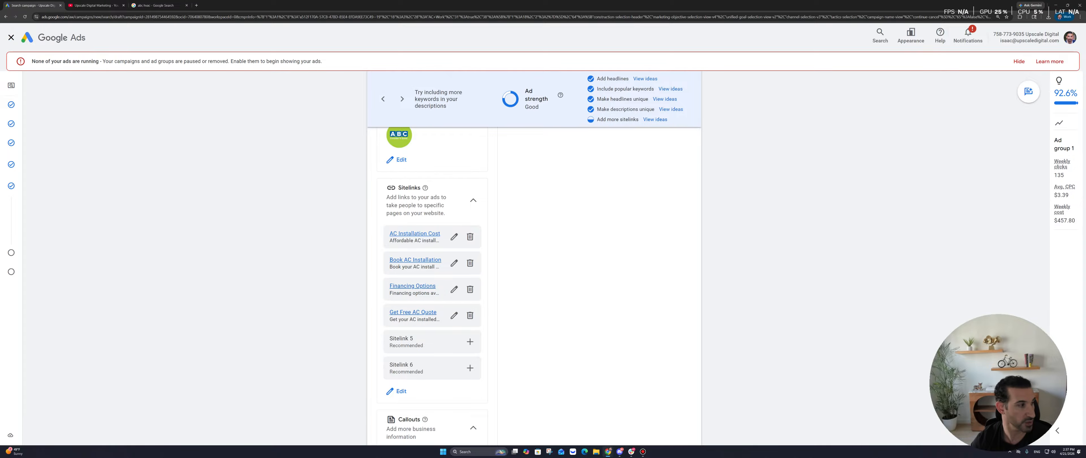
pyautogui.scroll(-2, 432, 287)
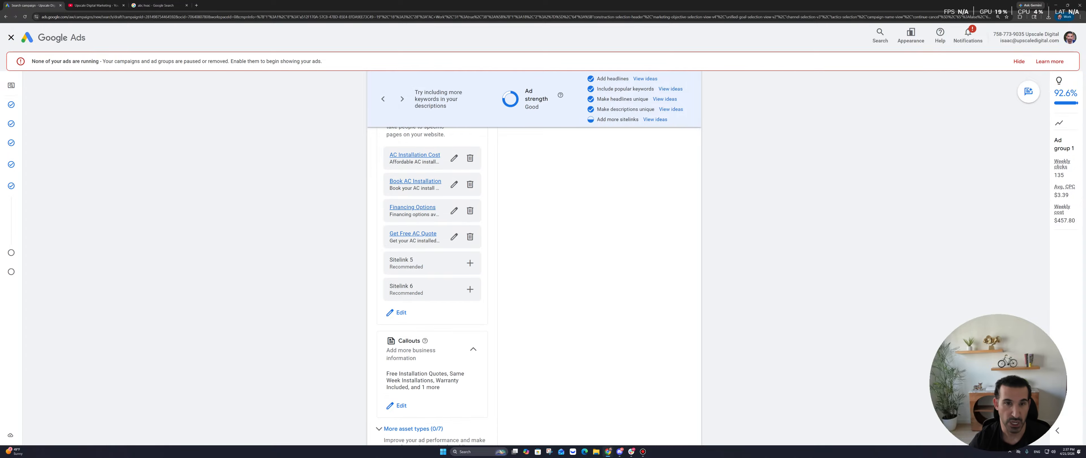
pyautogui.click(470, 263)
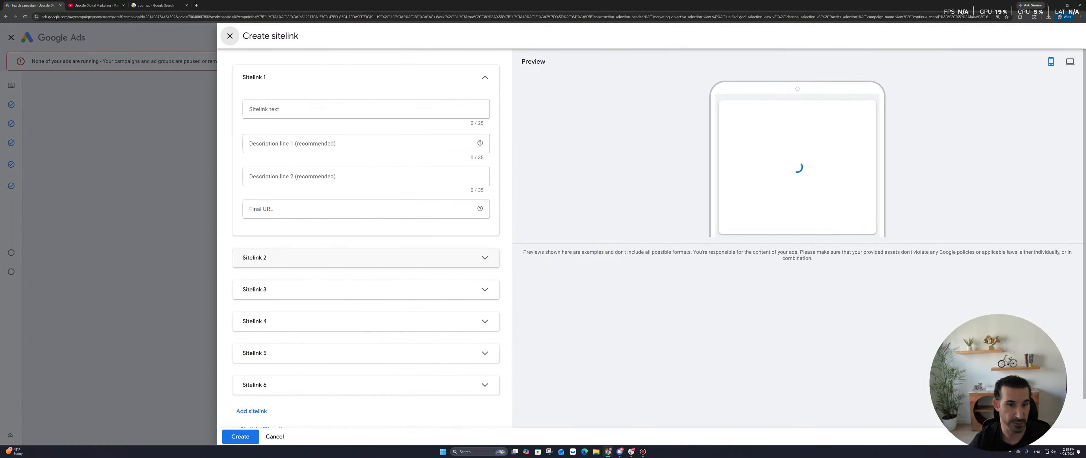
pyautogui.click(366, 354)
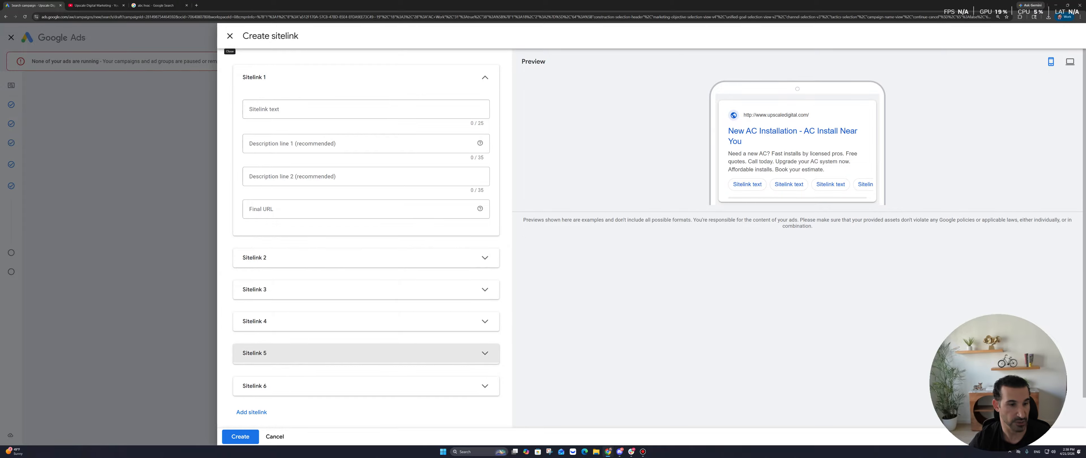
pyautogui.scroll(-2, 366, 353)
pyautogui.click(366, 309)
pyautogui.write('$')
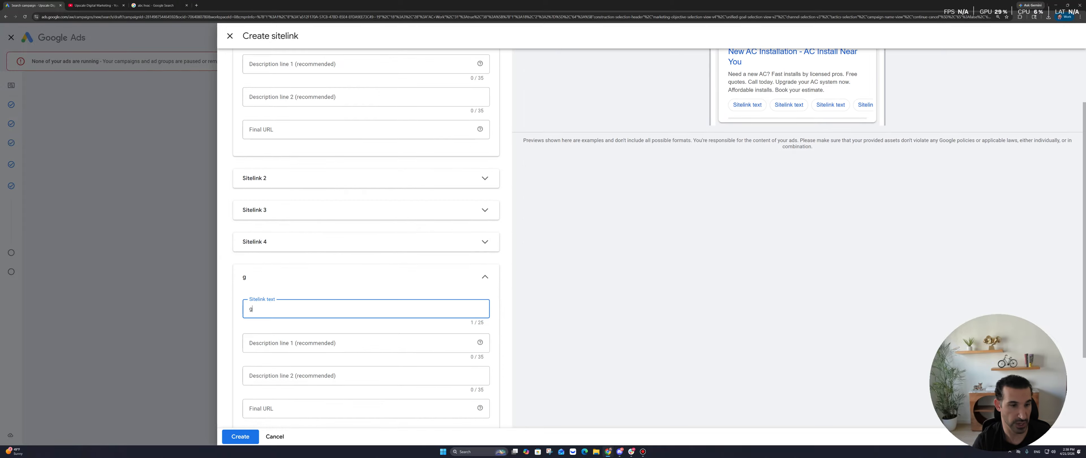
pyautogui.press('BackSpace')
pyautogui.write('$100 Off')
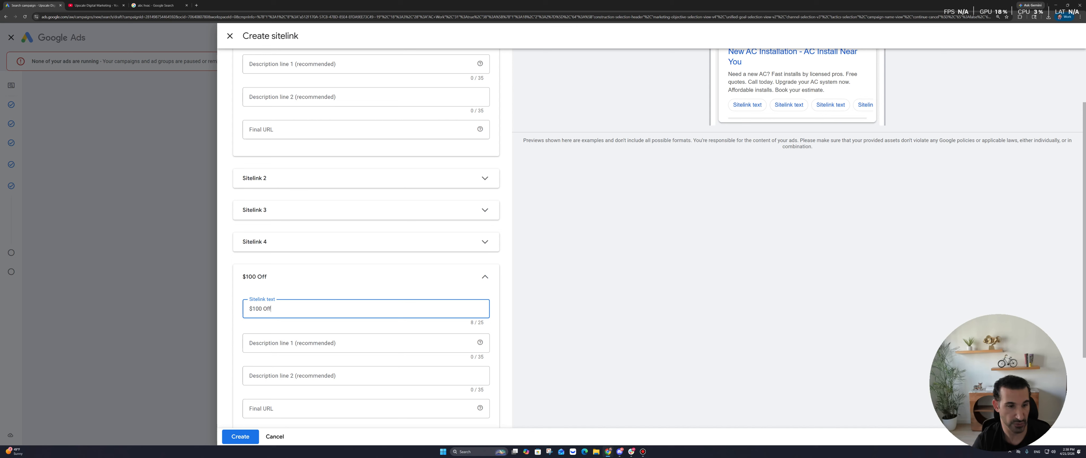
pyautogui.write(' Today')
pyautogui.press('Tab')
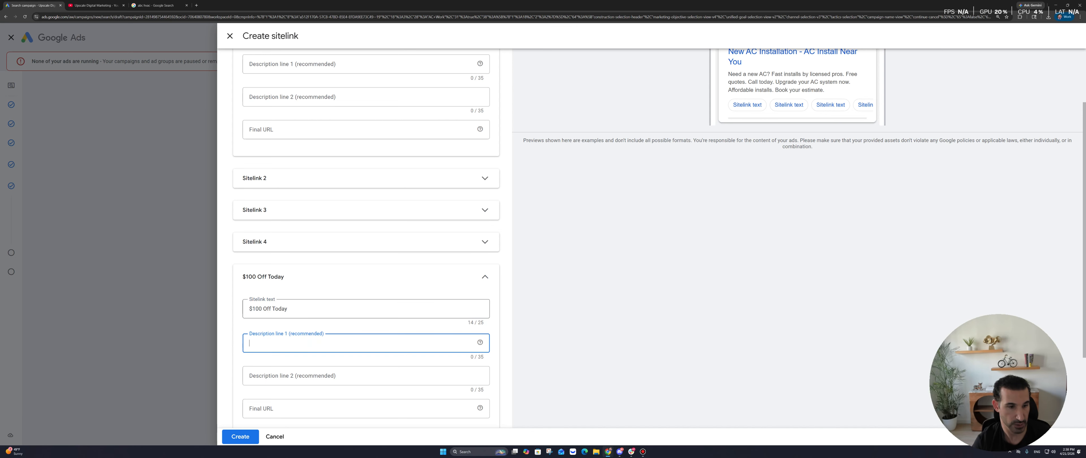
# Enter "Get our limited time promo" and "Get $100 off your install" as the two description lines of the $100 Off Today sitelink
pyautogui.write('Get o')
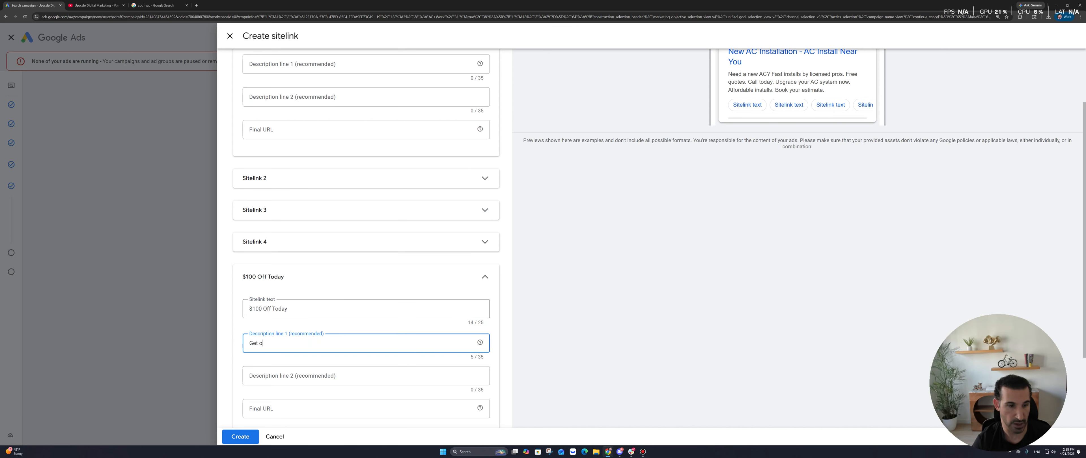
pyautogui.write('ur limited time promo')
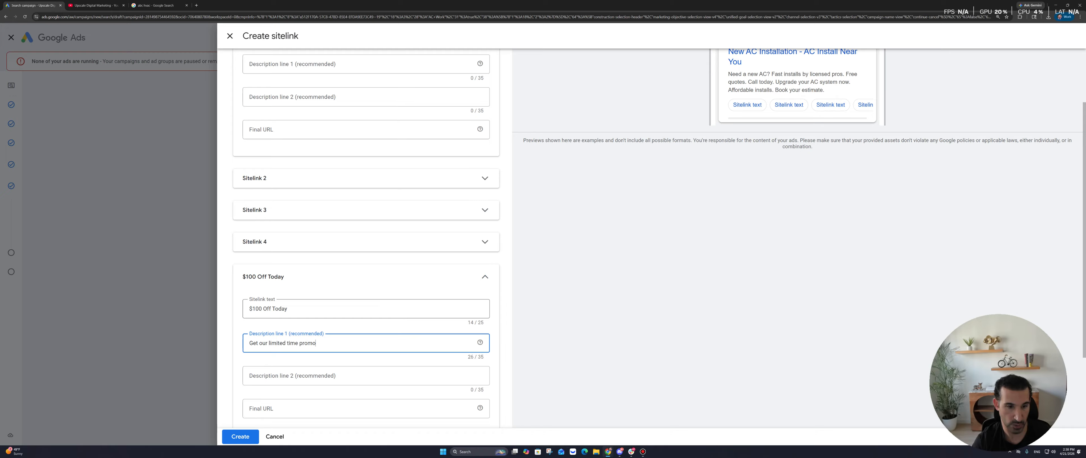
pyautogui.press('Tab')
pyautogui.write('Get $1')
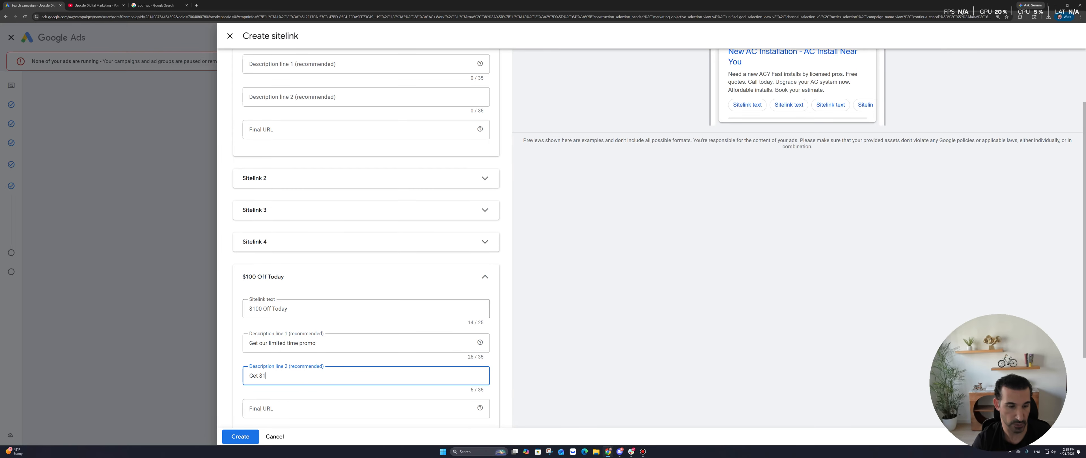
pyautogui.write('00 off your install')
# Enter abchvac.com/100-promo as the final URL of the $100 Off Today sitelink
pyautogui.scroll(-2, 366, 236)
pyautogui.press('Tab')
pyautogui.write('ab')
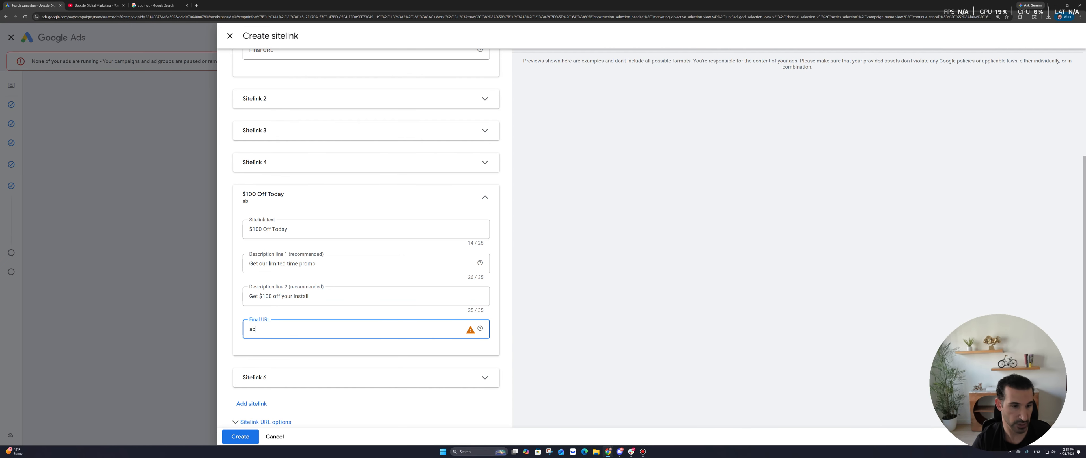
pyautogui.press('BackSpace')
pyautogui.press('BackSpace')
pyautogui.write('abchvac.com/')
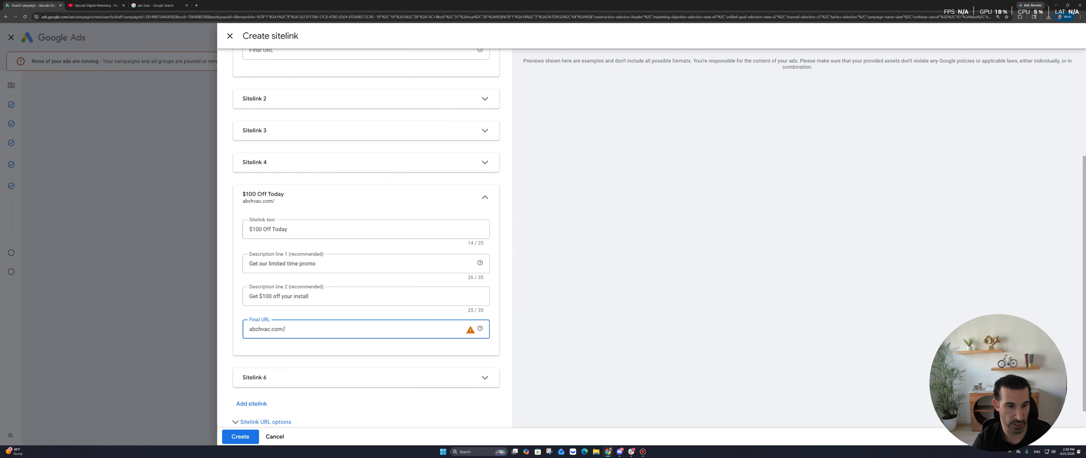
pyautogui.write('100-promo')
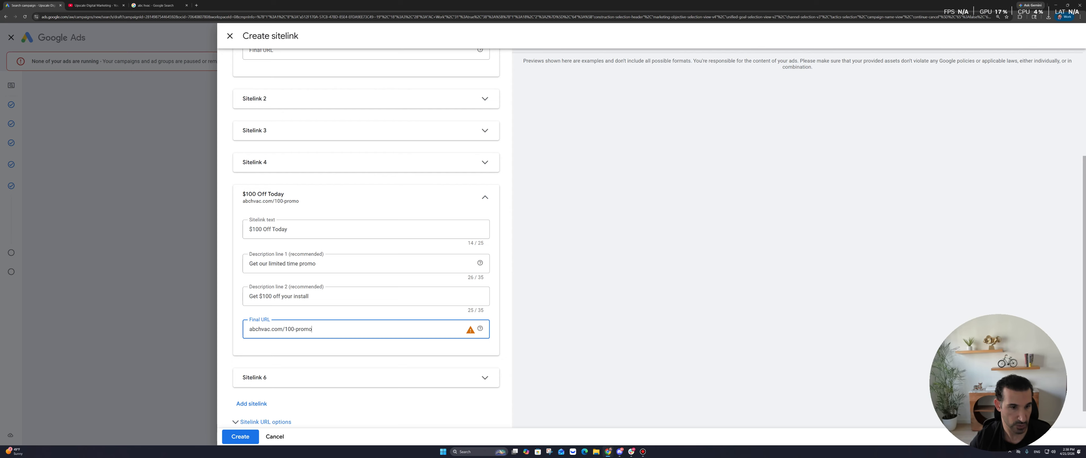
pyautogui.click(443, 349)
pyautogui.moveTo(470, 330)
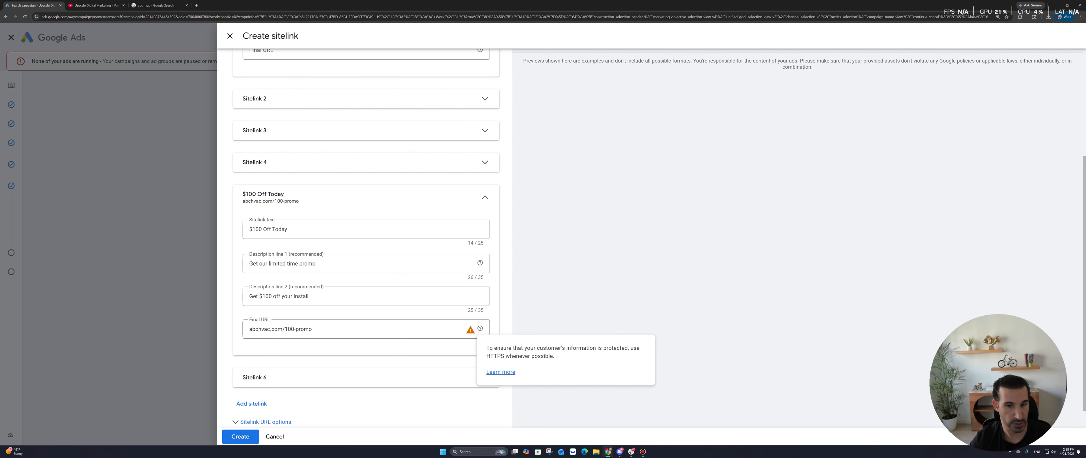
pyautogui.click(249, 329)
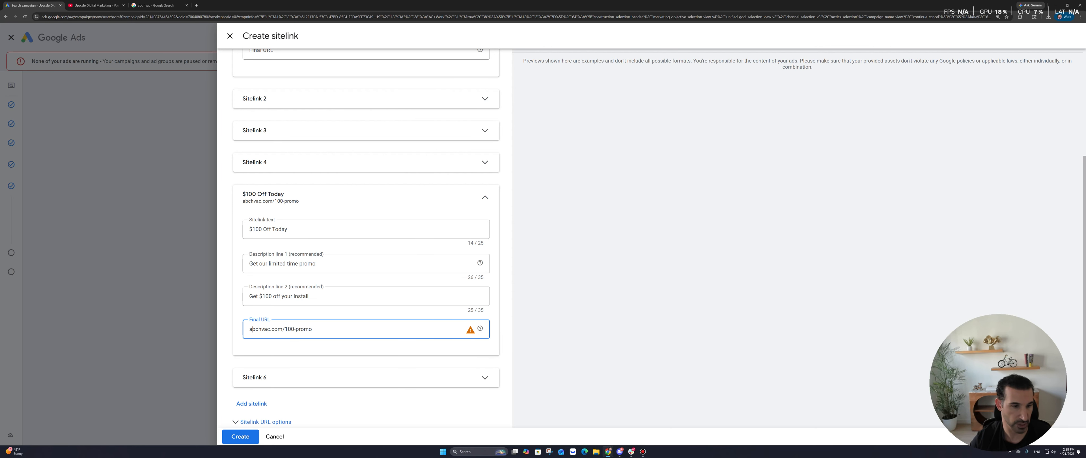
pyautogui.write('https://')
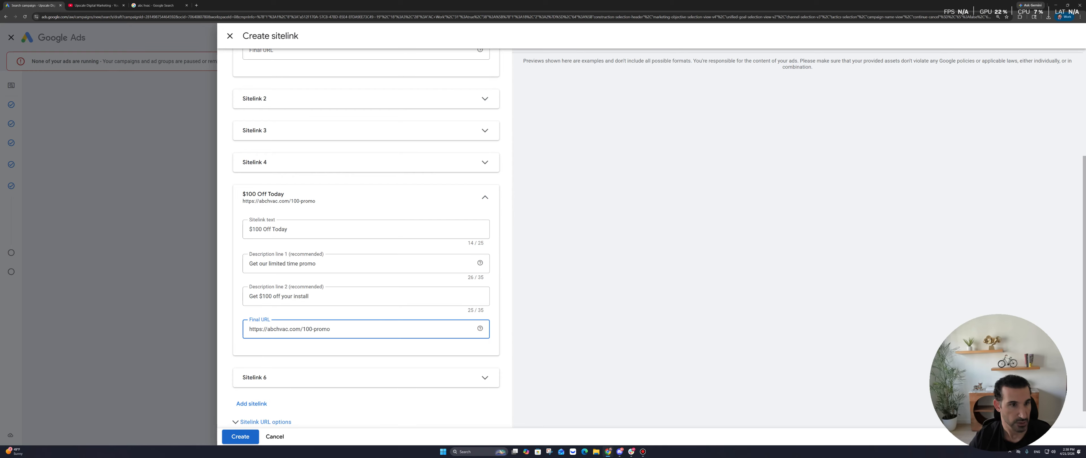
pyautogui.click(240, 436)
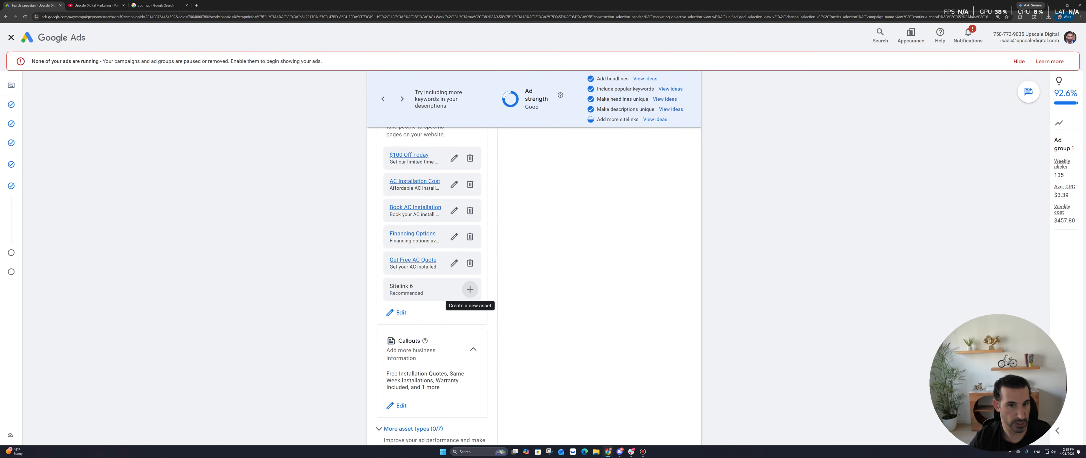
# Start Sitelink 6 with the text "Why Choose Us" and "here's why you choose choose us" as its first description line
pyautogui.scroll(2, 470, 289)
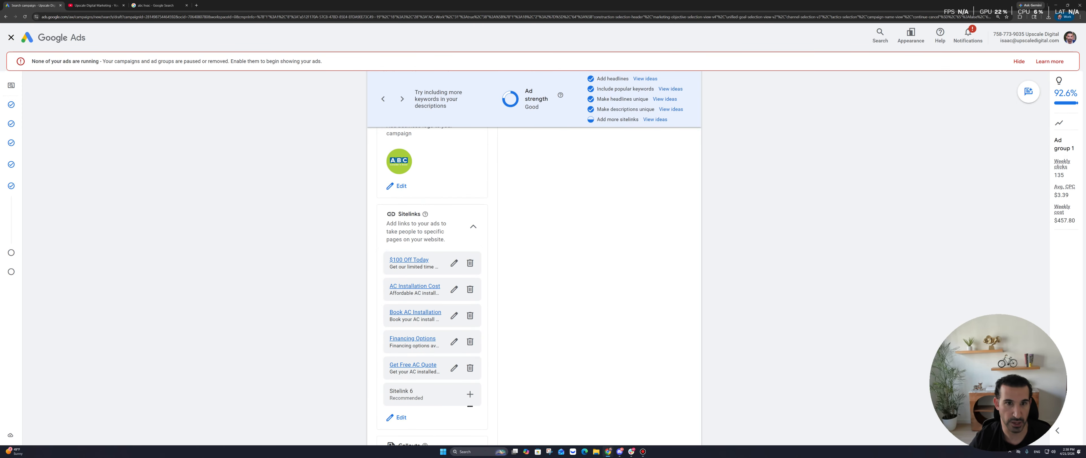
pyautogui.scroll(-2, 469, 289)
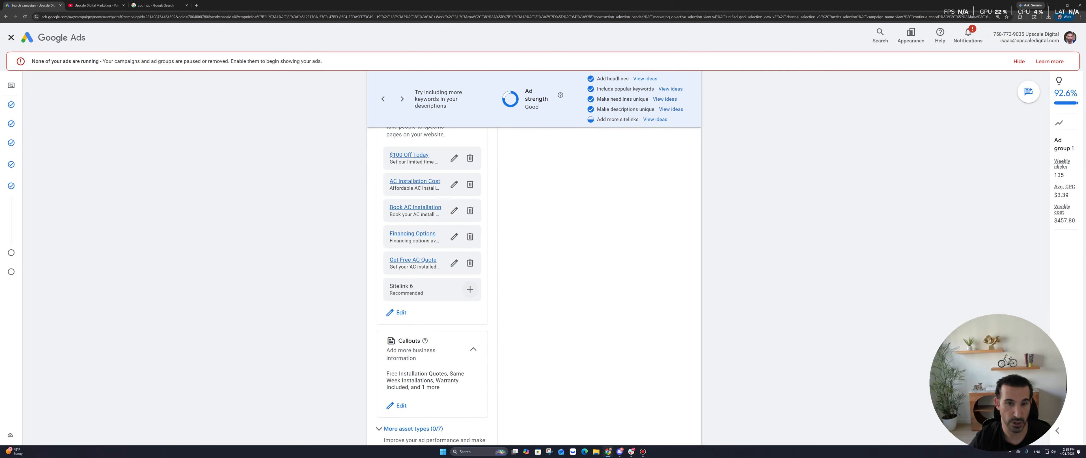
pyautogui.click(469, 290)
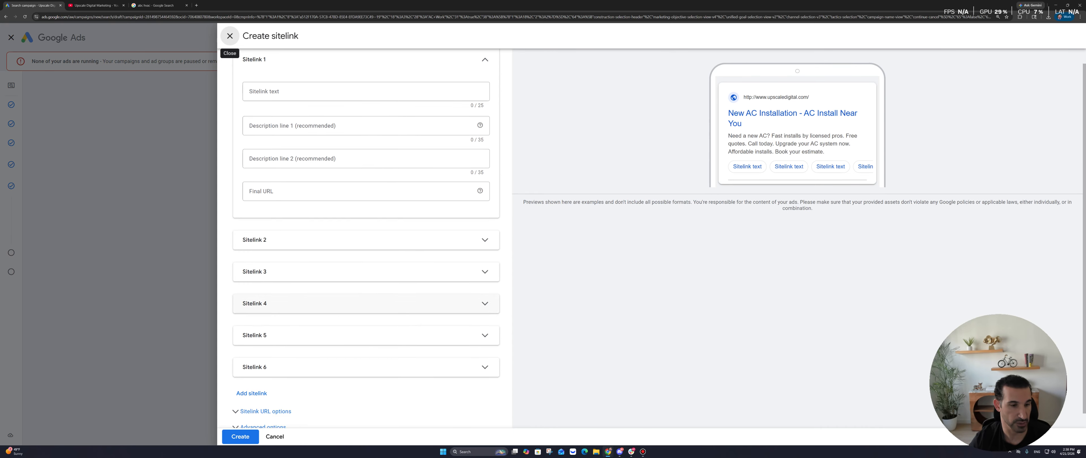
pyautogui.scroll(-1, 379, 304)
pyautogui.click(379, 359)
pyautogui.scroll(-2, 380, 357)
pyautogui.click(366, 309)
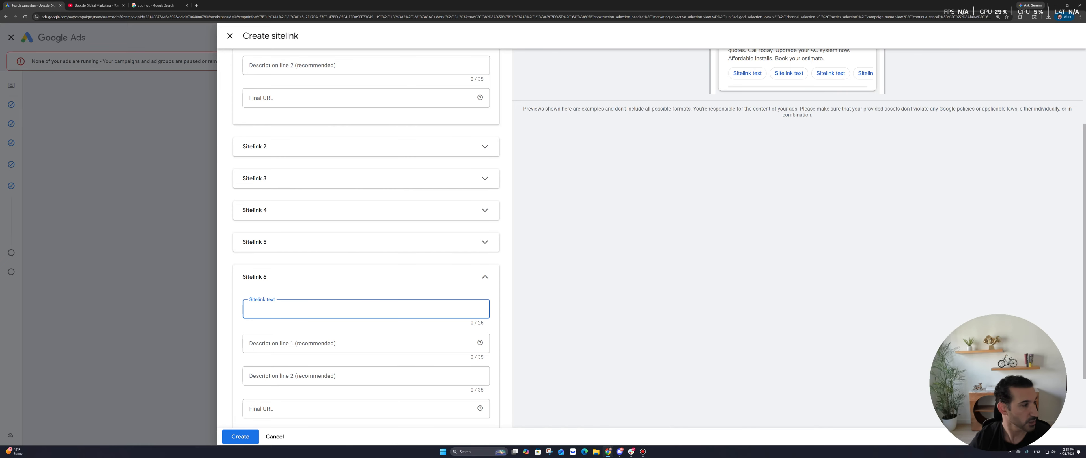
pyautogui.write('Why Choose Us')
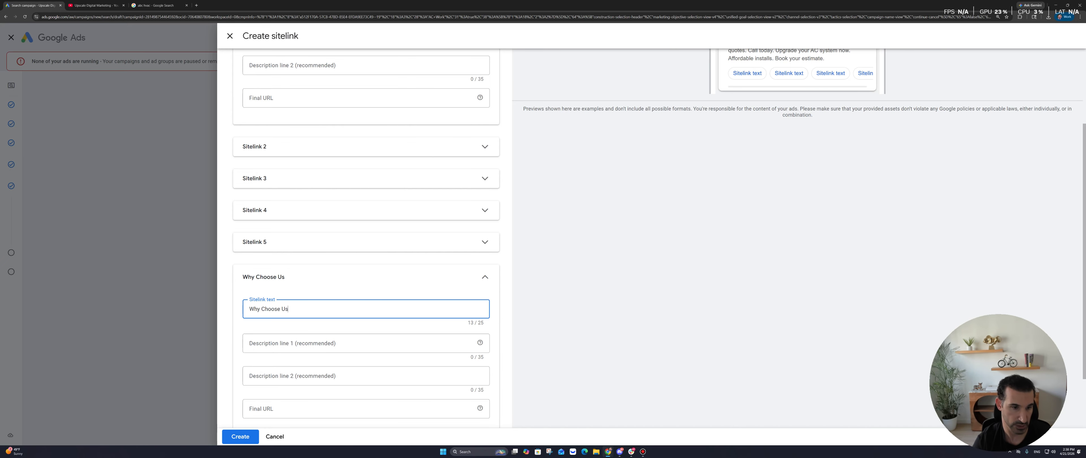
pyautogui.press('Tab')
pyautogui.write('her')
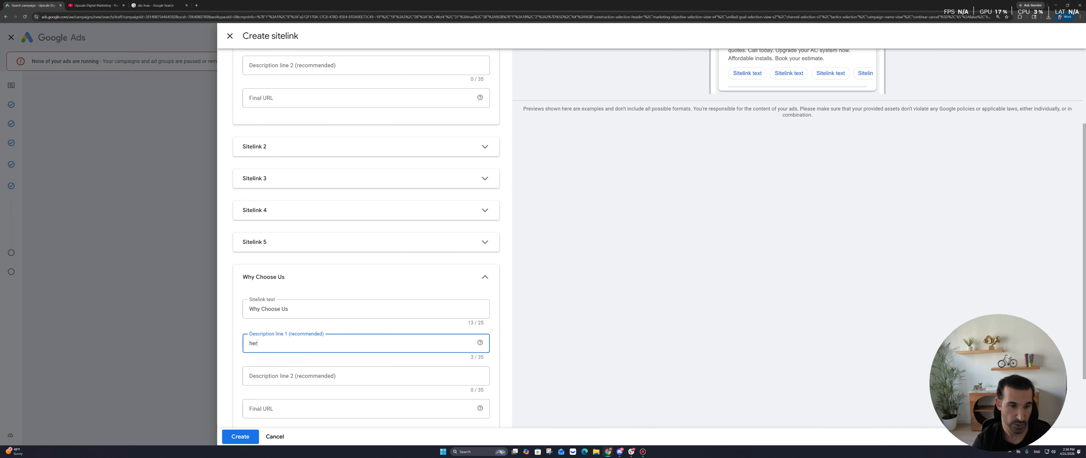
pyautogui.write("e's why you choose choose us")
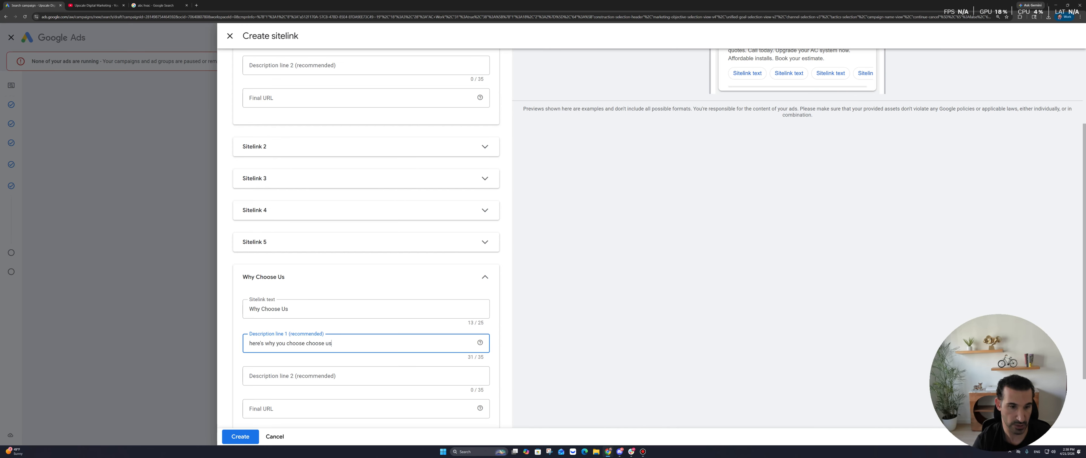
# Enter "1000 plus happy customers." as the second description line of the Why Choose Us sitelink
pyautogui.press('Tab')
pyautogui.write('We')
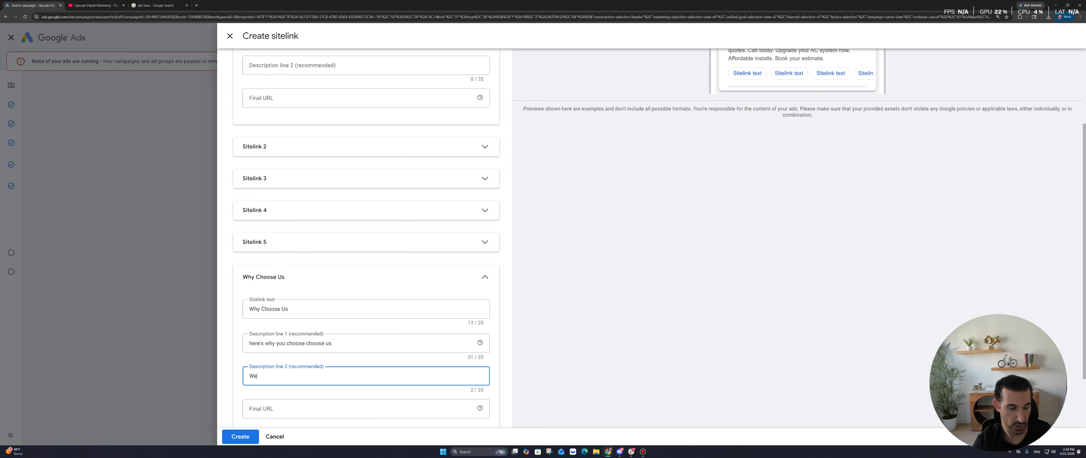
pyautogui.write('10 Yt')
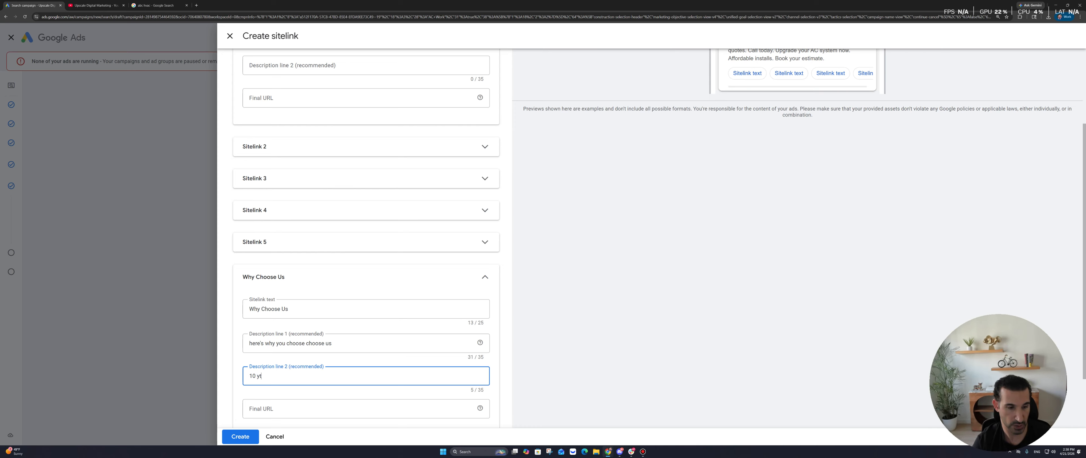
pyautogui.press('BackSpace')
pyautogui.write('ear')
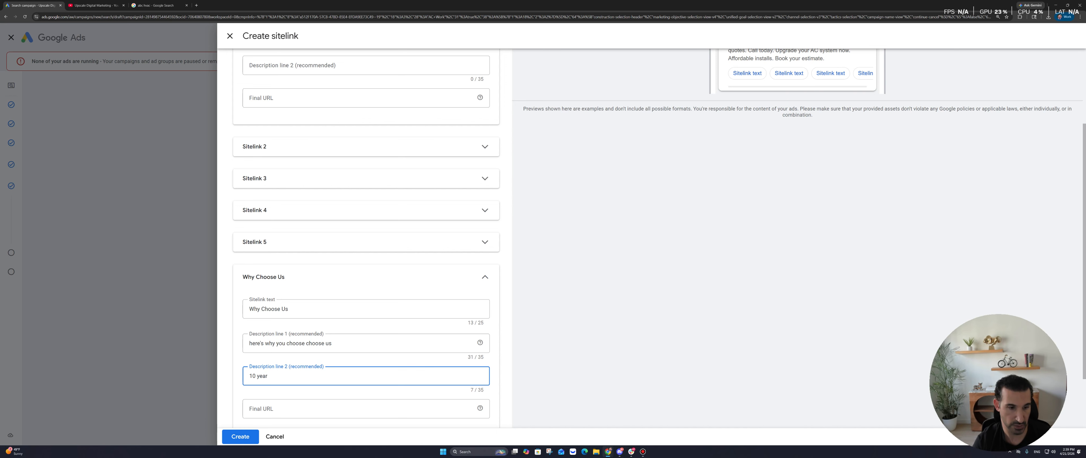
pyautogui.press('BackSpace')
pyautogui.press('BackSpace')
pyautogui.press('BackSpace')
pyautogui.press('BackSpace')
pyautogui.press('BackSpace')
pyautogui.write('00 plus happy customers.')
pyautogui.press('Tab')
pyautogui.press('Tab')
pyautogui.hotkey('shift', 'Tab')
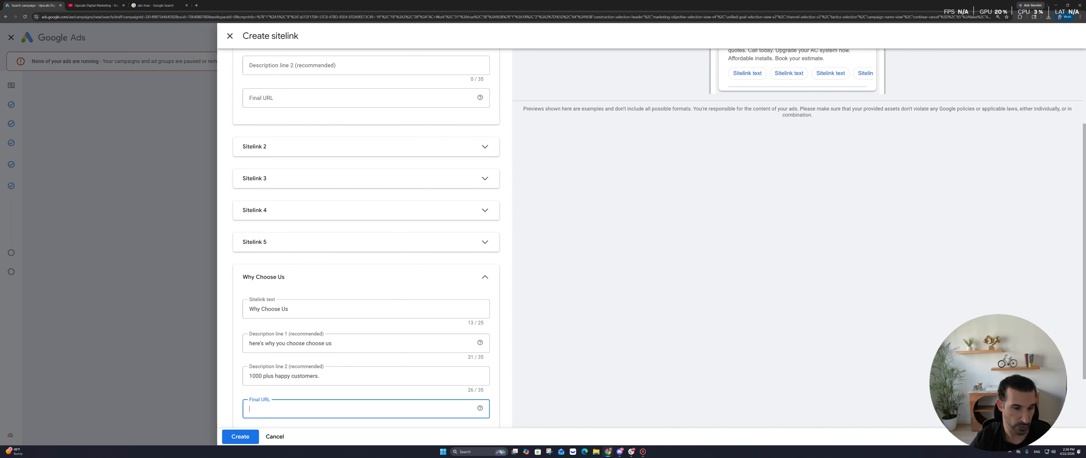
pyautogui.write('h')
pyautogui.press('BackSpace')
pyautogui.write('https://a')
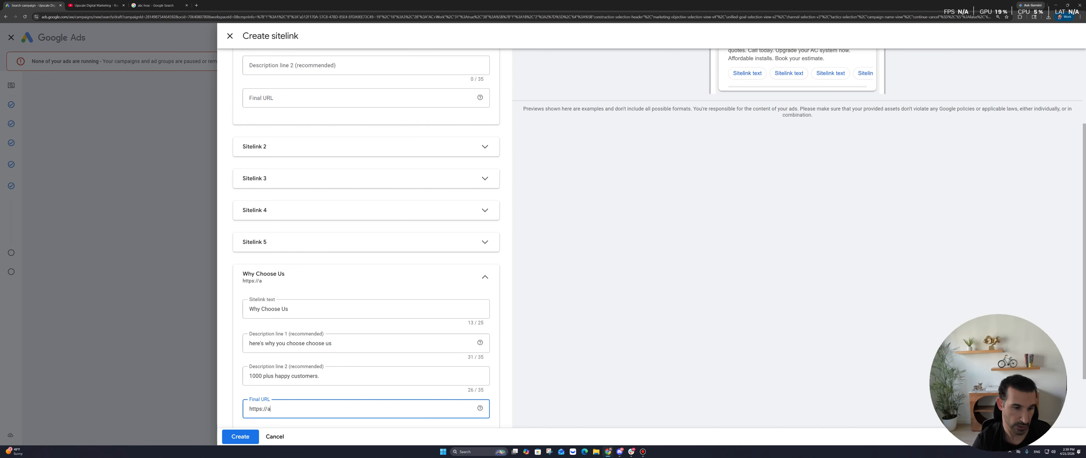
pyautogui.write('bchvac.com/why-us')
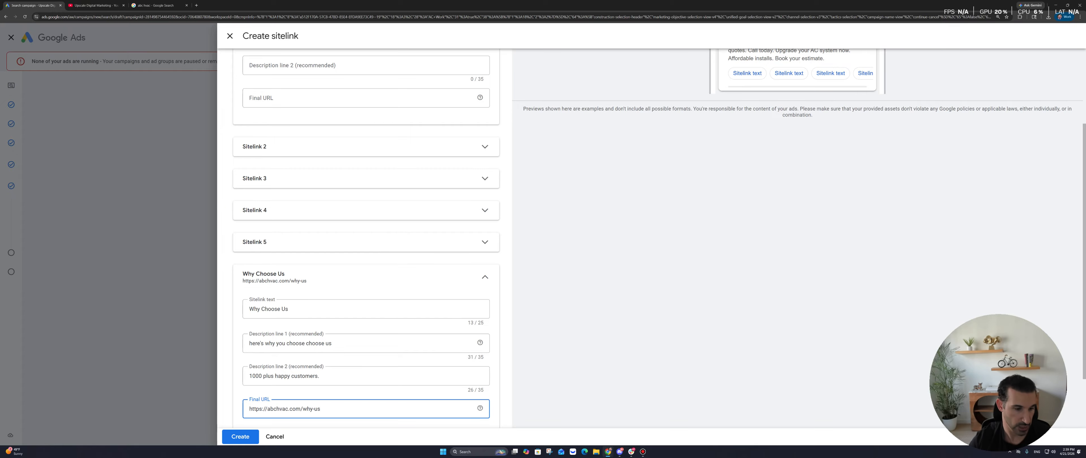
pyautogui.click(240, 437)
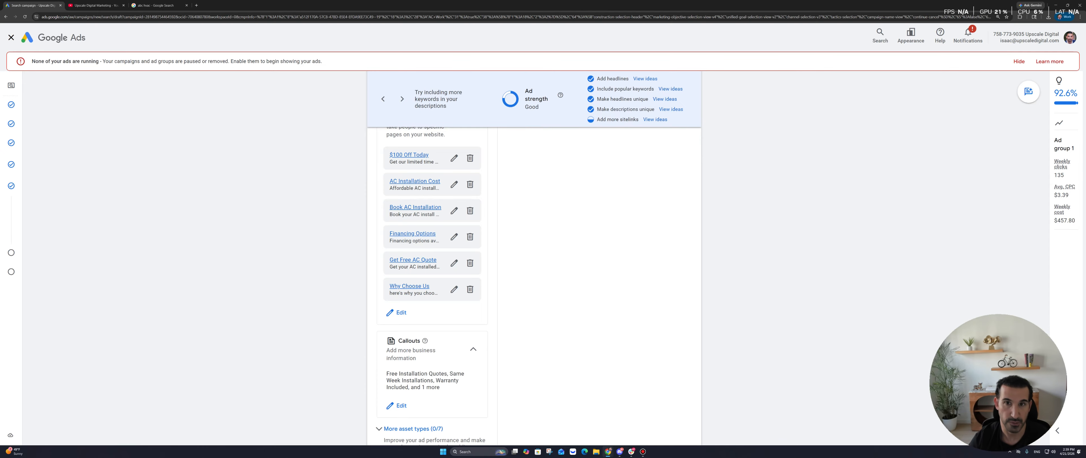
# Check the updated ad strength rating and the ad preview
pyautogui.scroll(15, 432, 287)
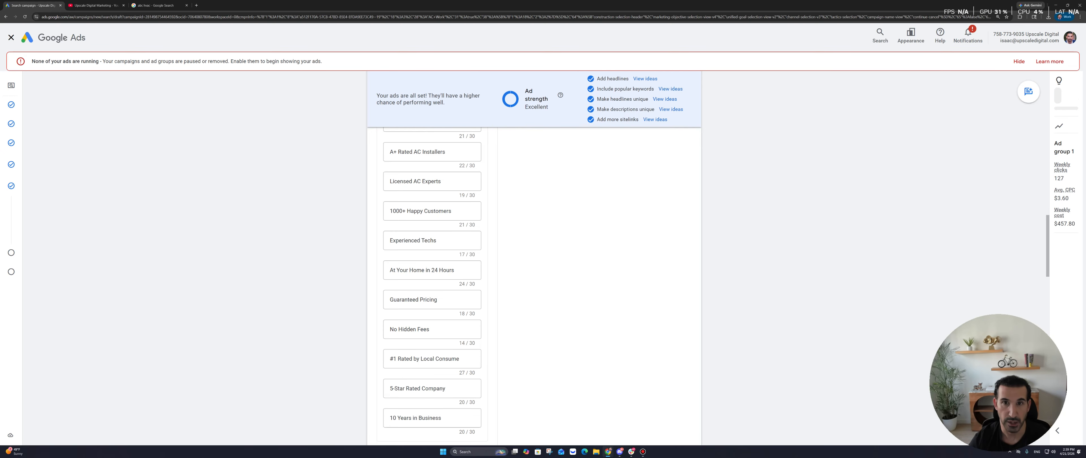
pyautogui.moveTo(525, 91); pyautogui.dragTo(549, 107)
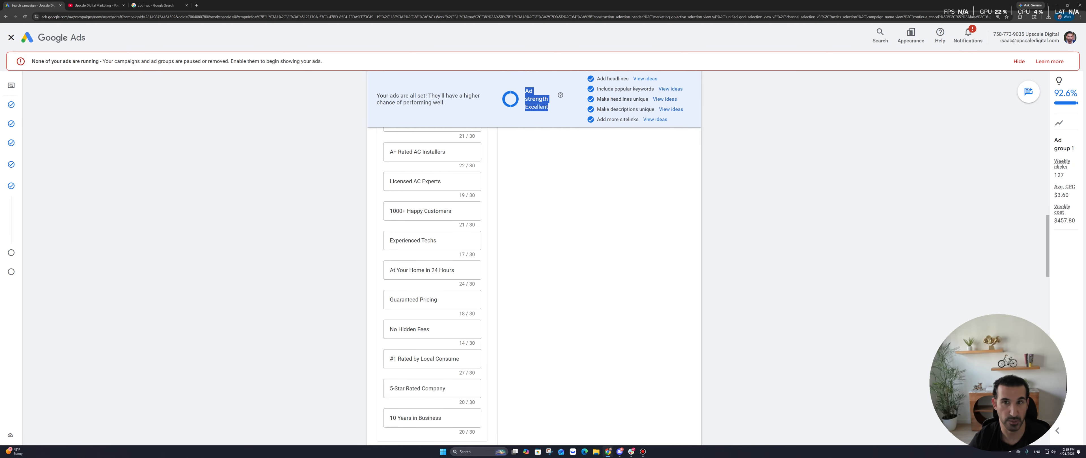
pyautogui.scroll(10, 433, 287)
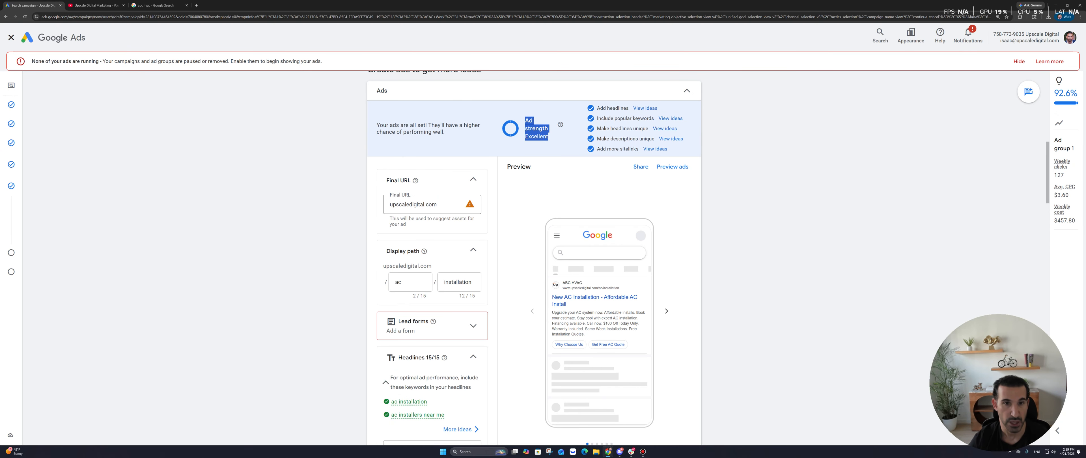
# Review the ad's final URL, headlines, descriptions, images, sitelinks and callouts, and finish the ad
pyautogui.scroll(-1, 432, 210)
pyautogui.click(432, 179)
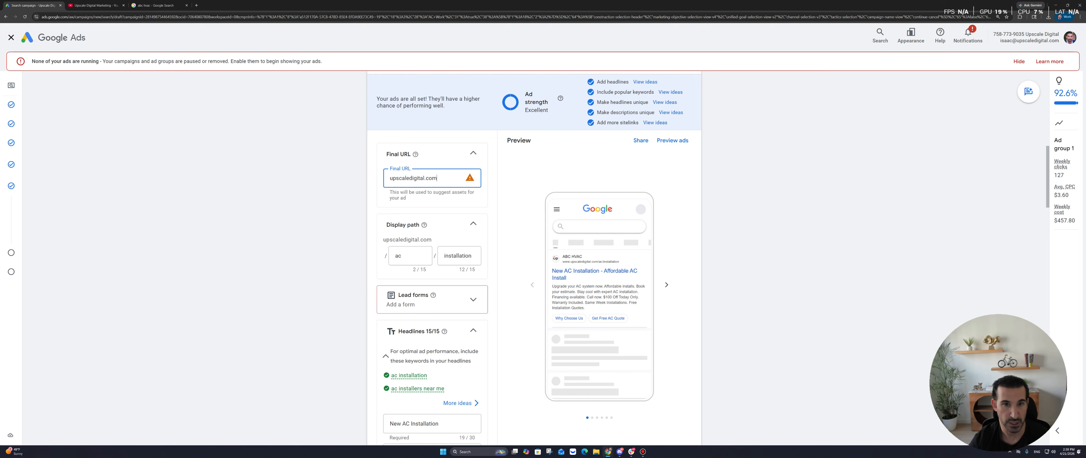
pyautogui.click(320, 182)
pyautogui.scroll(-5, 432, 253)
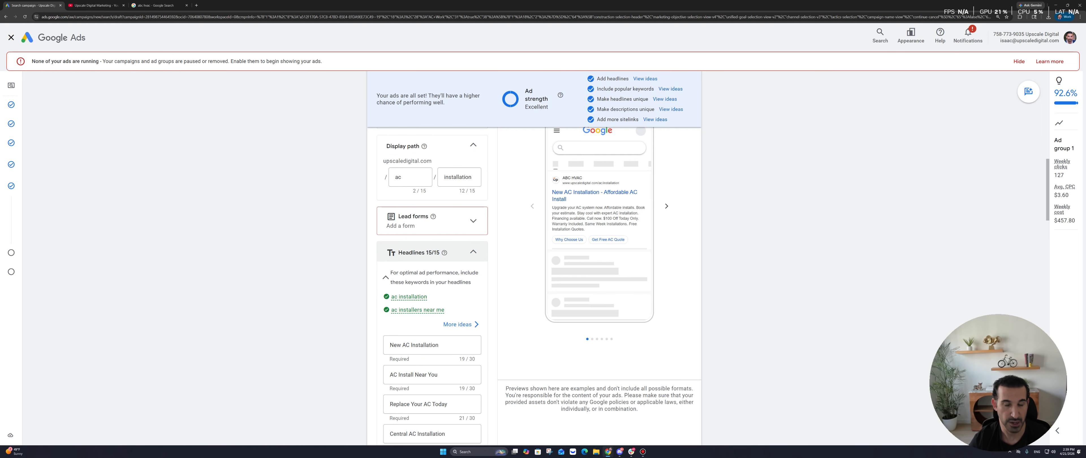
pyautogui.scroll(-10, 432, 287)
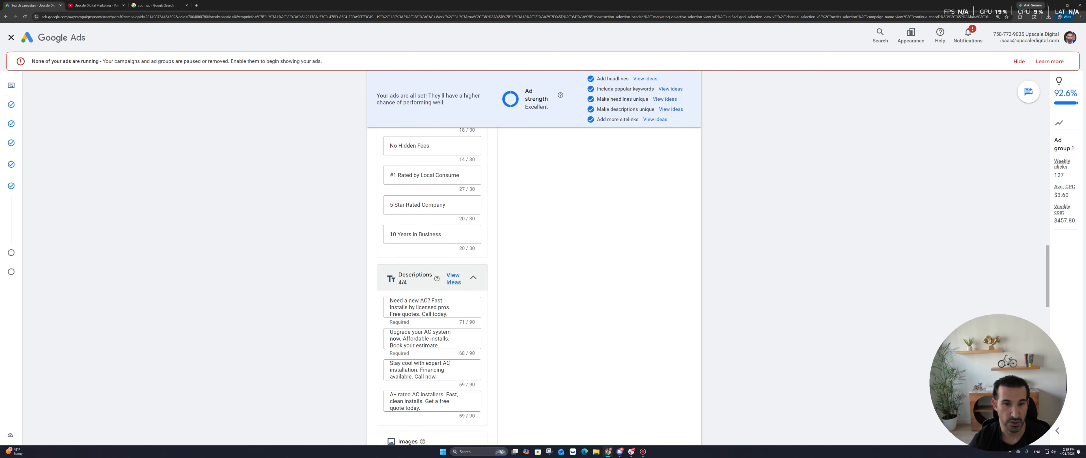
pyautogui.scroll(-6, 432, 287)
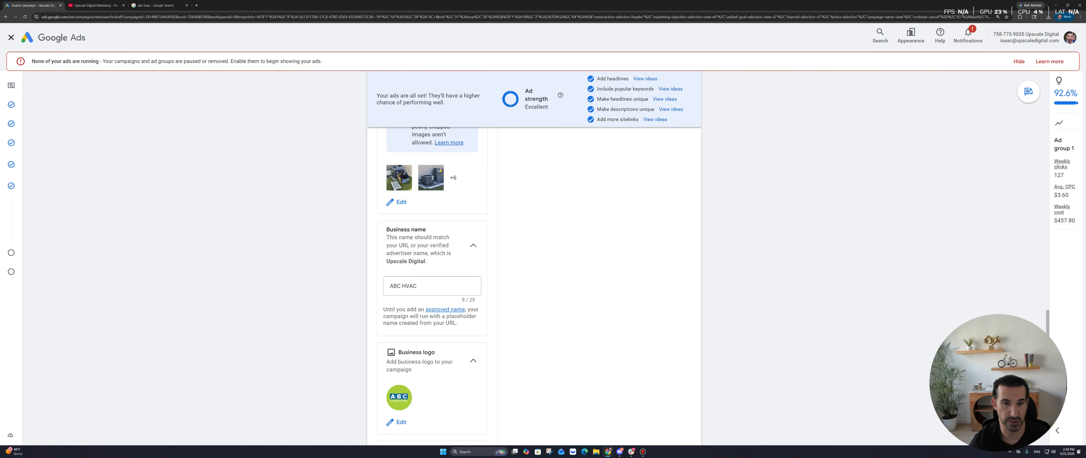
pyautogui.scroll(-7, 432, 286)
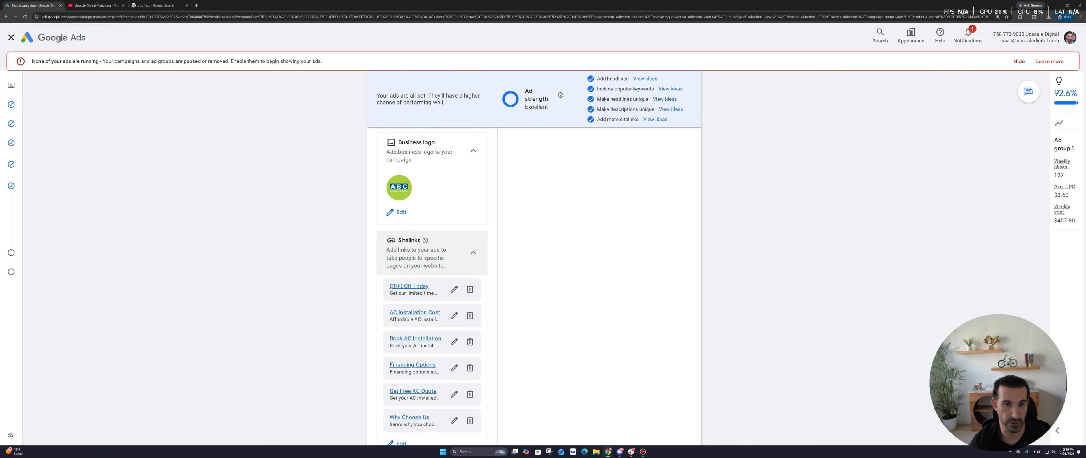
pyautogui.scroll(-3, 432, 286)
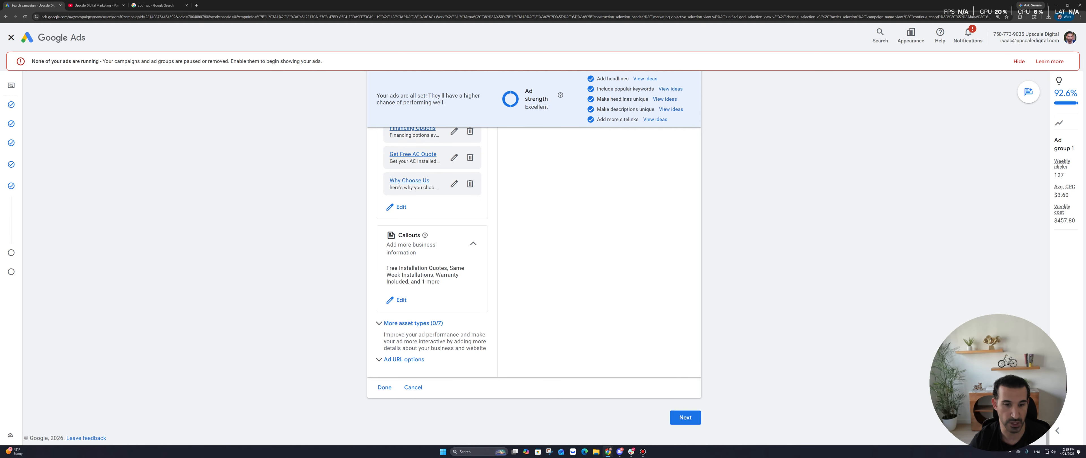
pyautogui.click(384, 387)
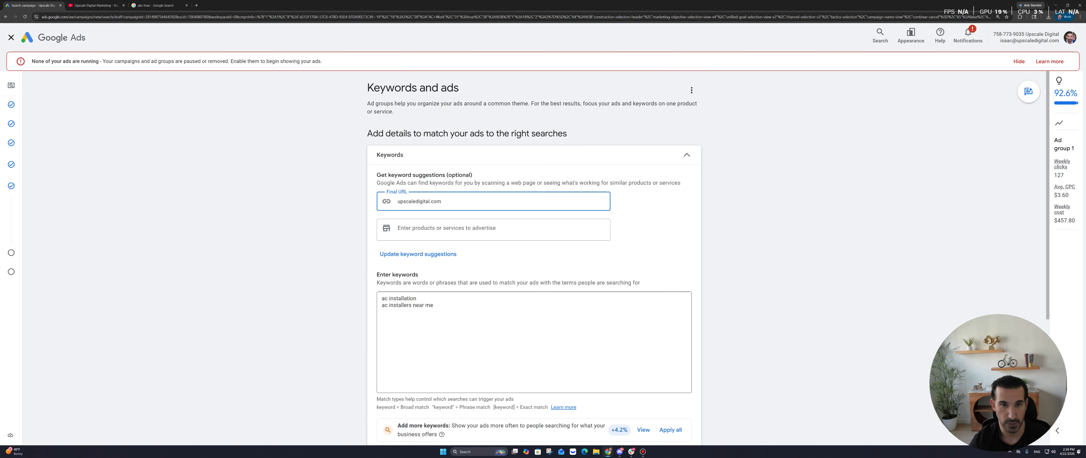
# Continue to the budget stage, confirm the account identity check and accept the recommended $65.40 average daily budget
pyautogui.scroll(-5, 534, 254)
pyautogui.click(685, 417)
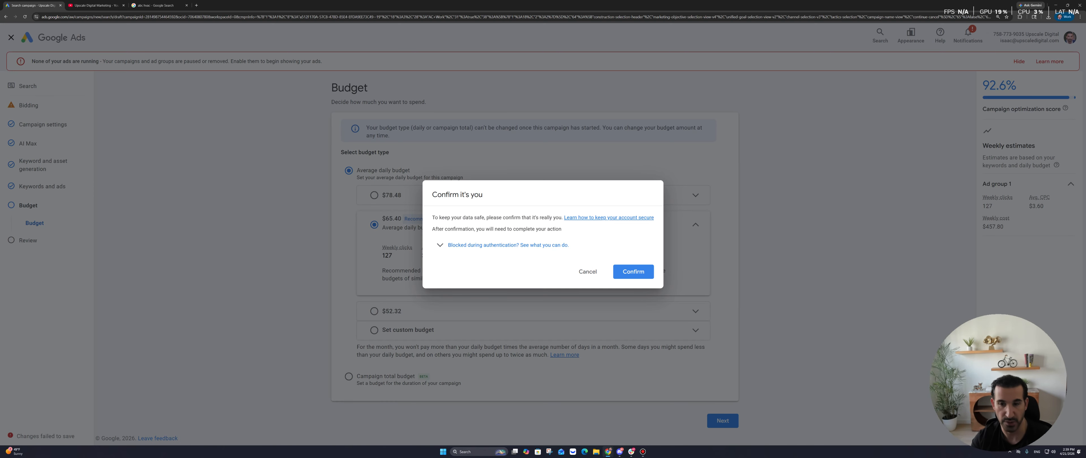
pyautogui.click(634, 272)
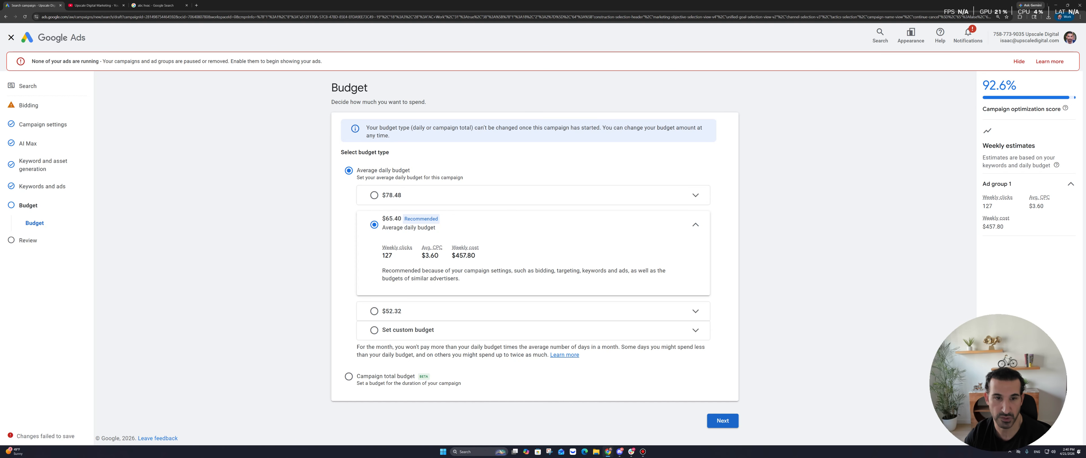
pyautogui.click(722, 420)
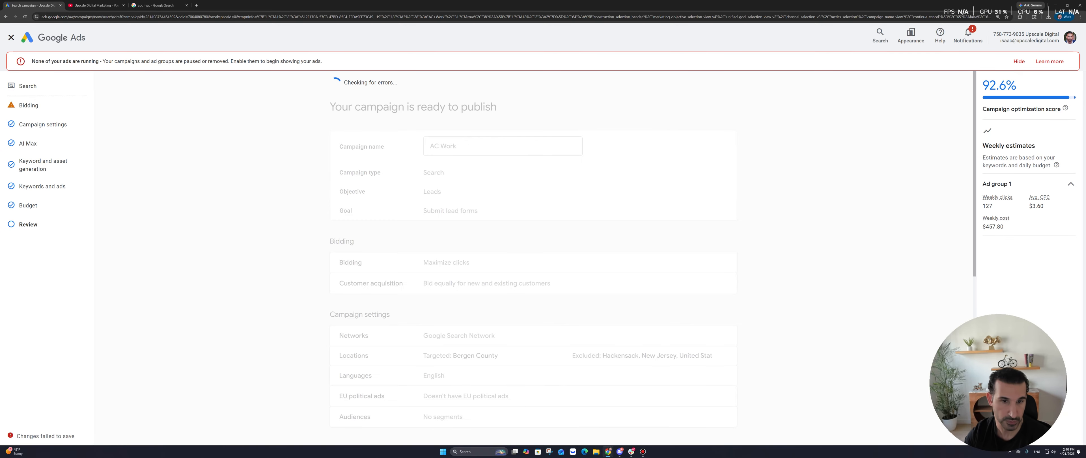
# Hide the paused-ads notice, review the AC Work campaign summary and publish the campaign
pyautogui.scroll(-7, 533, 265)
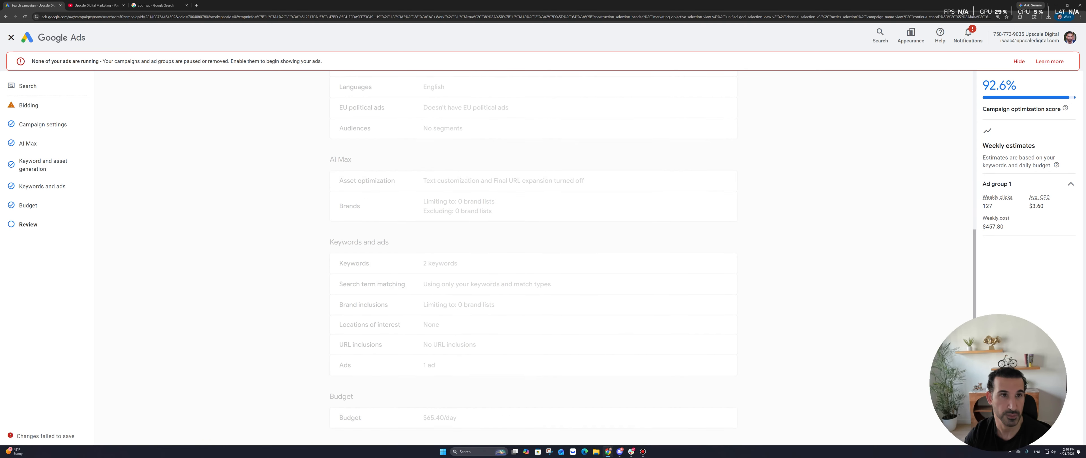
pyautogui.scroll(8, 533, 253)
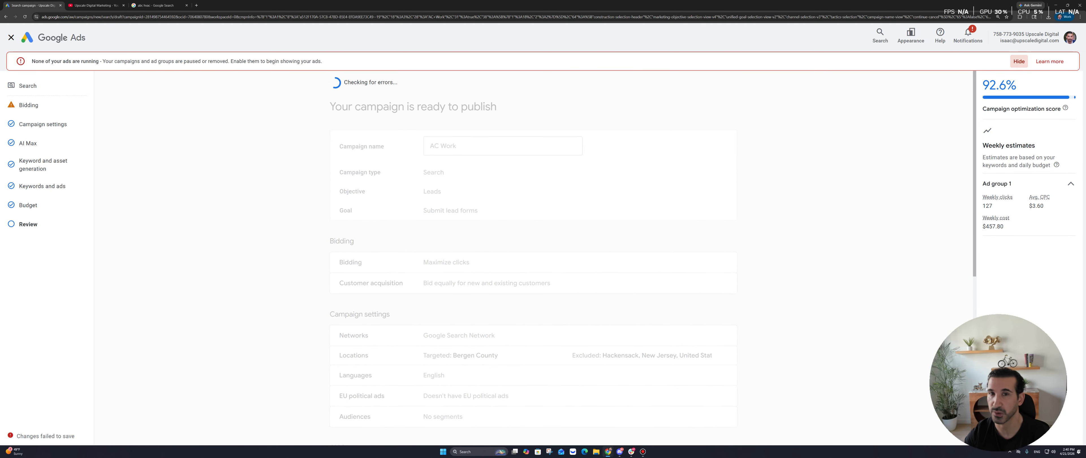
pyautogui.click(1018, 61)
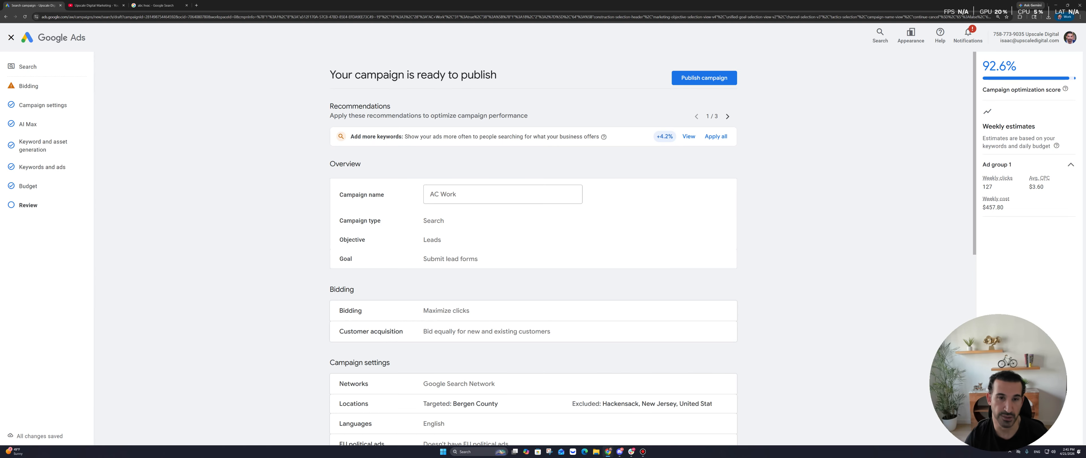
pyautogui.scroll(-10, 533, 249)
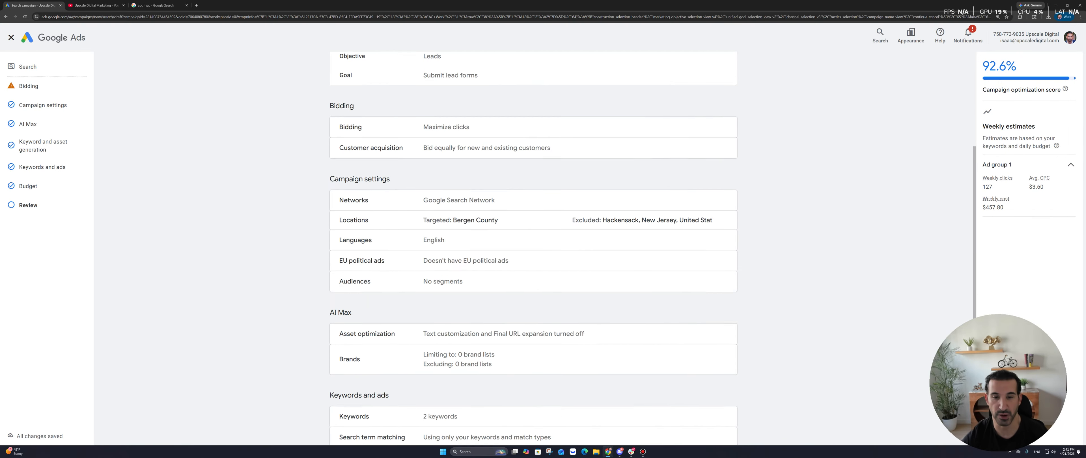
pyautogui.scroll(10, 533, 249)
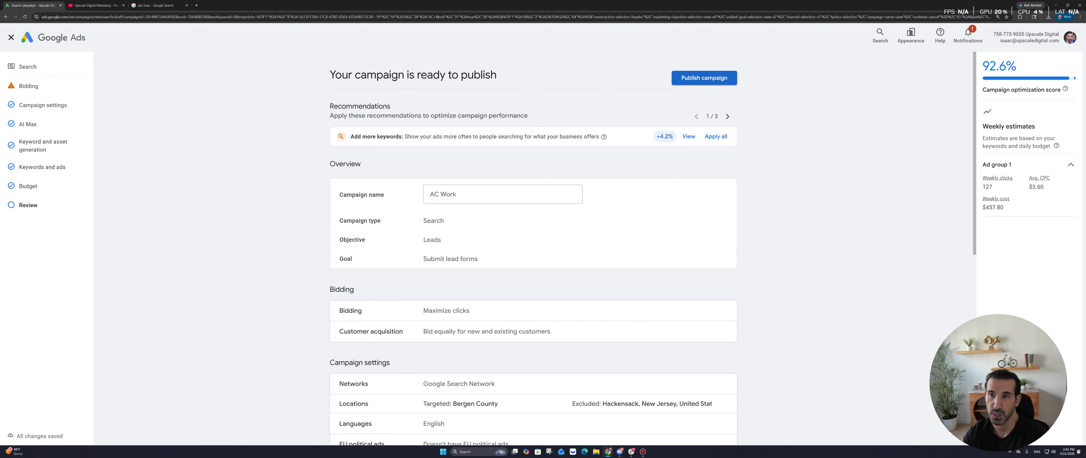
pyautogui.click(704, 78)
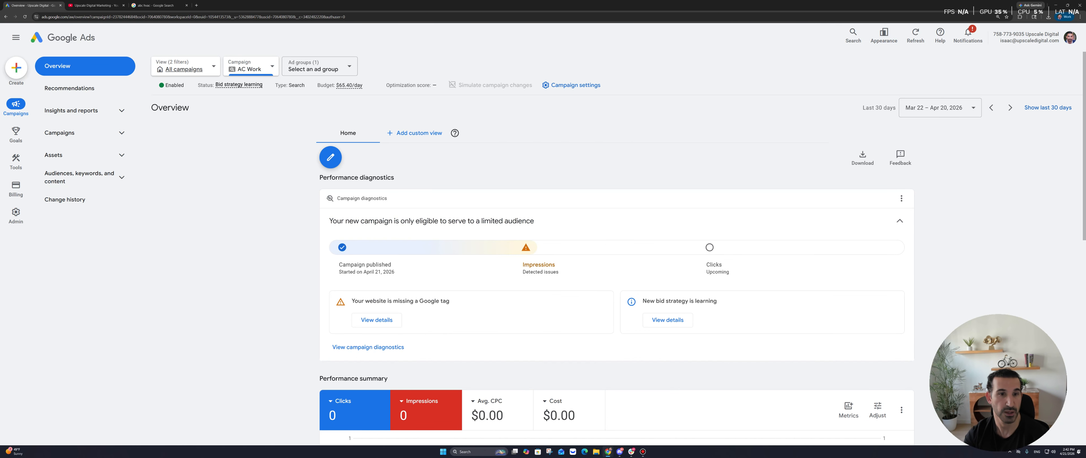
# Go to the campaigns list and open the ad groups of the AC Work campaign
pyautogui.click(63, 132)
pyautogui.click(66, 155)
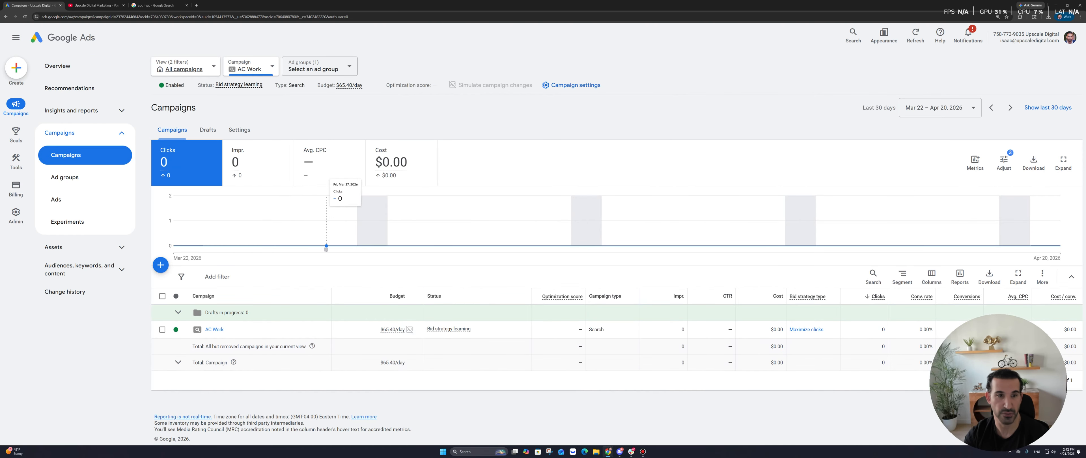
pyautogui.moveTo(449, 329)
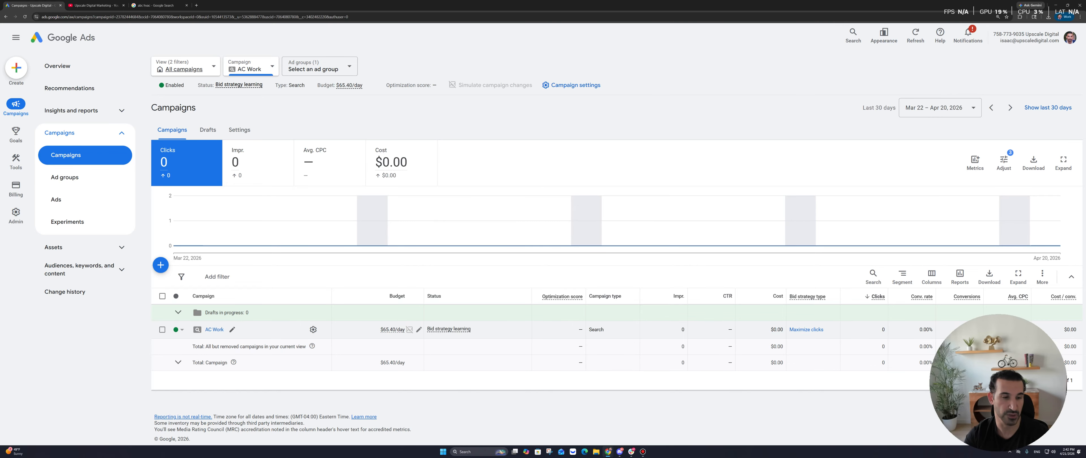
pyautogui.click(214, 329)
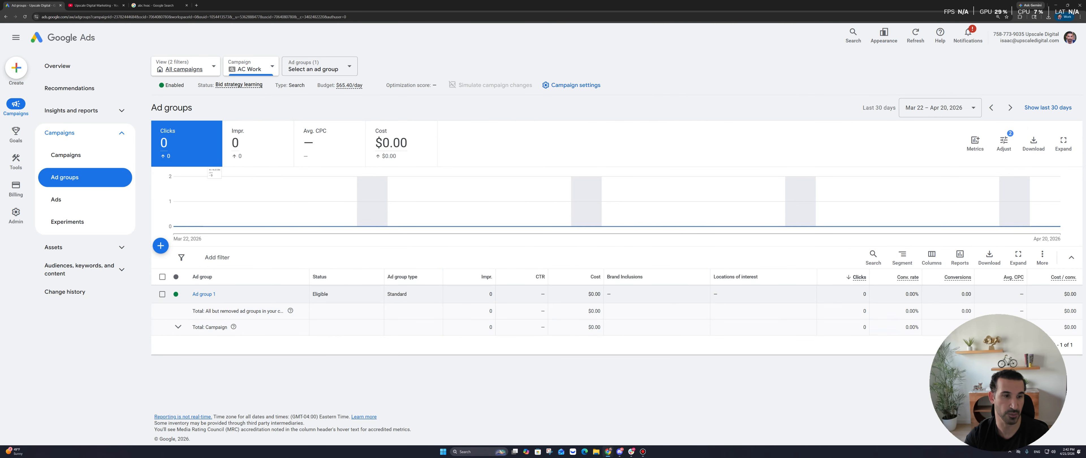
# Rename the campaign's only ad group as "AC Installation" and save the name
pyautogui.click(222, 294)
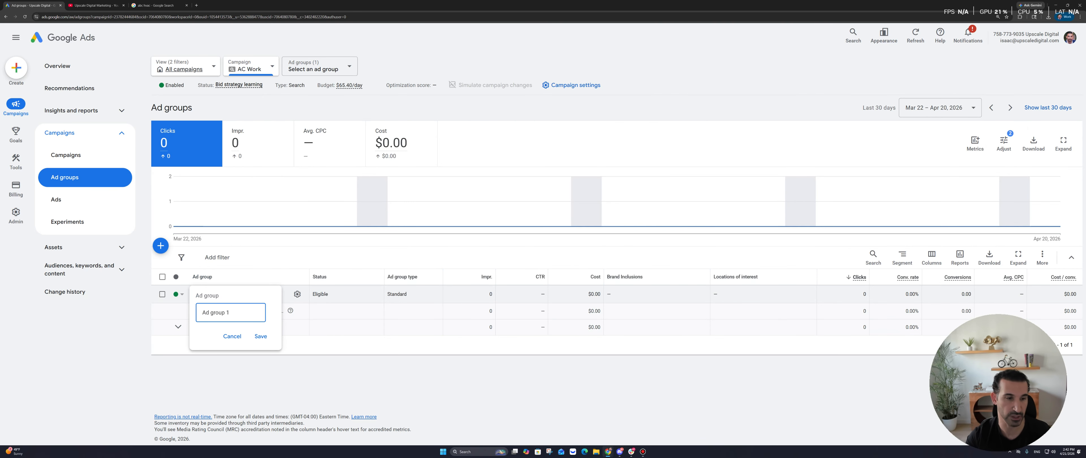
pyautogui.hotkey('ctrl', 'a')
pyautogui.write('Ac i')
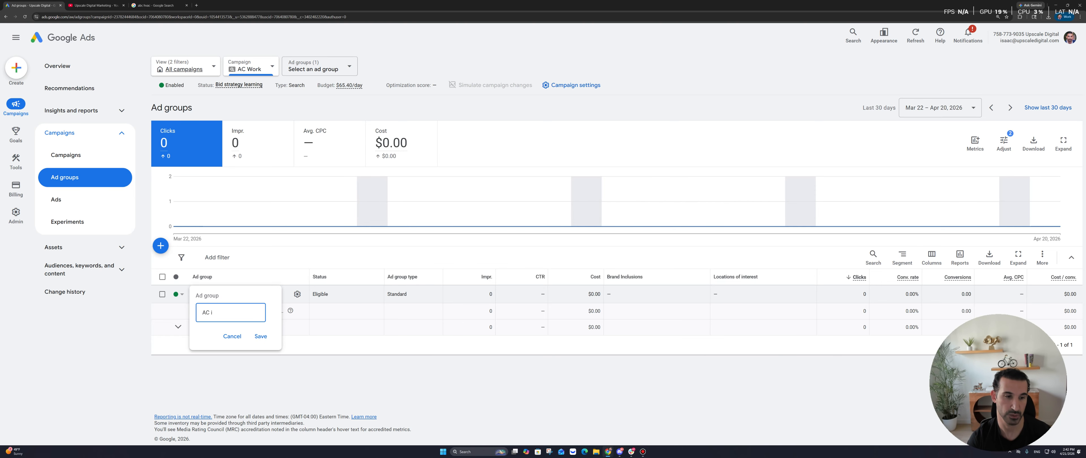
pyautogui.write('nstallation')
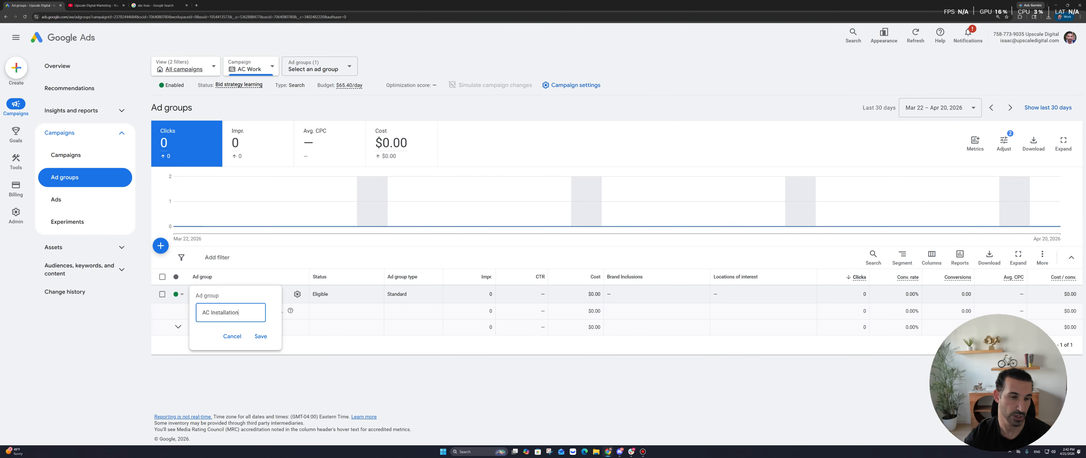
pyautogui.press('Tab')
pyautogui.press('Tab')
pyautogui.click(263, 336)
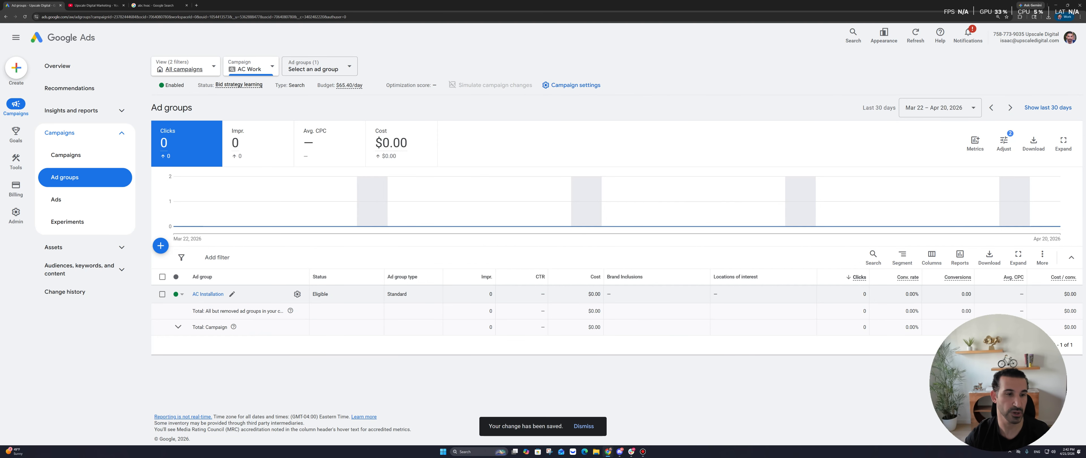
# Open the AC Installation ad group and set both keywords, "ac installation" and "ac installers near me", to phrase match
pyautogui.click(207, 294)
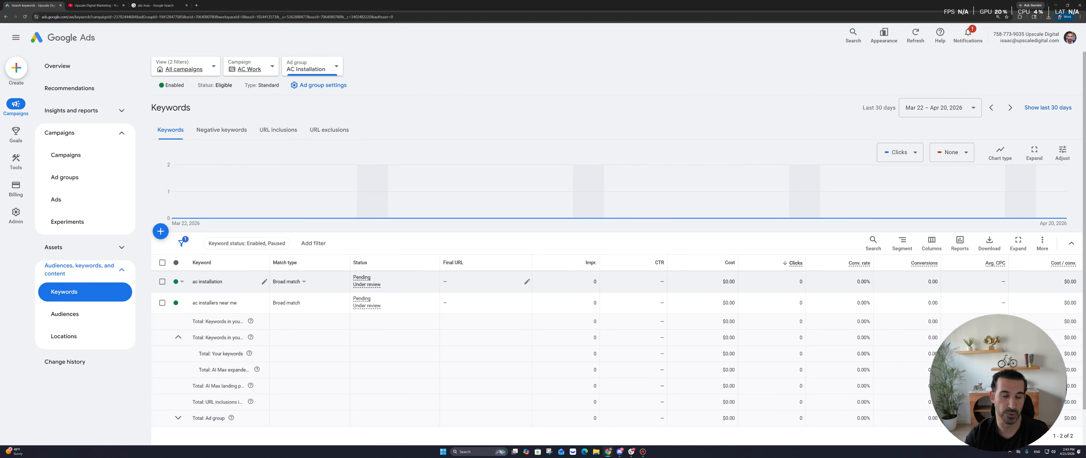
pyautogui.click(296, 281)
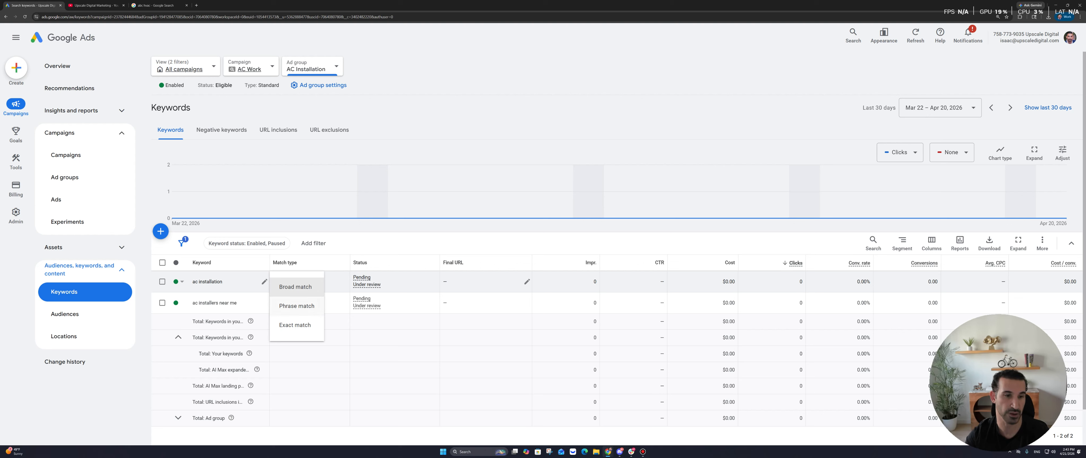
pyautogui.click(297, 306)
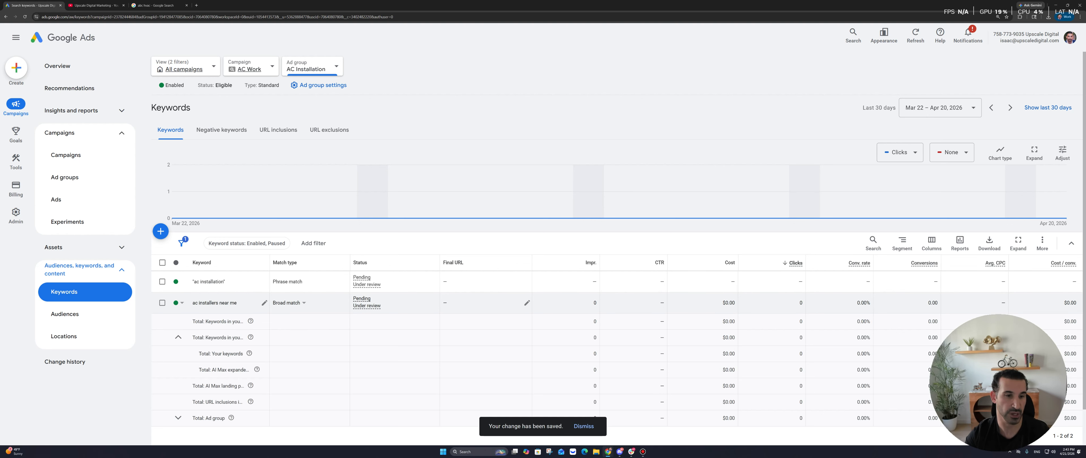
pyautogui.click(296, 303)
pyautogui.click(297, 327)
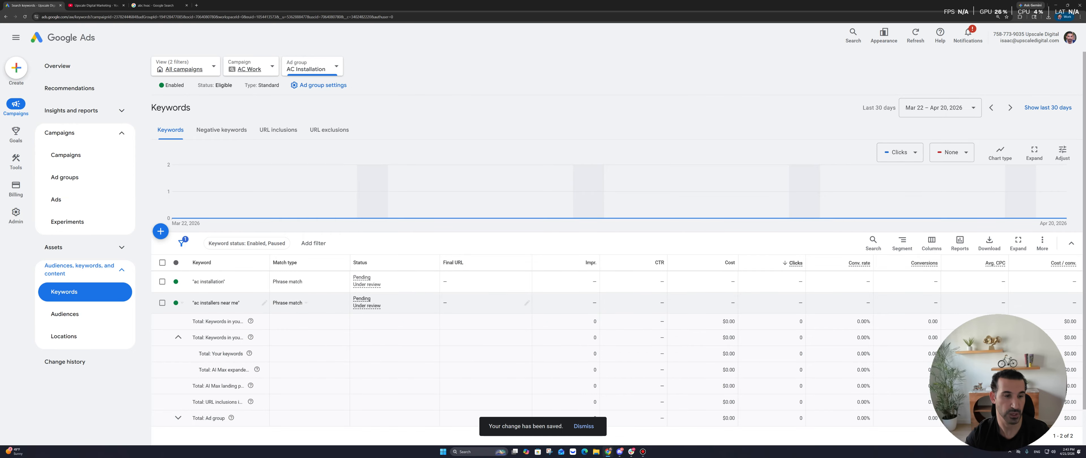
# Start adding new negative keywords to the AC Installation ad group
pyautogui.moveTo(366, 282)
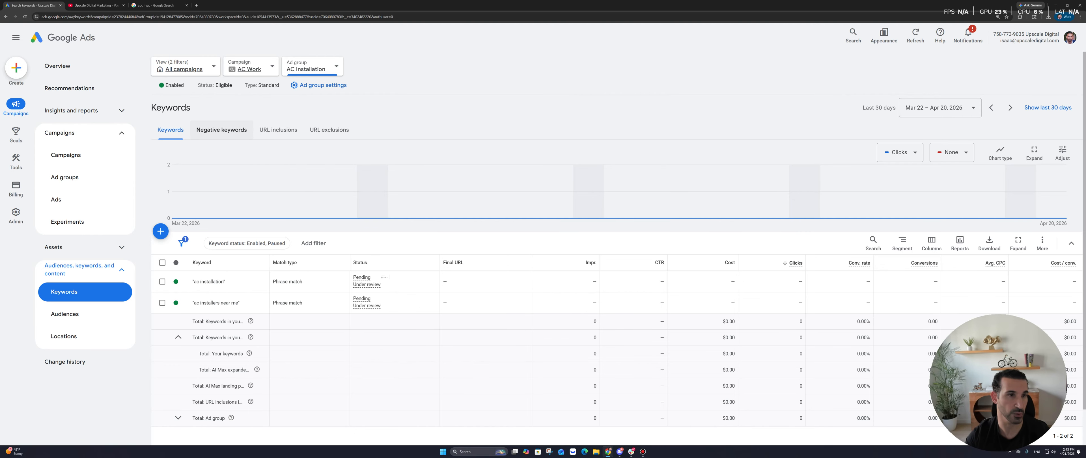
pyautogui.click(222, 129)
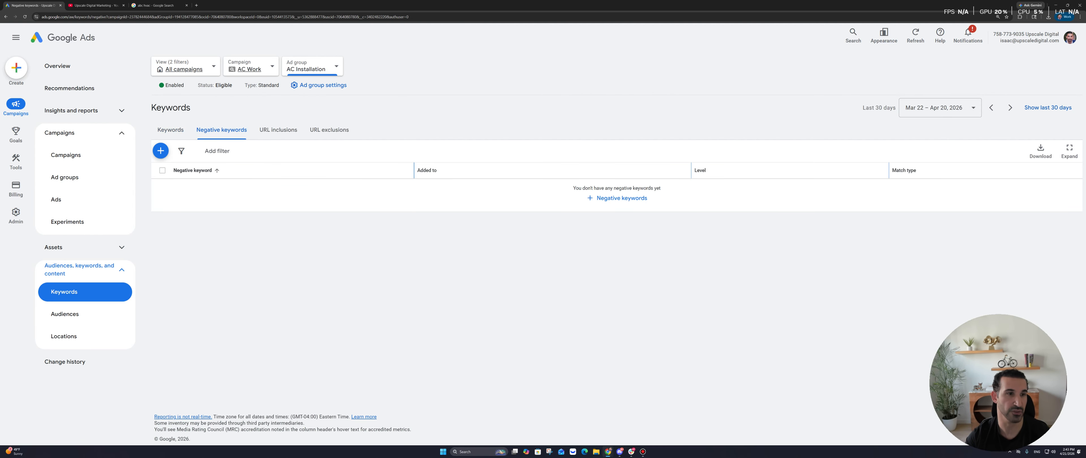
pyautogui.click(160, 150)
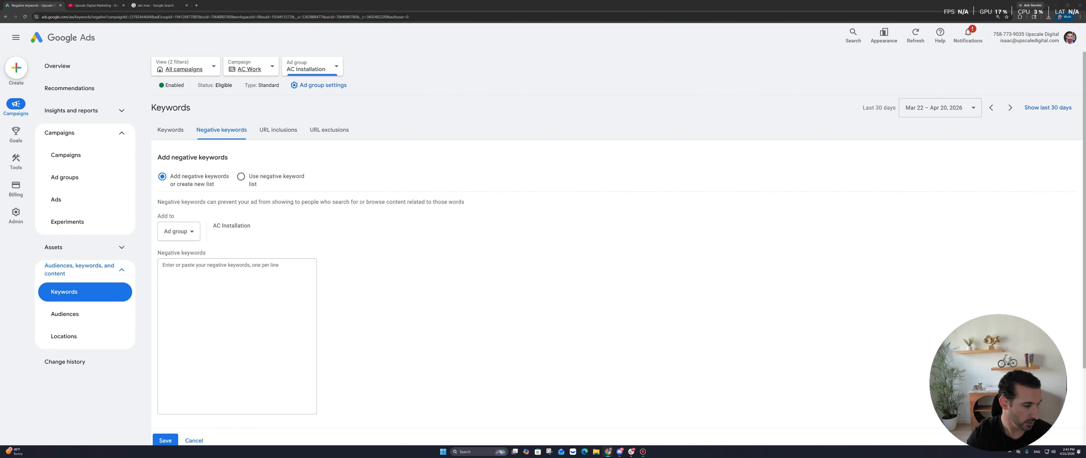
pyautogui.hotkey('alt', 'Tab')
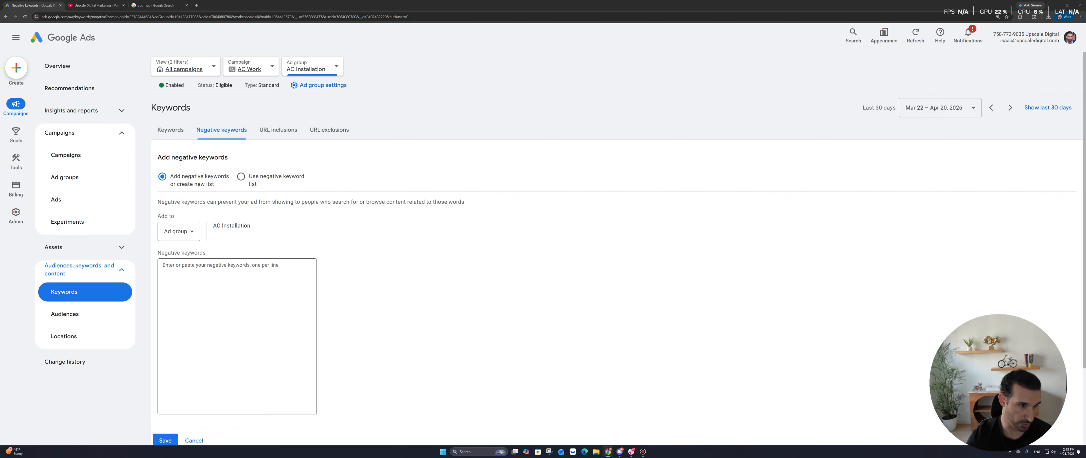
# Enter "Jobs", "tutorial", "free" and "parts" as the ad group's negative keywords, one per line, and save them
pyautogui.write('JO')
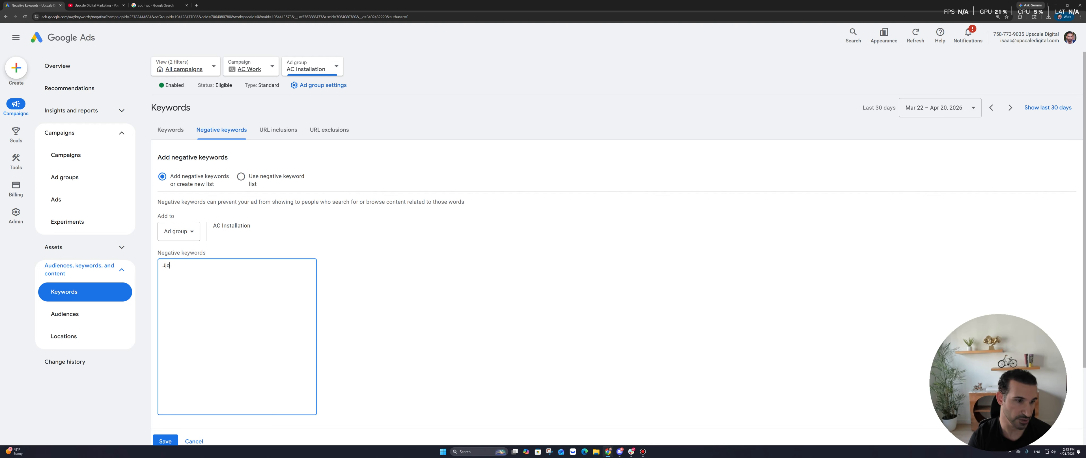
pyautogui.write('bs')
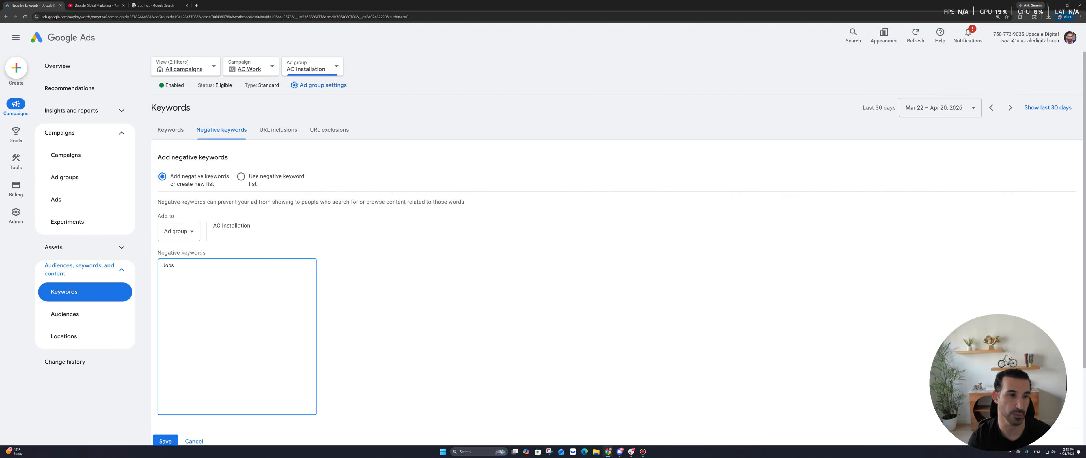
pyautogui.write('tutot')
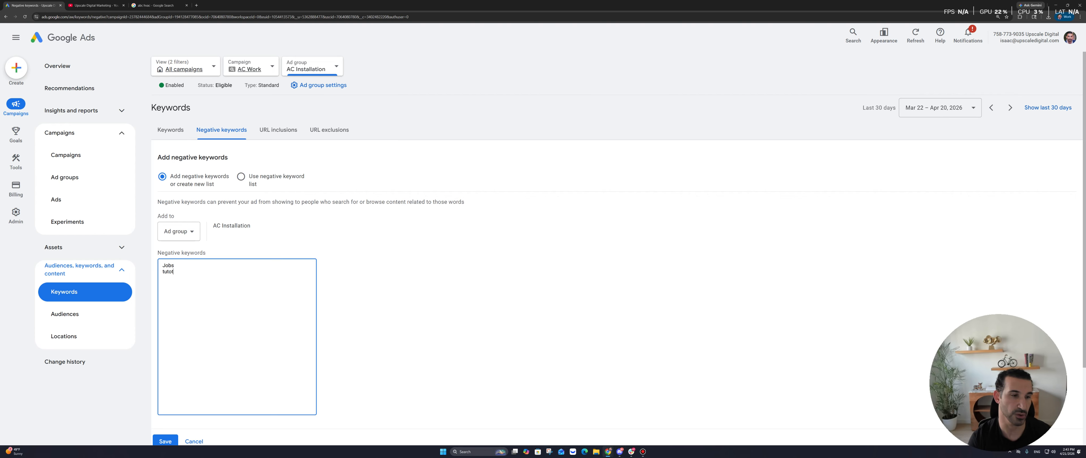
pyautogui.write('rto')
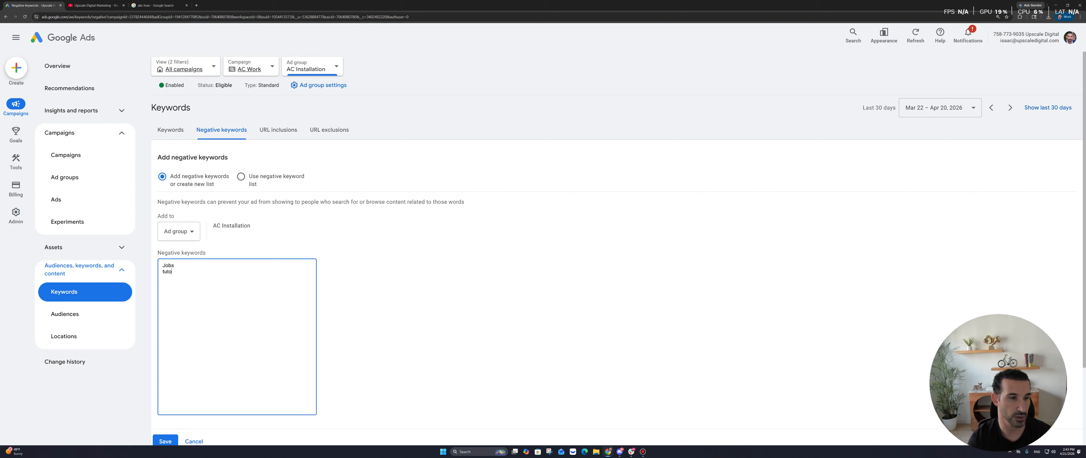
pyautogui.write('rialfree')
pyautogui.press('Return')
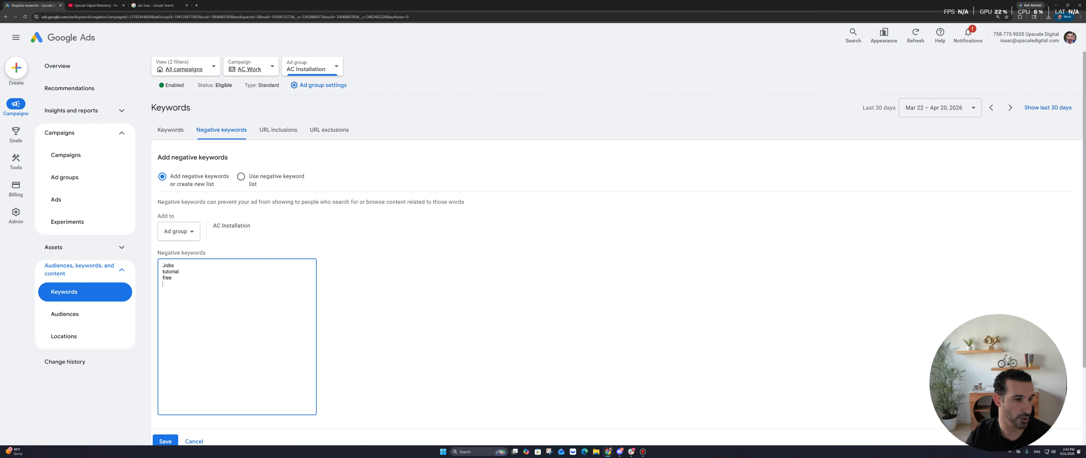
pyautogui.write('parts')
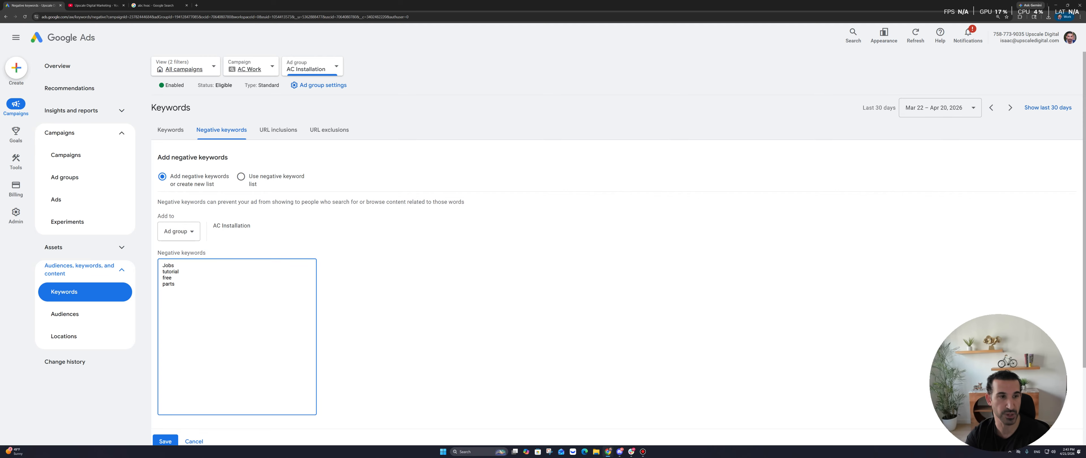
pyautogui.hotkey('ctrl', 'a')
pyautogui.click(237, 321)
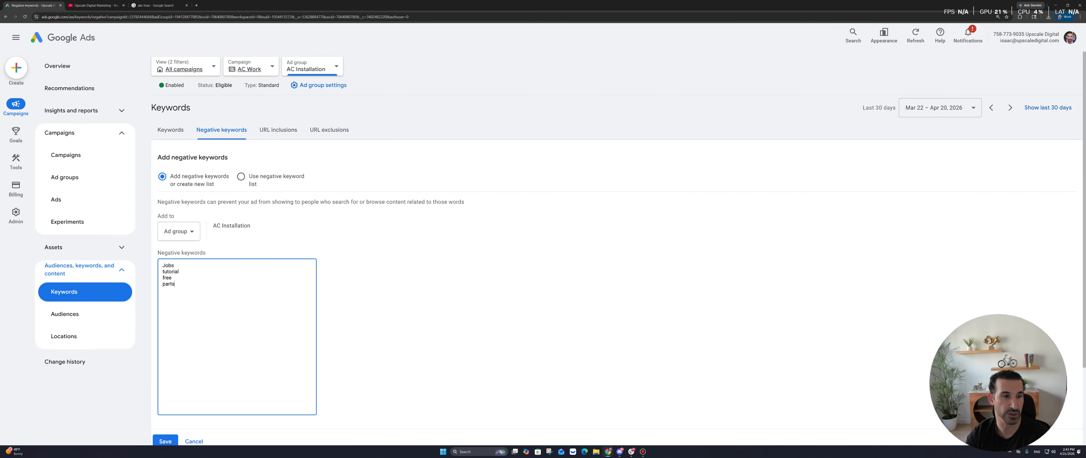
pyautogui.click(422, 312)
pyautogui.scroll(-2, 615, 253)
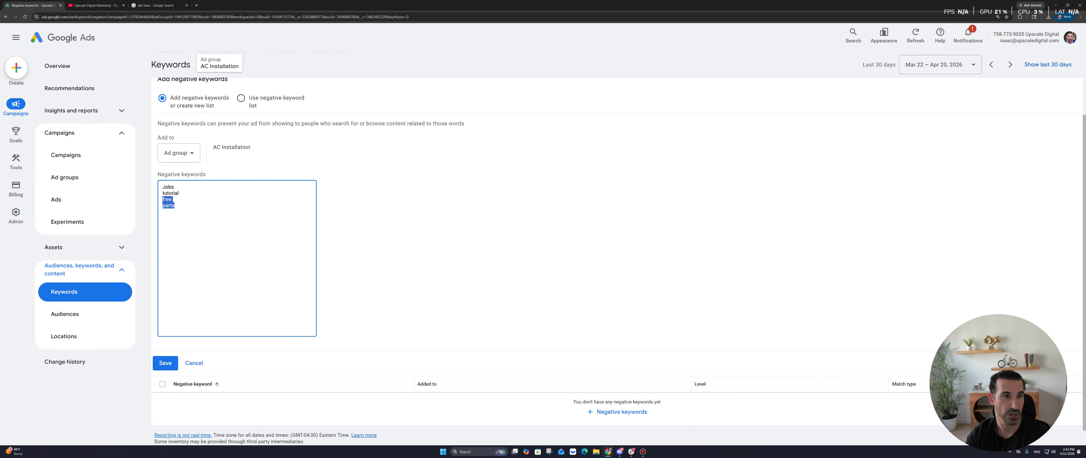
pyautogui.click(165, 362)
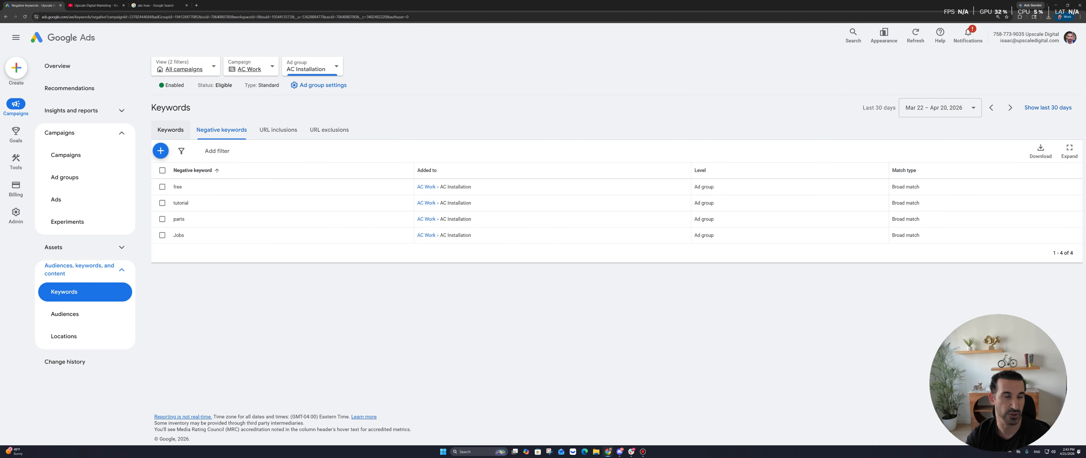
# Return to the ad group's keywords, then go to the Keyword Planner among the planning tools
pyautogui.click(170, 129)
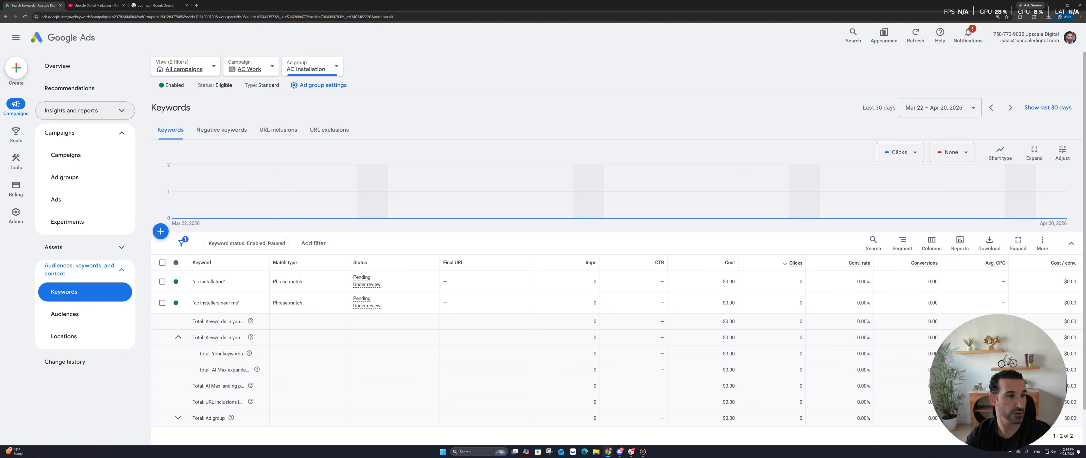
pyautogui.click(84, 132)
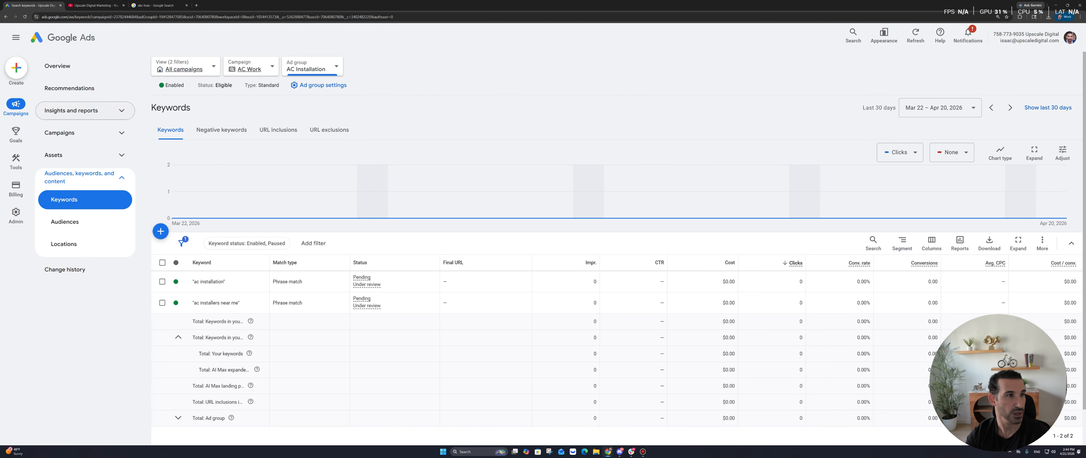
pyautogui.click(16, 38)
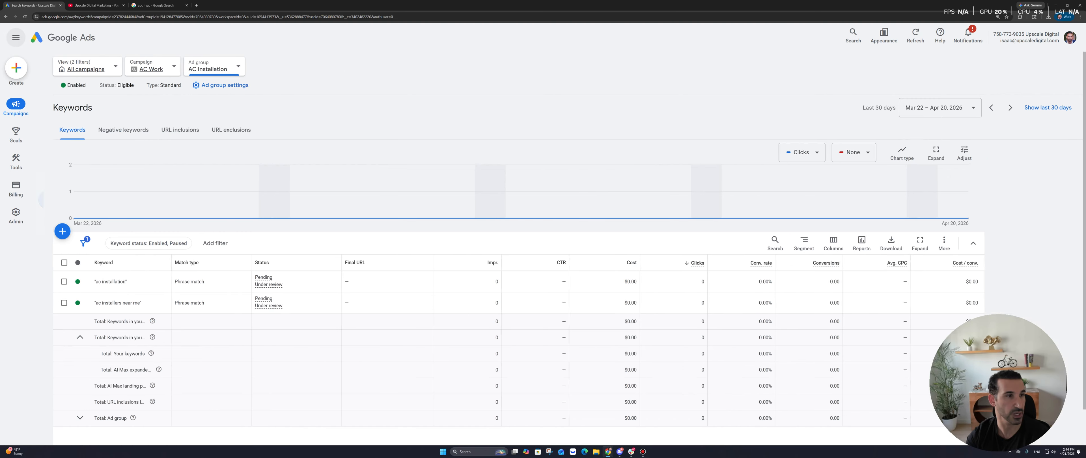
pyautogui.click(16, 38)
pyautogui.moveTo(17, 161)
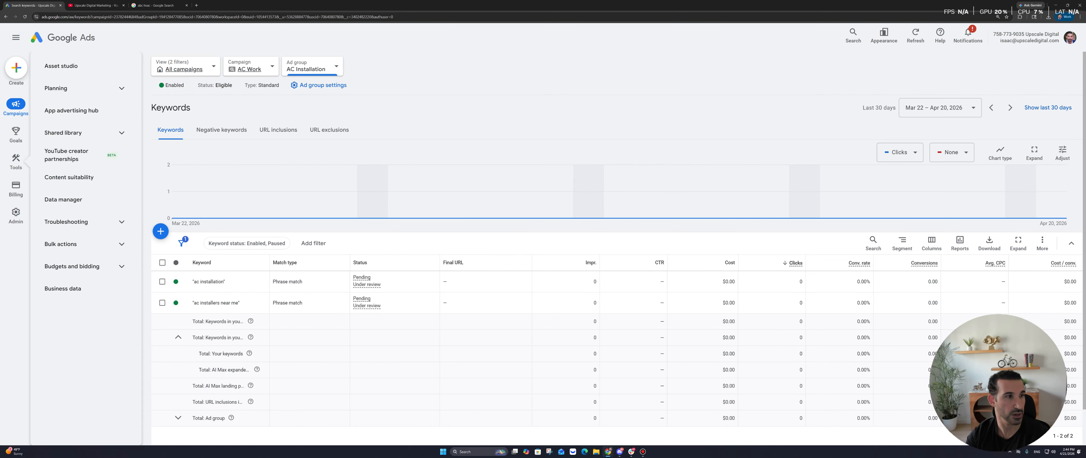
pyautogui.click(61, 66)
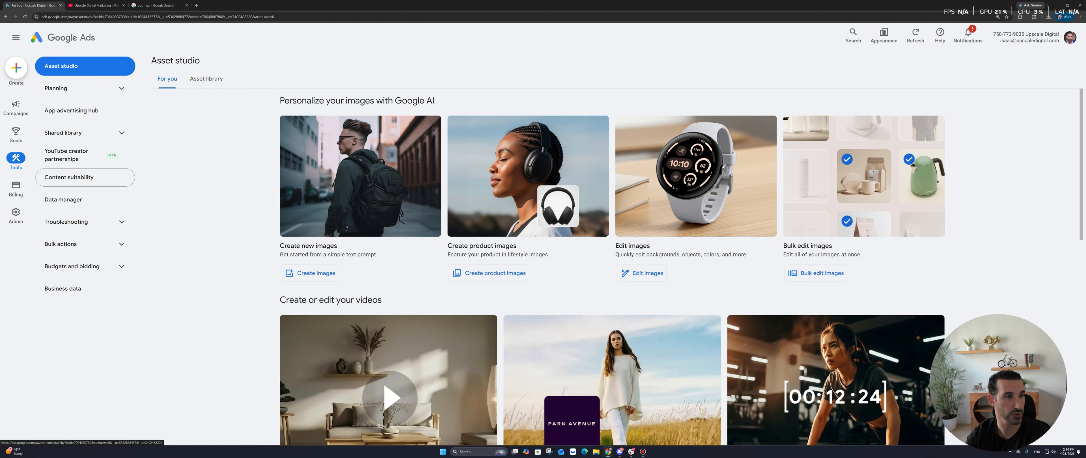
pyautogui.click(56, 89)
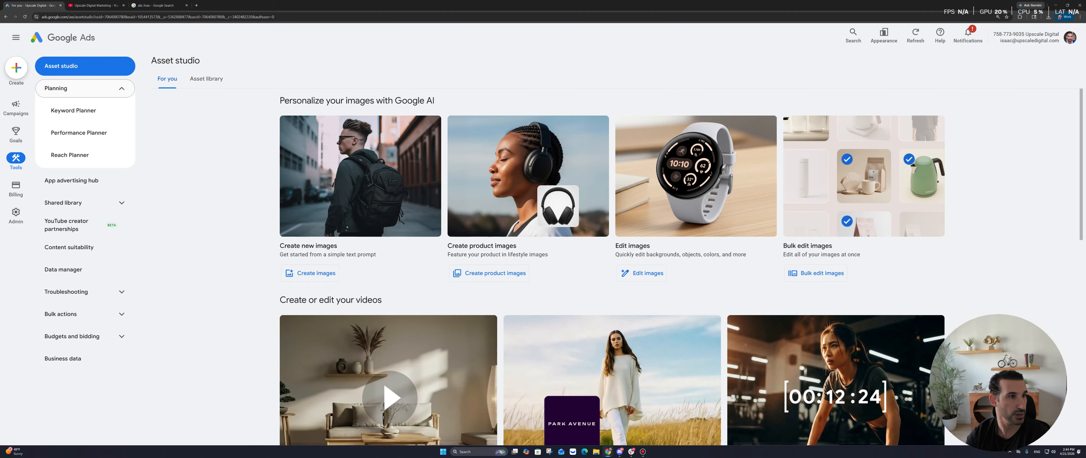
pyautogui.click(73, 110)
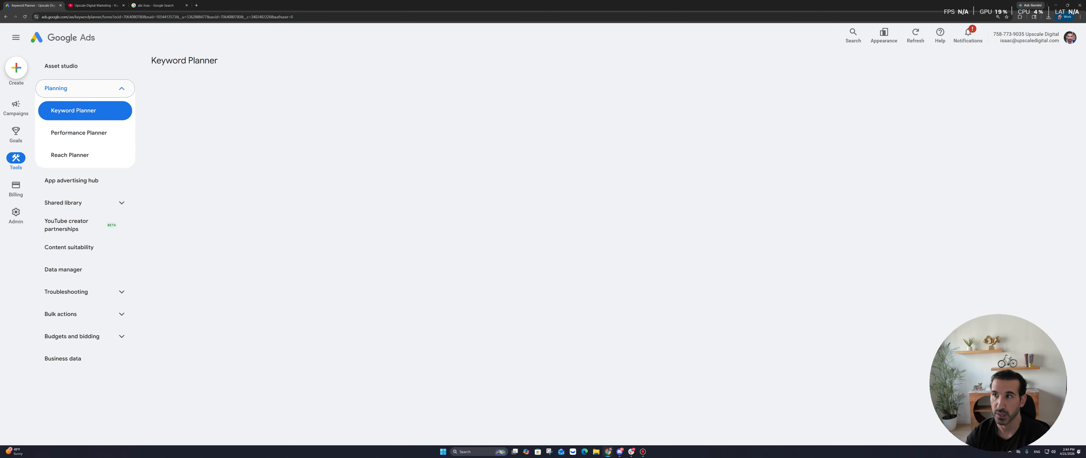
pyautogui.click(56, 88)
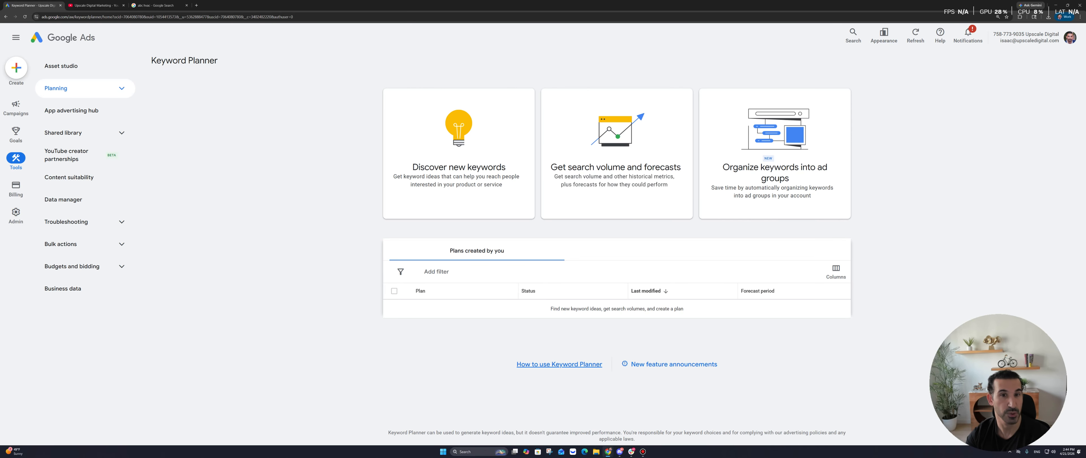
# Discover new keywords related to "AC installation" and "ac installers" in English for the United States
pyautogui.click(458, 167)
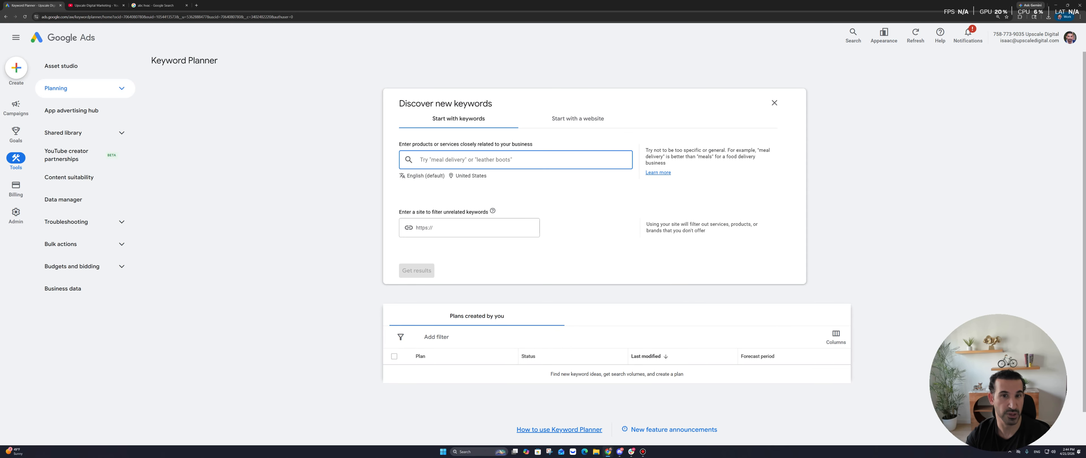
pyautogui.write('a')
pyautogui.press('BackSpace')
pyautogui.write('AC')
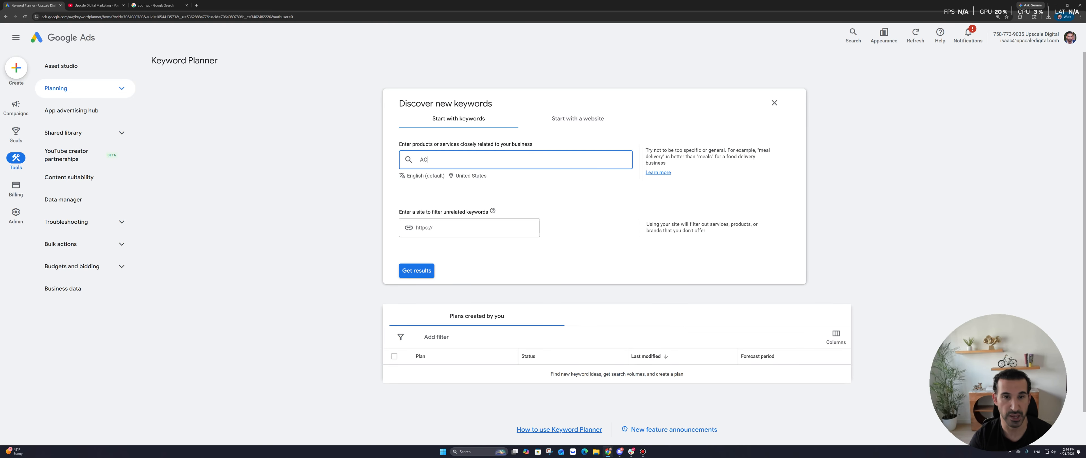
pyautogui.write(' installation')
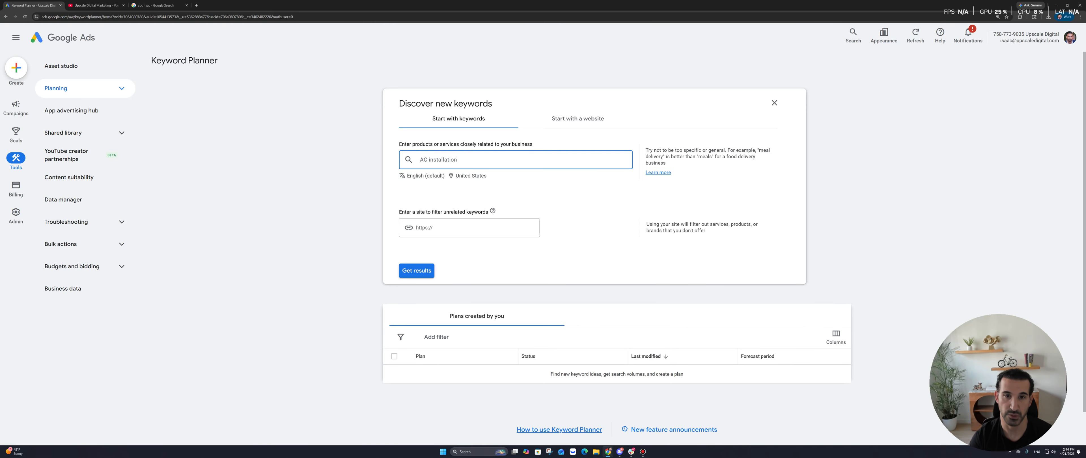
pyautogui.write(',ac installers,')
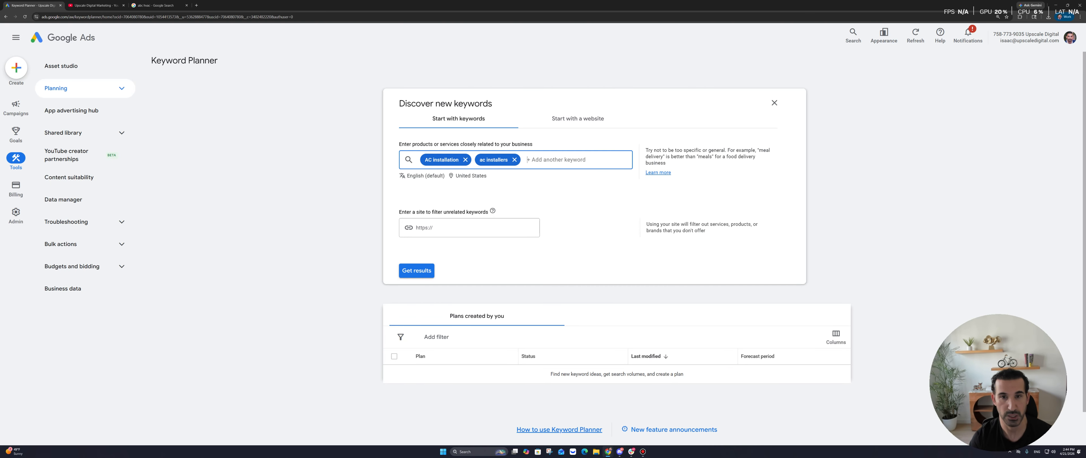
pyautogui.click(416, 270)
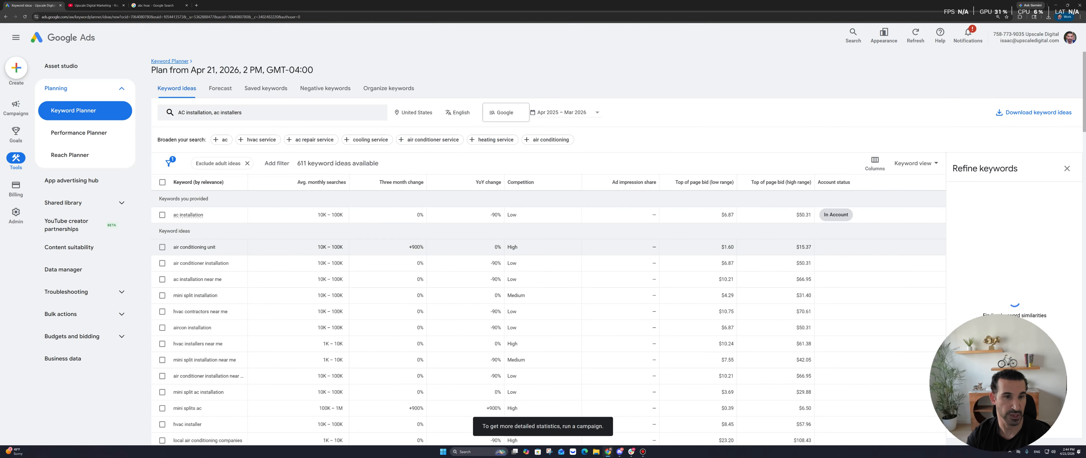
# Examine the keyword ideas for relevant installation terms, such as "ac installation near me", "mini split installation" and "hvac installers near me"
pyautogui.moveTo(188, 214)
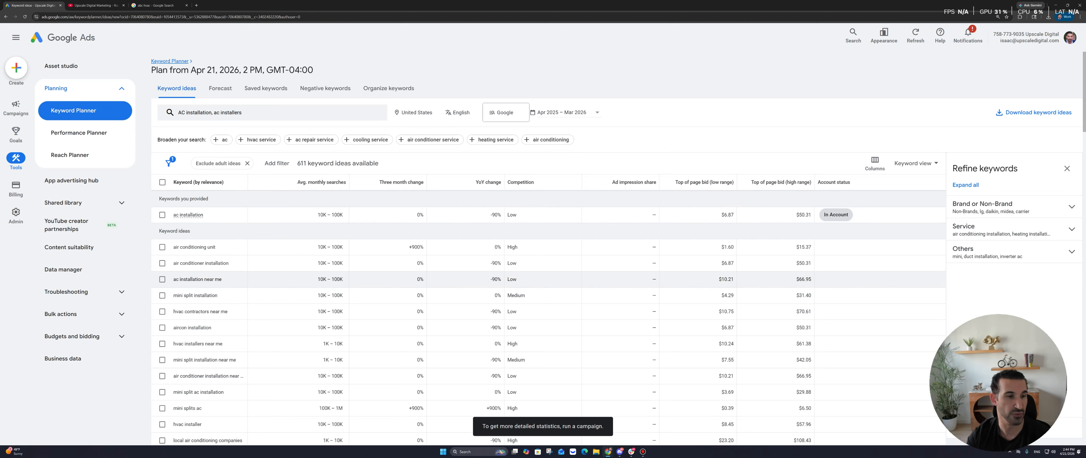
pyautogui.moveTo(173, 279); pyautogui.dragTo(220, 280)
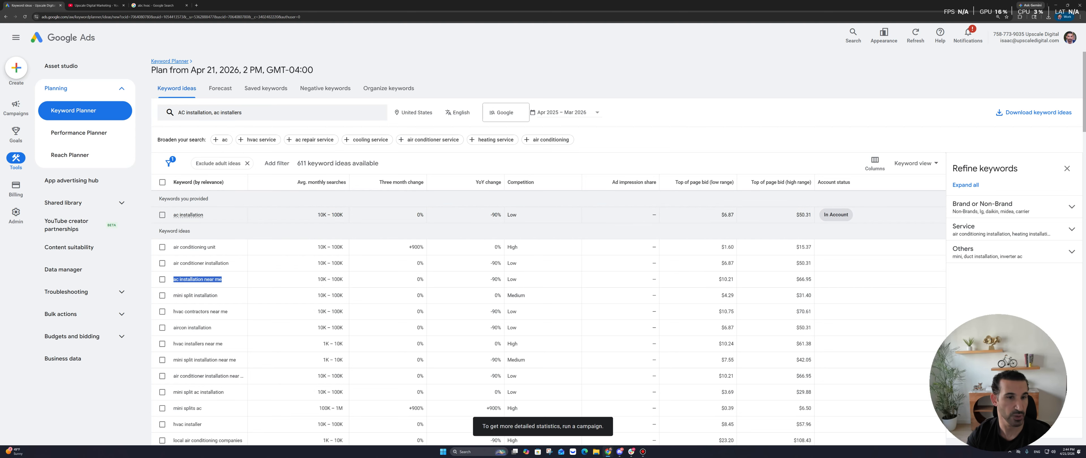
pyautogui.click(203, 279)
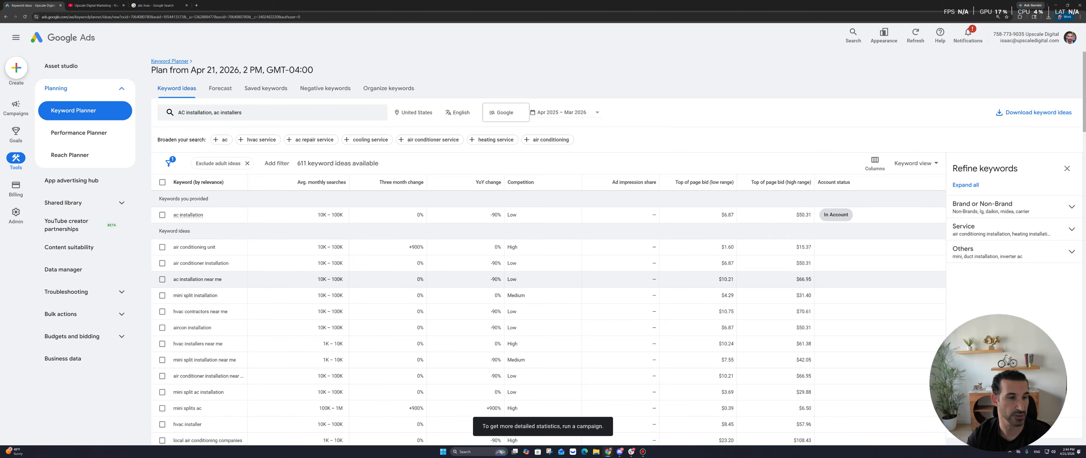
pyautogui.moveTo(203, 279); pyautogui.dragTo(222, 279)
pyautogui.scroll(-1, 219, 274)
pyautogui.click(220, 269)
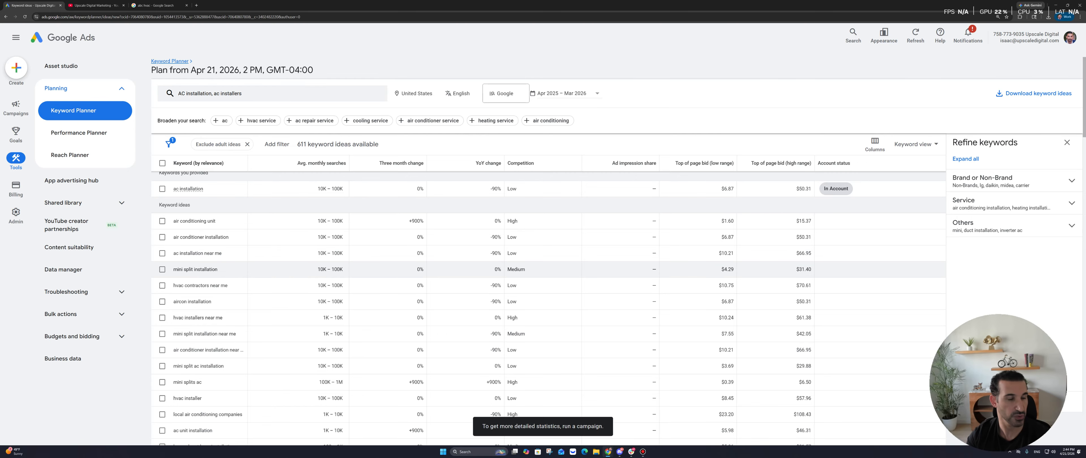
pyautogui.moveTo(173, 269); pyautogui.dragTo(218, 269)
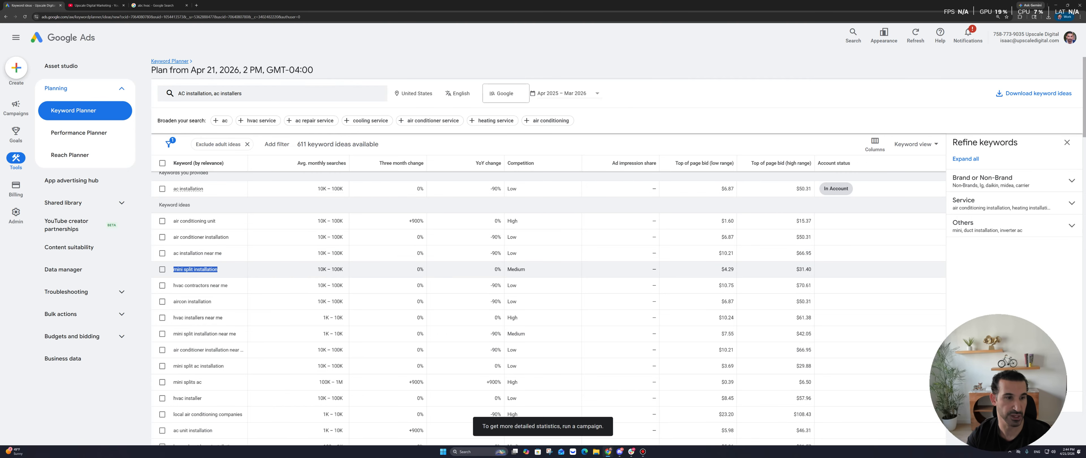
pyautogui.scroll(-1, 219, 274)
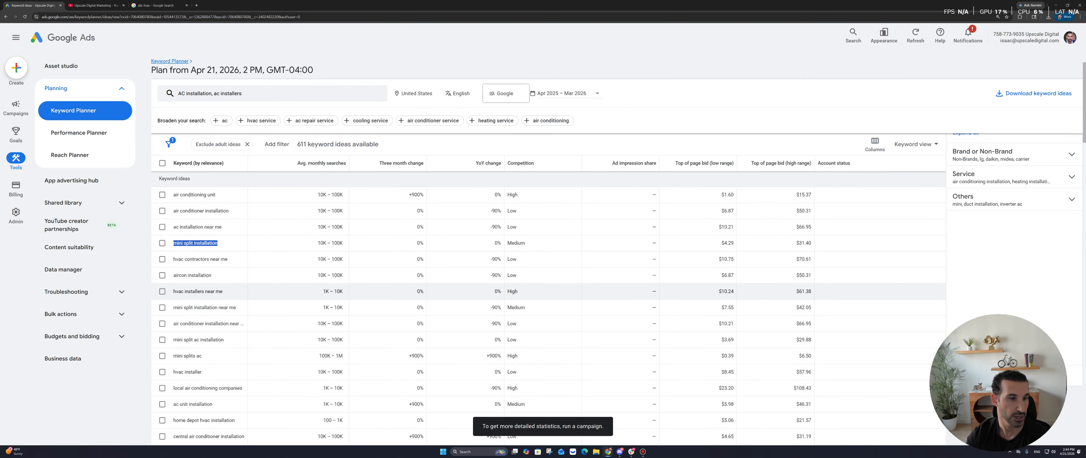
pyautogui.moveTo(222, 291); pyautogui.dragTo(174, 291)
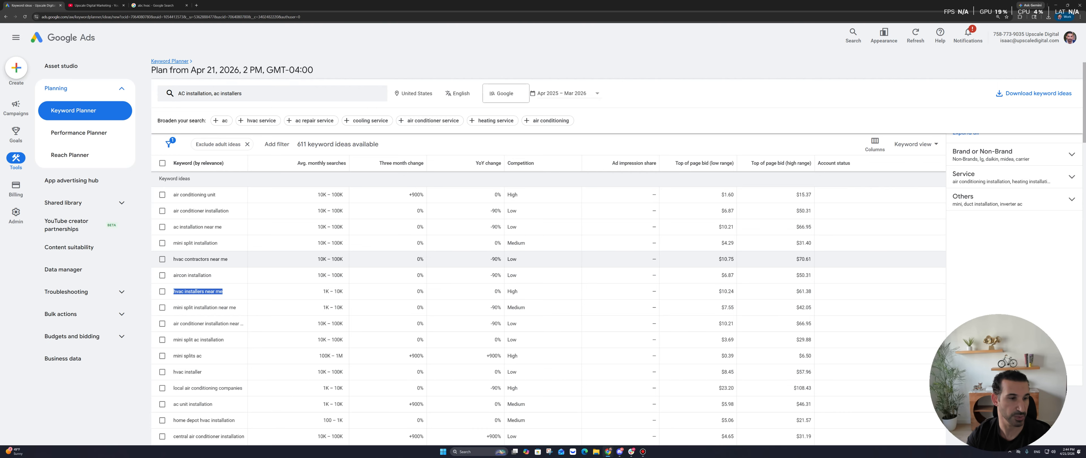
pyautogui.click(223, 292)
pyautogui.scroll(-1, 223, 289)
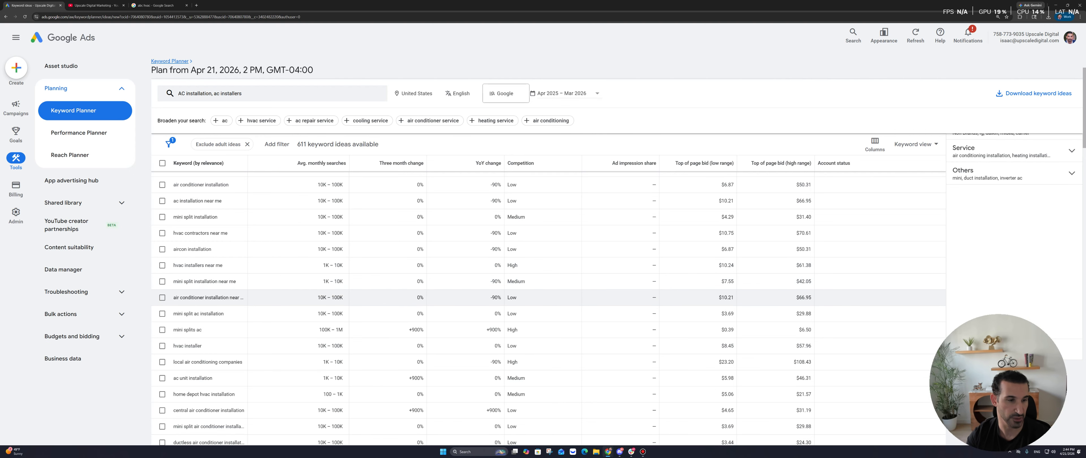
pyautogui.moveTo(194, 298); pyautogui.dragTo(240, 298)
pyautogui.moveTo(181, 266); pyautogui.dragTo(223, 266)
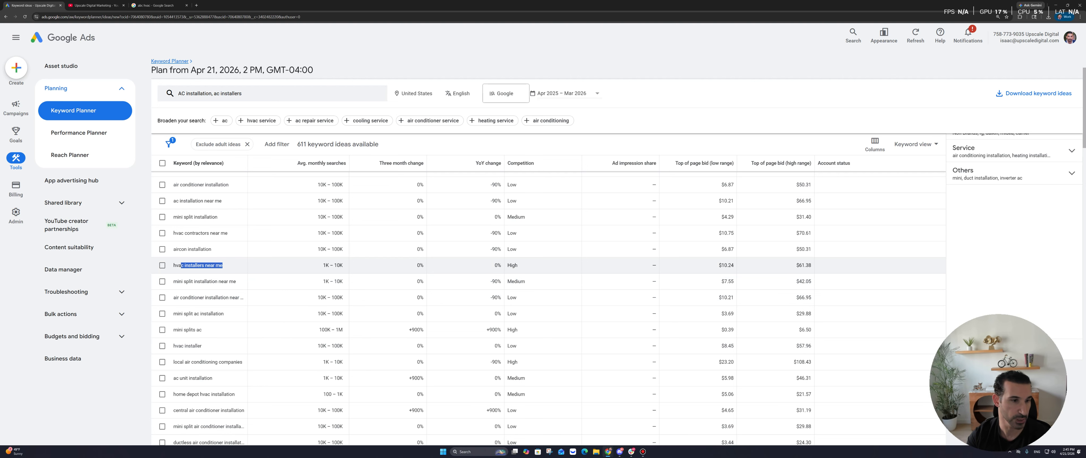
# Widen the Keyword column so that "air conditioner installation near me" can be read in full
pyautogui.click(214, 298)
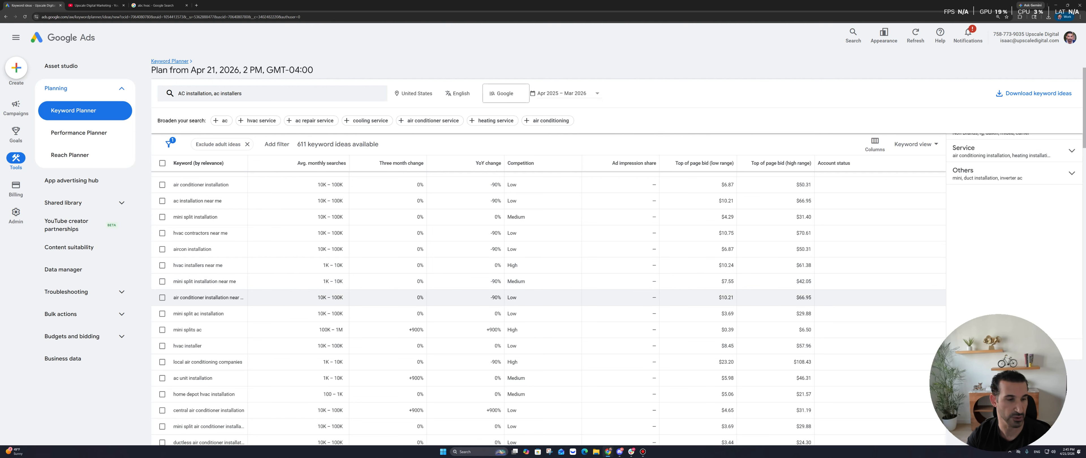
pyautogui.tripleClick(214, 297)
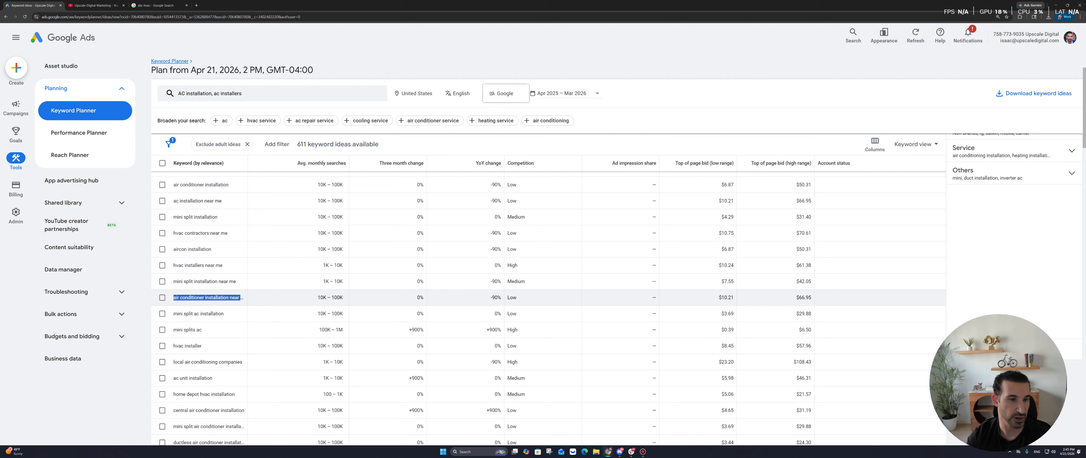
pyautogui.moveTo(248, 164); pyautogui.dragTo(305, 163)
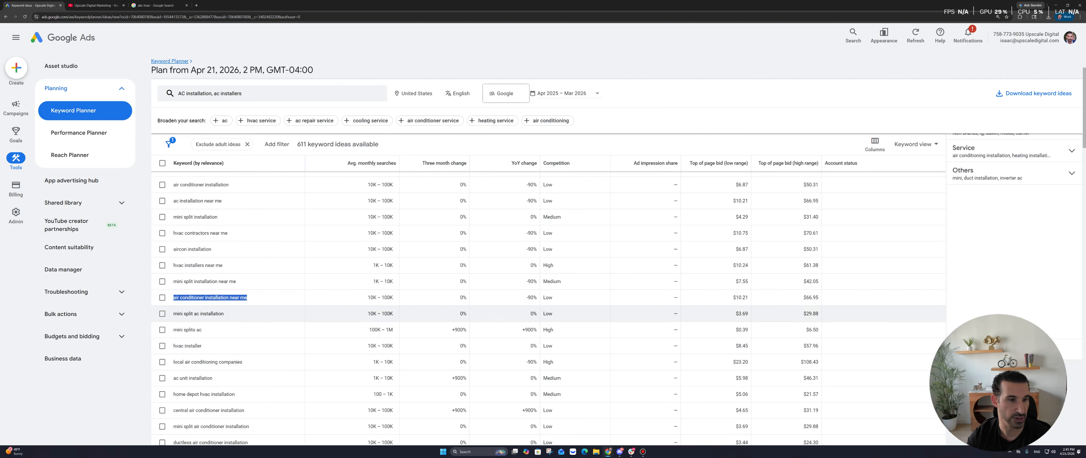
pyautogui.click(270, 298)
pyautogui.scroll(2, 270, 298)
pyautogui.scroll(-3, 548, 295)
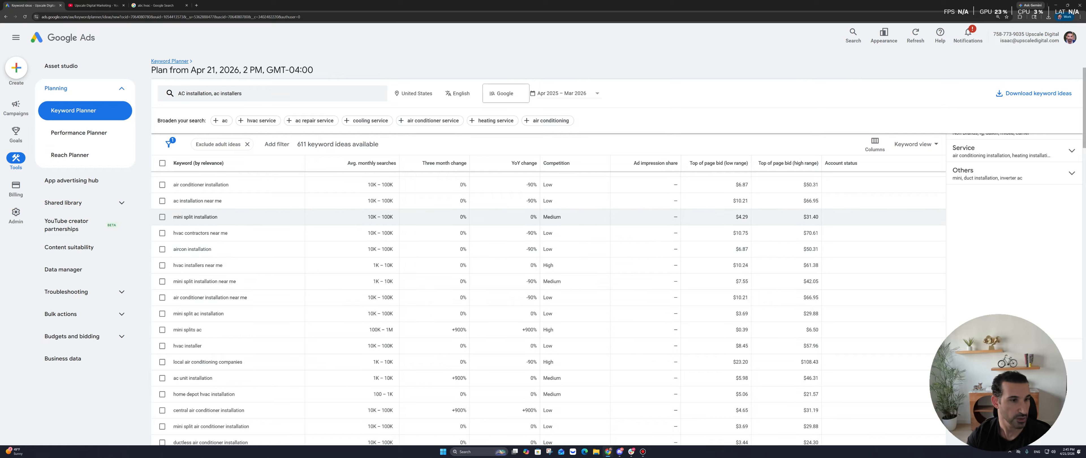
pyautogui.scroll(1, 548, 215)
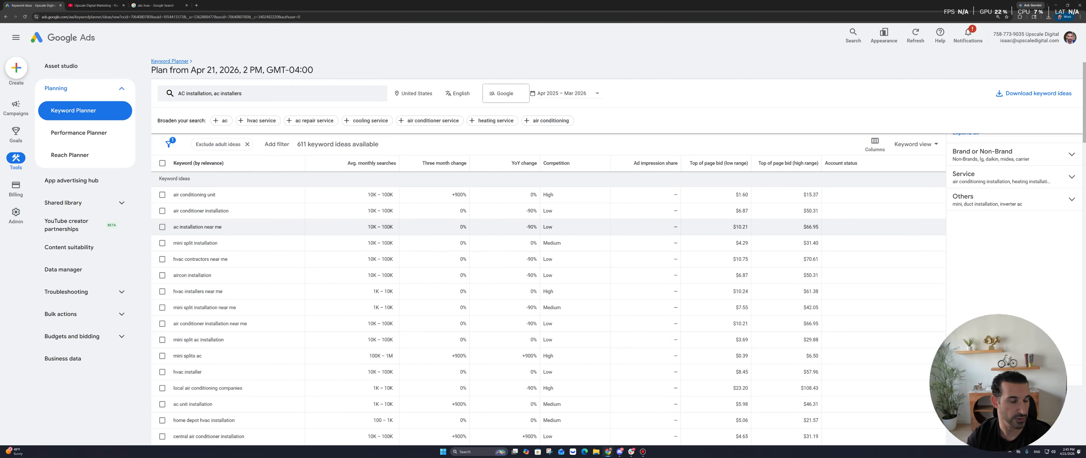
# Review further down the keyword ideas for specific installation terms, such as "ac installation near me" and "central ac installation"
pyautogui.moveTo(222, 227); pyautogui.dragTo(173, 228)
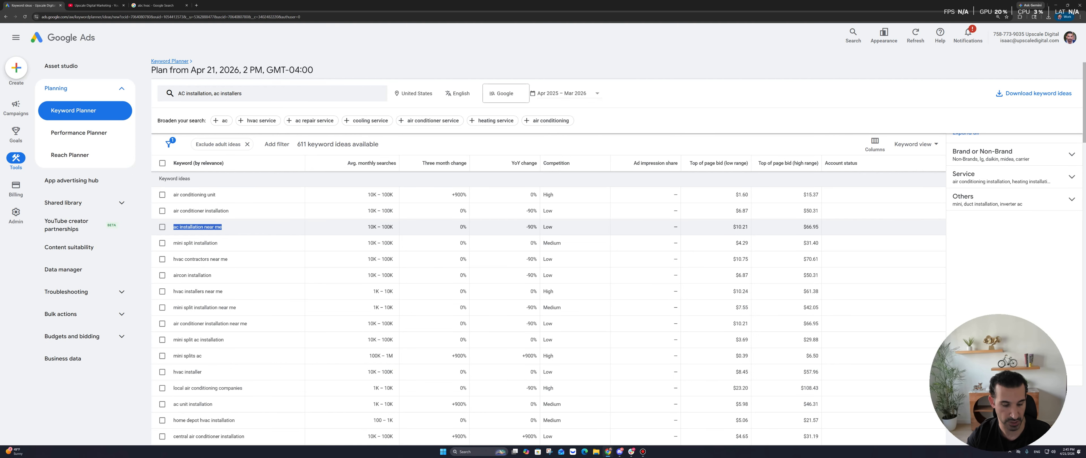
pyautogui.click(202, 227)
pyautogui.scroll(-3, 237, 292)
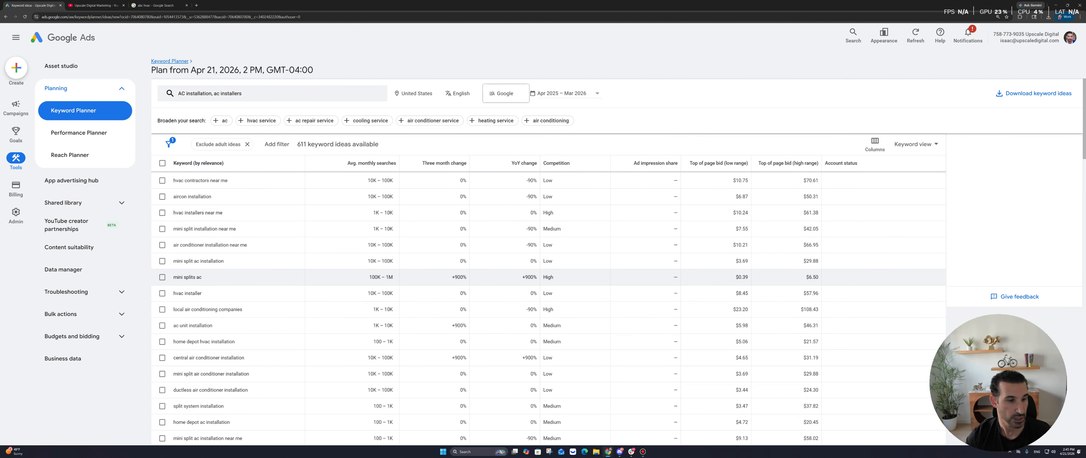
pyautogui.scroll(-1, 236, 295)
pyautogui.scroll(-4, 236, 333)
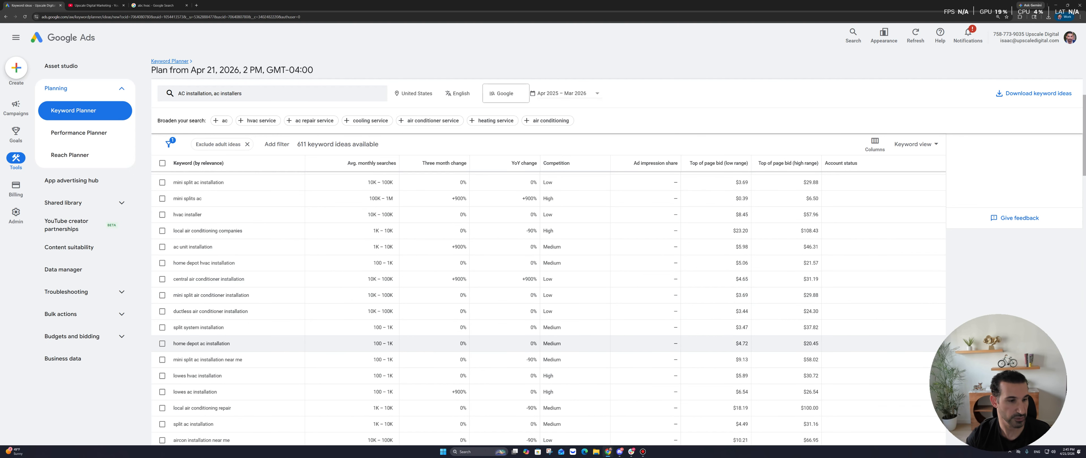
pyautogui.scroll(-2, 236, 346)
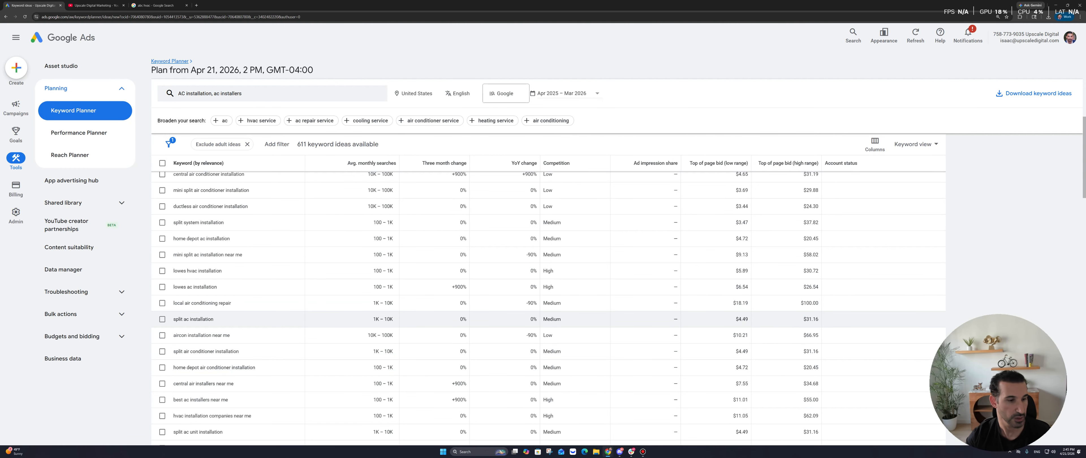
pyautogui.scroll(-3, 236, 362)
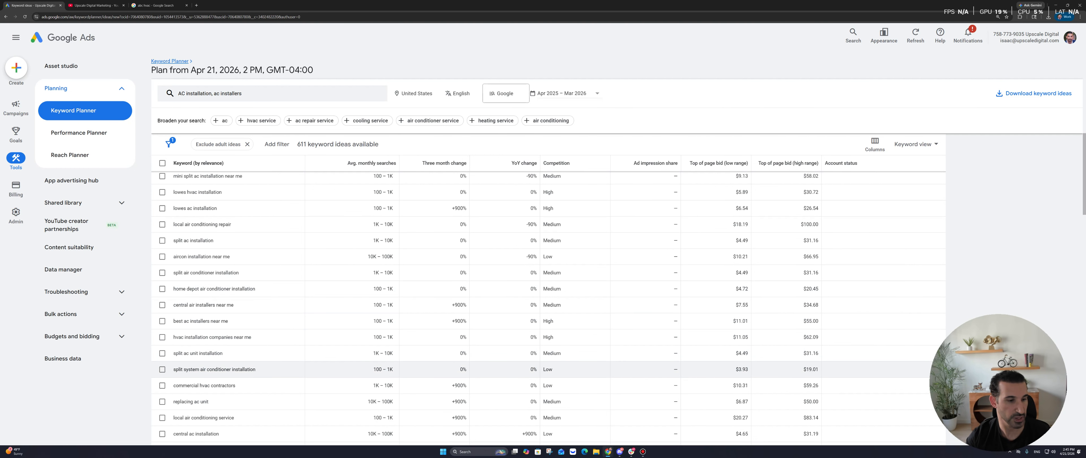
pyautogui.scroll(-2, 236, 366)
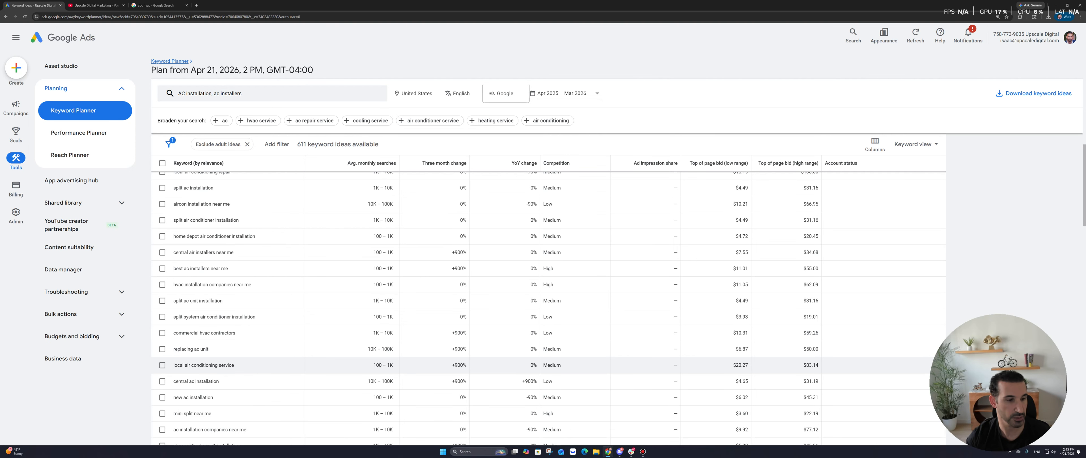
pyautogui.moveTo(175, 382); pyautogui.dragTo(214, 381)
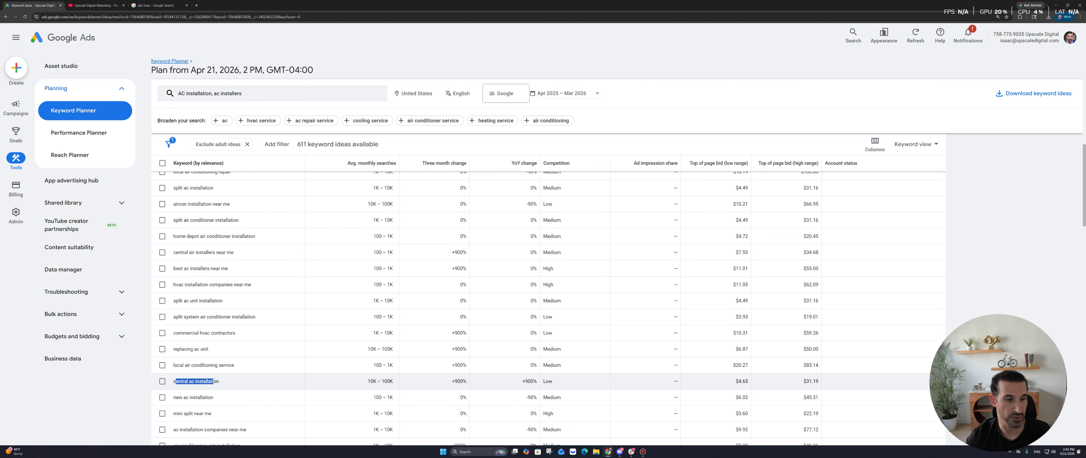
pyautogui.click(214, 381)
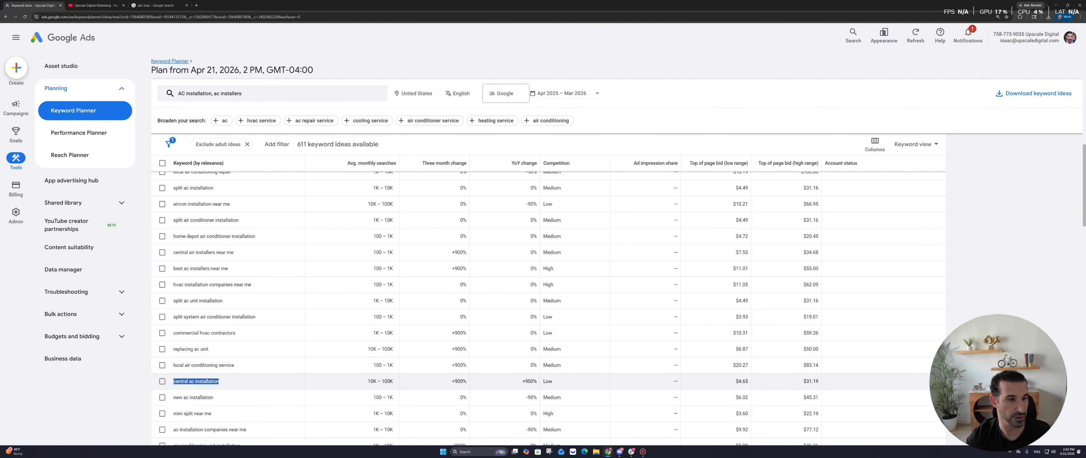
# Add "ac installation nj" to the searched keywords and get the updated keyword ideas
pyautogui.scroll(10, 214, 381)
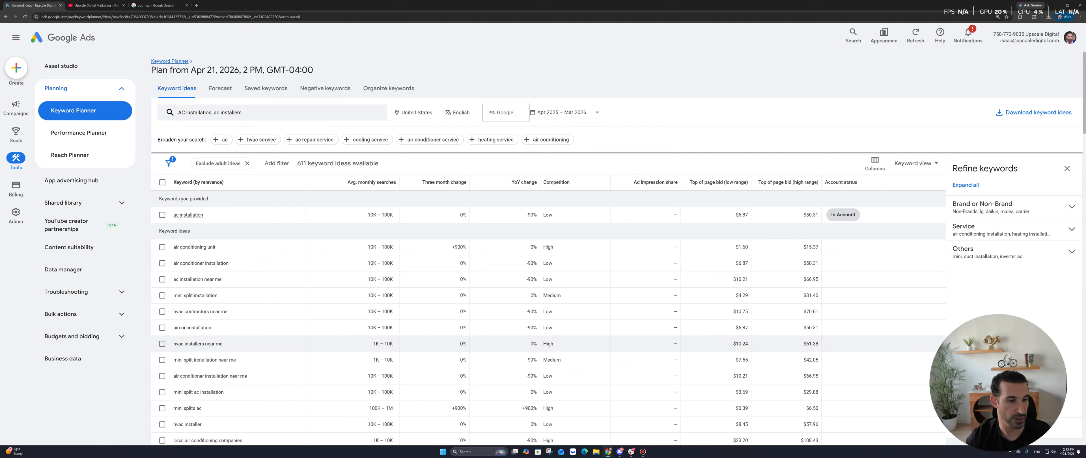
pyautogui.click(272, 113)
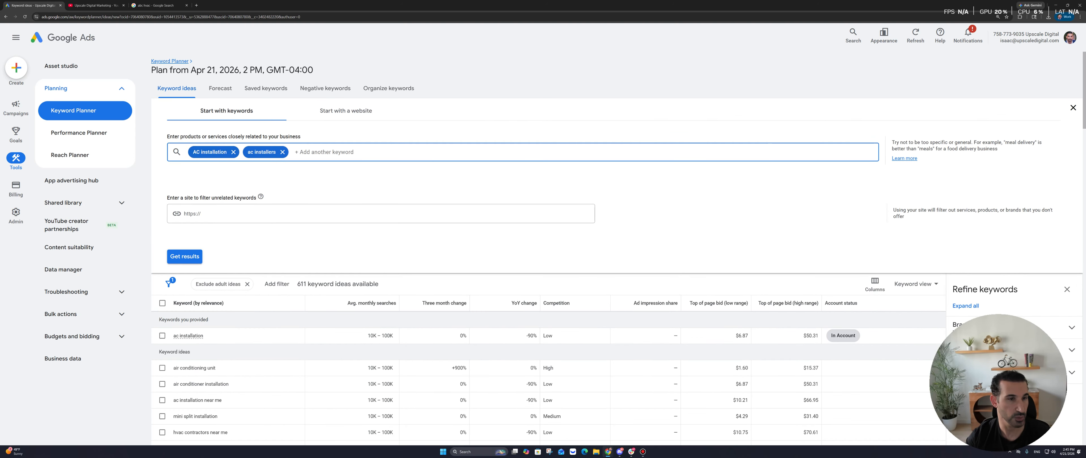
pyautogui.write('ac')
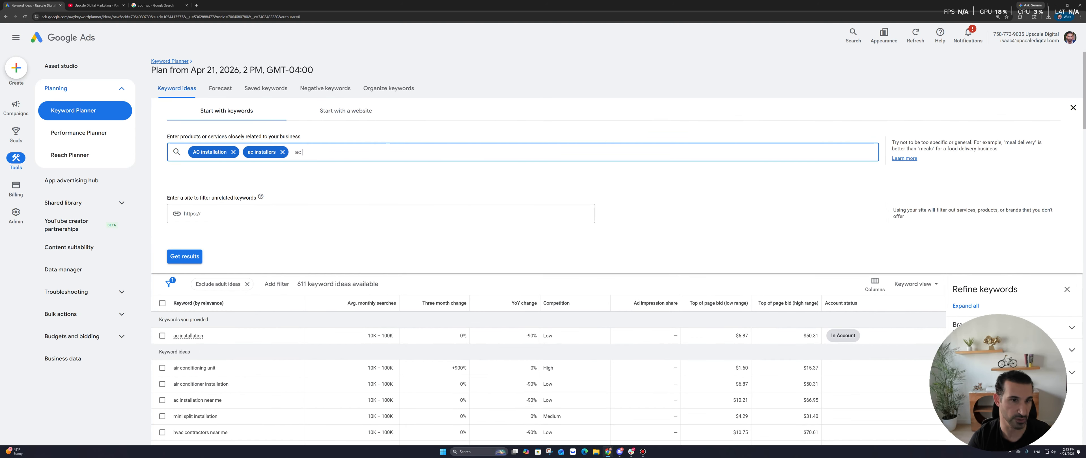
pyautogui.write(' installation nj')
pyautogui.press('Return')
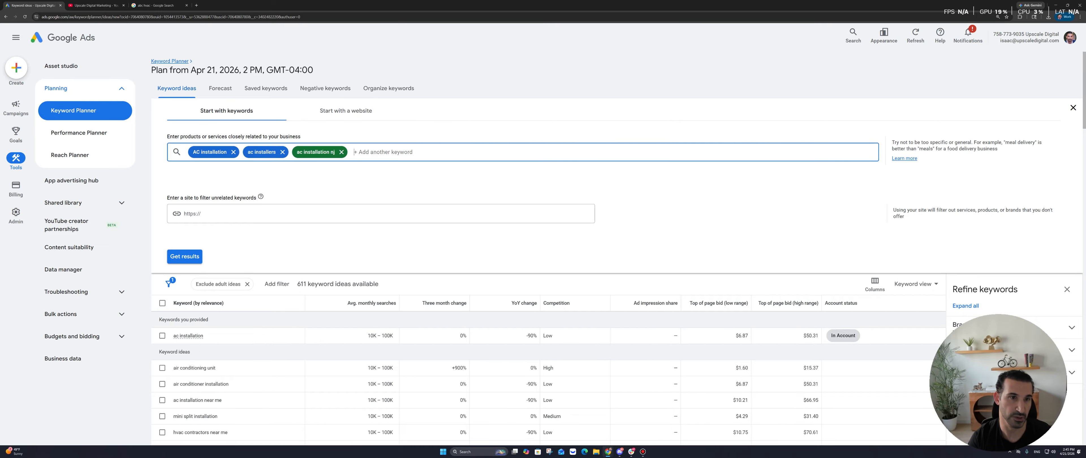
pyautogui.press('Return')
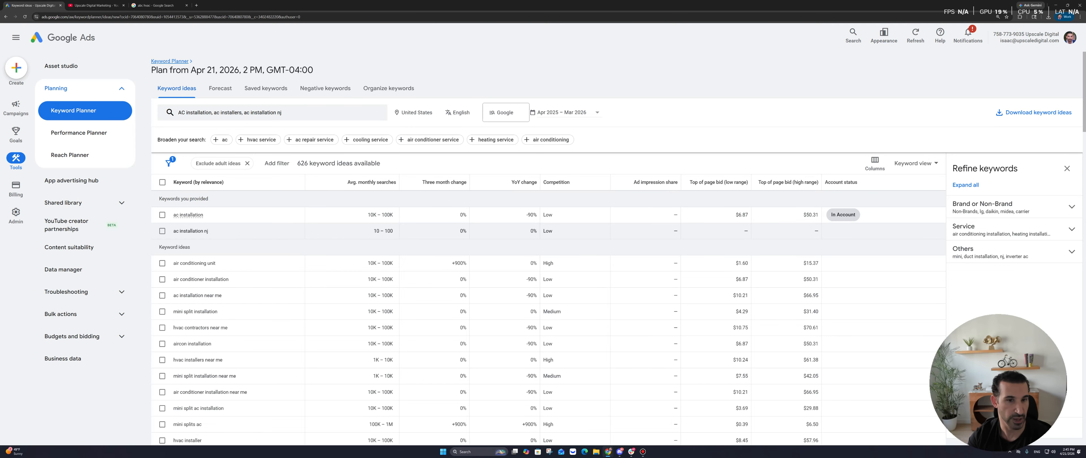
# Check the average monthly searches and top-of-page bids for "ac installation nj", and look over the related ideas
pyautogui.moveTo(393, 230); pyautogui.dragTo(376, 230)
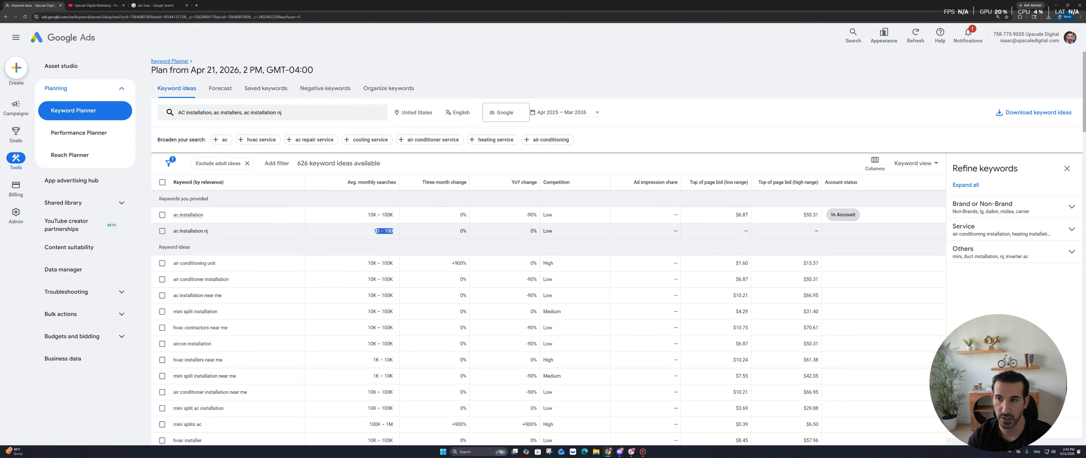
pyautogui.moveTo(750, 231); pyautogui.dragTo(743, 231)
pyautogui.click(743, 231)
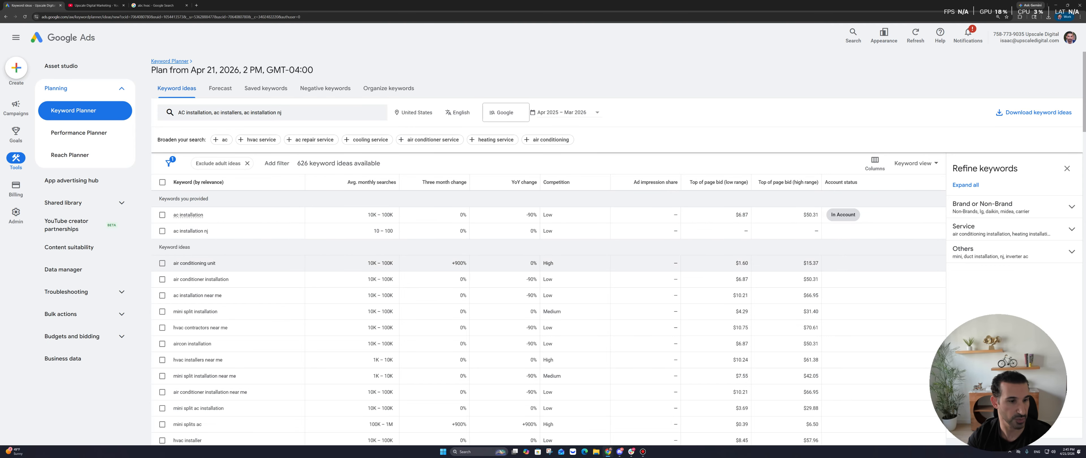
pyautogui.scroll(-2, 738, 280)
pyautogui.scroll(2, 738, 280)
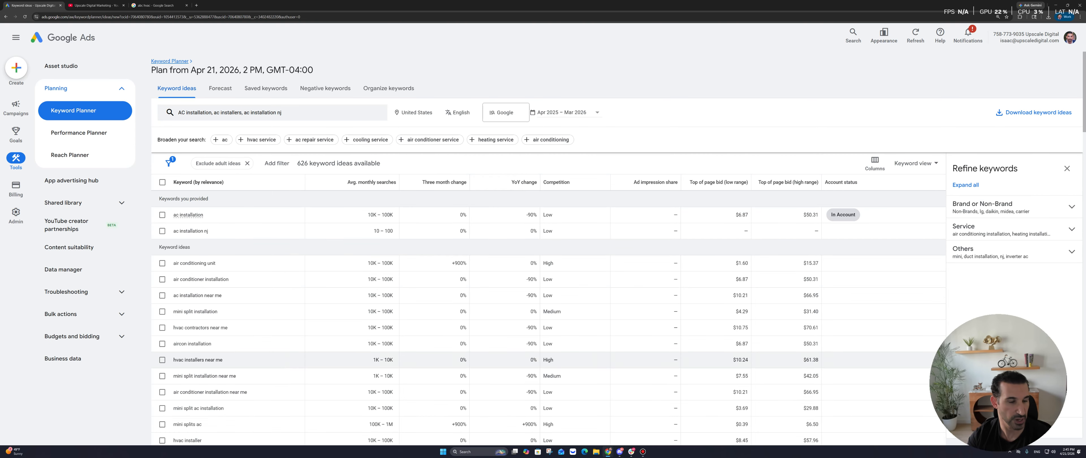
pyautogui.scroll(-4, 737, 272)
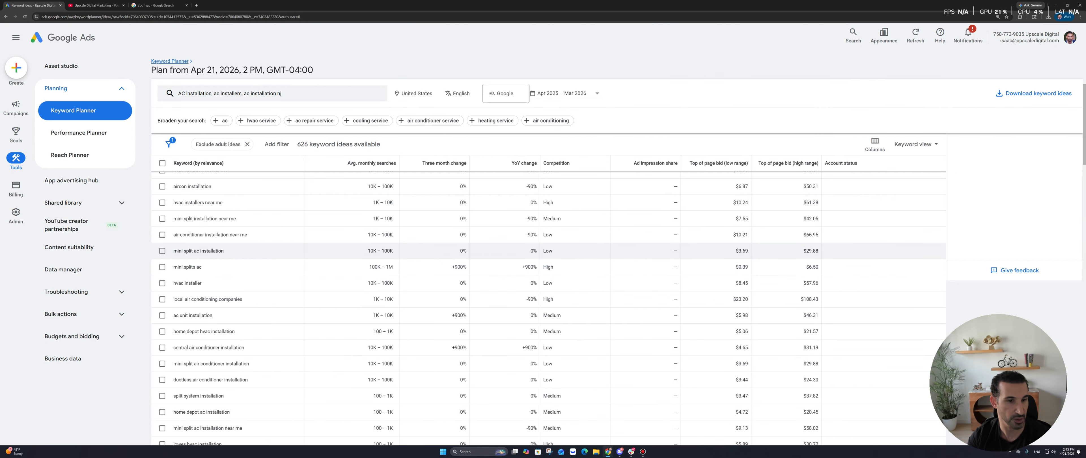
# Start a new keyword discovery for "ac installation near me" only and get its results
pyautogui.hotkey('alt', 'Left')
pyautogui.click(460, 169)
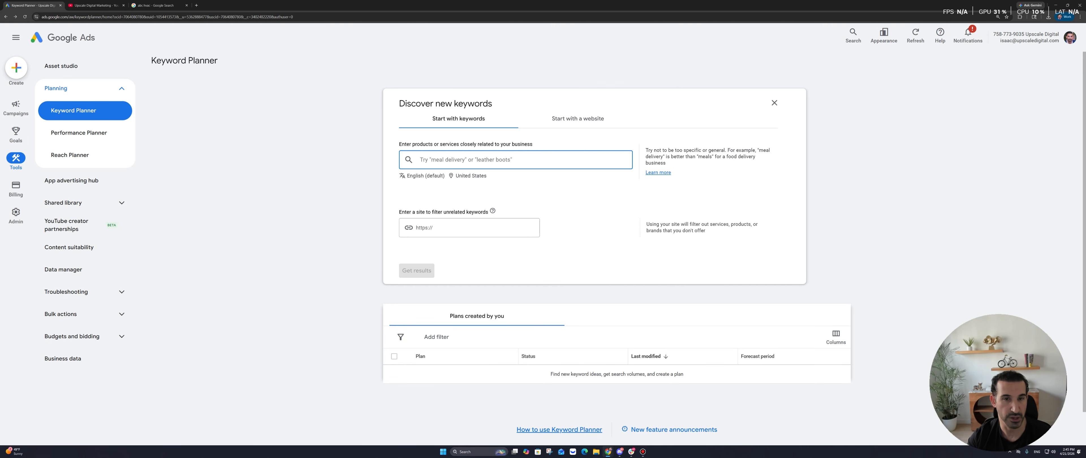
pyautogui.write('ac installation near me')
pyautogui.click(417, 271)
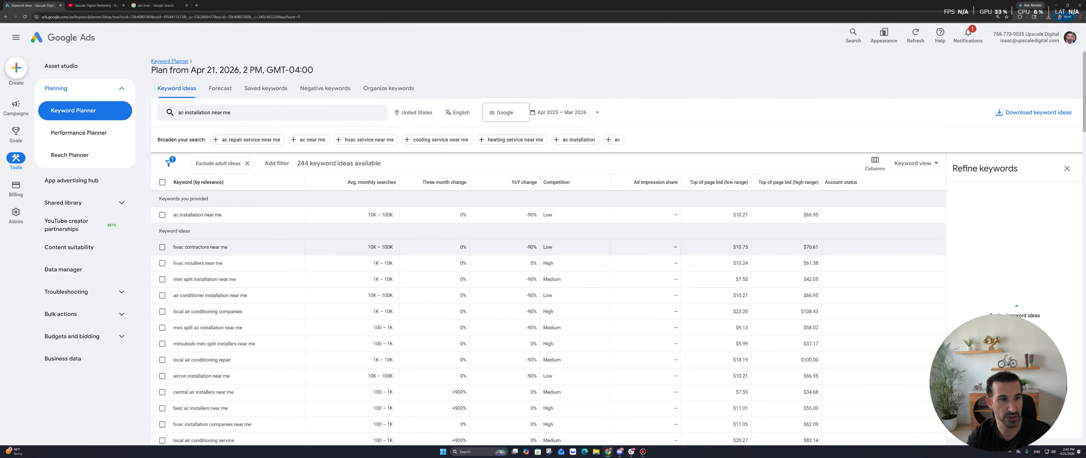
# Examine the low and high top-of-page bids for "ac installation near me" and compare them with the related keyword ideas
pyautogui.moveTo(732, 215); pyautogui.dragTo(819, 215)
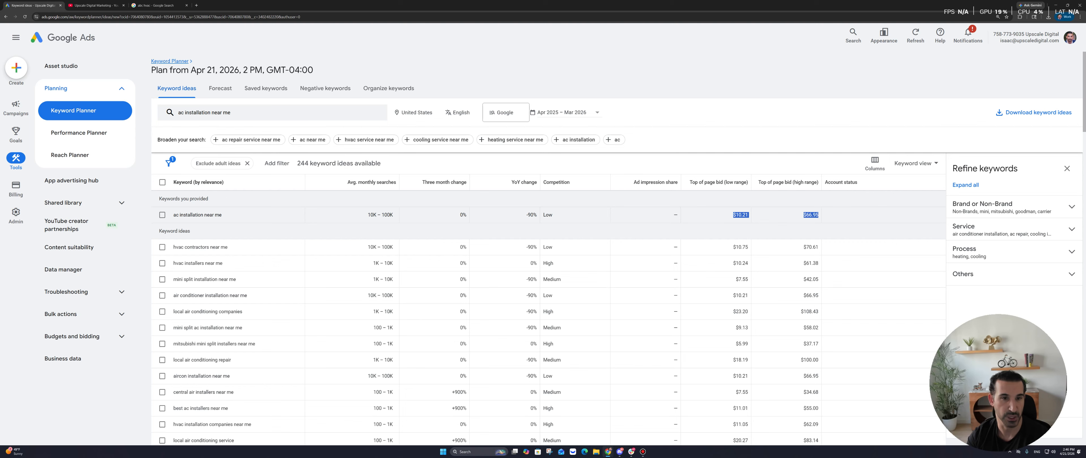
pyautogui.scroll(-5, 548, 260)
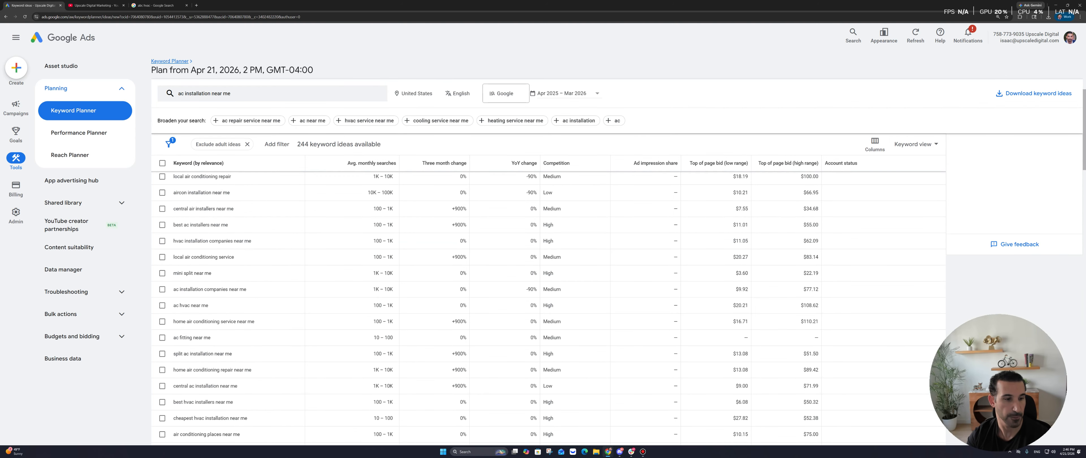
pyautogui.scroll(5, 548, 259)
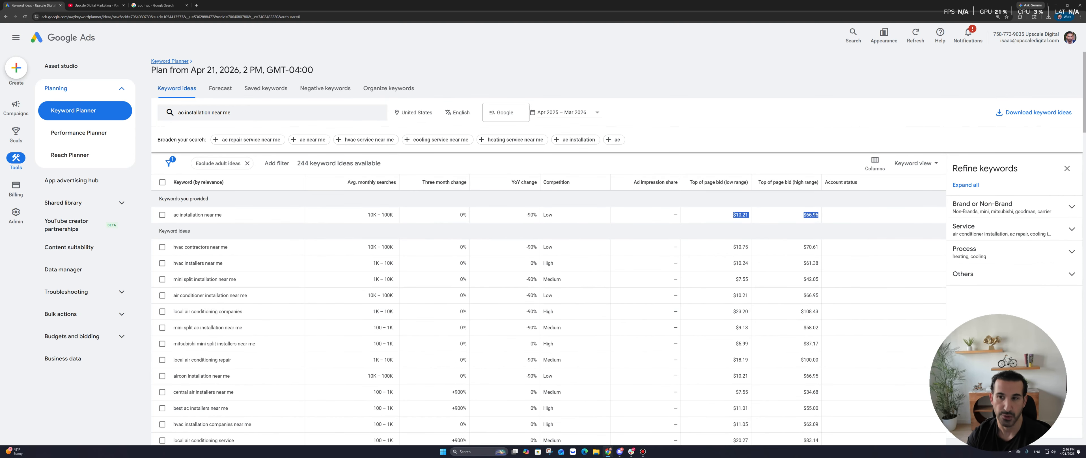
pyautogui.click(821, 215)
pyautogui.moveTo(731, 216); pyautogui.dragTo(819, 216)
pyautogui.click(820, 215)
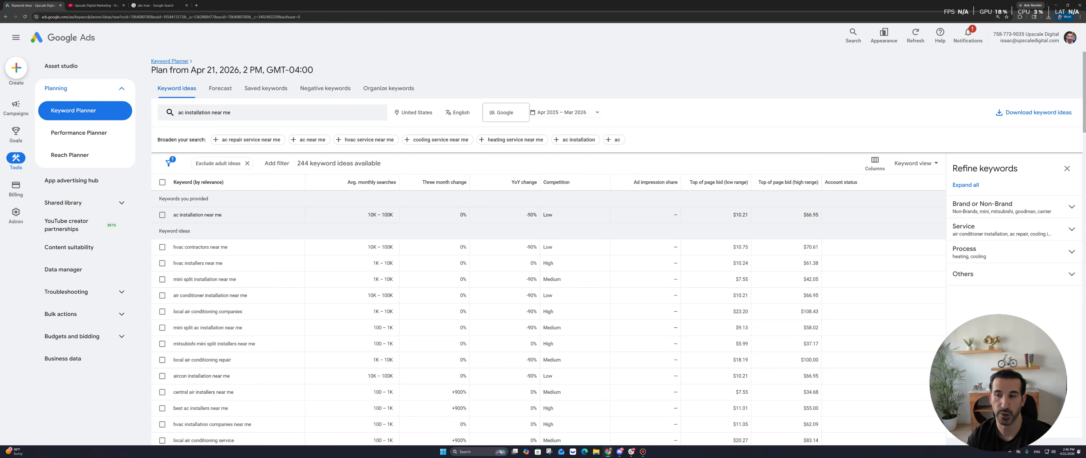
pyautogui.moveTo(732, 215); pyautogui.dragTo(820, 215)
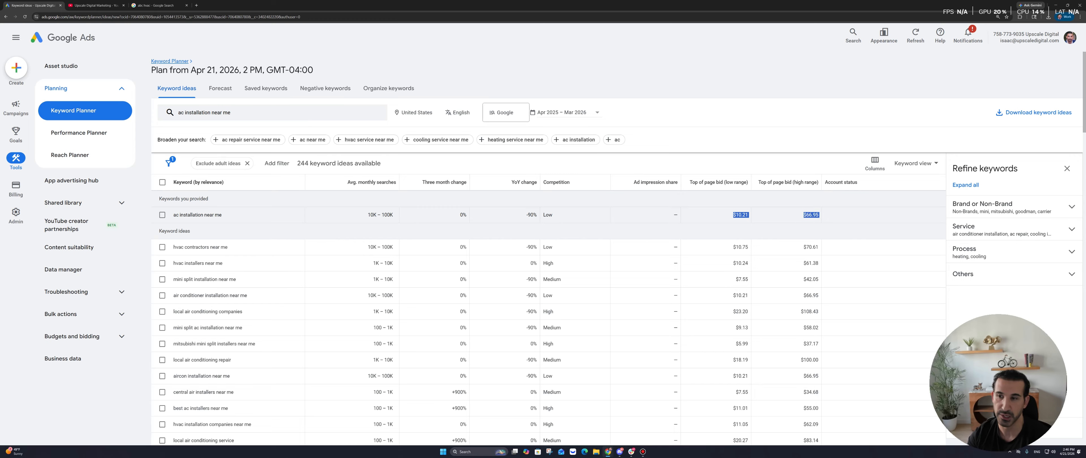
pyautogui.click(820, 215)
pyautogui.moveTo(732, 215); pyautogui.dragTo(748, 215)
pyautogui.click(750, 215)
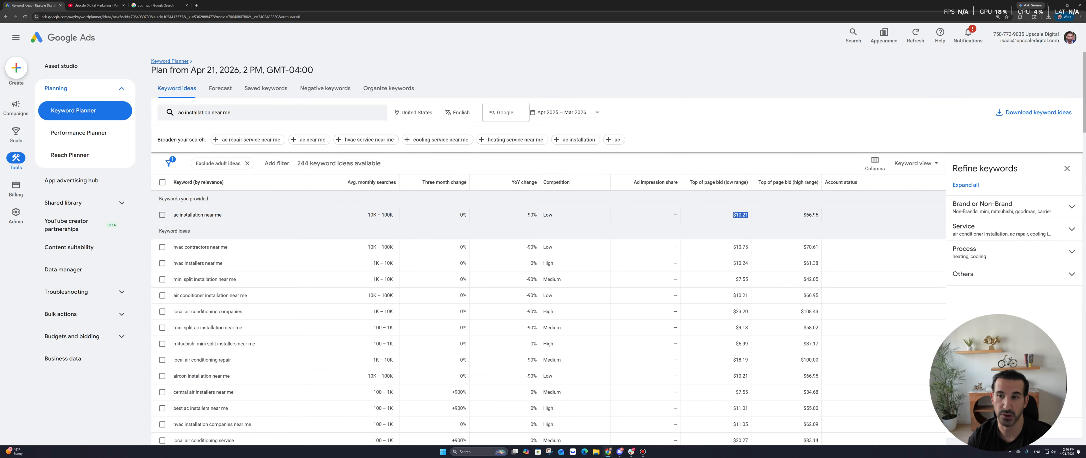
pyautogui.click(748, 215)
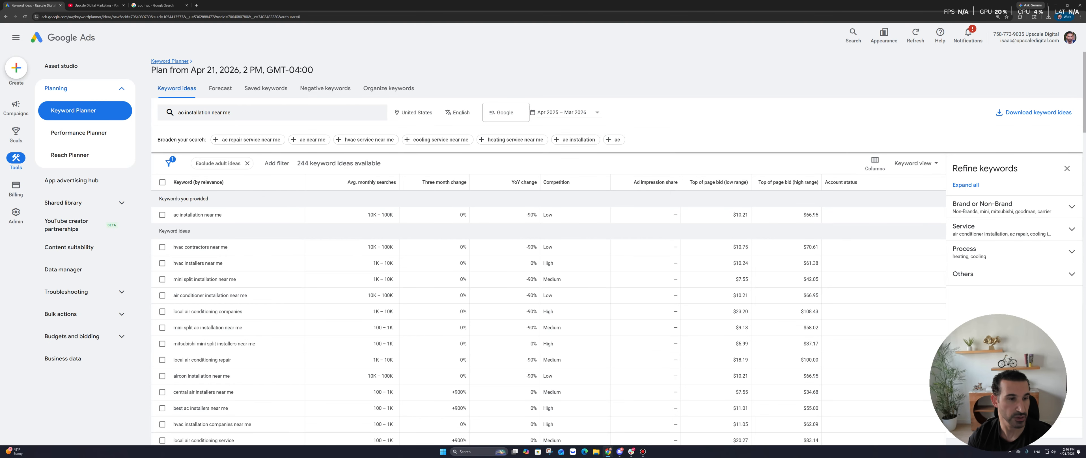
pyautogui.scroll(-2, 717, 276)
pyautogui.scroll(2, 717, 278)
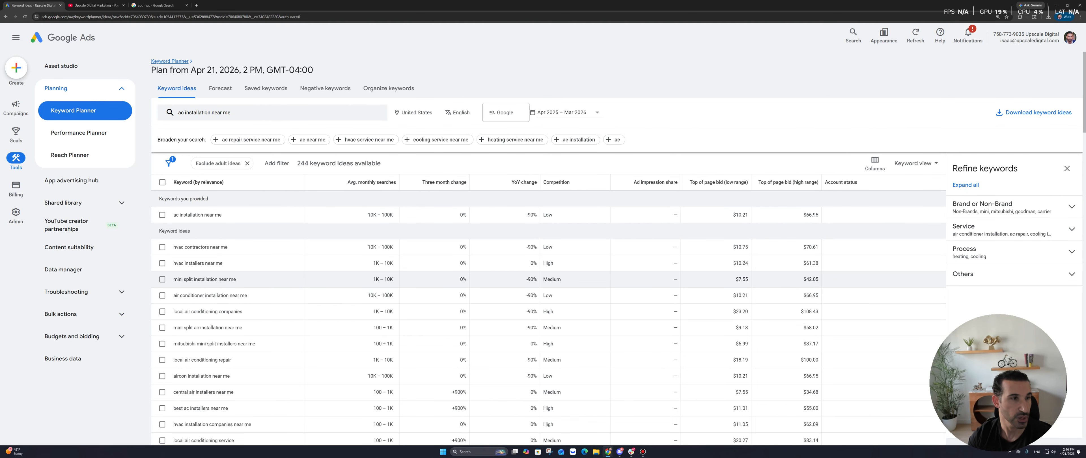
# Leave the Keyword Planner and open the list of campaigns
pyautogui.click(16, 107)
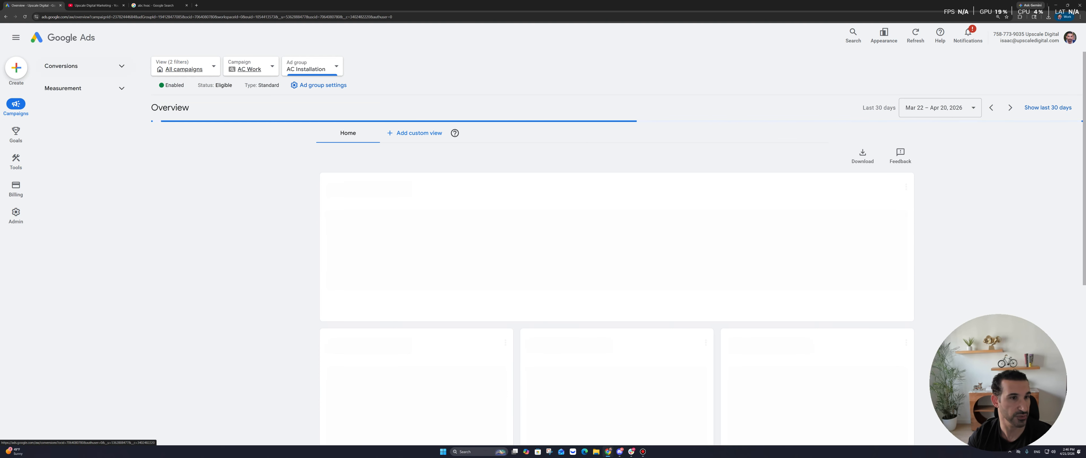
pyautogui.moveTo(16, 161)
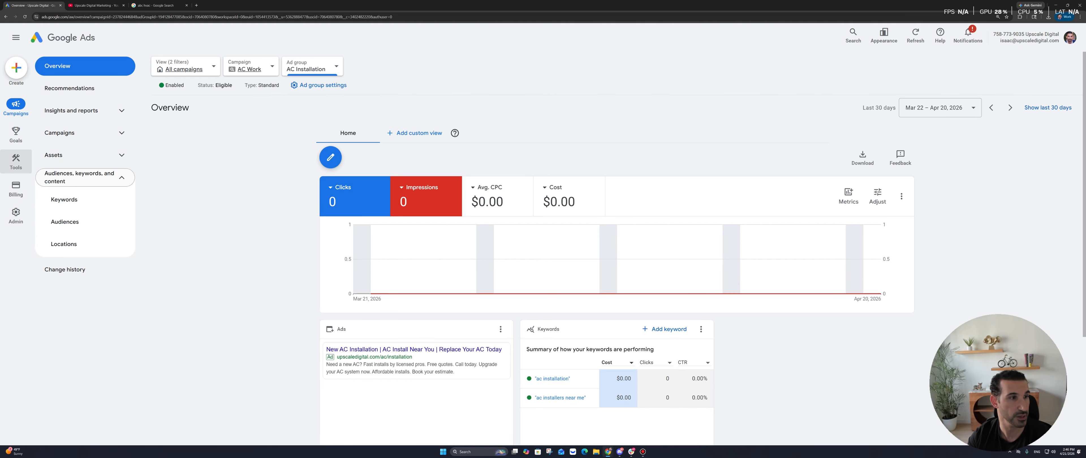
pyautogui.click(86, 177)
pyautogui.click(85, 133)
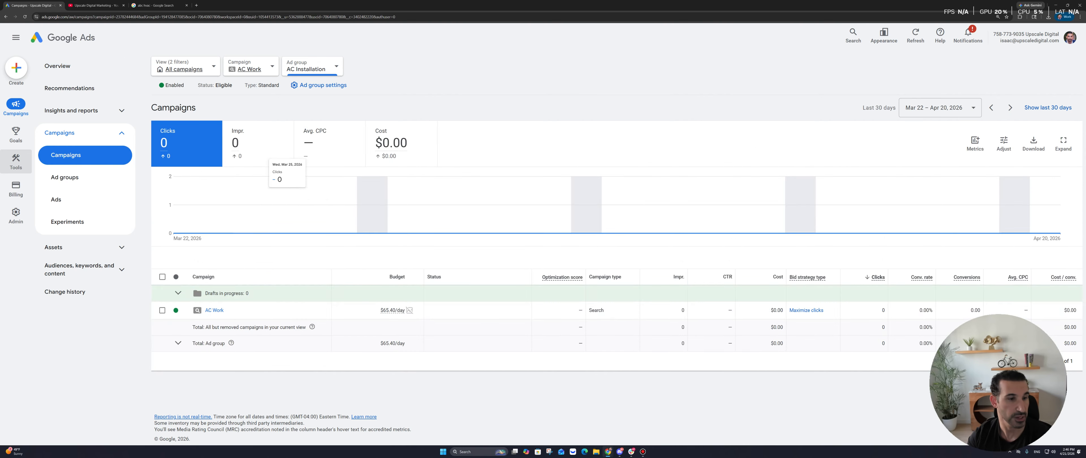
# In the AC Work campaign's AC Installation ad group, change the keyword "ac installation" to "ac installation near me" with phrase match
pyautogui.click(214, 310)
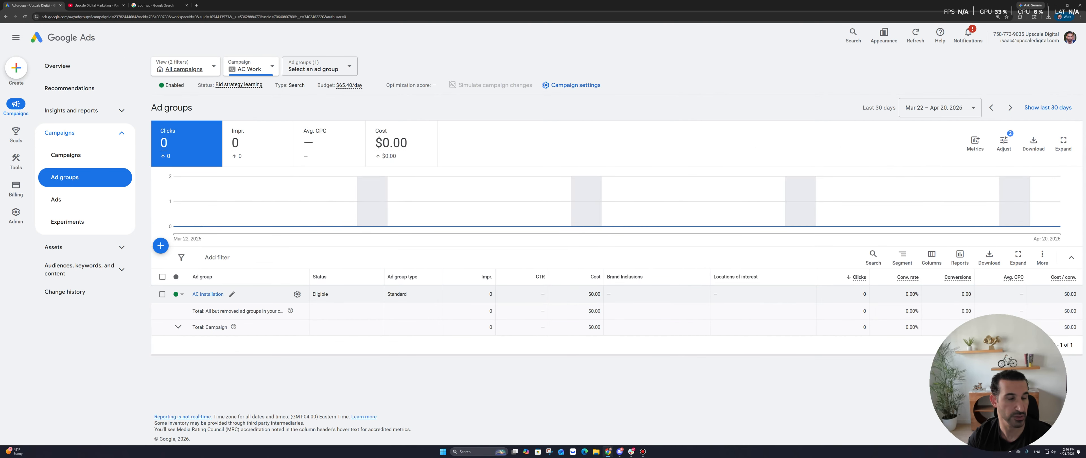
pyautogui.click(208, 294)
pyautogui.click(264, 282)
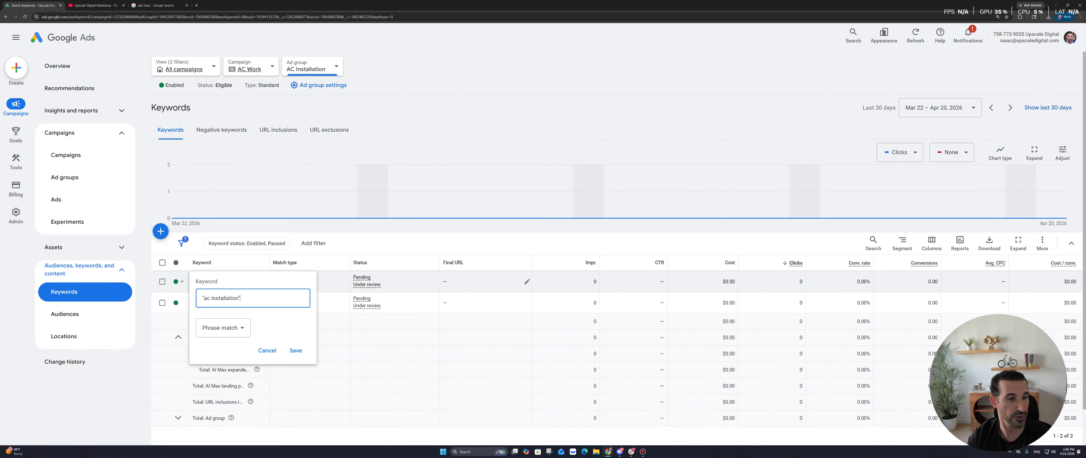
pyautogui.hotkey('ctrl', 'a')
pyautogui.write('ac installation near me')
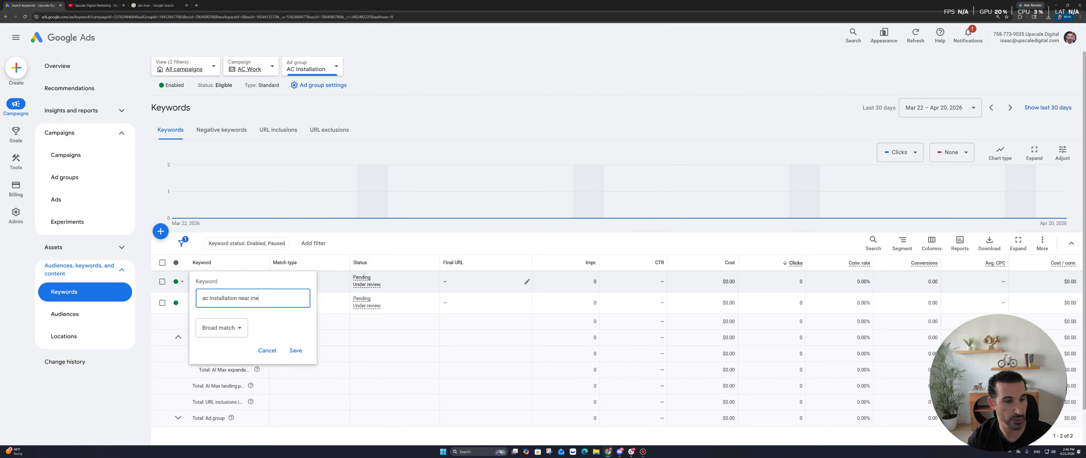
pyautogui.click(223, 328)
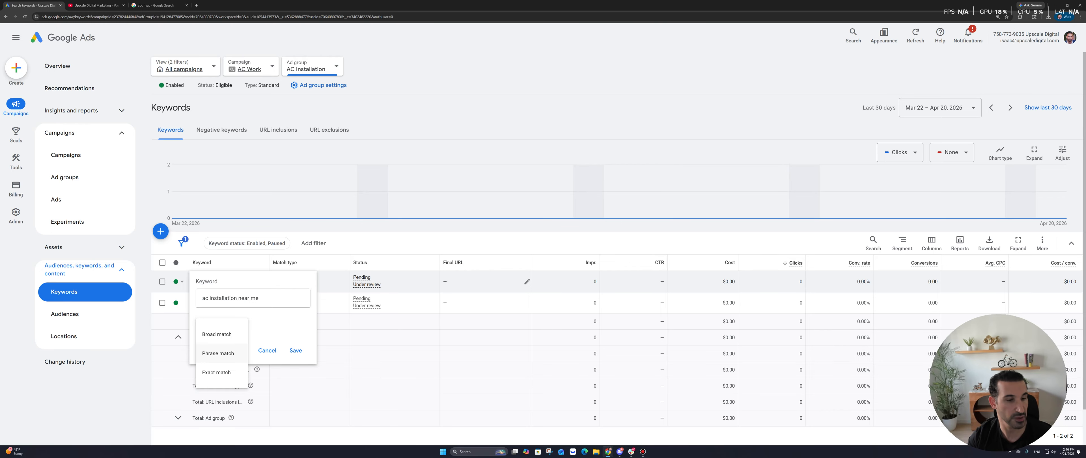
pyautogui.click(218, 354)
pyautogui.click(295, 351)
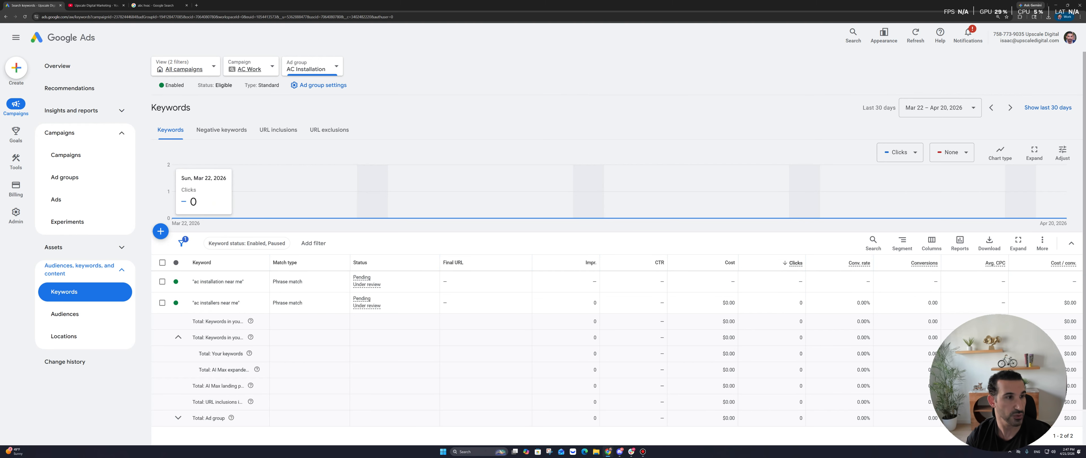
# Start creating a new ad group in the AC Work campaign, keeping the Standard type
pyautogui.click(65, 154)
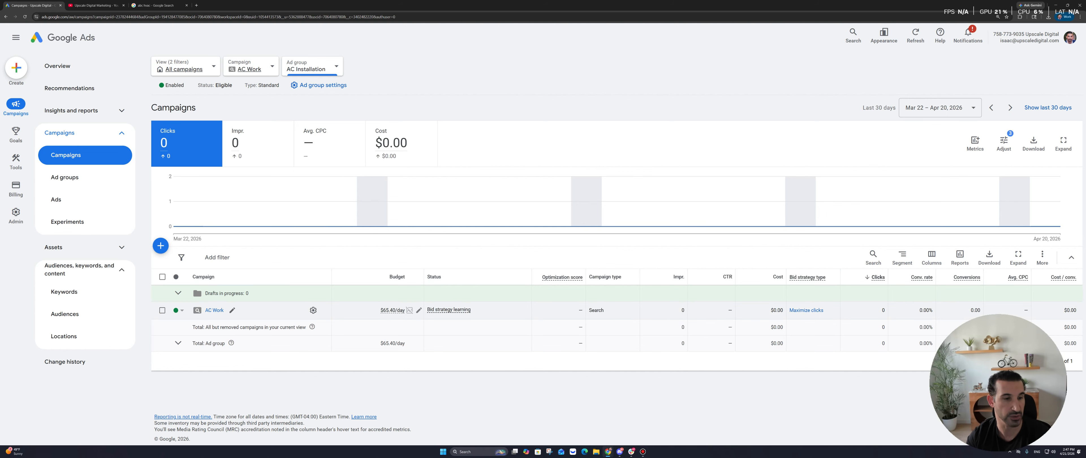
pyautogui.click(214, 311)
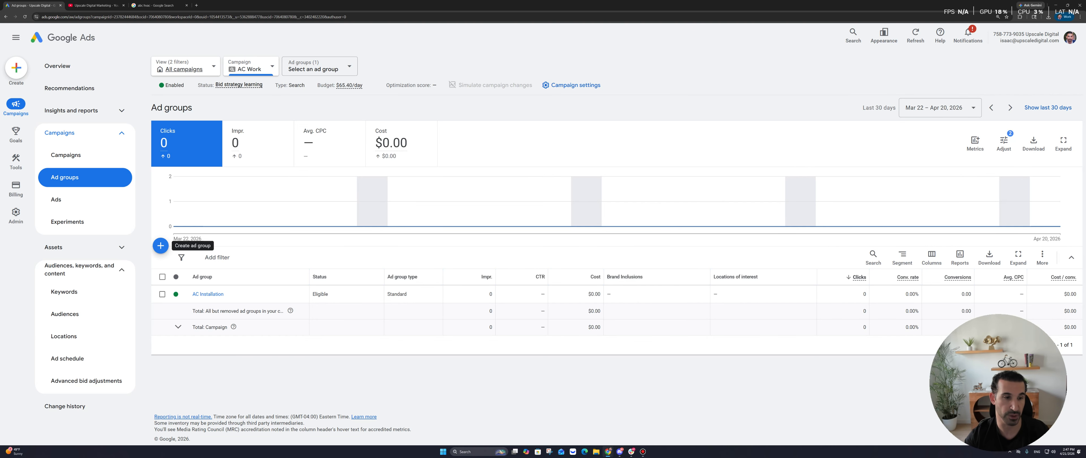
pyautogui.click(160, 245)
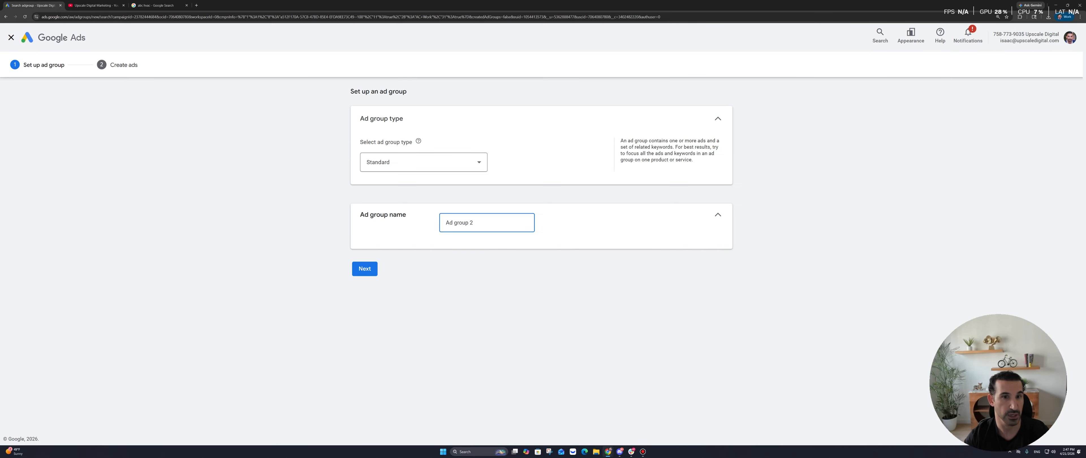
pyautogui.click(424, 162)
pyautogui.click(423, 165)
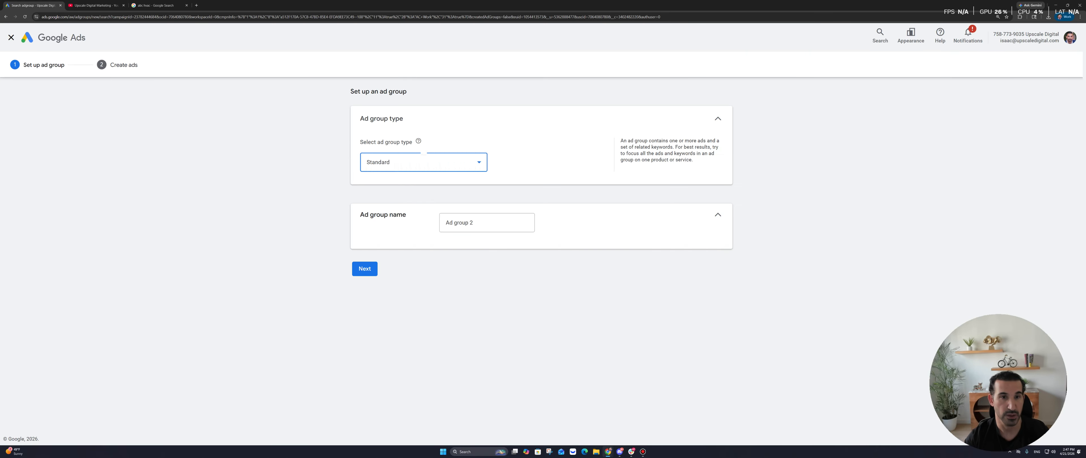
# Name the new ad group "AC Repair" and continue to ad creation
pyautogui.click(476, 222)
pyautogui.doubleClick(473, 222)
pyautogui.tripleClick(473, 223)
pyautogui.write('a')
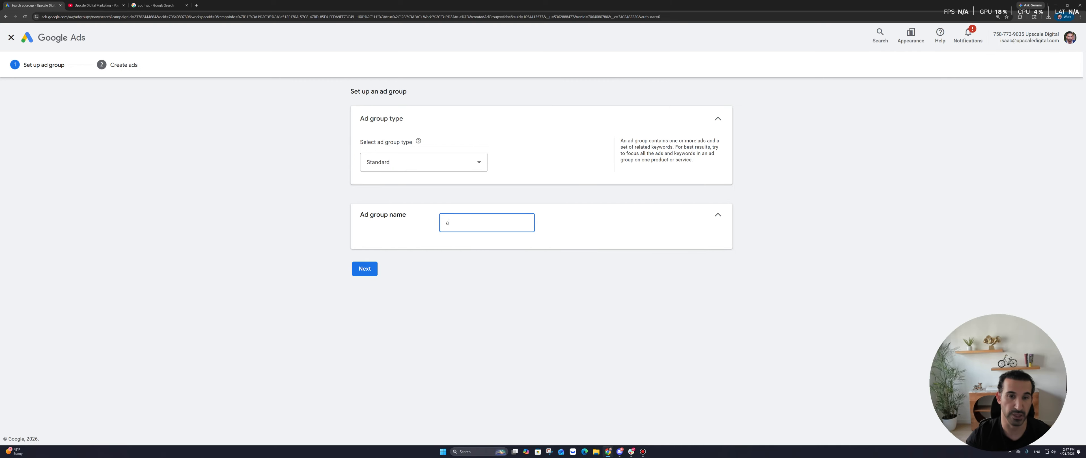
pyautogui.write('C R')
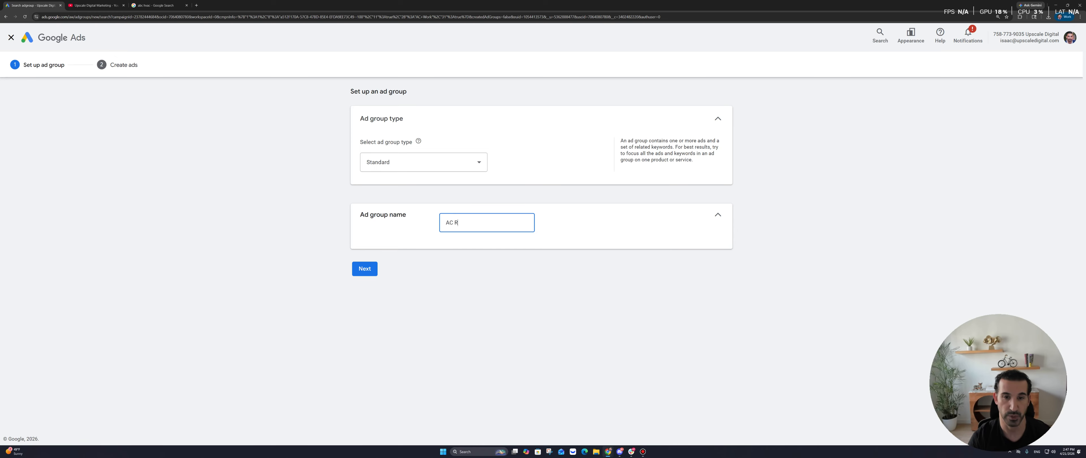
pyautogui.write('epair')
pyautogui.click(364, 268)
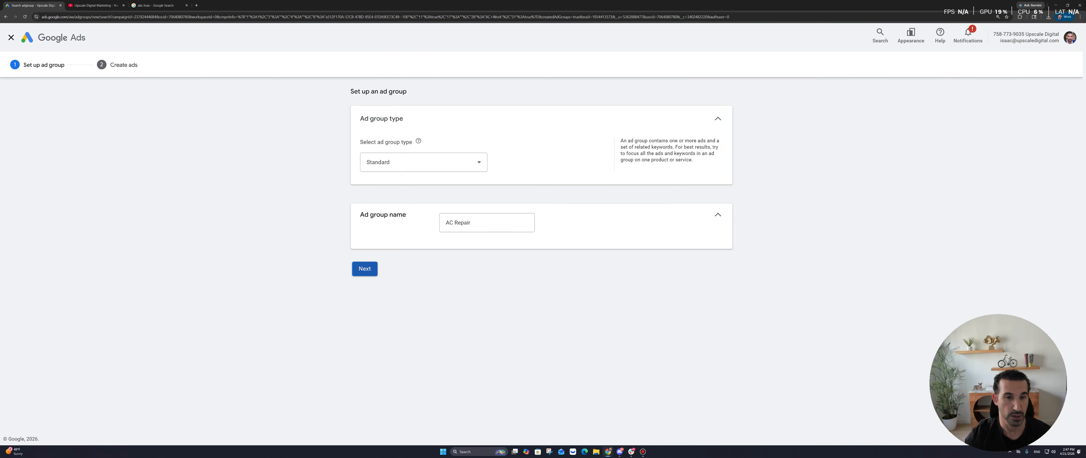
pyautogui.scroll(-2, 541, 253)
pyautogui.scroll(1, 583, 286)
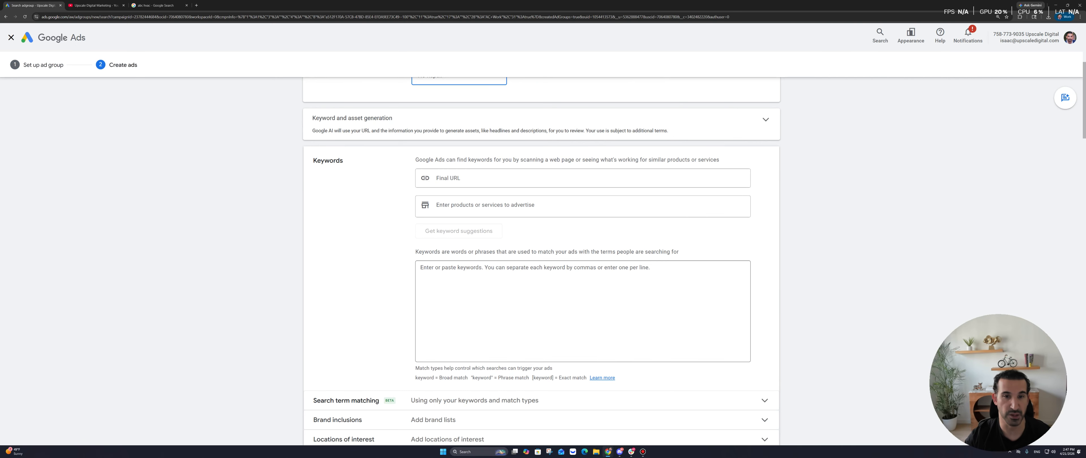
pyautogui.click(582, 291)
pyautogui.write('AC')
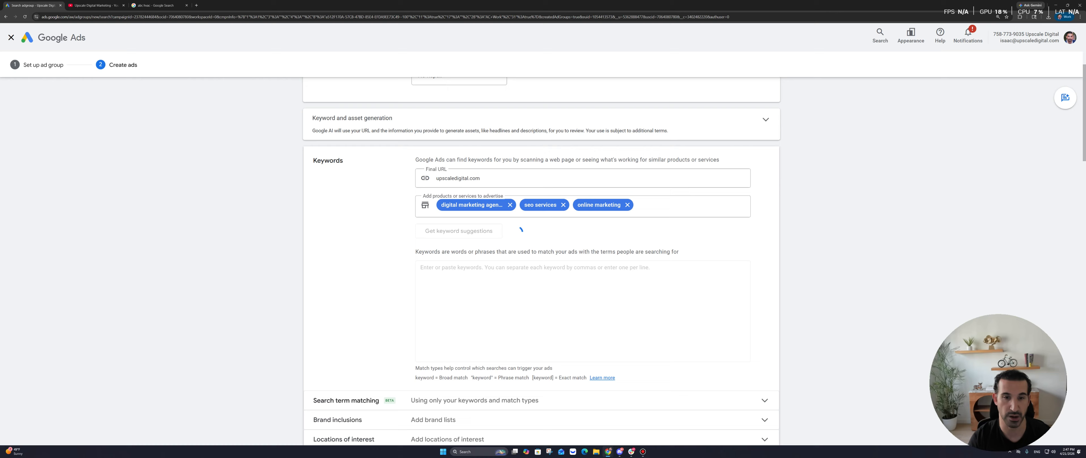
# Remove the prefilled digital marketing, SEO services and online marketing entries from the products or services to advertise
pyautogui.scroll(-7, 541, 262)
pyautogui.scroll(10, 542, 253)
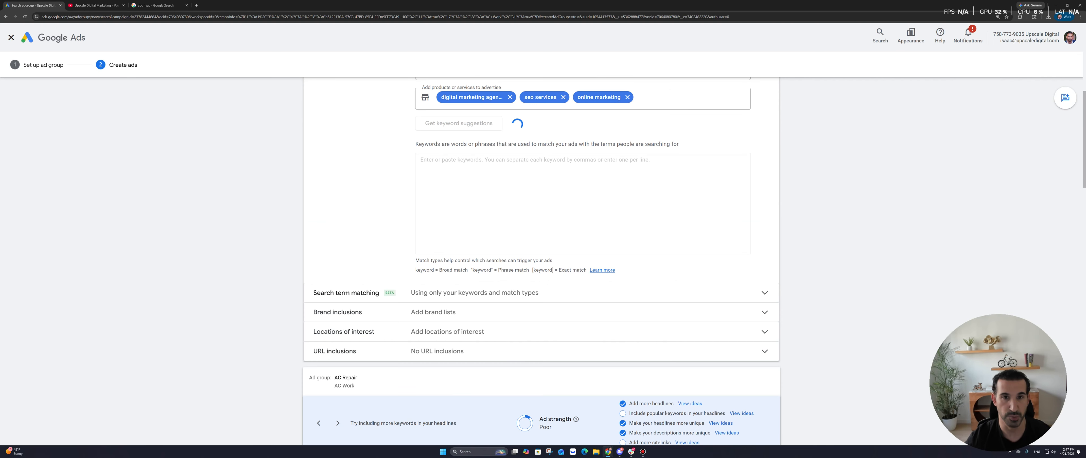
pyautogui.click(509, 176)
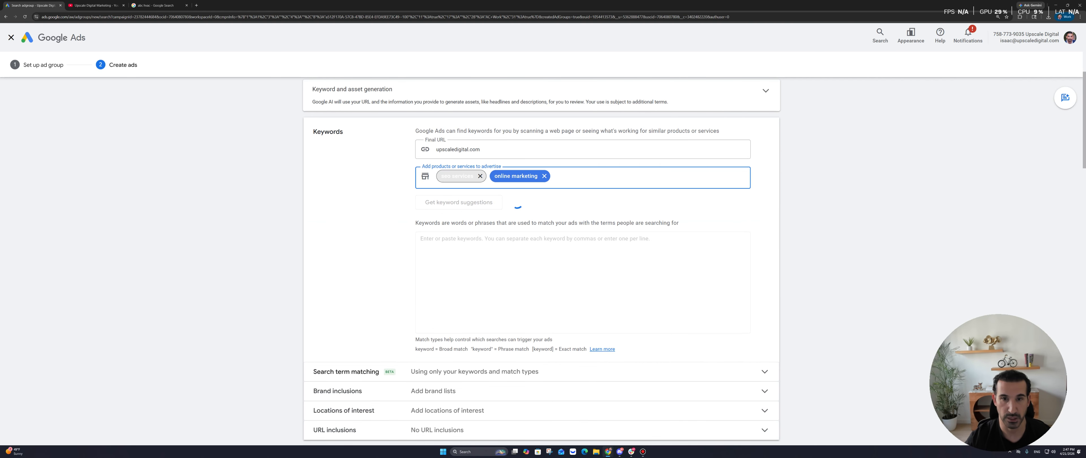
pyautogui.click(480, 176)
pyautogui.click(491, 176)
# Delete all the suggested marketing keywords from the AC Repair ad group's keyword list
pyautogui.scroll(-7, 541, 262)
pyautogui.scroll(-2, 541, 262)
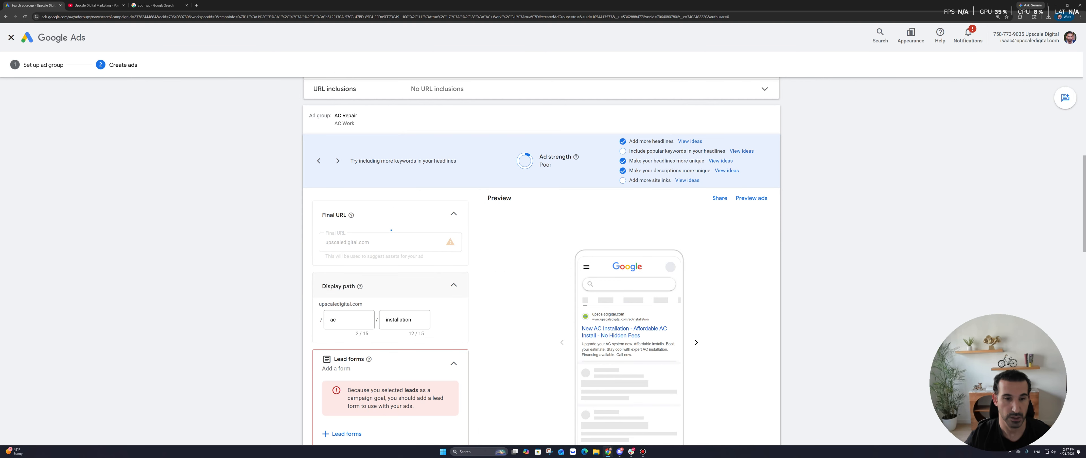
pyautogui.scroll(10, 542, 262)
pyautogui.hotkey('ctrl', 'a')
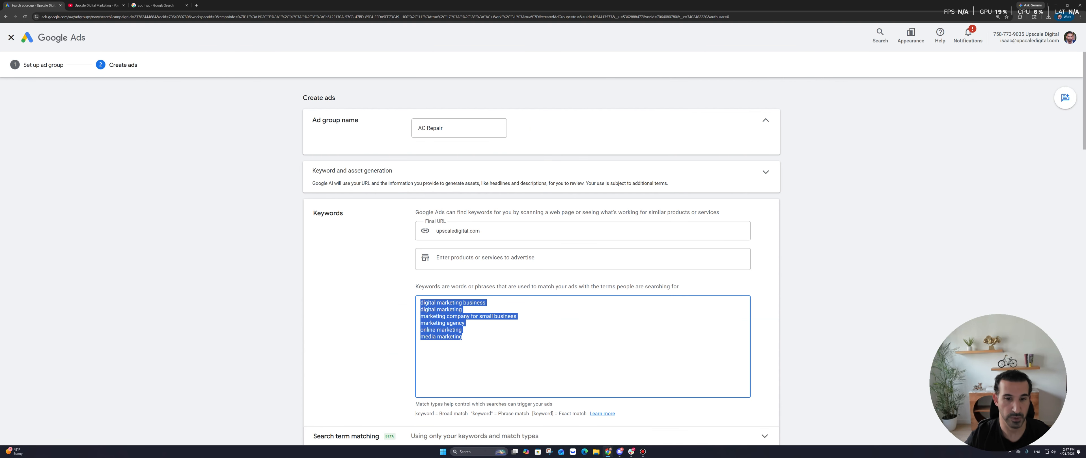
pyautogui.press('BackSpace')
# Enter "ac repair near me" as the keyword for the AC Repair ad group
pyautogui.scroll(-5, 541, 261)
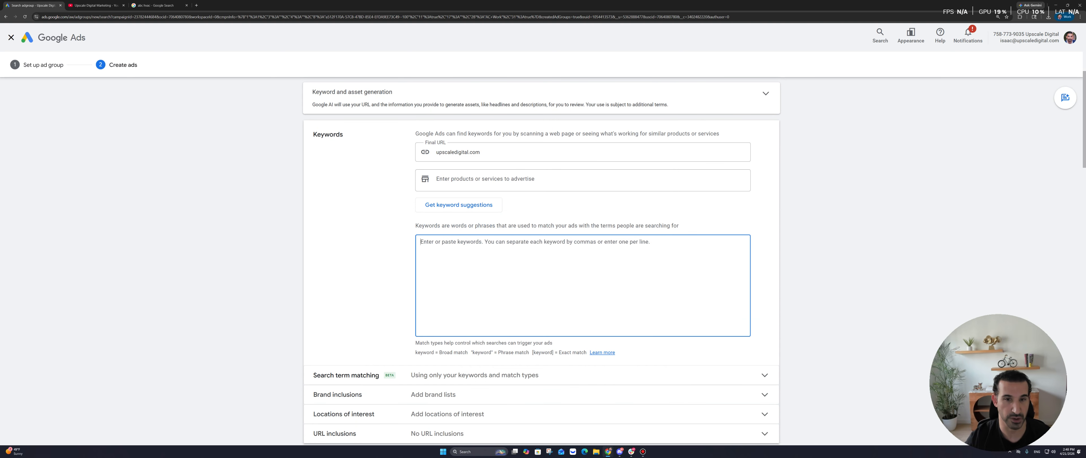
pyautogui.scroll(2, 541, 261)
pyautogui.write('a')
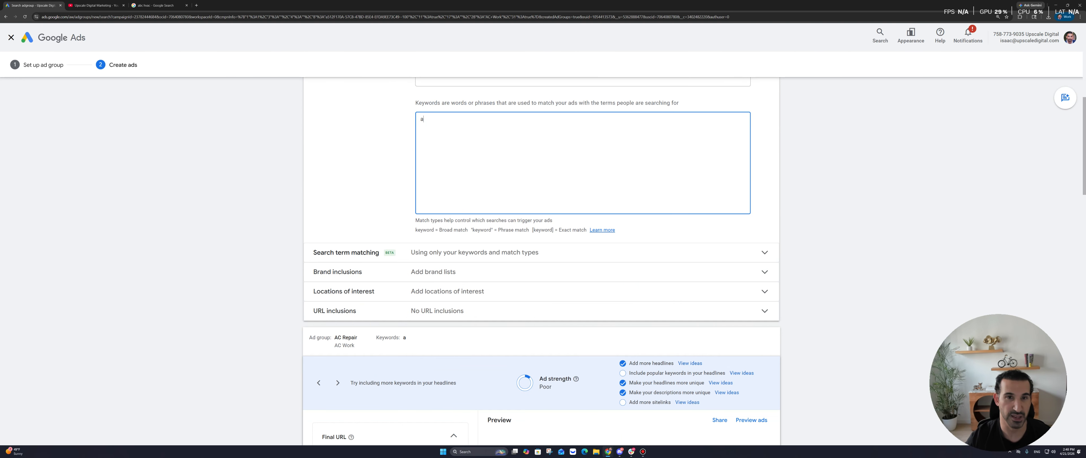
pyautogui.write('c repair near me')
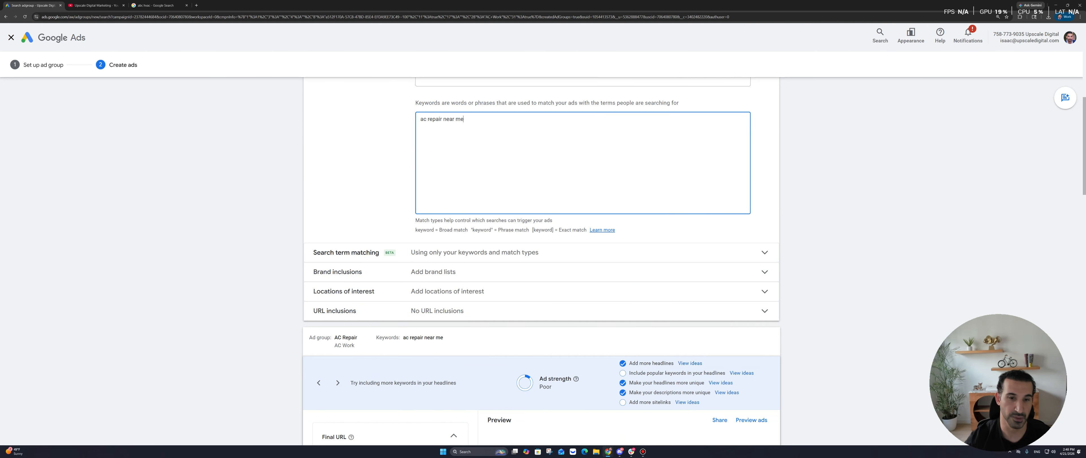
pyautogui.scroll(2, 542, 261)
pyautogui.click(464, 198)
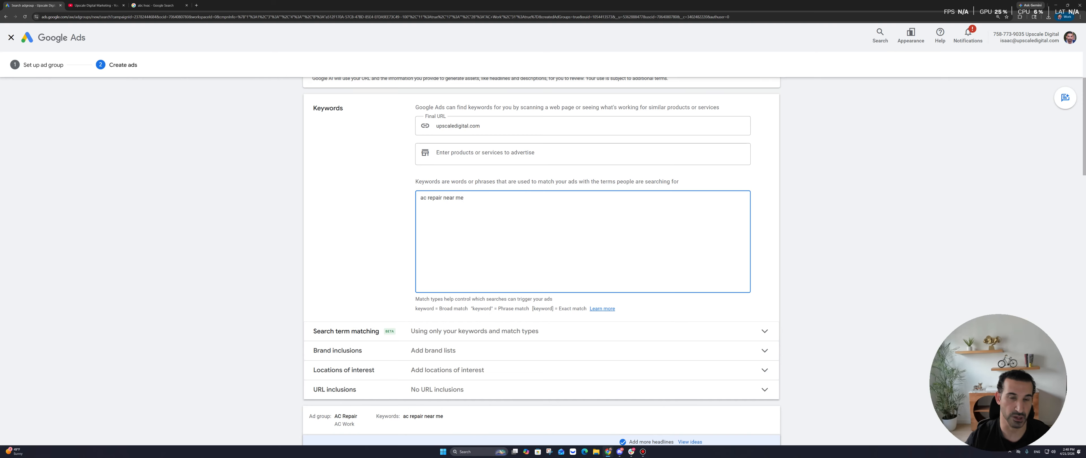
pyautogui.scroll(1, 541, 262)
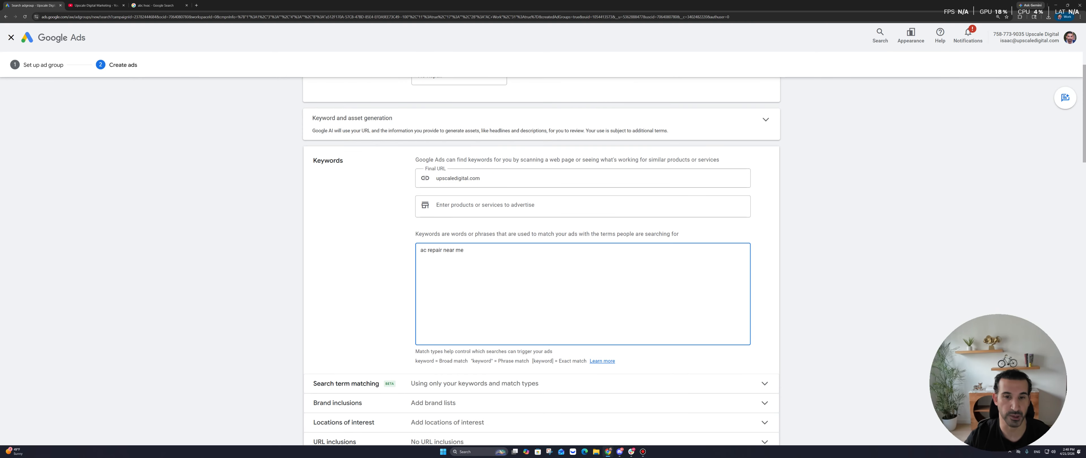
pyautogui.scroll(-3, 541, 262)
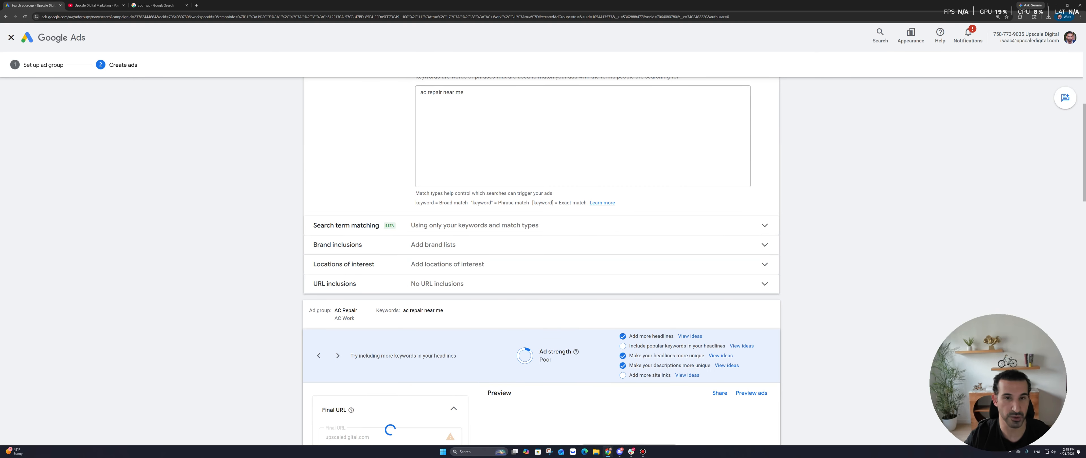
pyautogui.scroll(2, 541, 261)
pyautogui.scroll(3, 541, 262)
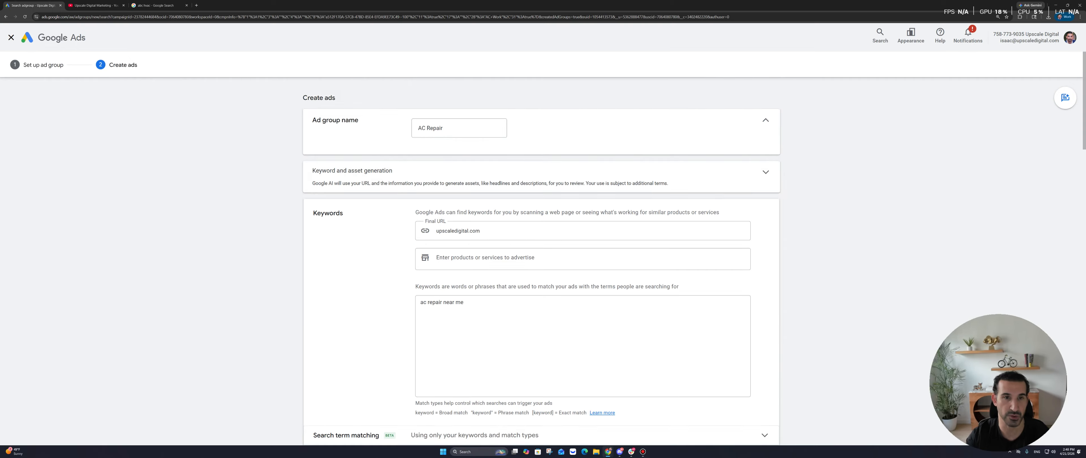
pyautogui.scroll(-2, 541, 261)
pyautogui.scroll(-3, 542, 261)
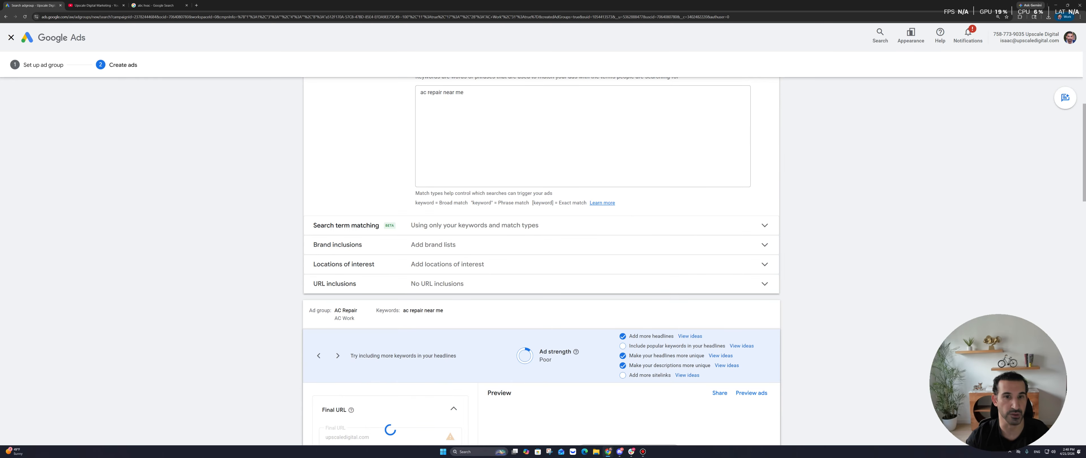
pyautogui.scroll(3, 541, 261)
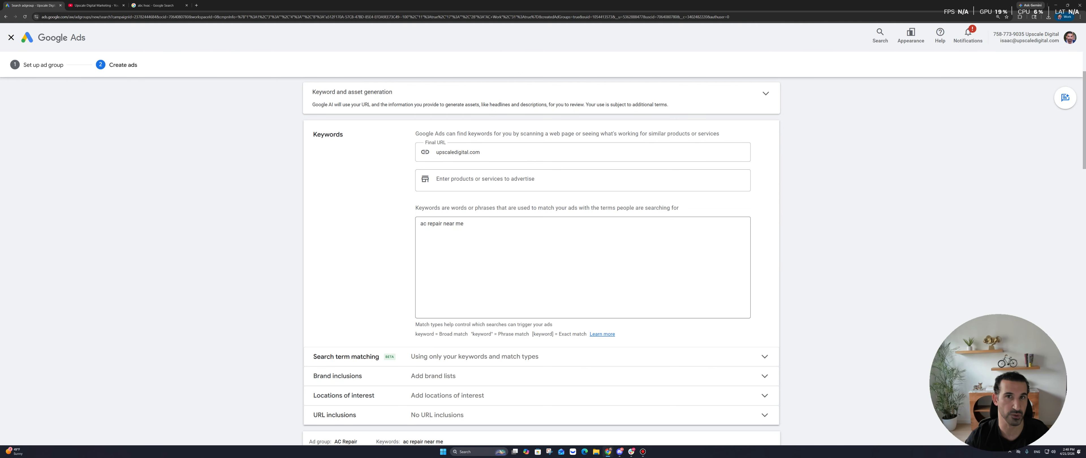
# Clear all the prefilled headlines and descriptions from the AC Repair ad
pyautogui.scroll(-12, 541, 262)
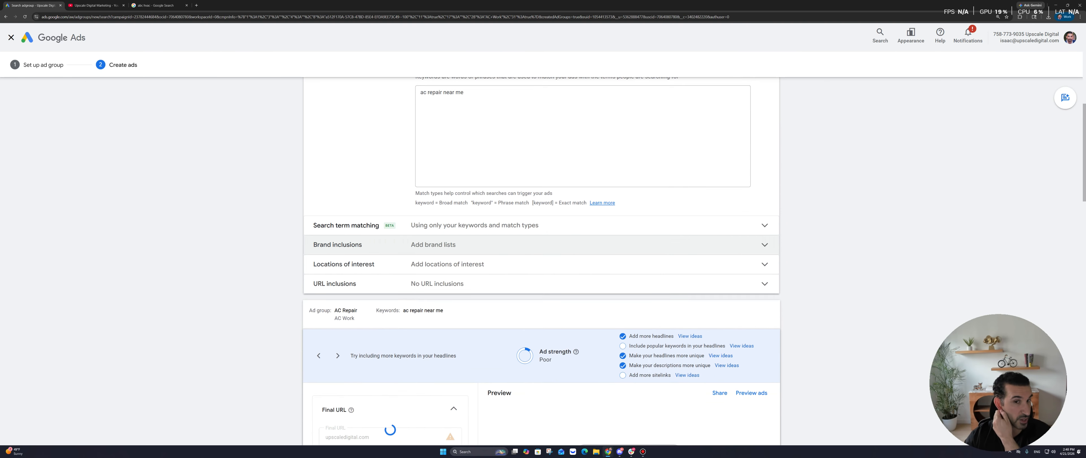
pyautogui.scroll(6, 541, 261)
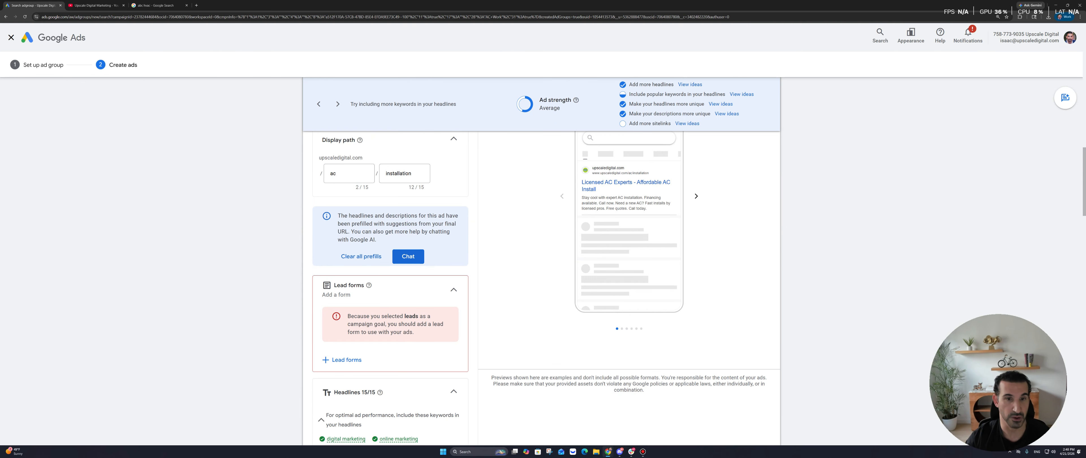
pyautogui.scroll(-2, 361, 311)
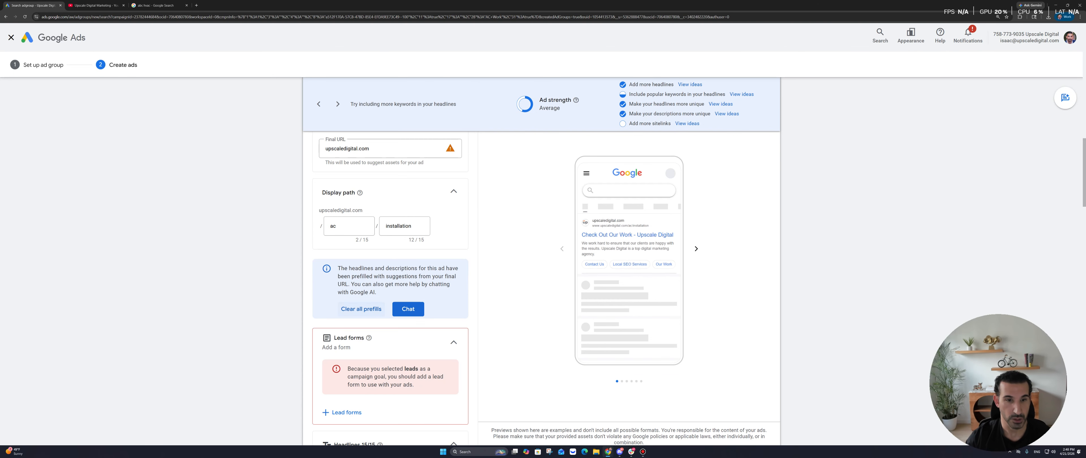
pyautogui.click(362, 310)
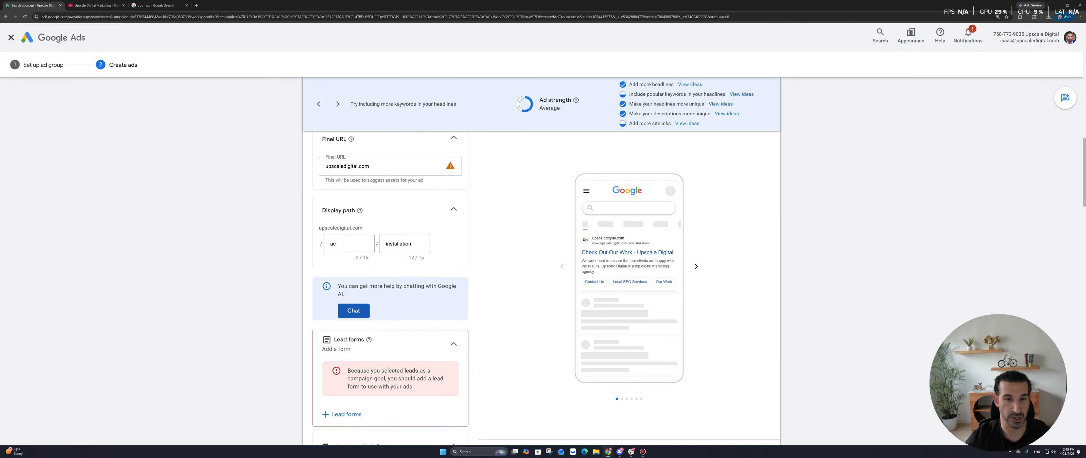
# Set the second part of the ad's display path to "repair" and go to the empty headline fields
pyautogui.scroll(3, 541, 262)
pyautogui.scroll(-1, 541, 262)
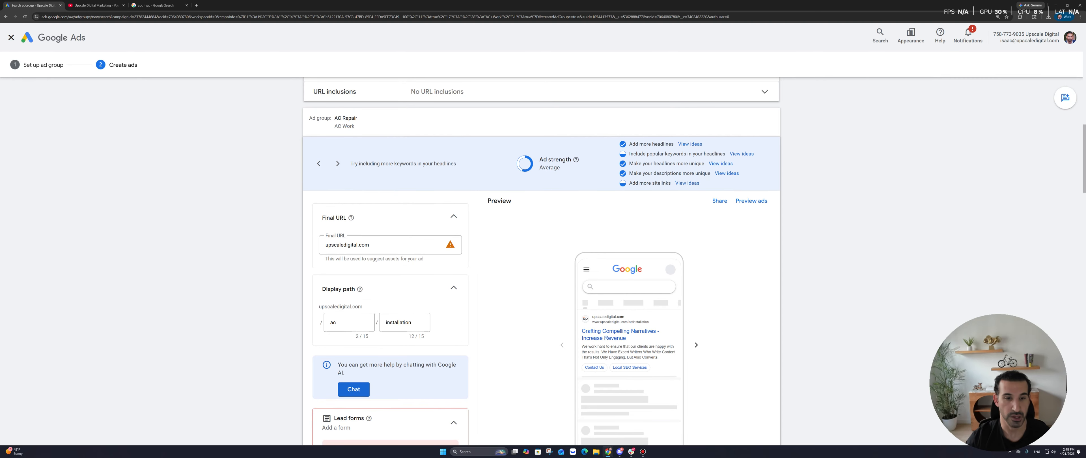
pyautogui.doubleClick(403, 322)
pyautogui.write('repaair')
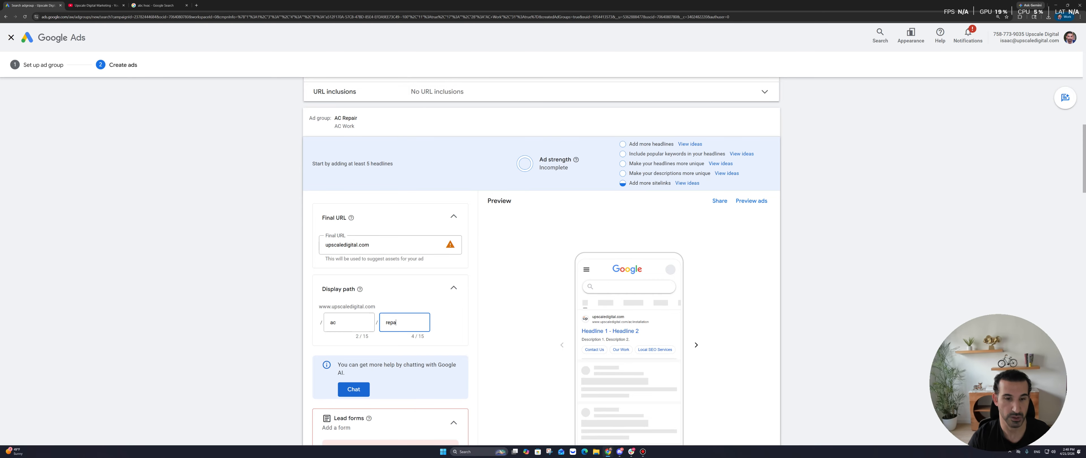
pyautogui.scroll(-8, 541, 262)
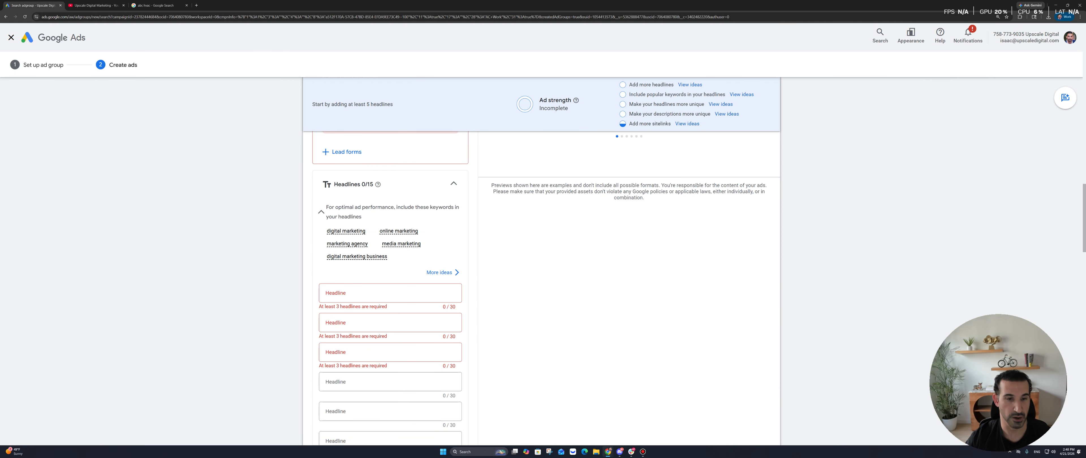
pyautogui.scroll(2, 390, 242)
pyautogui.scroll(-1, 390, 242)
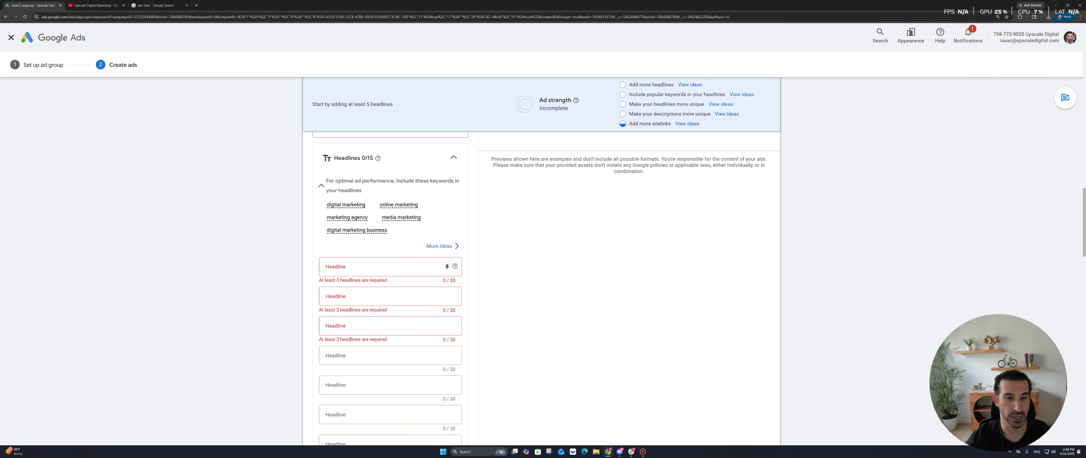
# Fill the first three headlines with "AC Not Cooling? Call Now", "AC Repair Near You" and "Same Day AC Repair"
pyautogui.click(390, 266)
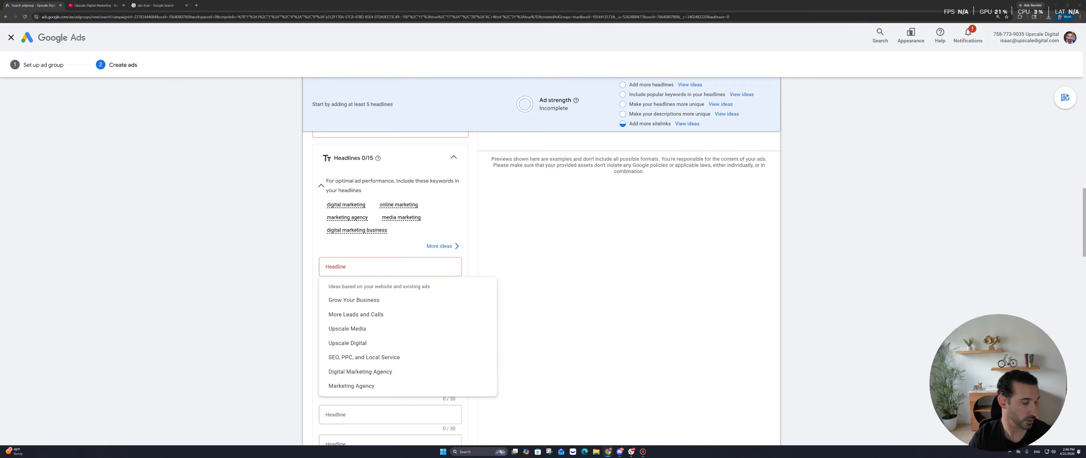
pyautogui.click(628, 275)
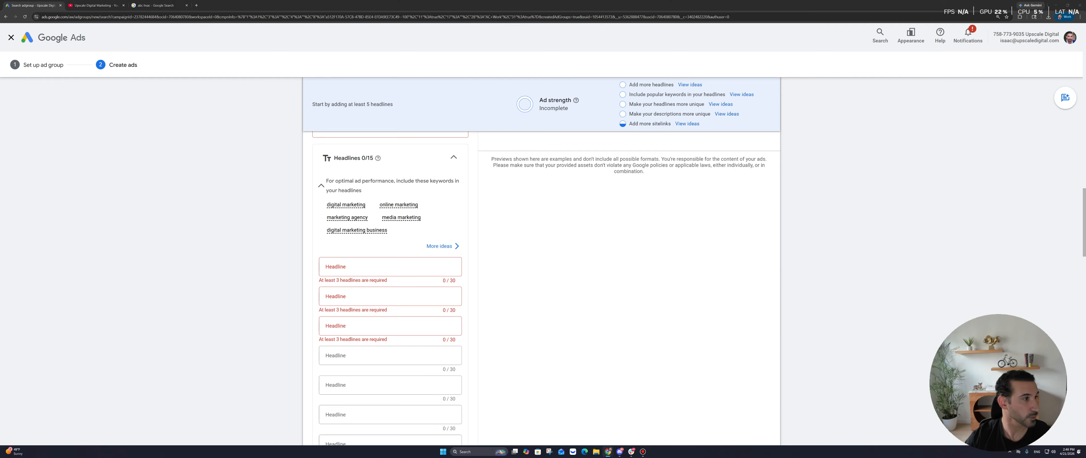
pyautogui.click(390, 267)
pyautogui.write('AC Not Cooling? Call Now')
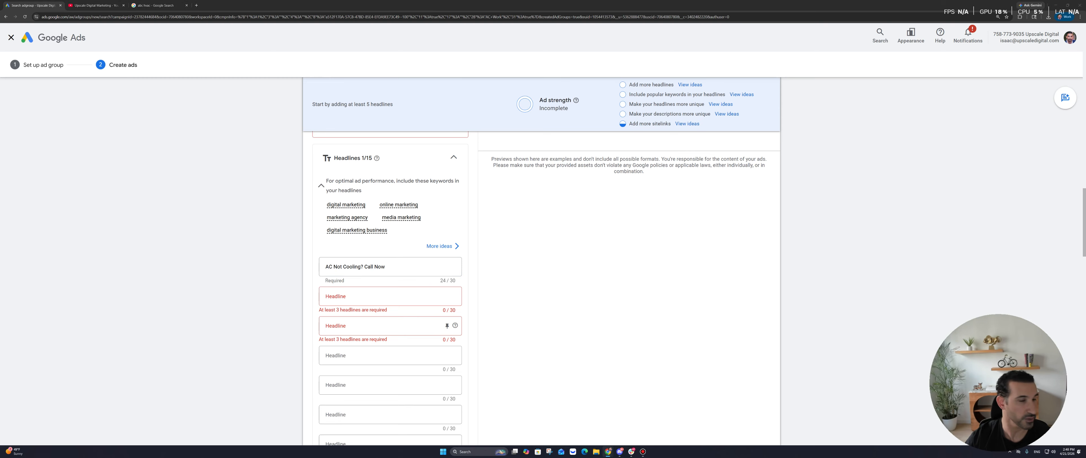
pyautogui.click(380, 296)
pyautogui.write('AC Repair Near You')
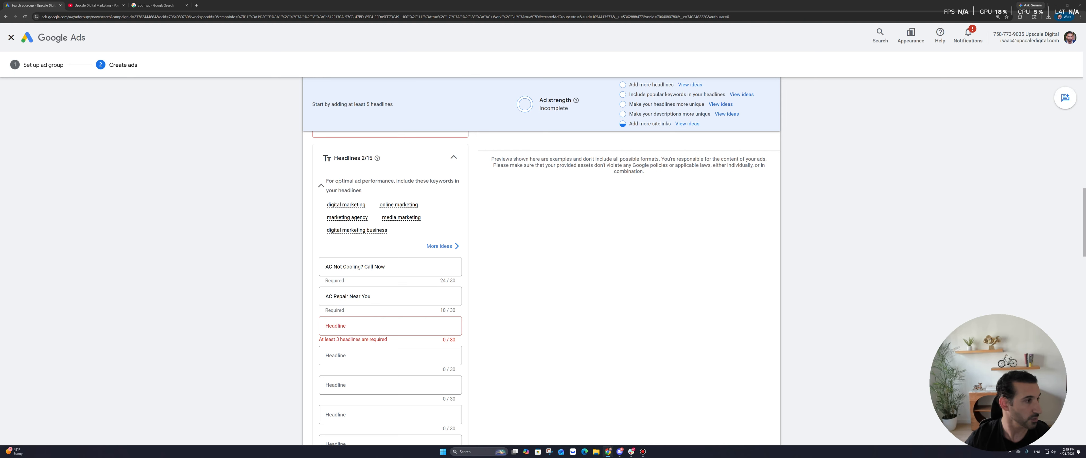
pyautogui.click(380, 325)
pyautogui.write('Same Day AC Repair')
# Enter "24/7 AC Repair Service" and "Emergency AC Repair" as the fourth and fifth headlines
pyautogui.scroll(-2, 390, 295)
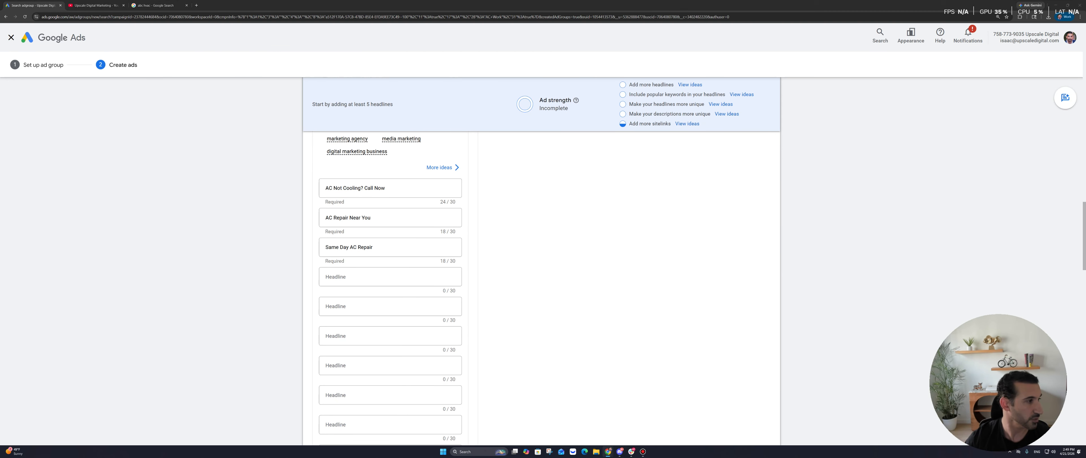
pyautogui.click(391, 277)
pyautogui.write('24/7 AC Repair Service')
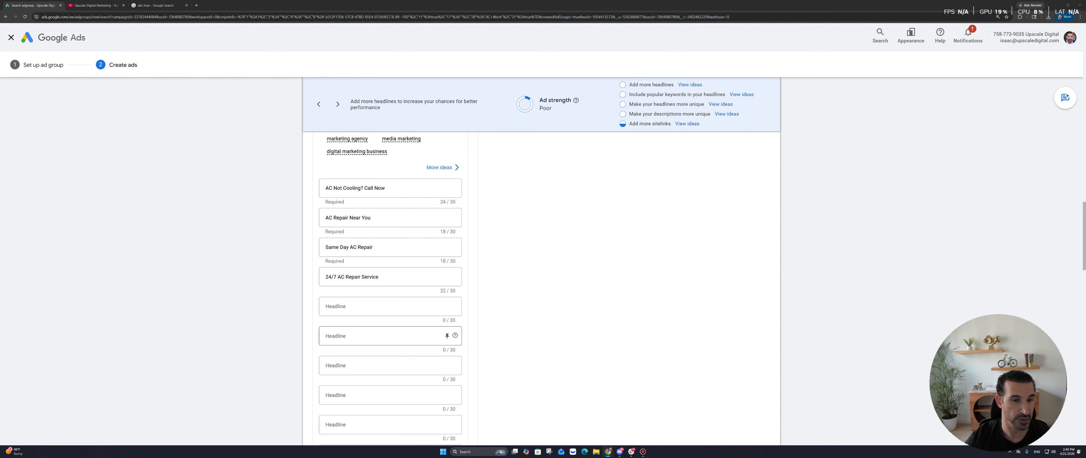
pyautogui.click(455, 306)
pyautogui.write('Emergency AC Repair')
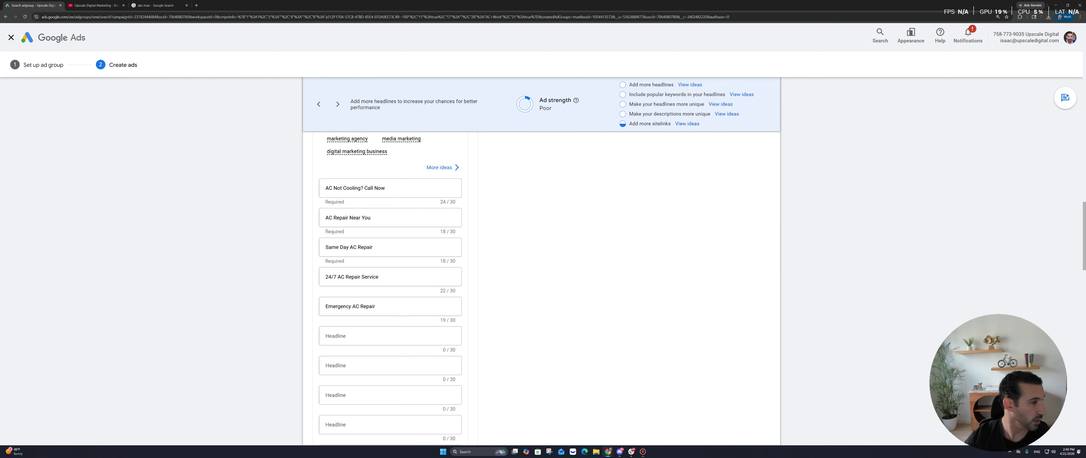
# Enter "A+ Rated on the BBB" and "1000+ Happy Customers" as the sixth and seventh headlines
pyautogui.click(456, 335)
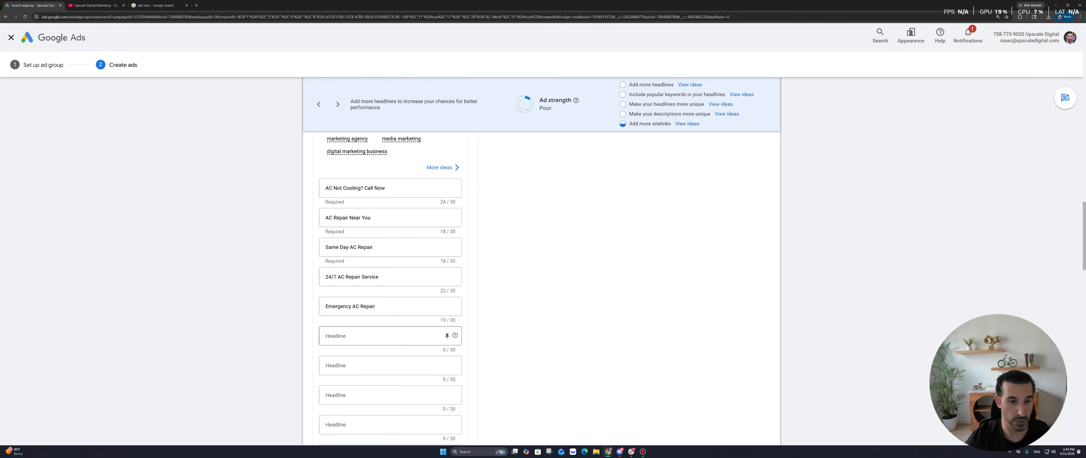
pyautogui.write('A+')
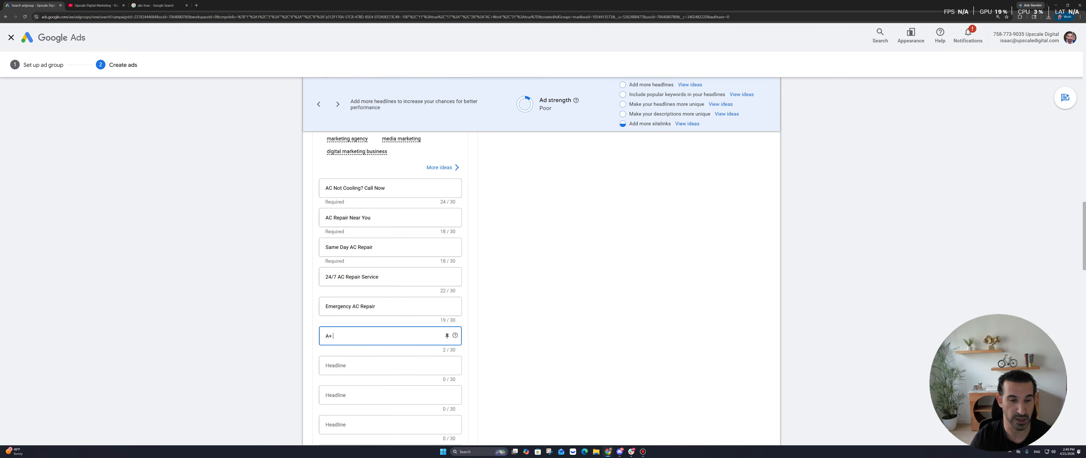
pyautogui.write(' Rated on the BBB')
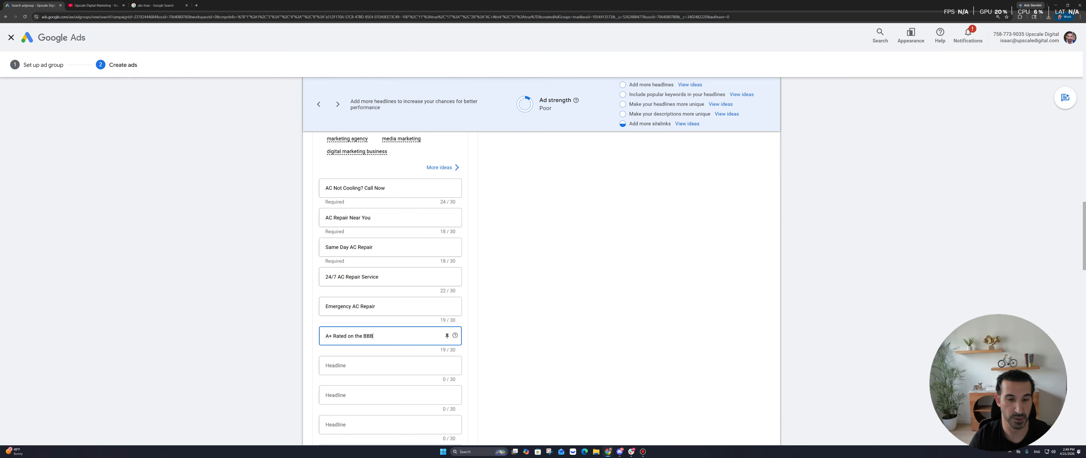
pyautogui.press('Tab')
pyautogui.press('Tab')
pyautogui.write('1000')
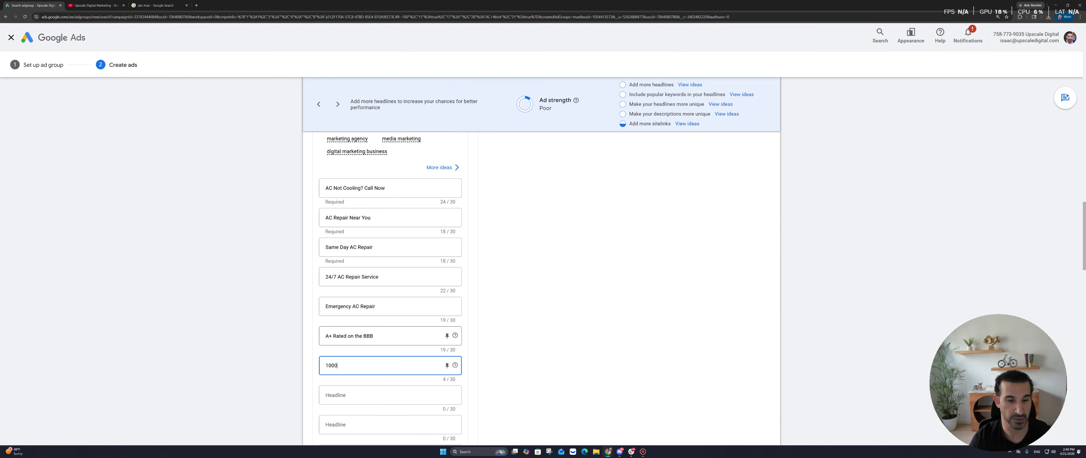
pyautogui.write('+ Happy Customer')
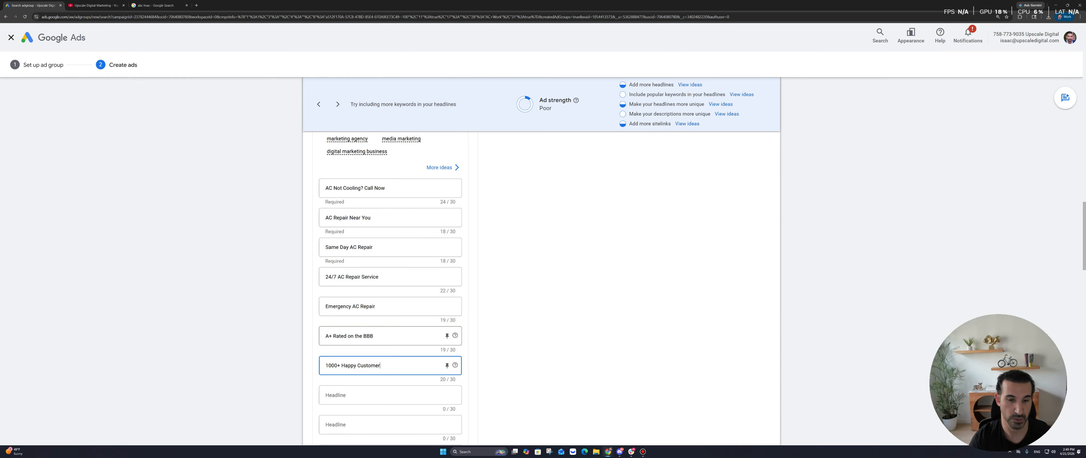
pyautogui.write('s')
# Enter "10 Years in Business" and "Qualified, Expert Techs" as the eighth and ninth headlines
pyautogui.press('Tab')
pyautogui.press('Tab')
pyautogui.write('10 Yea')
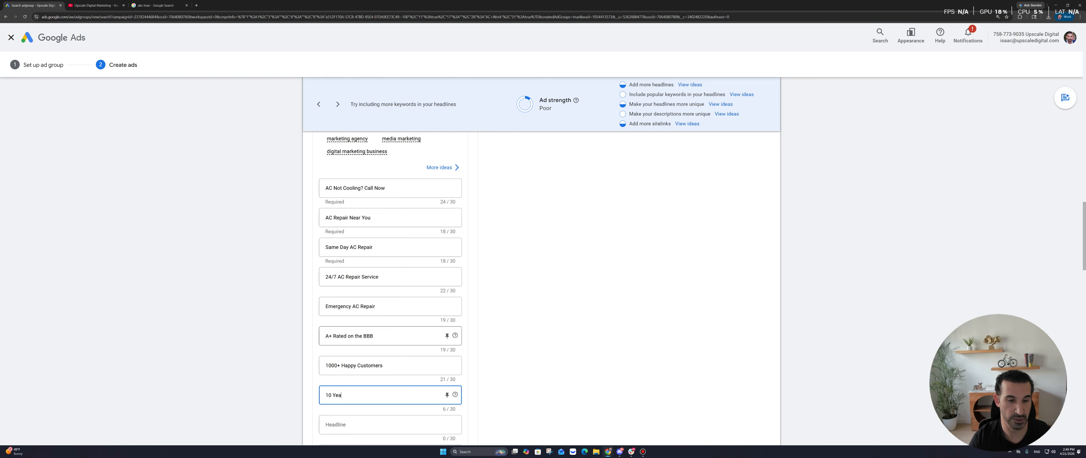
pyautogui.write('rs in Business')
pyautogui.press('Tab')
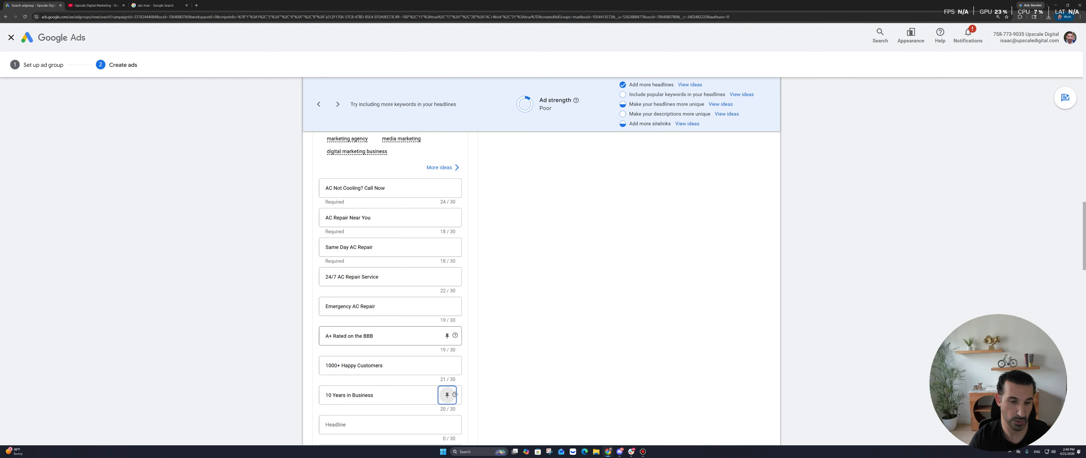
pyautogui.press('Tab')
pyautogui.write('Qulai')
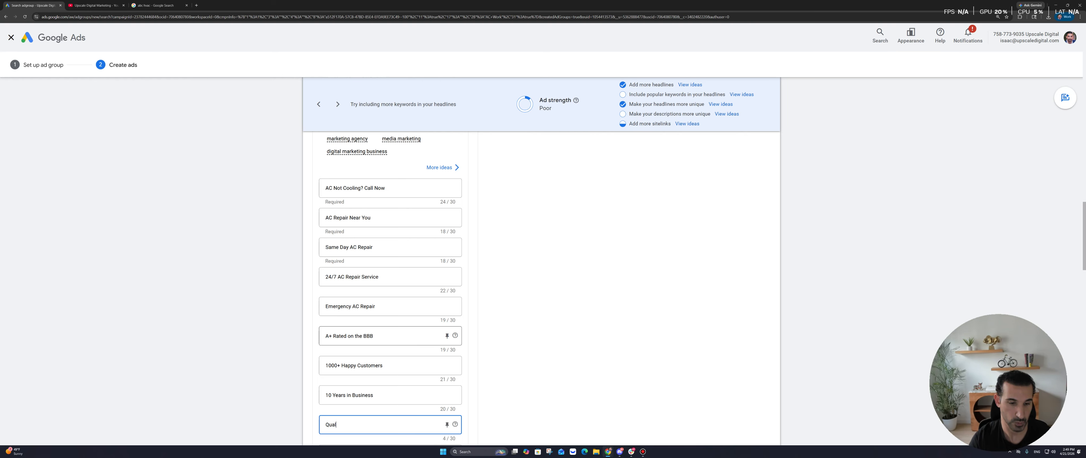
pyautogui.write('ified')
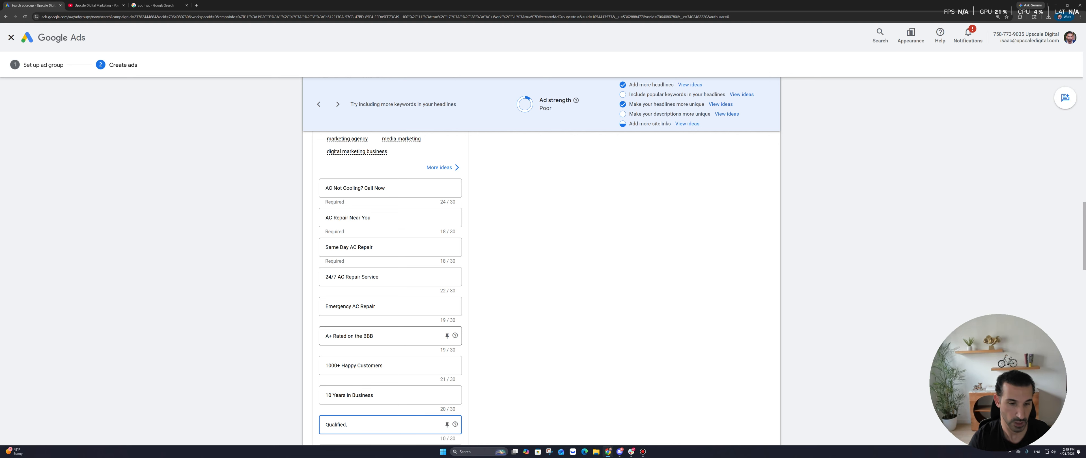
pyautogui.write(', Expert ')
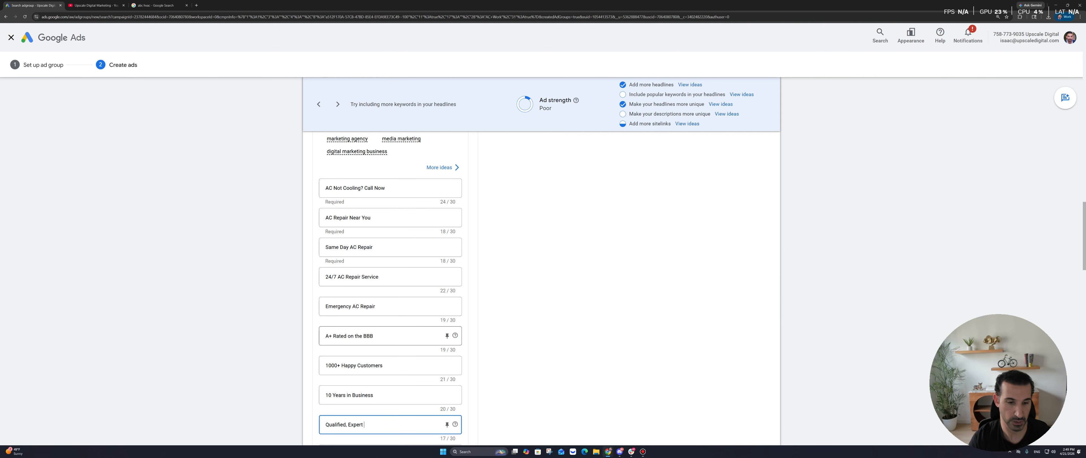
pyautogui.write('Rechs')
# Enter "At Your Home in 4 Hours" as the tenth headline of the AC Repair ad
pyautogui.press('Tab')
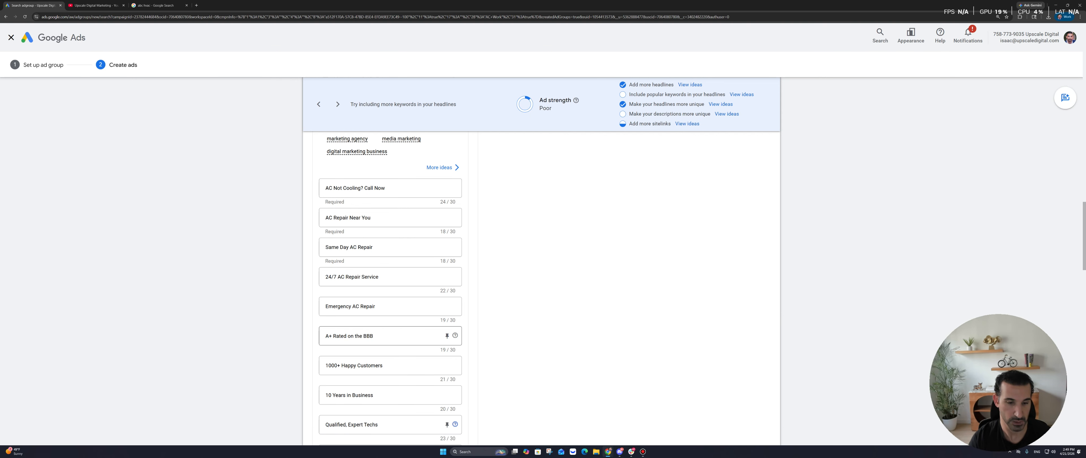
pyautogui.press('Tab')
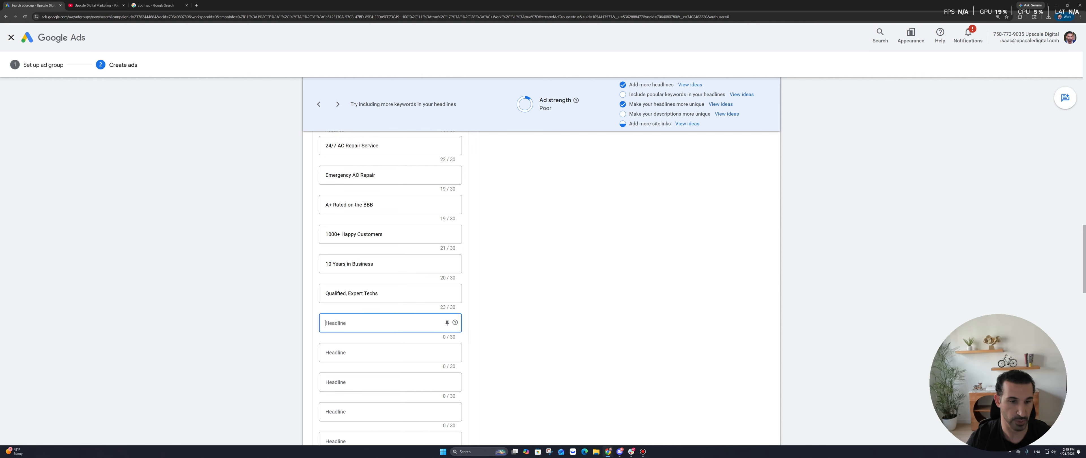
pyautogui.write('At Your Home')
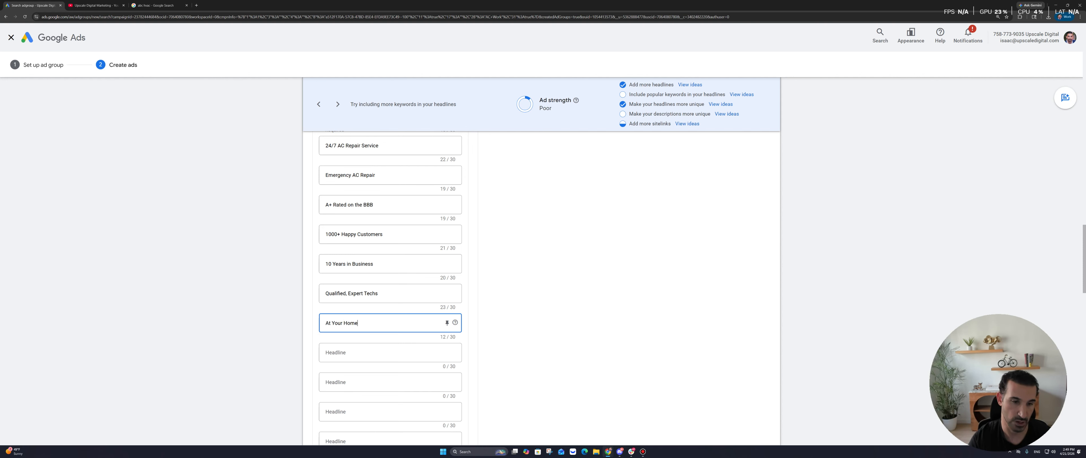
pyautogui.write(' in 4 Hours')
# Enter "Guaranteed to Fix Your Issue" as the eleventh headline of the AC Repair ad
pyautogui.press('Tab')
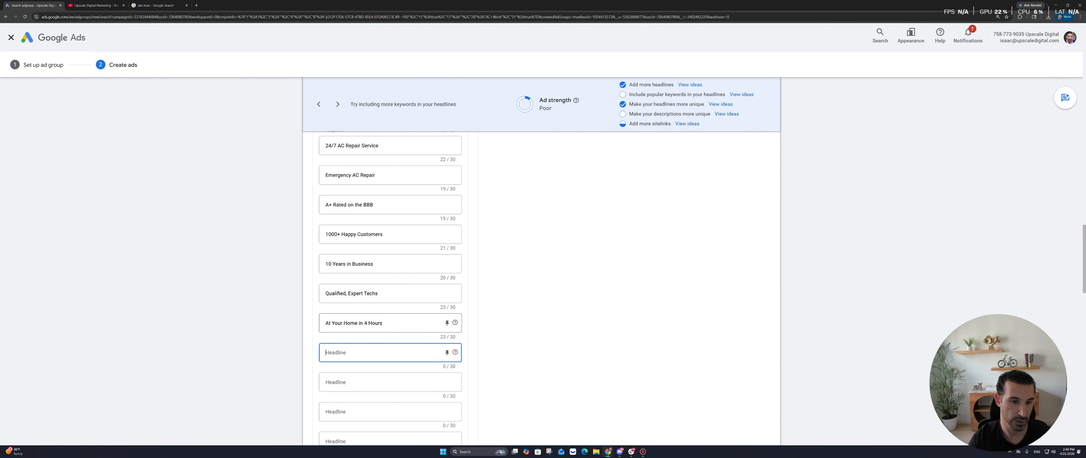
pyautogui.write('Gurantee')
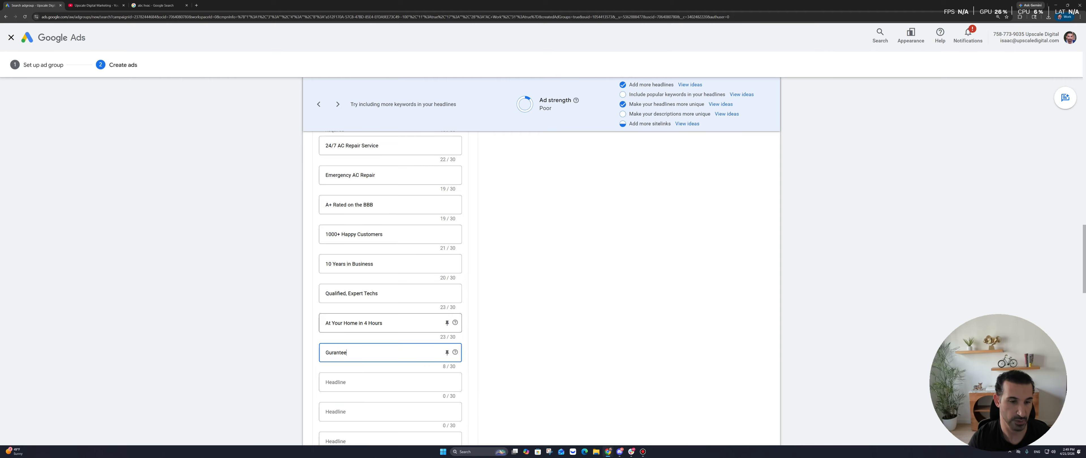
pyautogui.press('BackSpace')
pyautogui.press('BackSpace')
pyautogui.press('BackSpace')
pyautogui.press('BackSpace')
pyautogui.press('BackSpace')
pyautogui.press('BackSpace')
pyautogui.write('arant')
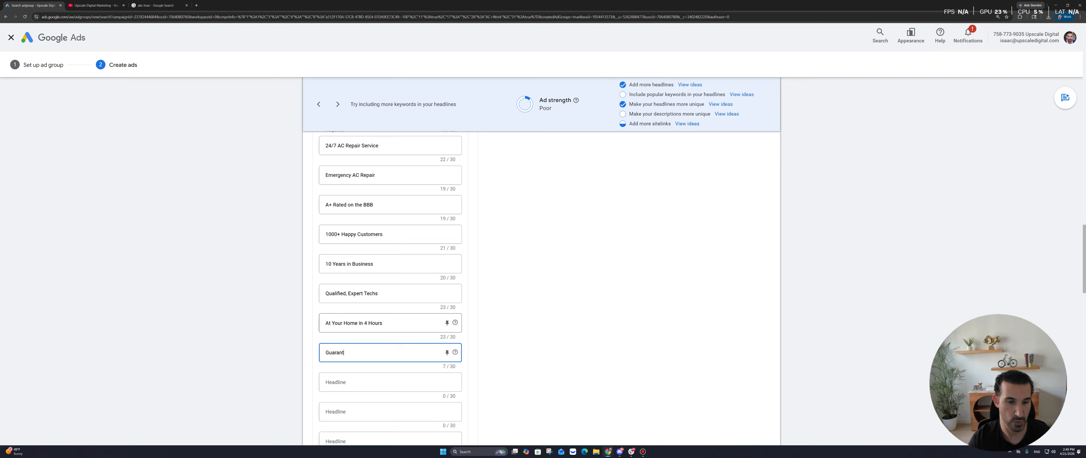
pyautogui.write('eed to Fix You')
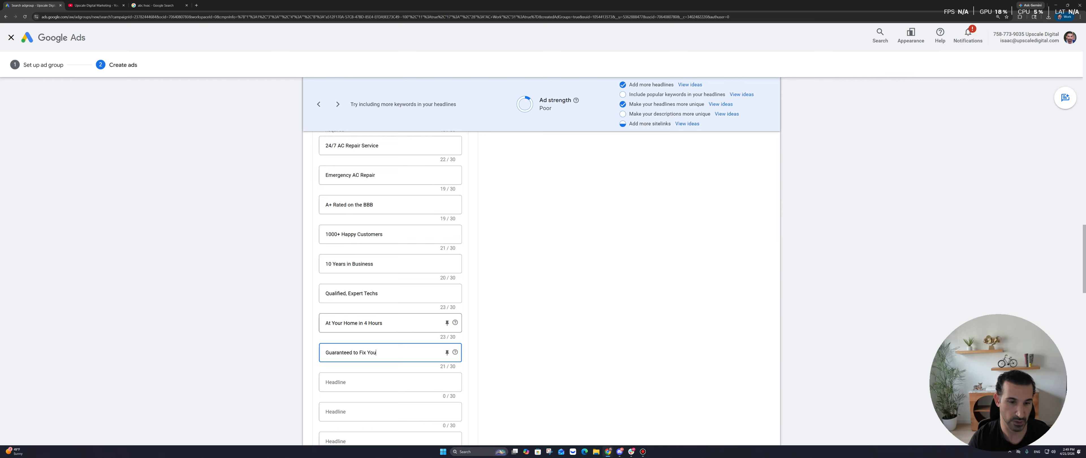
pyautogui.write('r Isssue')
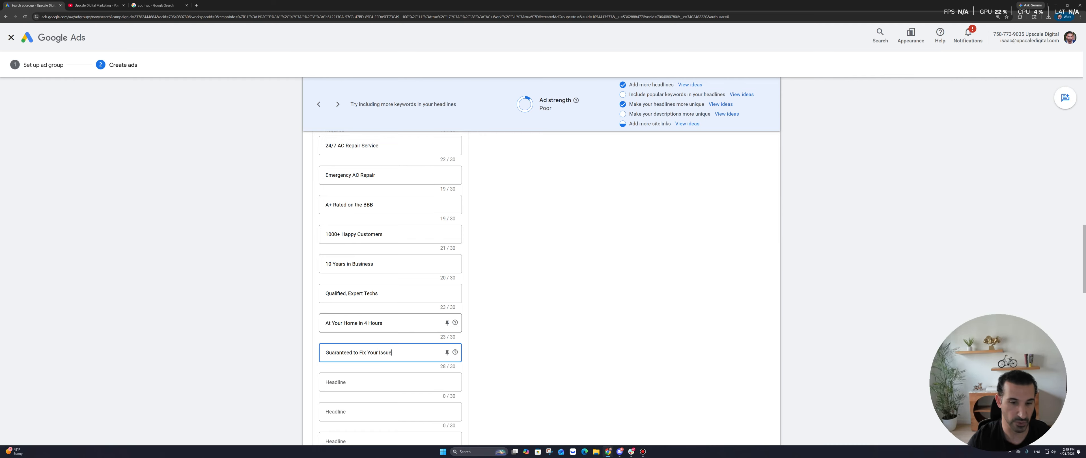
pyautogui.click(523, 327)
# Add the headlines "Book AC Repair Now" and "Local AC Repair Experts" in the next two empty headline fields
pyautogui.scroll(-1, 522, 327)
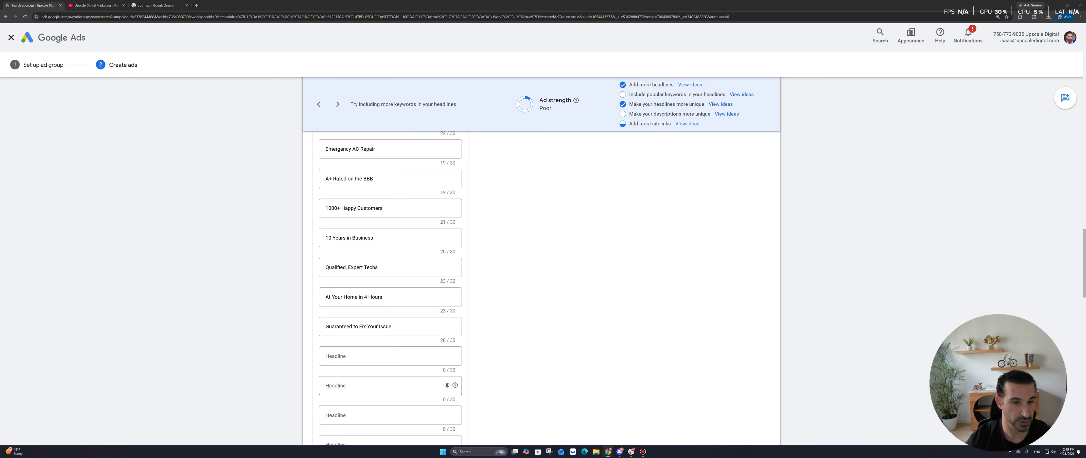
pyautogui.click(455, 355)
pyautogui.write('Book AC Repair Now')
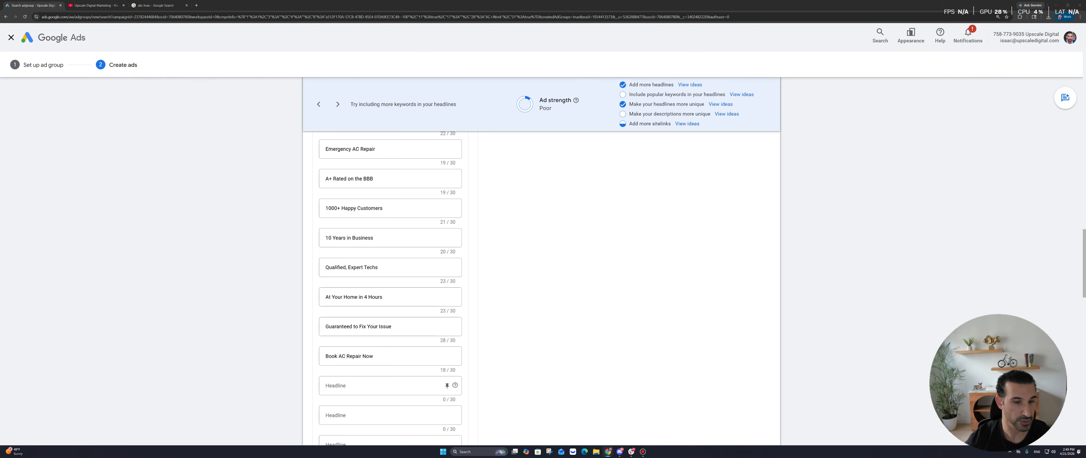
pyautogui.click(389, 385)
pyautogui.write('Local AC Repair Experts')
pyautogui.click(506, 380)
# Enter the descriptions "AC not cooling? Fast same-day repair. Licensed techs. Call now" and "Need AC repair fast? Trusted local pros. Free estimates. Book today."
pyautogui.scroll(-3, 506, 380)
pyautogui.scroll(7, 390, 288)
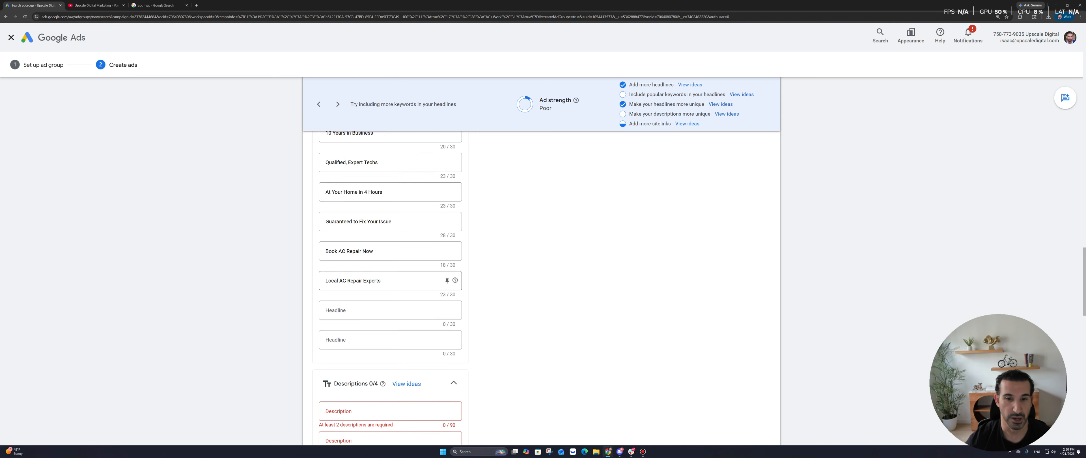
pyautogui.scroll(-9, 390, 277)
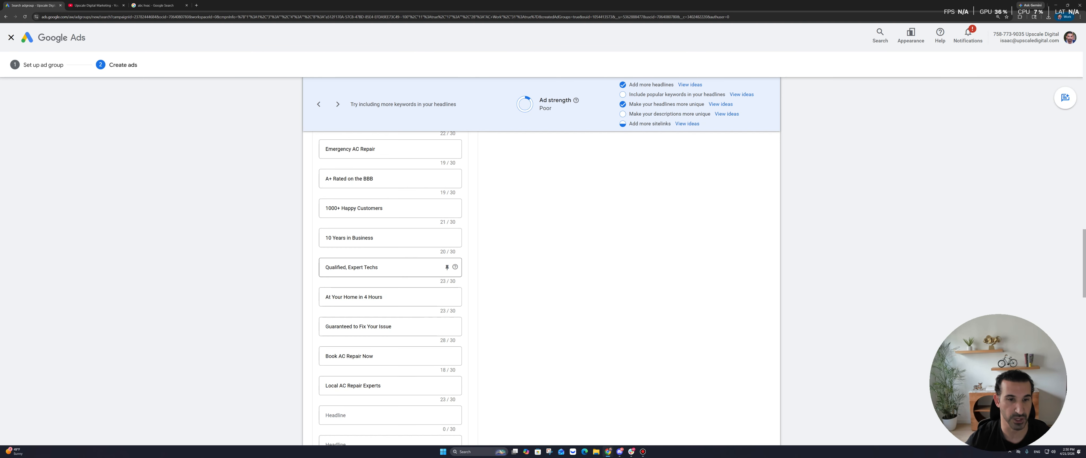
pyautogui.click(390, 279)
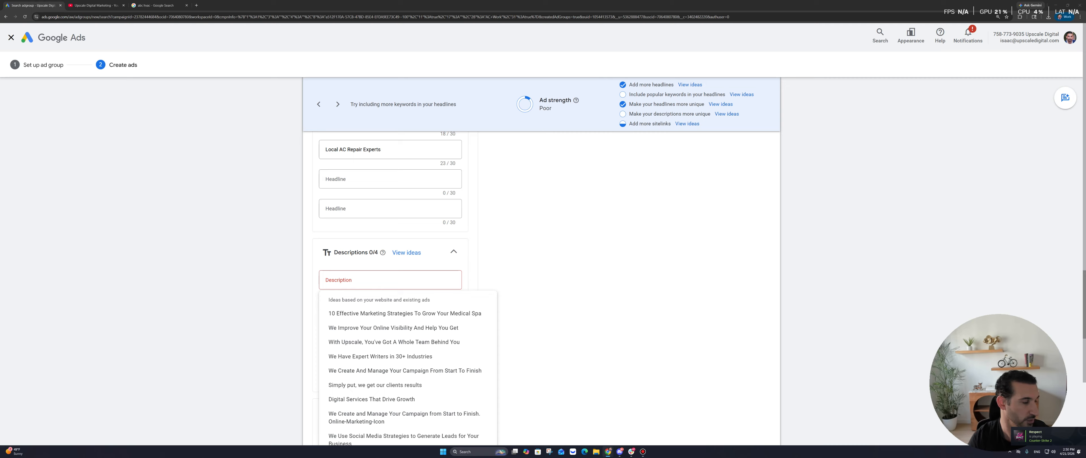
pyautogui.click(607, 270)
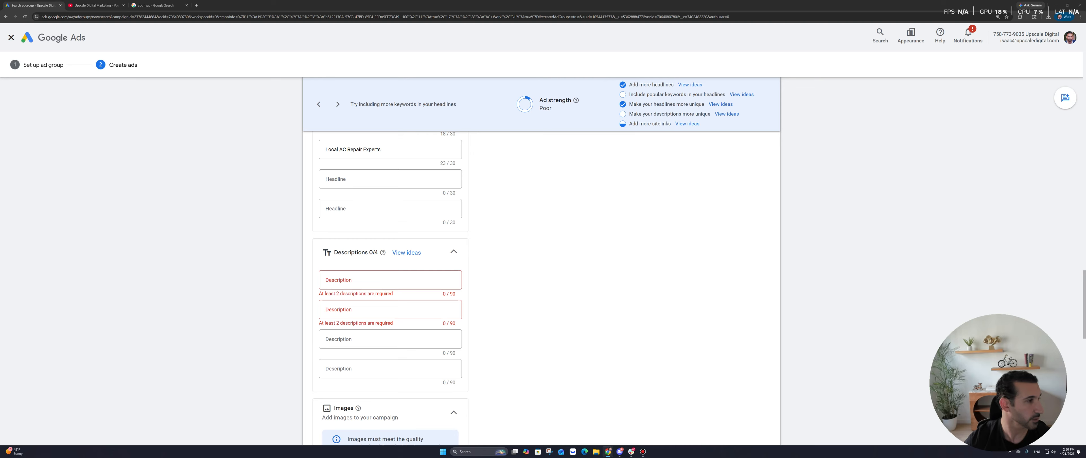
pyautogui.click(390, 280)
pyautogui.hotkey('ctrl', 'v')
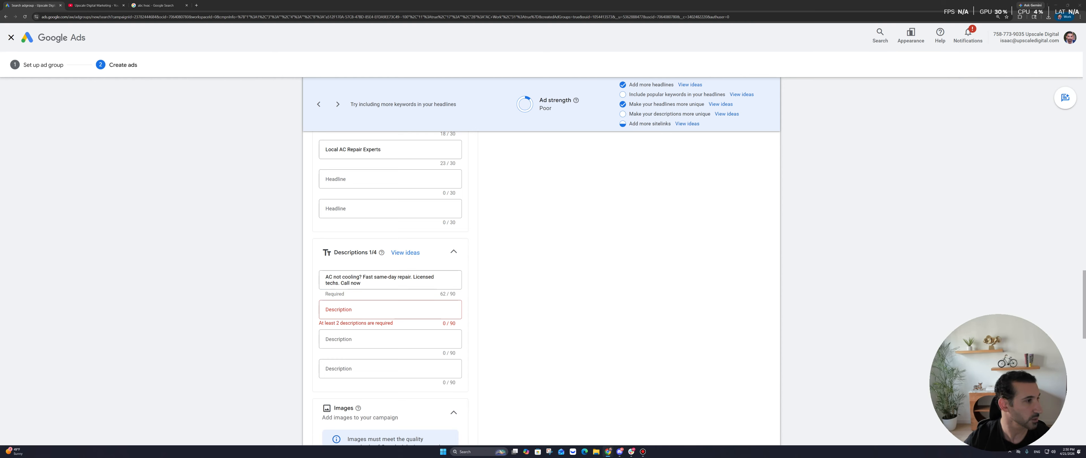
pyautogui.click(390, 309)
pyautogui.write('Need AC repair fast? Trusted local pros. Free estimates. Book today.')
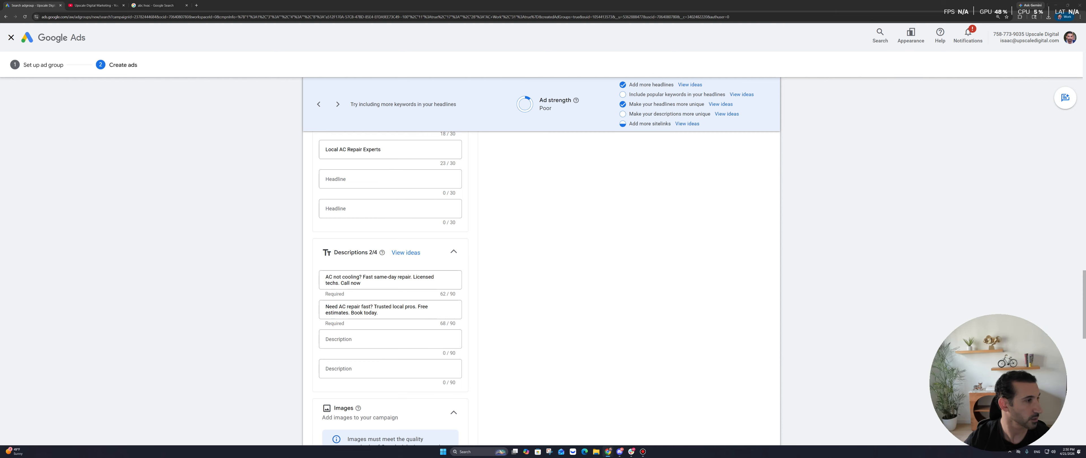
# Add descriptions "Stay cool with expert AC repair. 24/7 service. Call for quick help." and "Top-rated AC repair near you. No hidden fees. Get a fast quote now."
pyautogui.click(390, 339)
pyautogui.write('Stay cool with expert AC repair. 24/7 service. Call for quick help.')
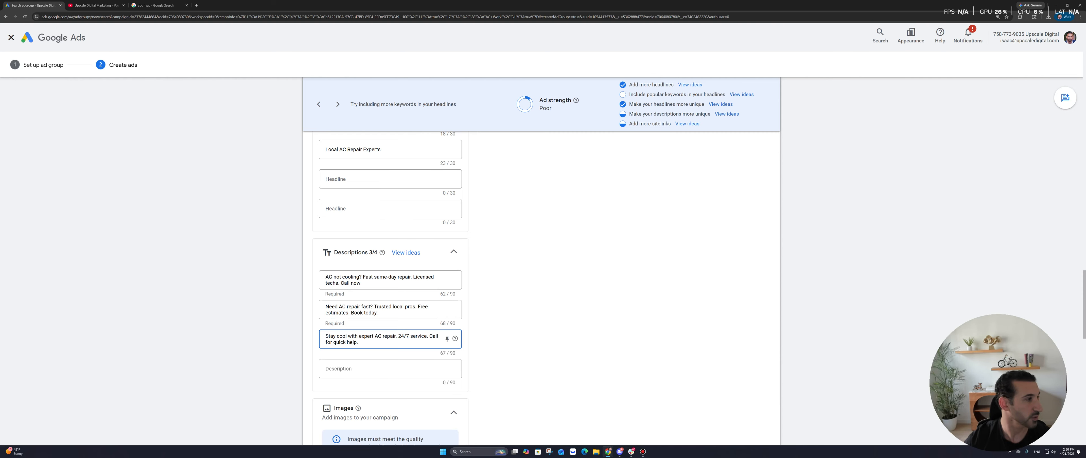
pyautogui.click(390, 369)
pyautogui.write('Top-rated AC repair near you. No hidden fees. Get a fast quote now.')
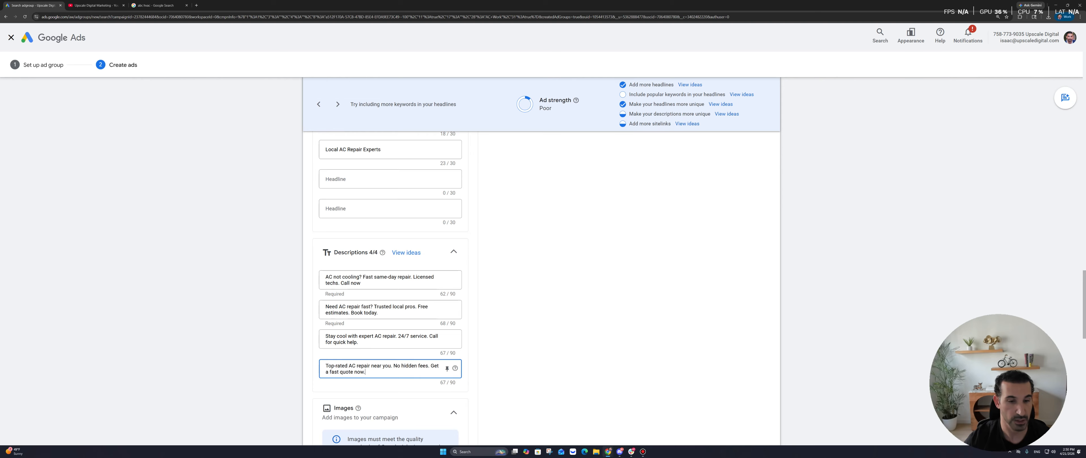
# Generate campaign images with Google AI from the description "AC REPAIR"
pyautogui.click(544, 368)
pyautogui.scroll(-3, 544, 368)
pyautogui.click(343, 394)
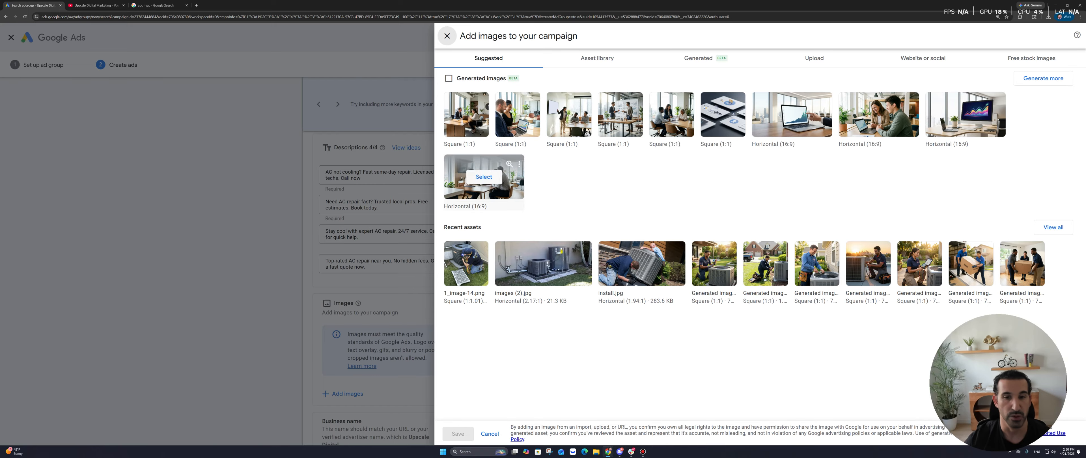
pyautogui.click(700, 58)
pyautogui.click(561, 190)
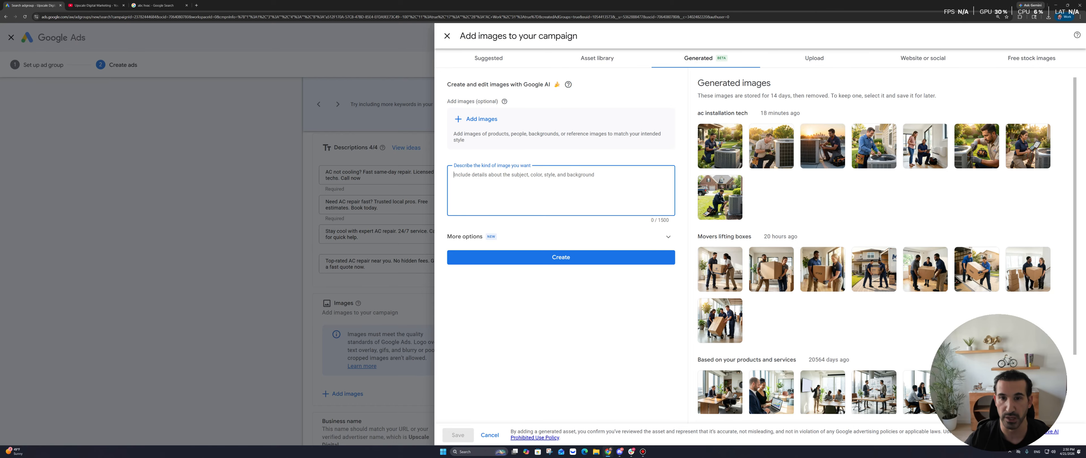
pyautogui.write('AC REPAIR')
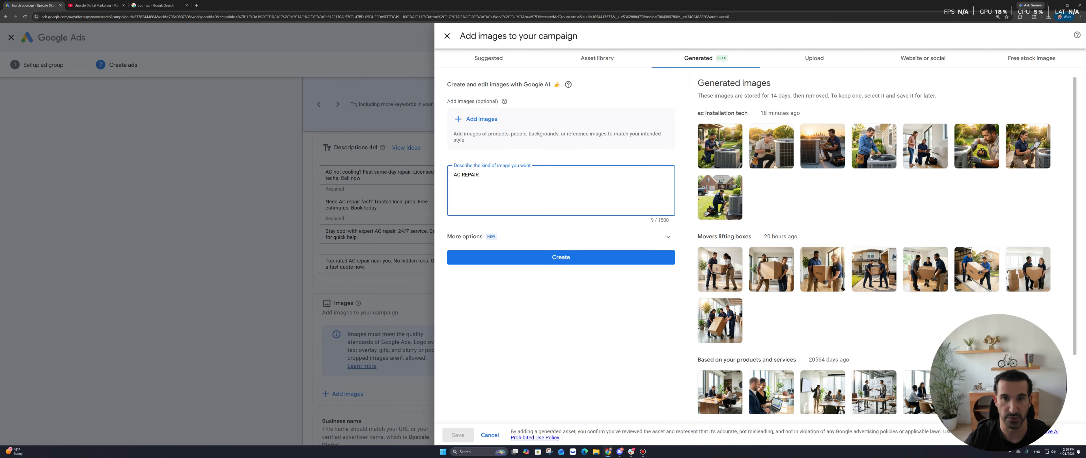
pyautogui.click(561, 257)
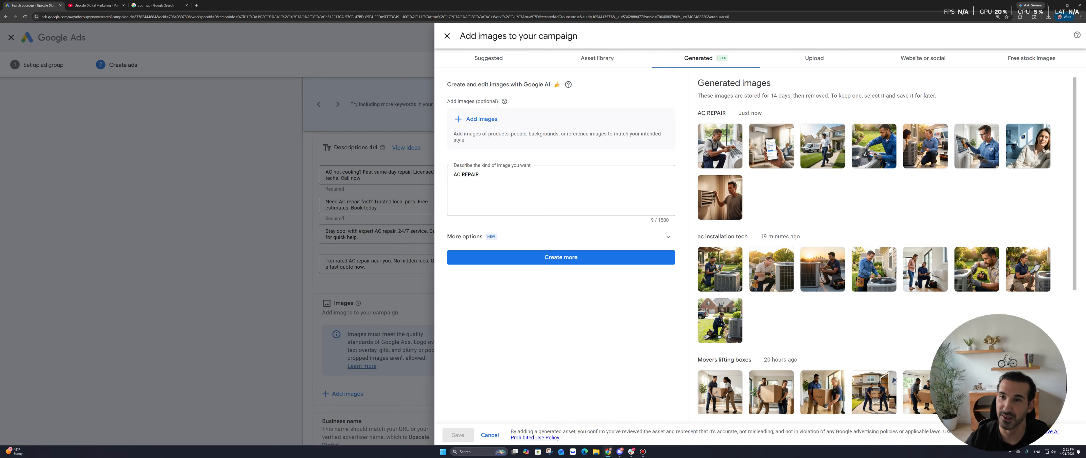
# Select the first, fourth, sixth, seventh and eighth generated AC REPAIR images and save them to the campaign
pyautogui.click(720, 145)
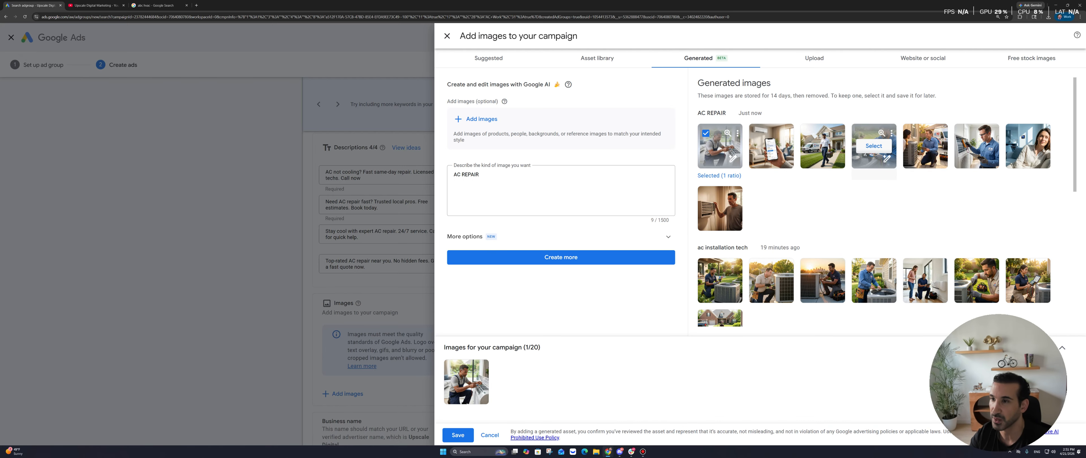
pyautogui.click(873, 146)
pyautogui.click(976, 145)
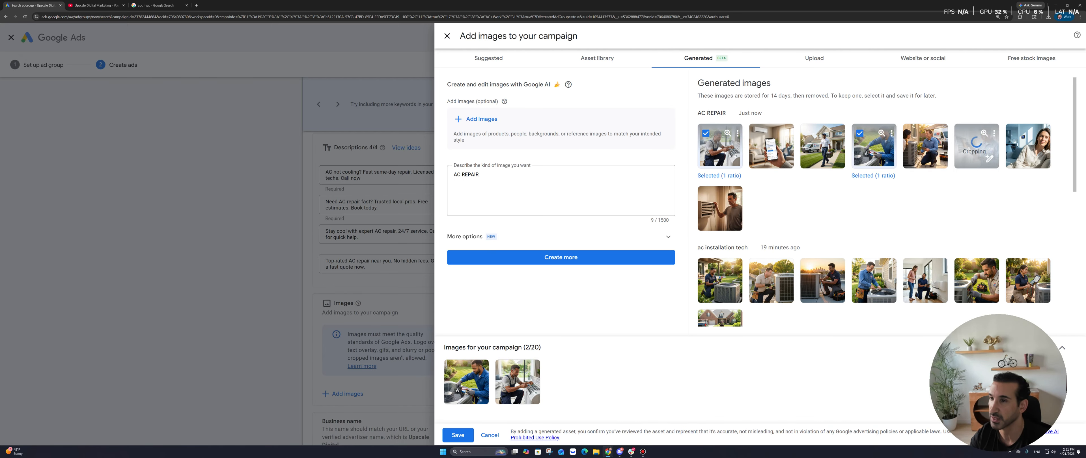
pyautogui.click(1040, 158)
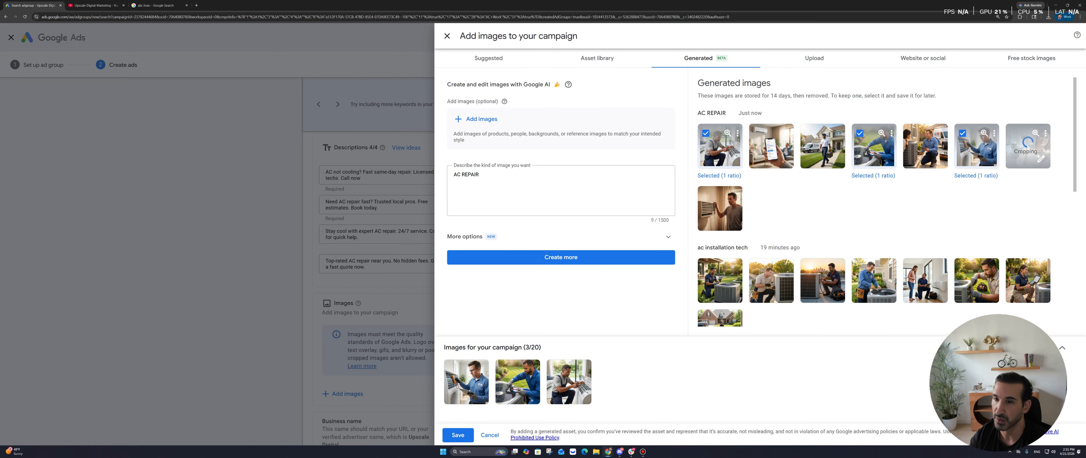
pyautogui.click(732, 220)
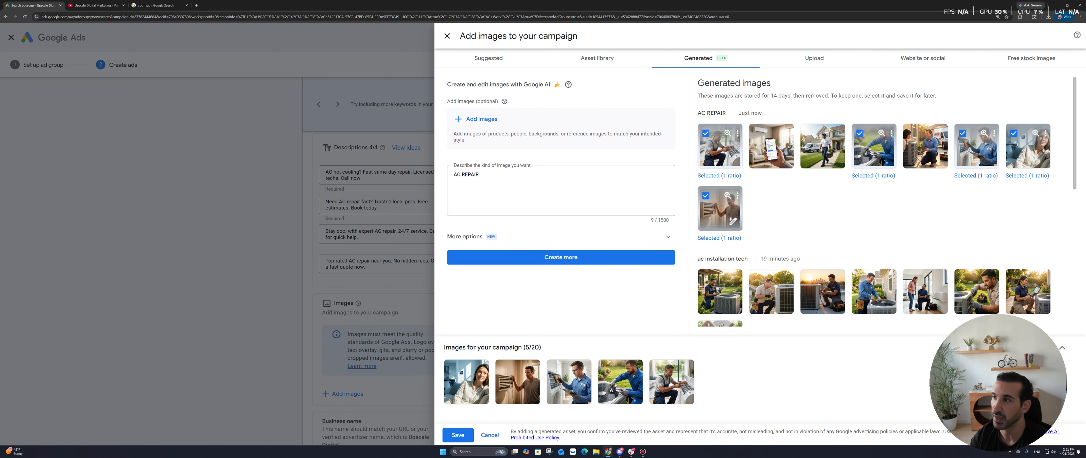
pyautogui.click(458, 435)
# Enter "ABC HVAC" as the business name of the ad
pyautogui.scroll(-4, 342, 209)
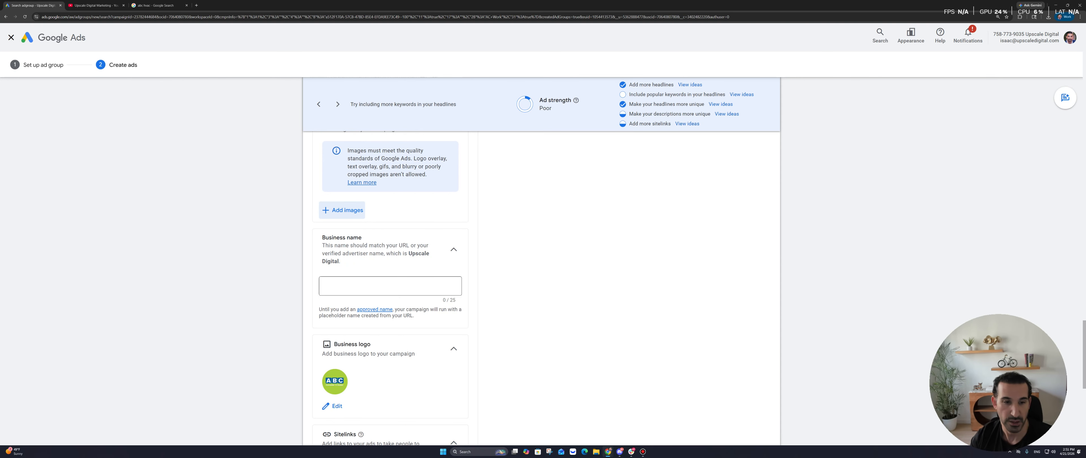
pyautogui.click(346, 285)
pyautogui.write('ABC HVAC')
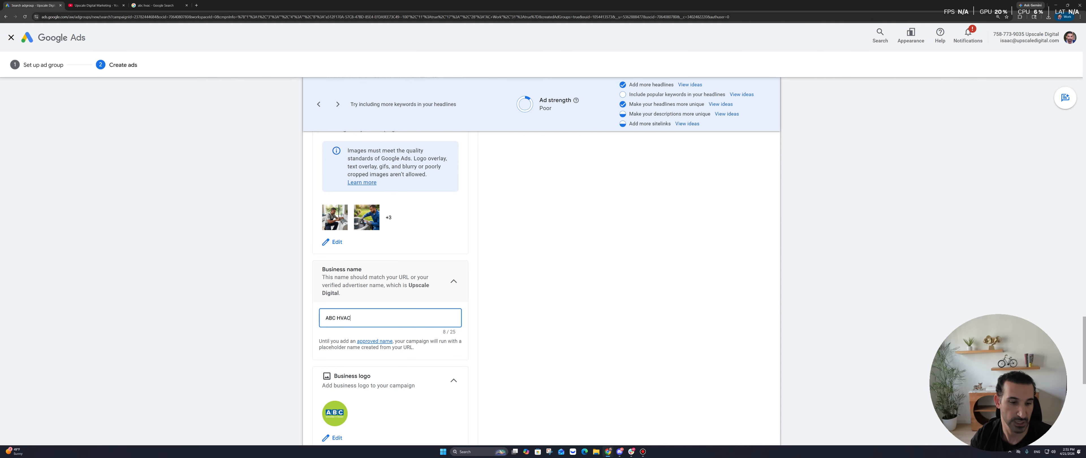
# Remove the Local SEO Services, Our Work and Contact Us sitelinks and finish the ad
pyautogui.scroll(-7, 390, 275)
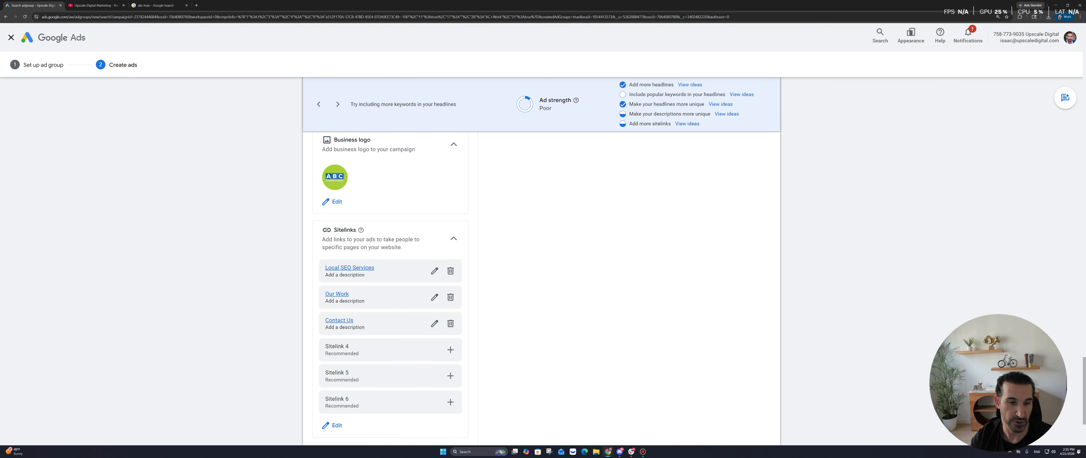
pyautogui.click(450, 192)
pyautogui.click(450, 192)
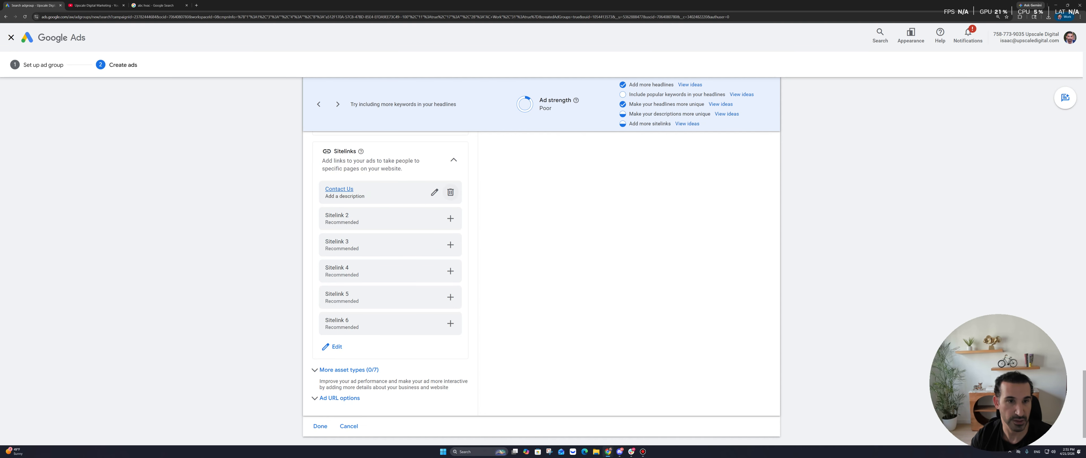
pyautogui.click(450, 217)
pyautogui.click(230, 35)
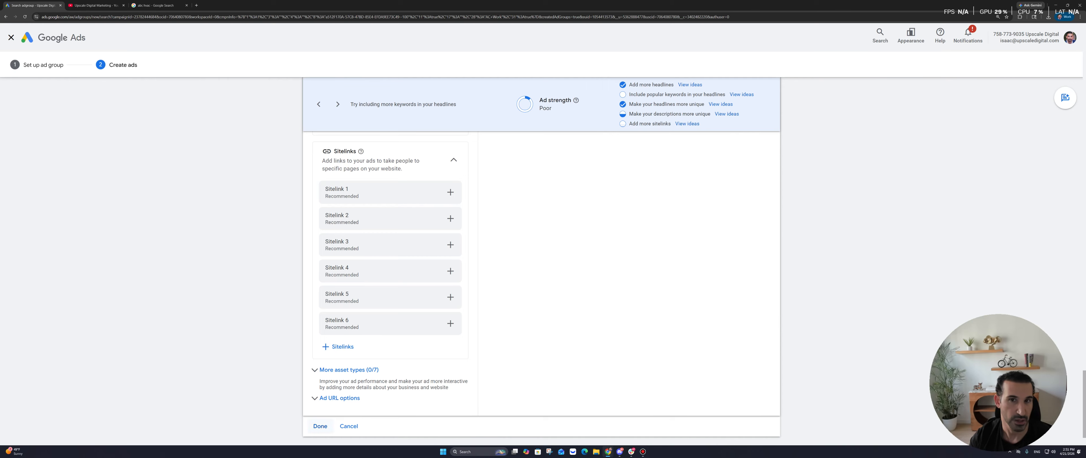
pyautogui.click(320, 426)
# Add the keyword "ac repair" to the AC Repair ad group and save the ad group
pyautogui.scroll(-4, 547, 253)
pyautogui.click(548, 253)
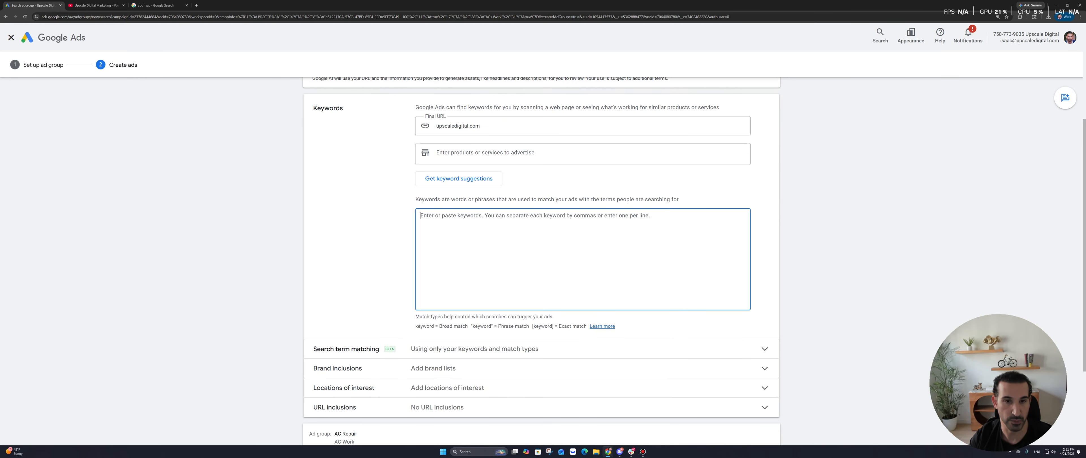
pyautogui.scroll(-3, 548, 253)
pyautogui.write('ac repair')
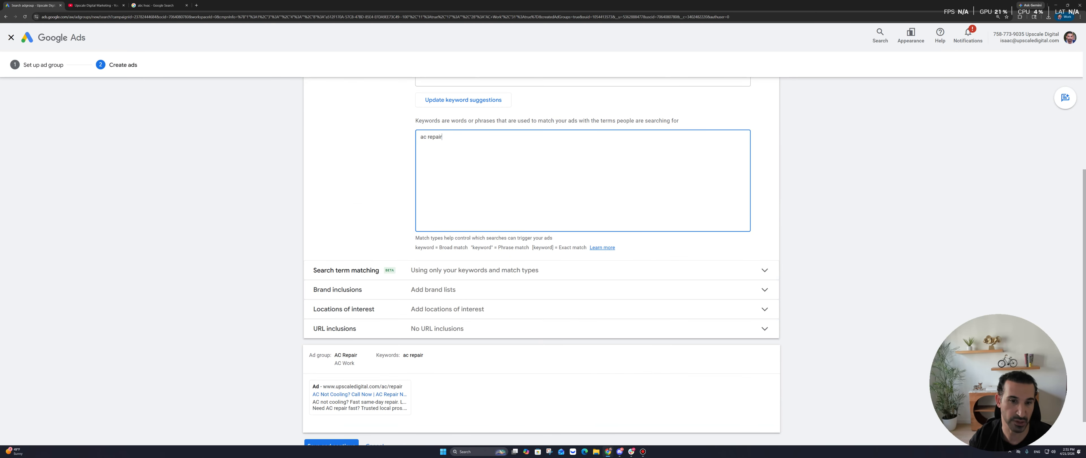
pyautogui.scroll(5, 542, 253)
pyautogui.scroll(-8, 541, 253)
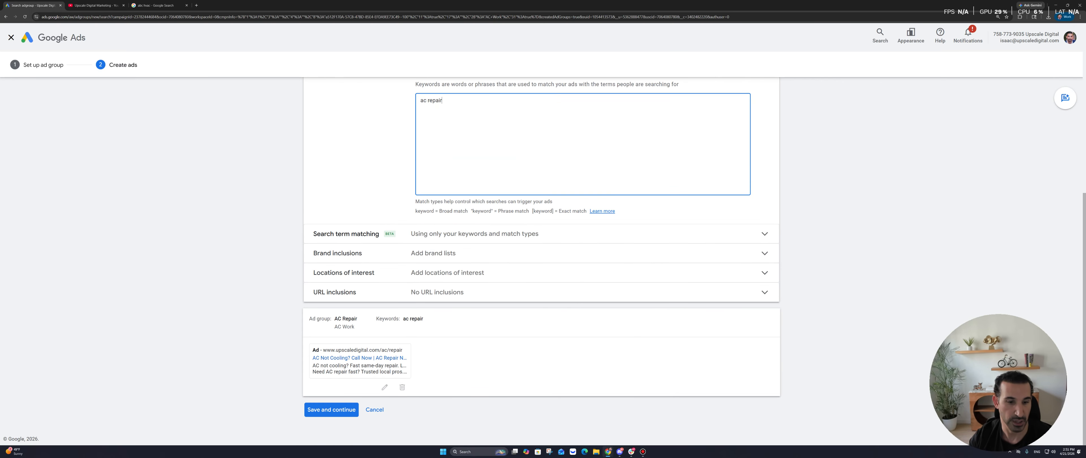
pyautogui.click(331, 409)
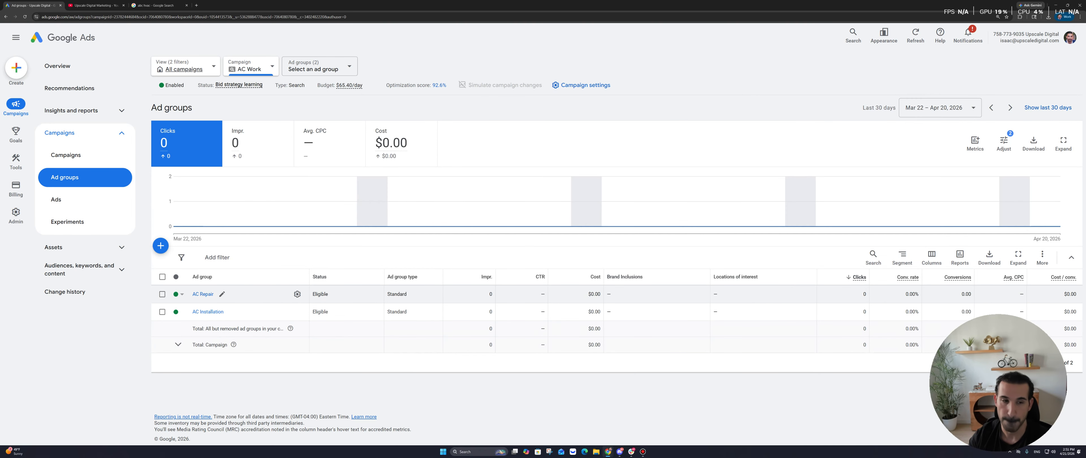
# Set the "ac repair" keyword in the AC Repair ad group to phrase match
pyautogui.click(202, 294)
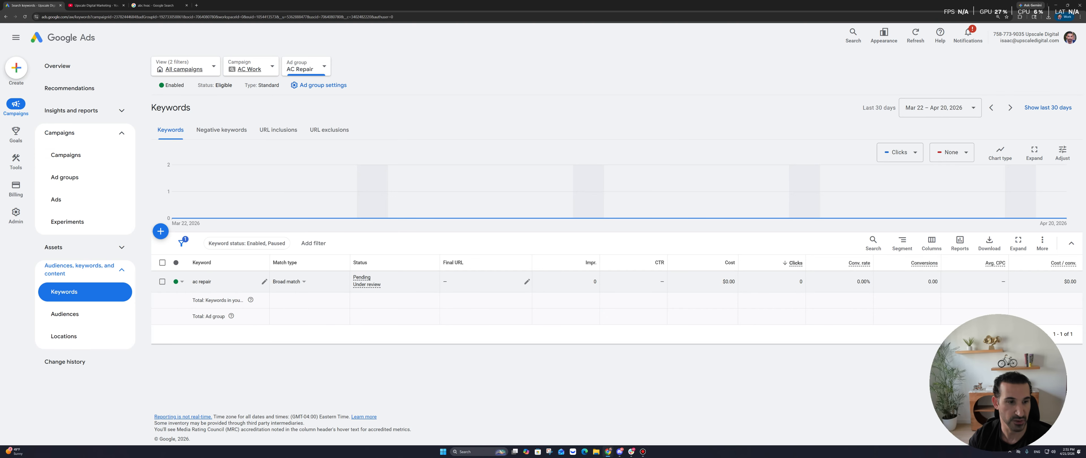
pyautogui.click(304, 281)
pyautogui.click(295, 306)
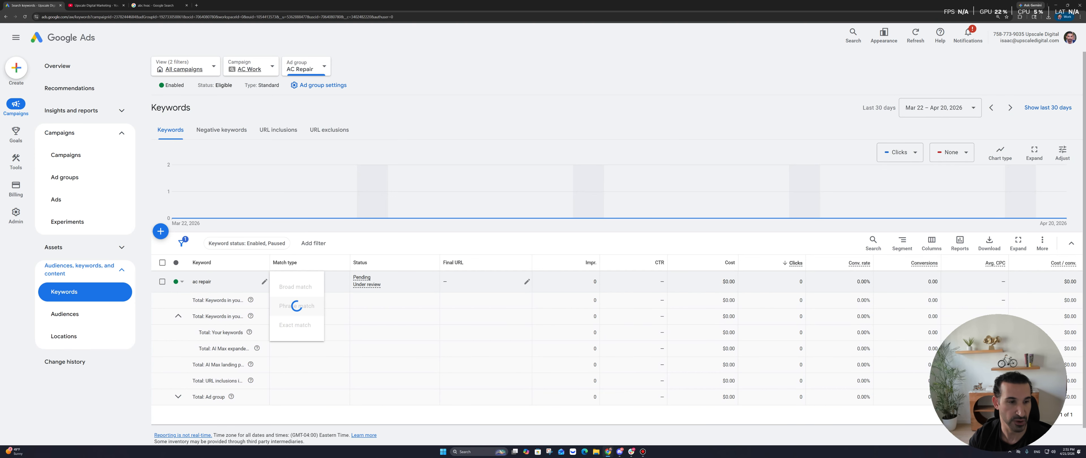
# Search Keyword Planner for "ac repair" ideas and examine the closely related keywords with their search volumes
pyautogui.click(16, 161)
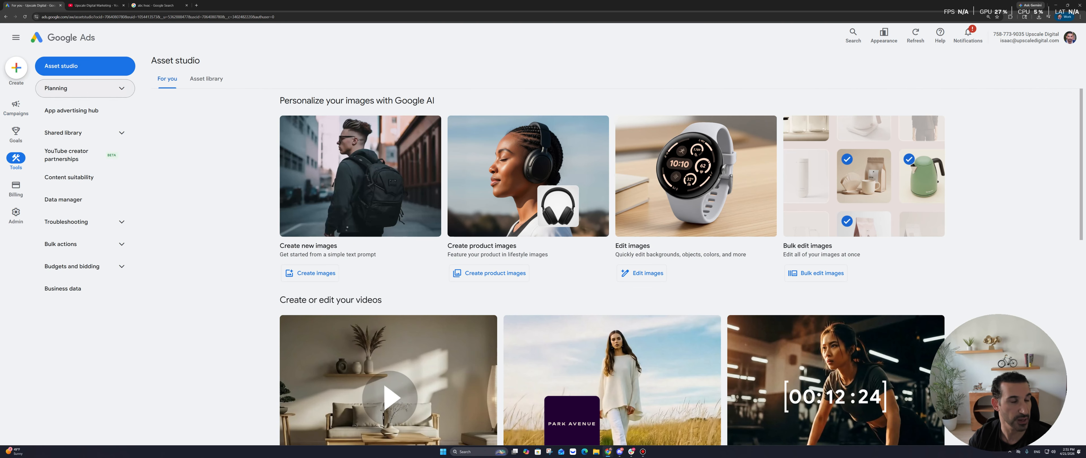
pyautogui.click(64, 88)
pyautogui.click(74, 110)
pyautogui.click(458, 169)
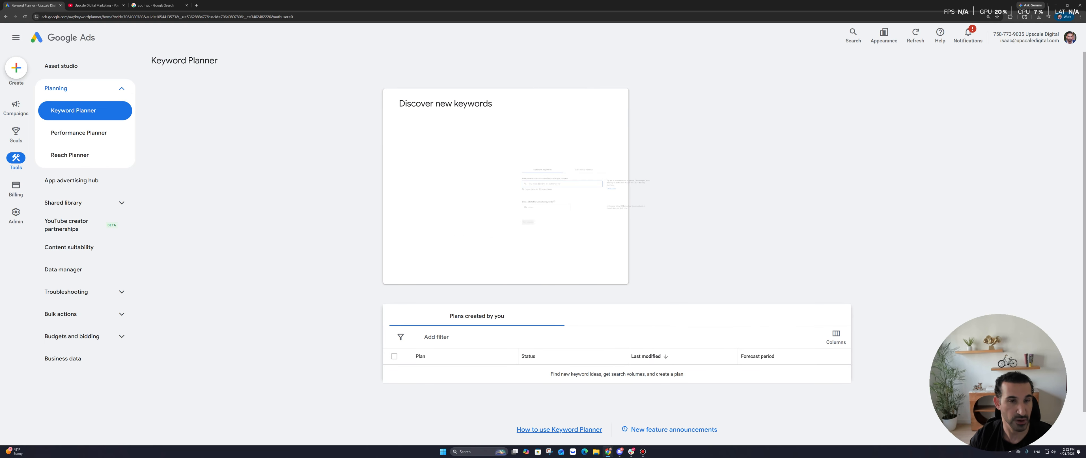
pyautogui.write('ac repair')
pyautogui.press('Return')
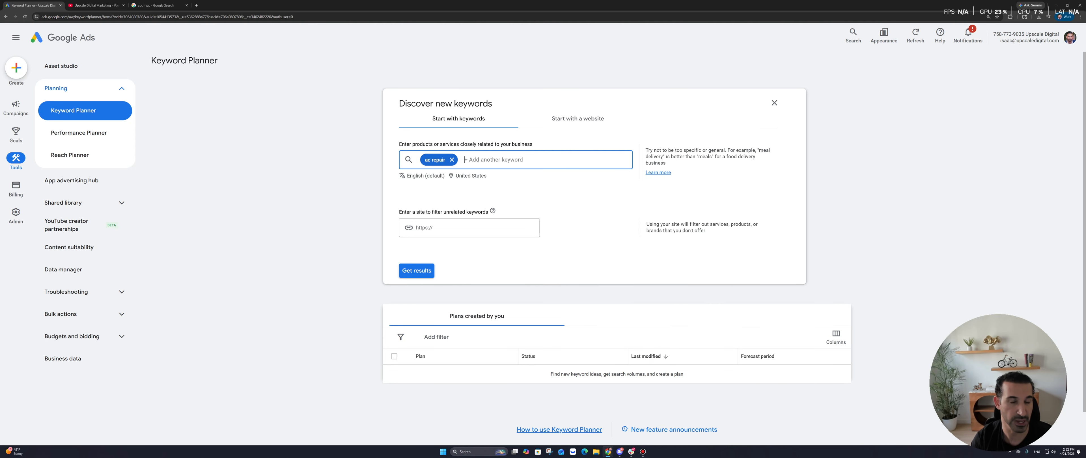
pyautogui.press('Return')
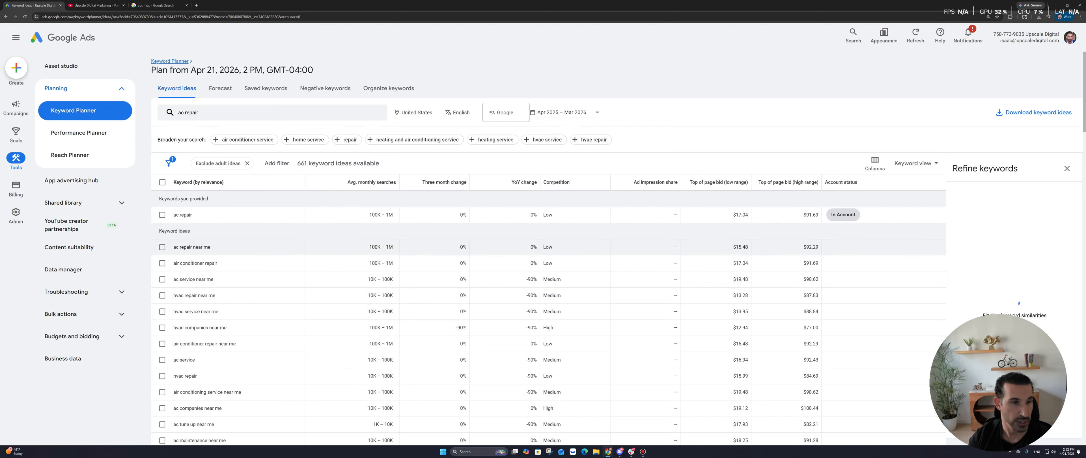
pyautogui.moveTo(173, 247); pyautogui.dragTo(211, 248)
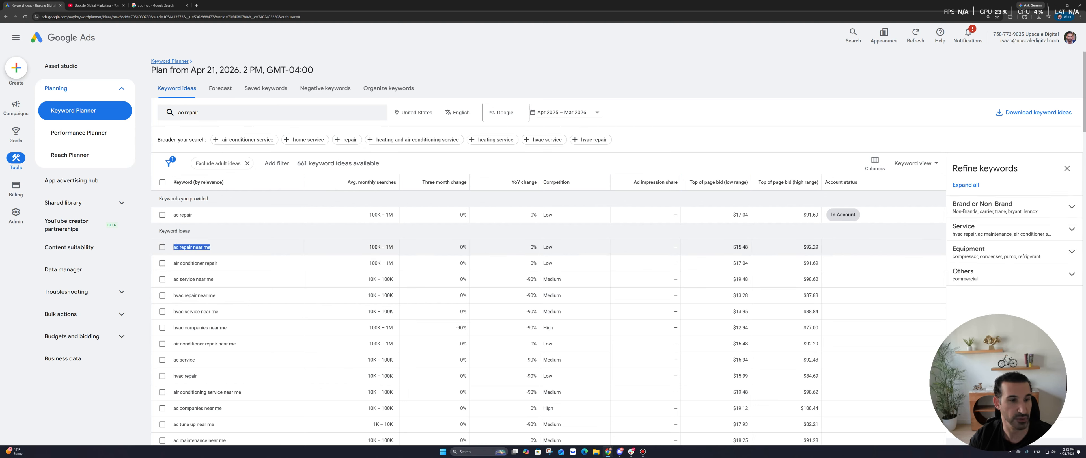
pyautogui.click(174, 264)
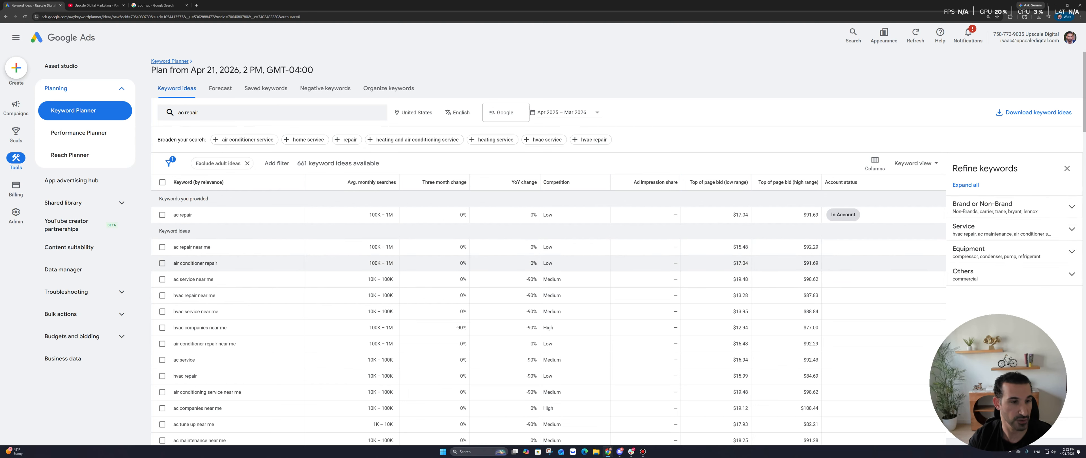
pyautogui.moveTo(173, 280)
pyautogui.mouseDown()
pyautogui.moveTo(214, 280)
pyautogui.moveTo(185, 280)
pyautogui.mouseUp()
pyautogui.click(215, 280)
# Return to the AC Repair ad group's keywords and change its keyword to "ac repair near me"
pyautogui.click(61, 66)
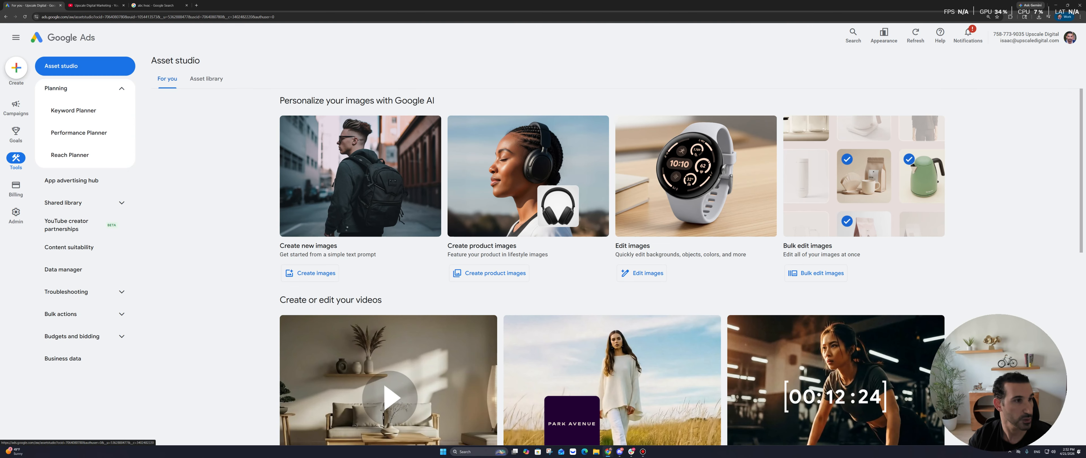
pyautogui.click(16, 108)
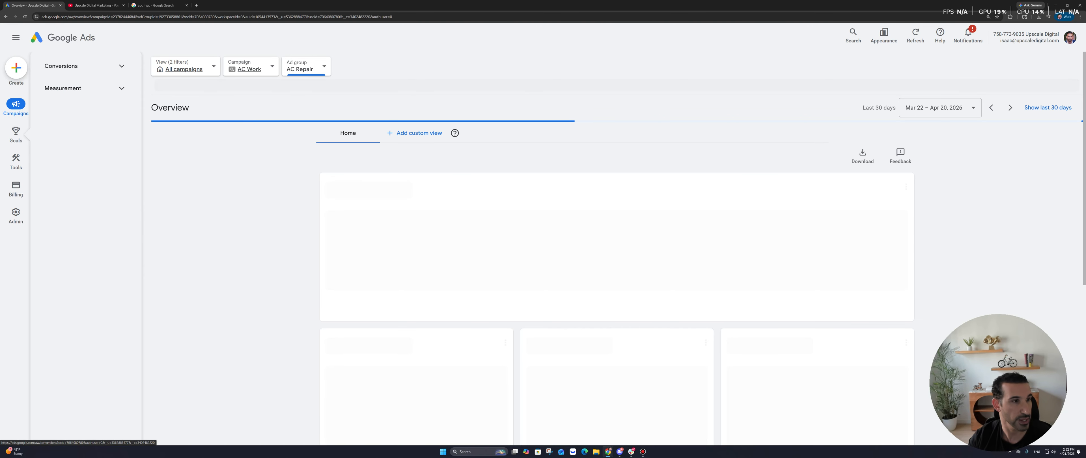
pyautogui.click(67, 156)
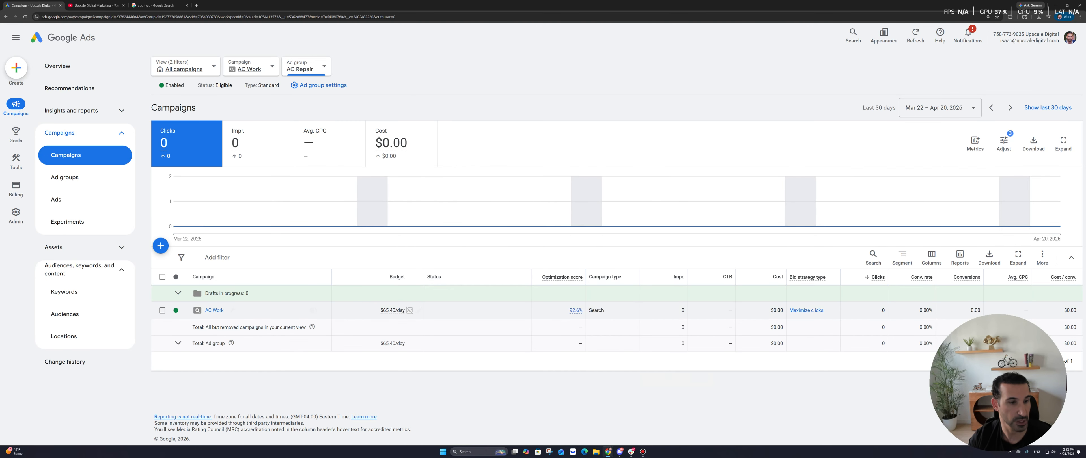
pyautogui.click(64, 178)
pyautogui.click(203, 293)
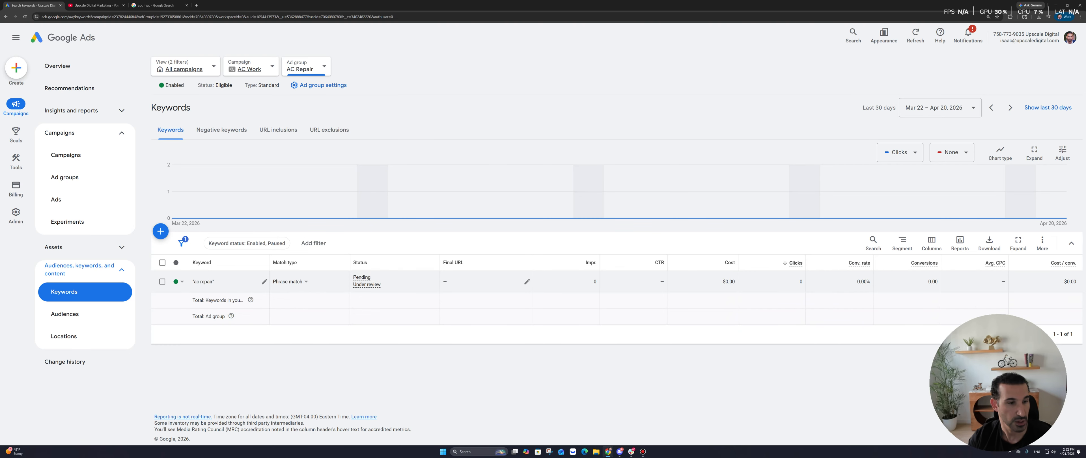
pyautogui.click(264, 282)
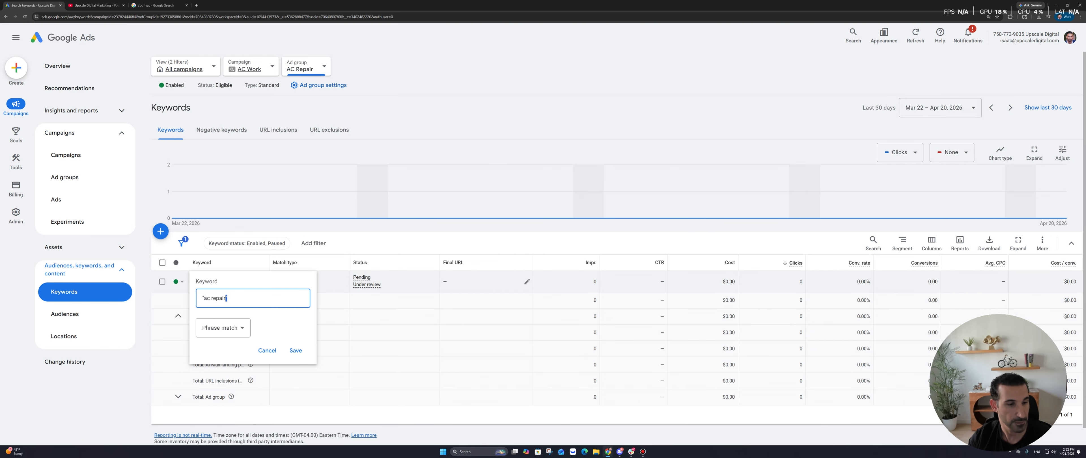
pyautogui.hotkey('ctrl', 'a')
pyautogui.write('ac repair near me')
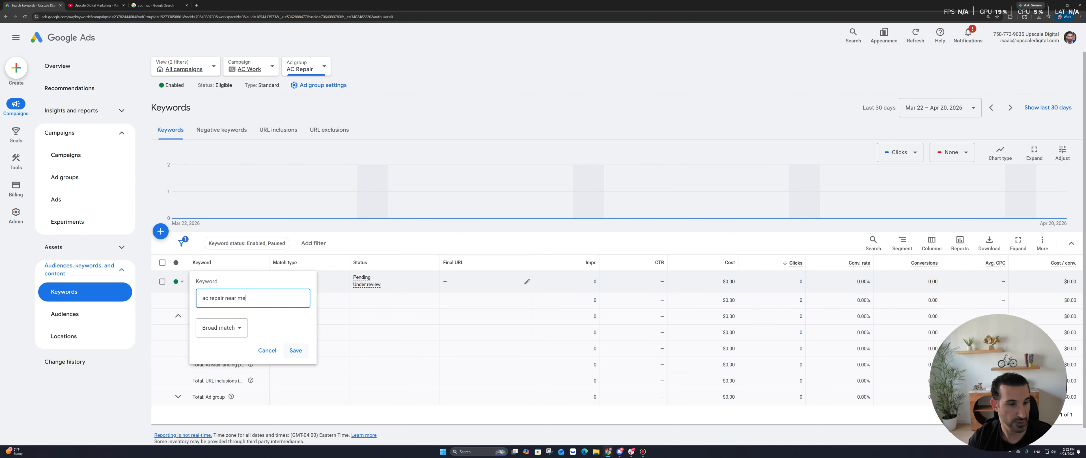
pyautogui.click(296, 351)
# Add the new keyword "ac service near me" to the AC Repair ad group
pyautogui.click(161, 231)
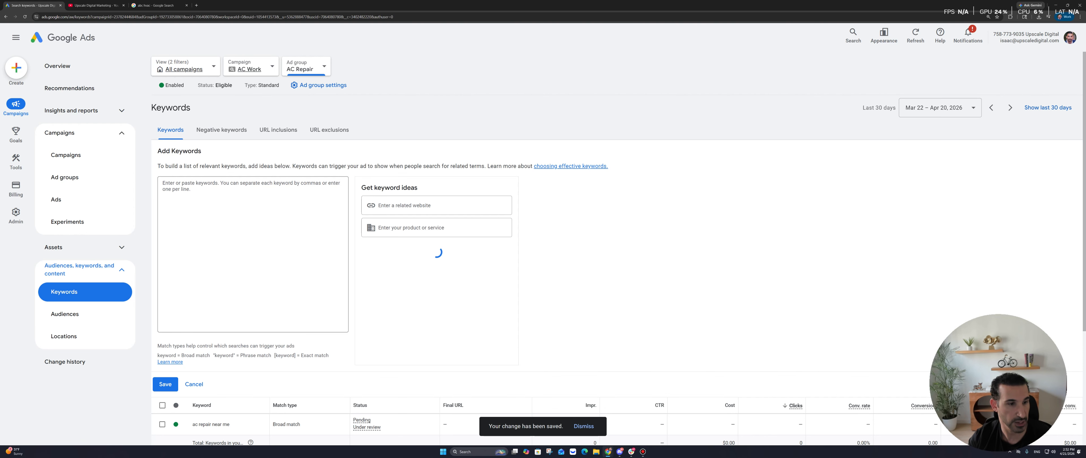
pyautogui.write('ac service ')
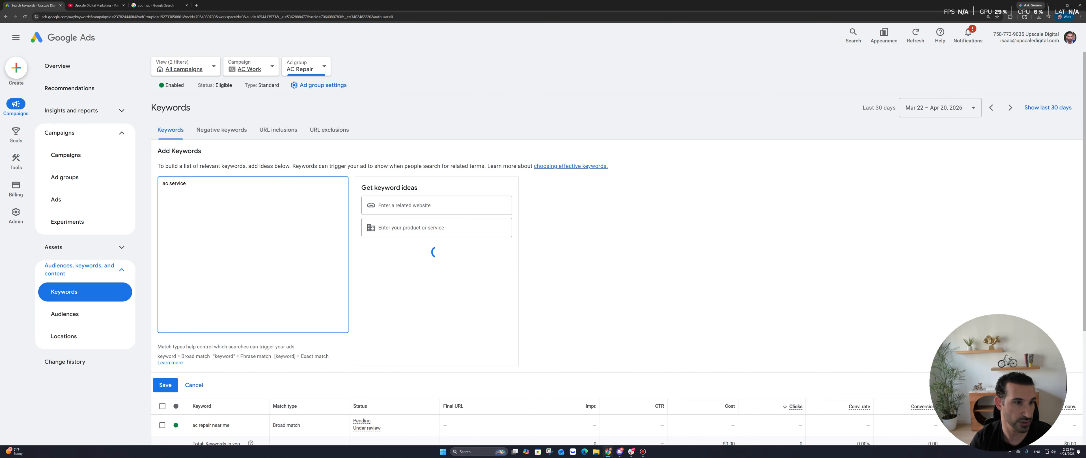
pyautogui.write('near me')
pyautogui.click(164, 384)
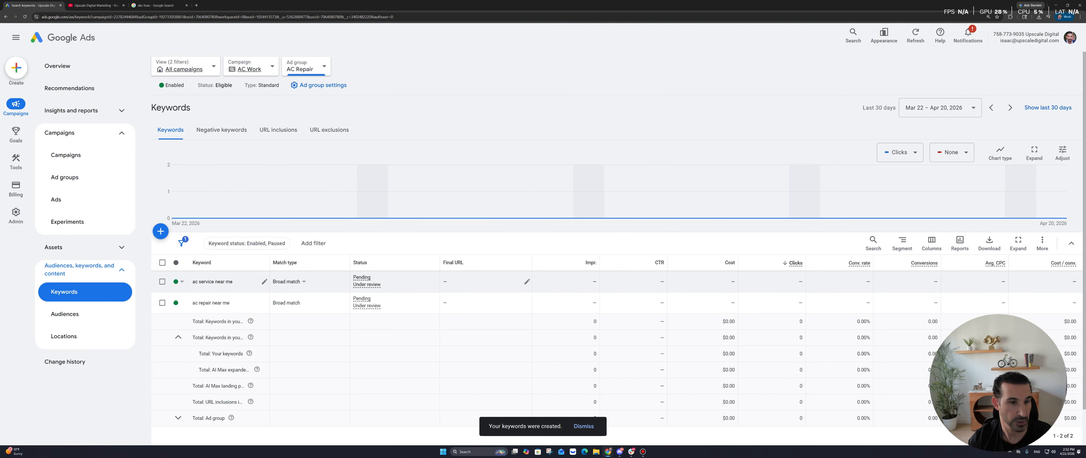
# Set both the "ac service near me" and "ac repair near me" keywords to phrase match
pyautogui.click(291, 282)
pyautogui.click(291, 306)
pyautogui.click(291, 303)
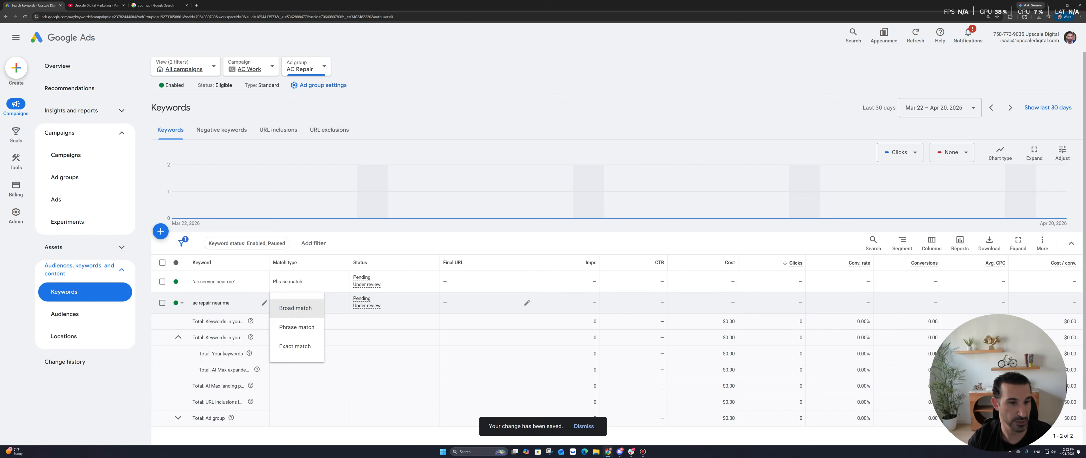
pyautogui.click(291, 328)
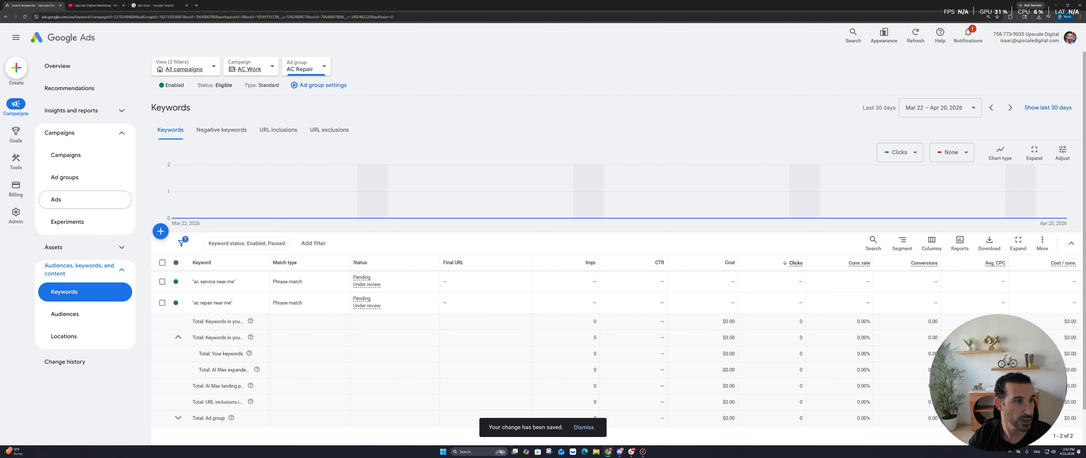
# Check the search terms report for the AC Repair ad group and return to the campaigns list
pyautogui.click(84, 111)
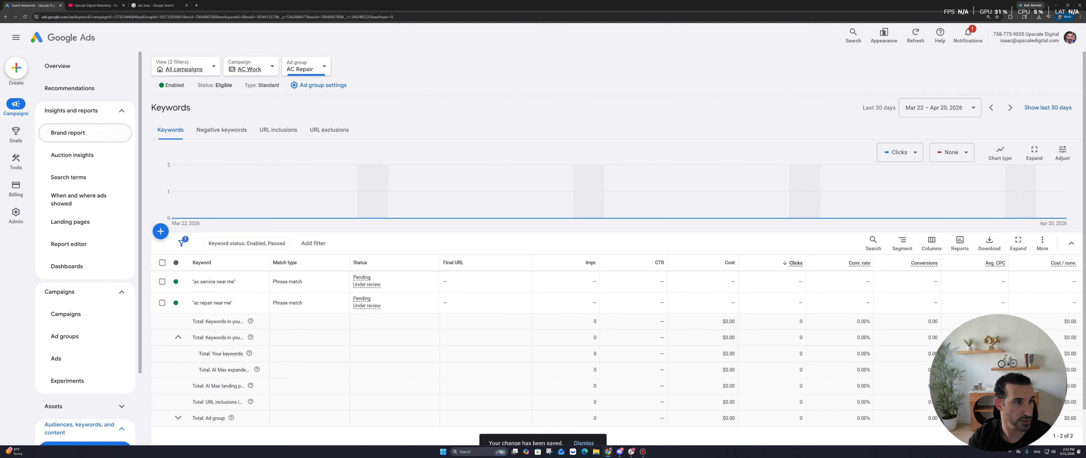
pyautogui.click(69, 177)
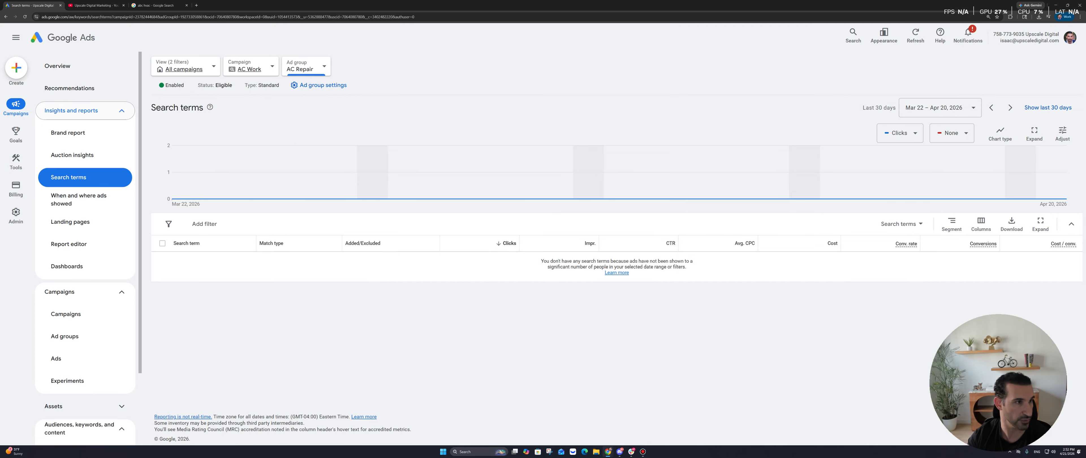
pyautogui.click(84, 111)
pyautogui.click(85, 133)
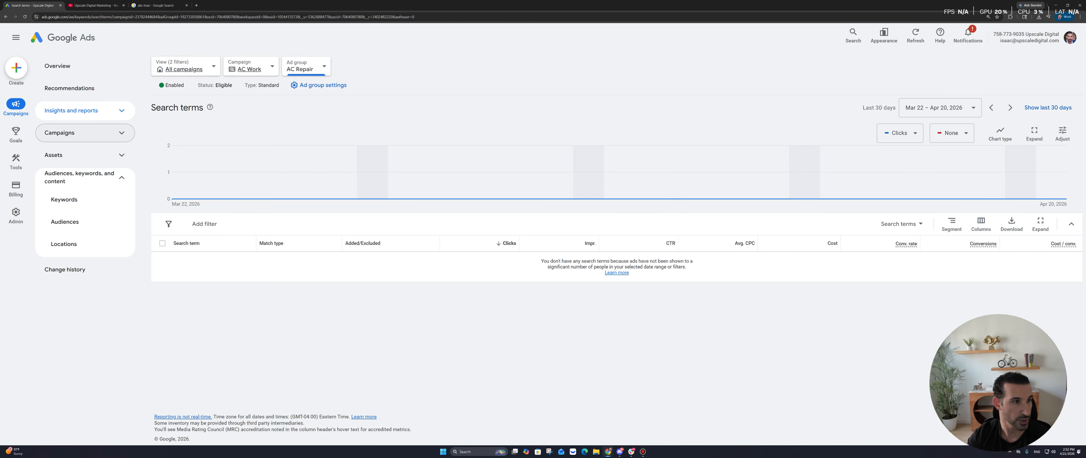
pyautogui.click(85, 133)
pyautogui.click(66, 155)
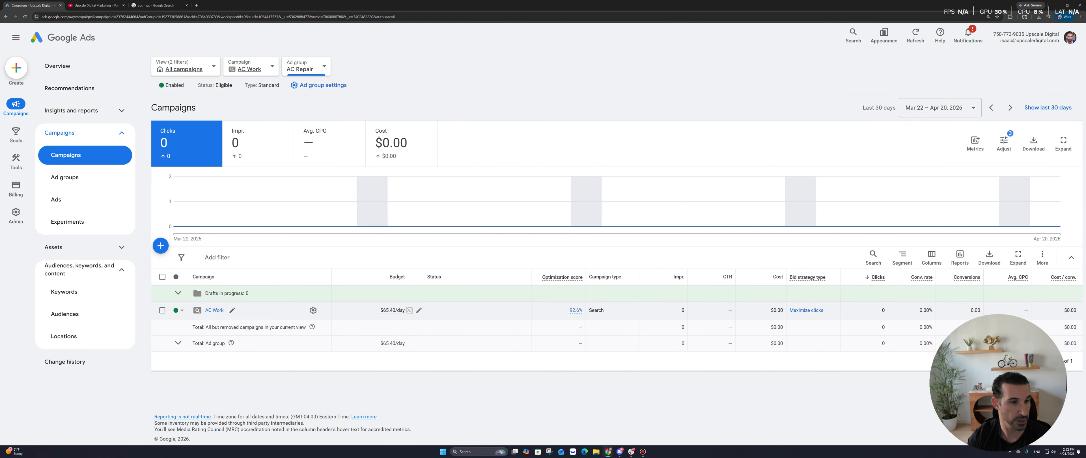
# Open the AC Work campaign, check the AC Repair ad group's negative keywords, and go to its ads
pyautogui.click(214, 310)
pyautogui.click(203, 294)
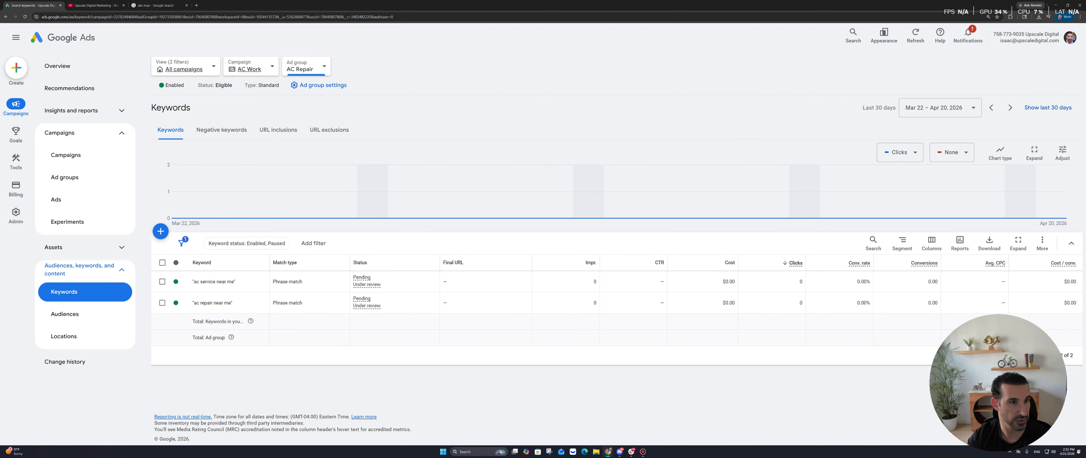
pyautogui.click(221, 130)
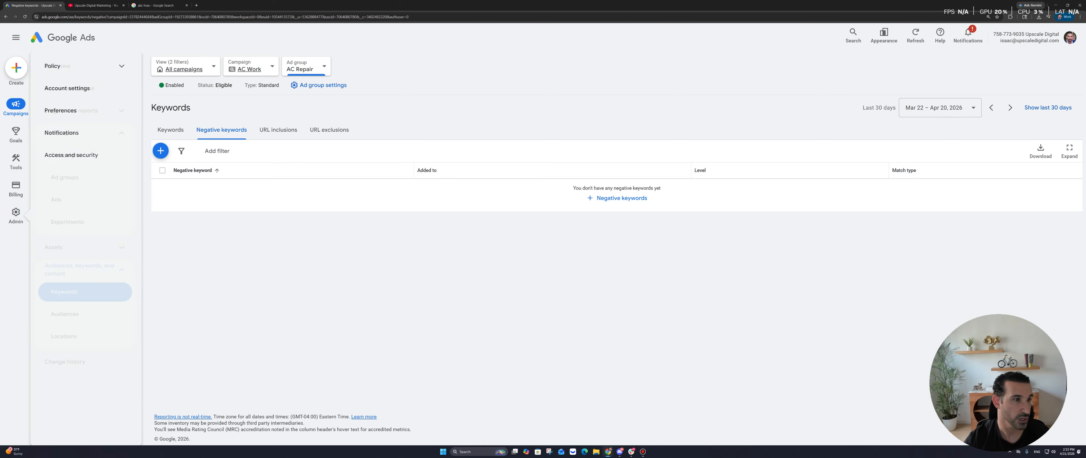
pyautogui.click(63, 200)
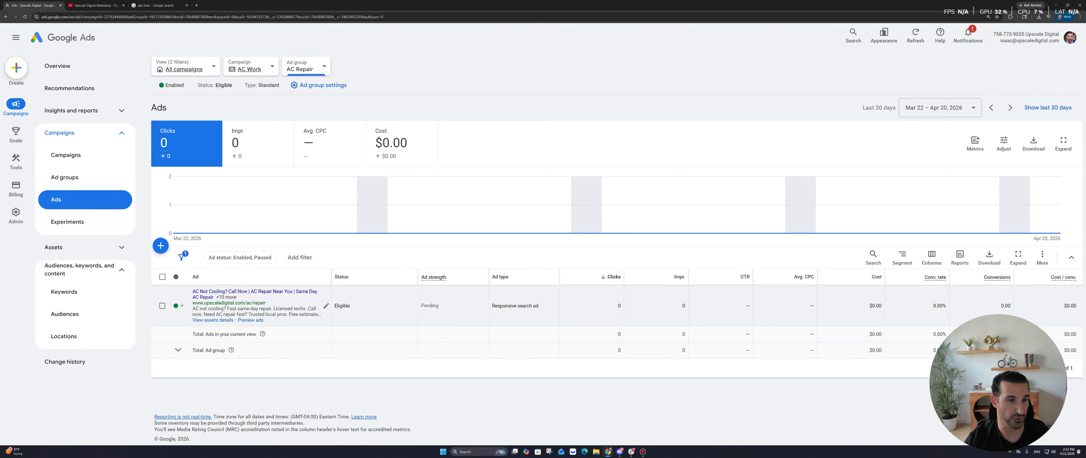